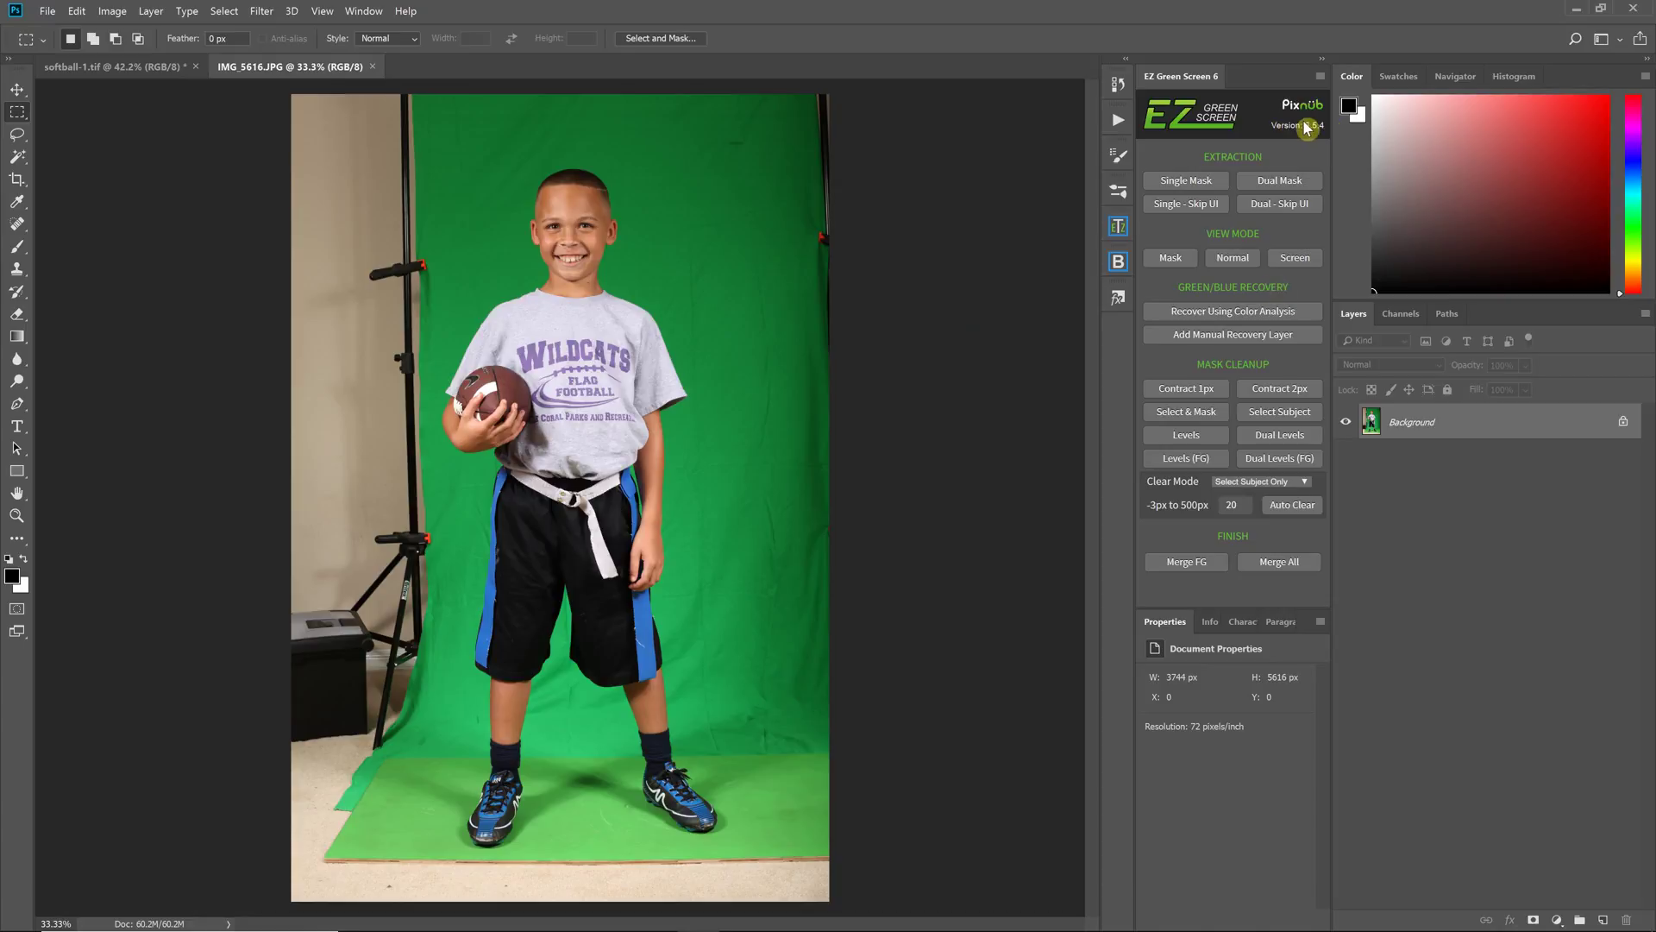
# Step: Set the Clear Mode to Select Subject Only and the clearing distance to 40 px
pyautogui.click(1251, 483)
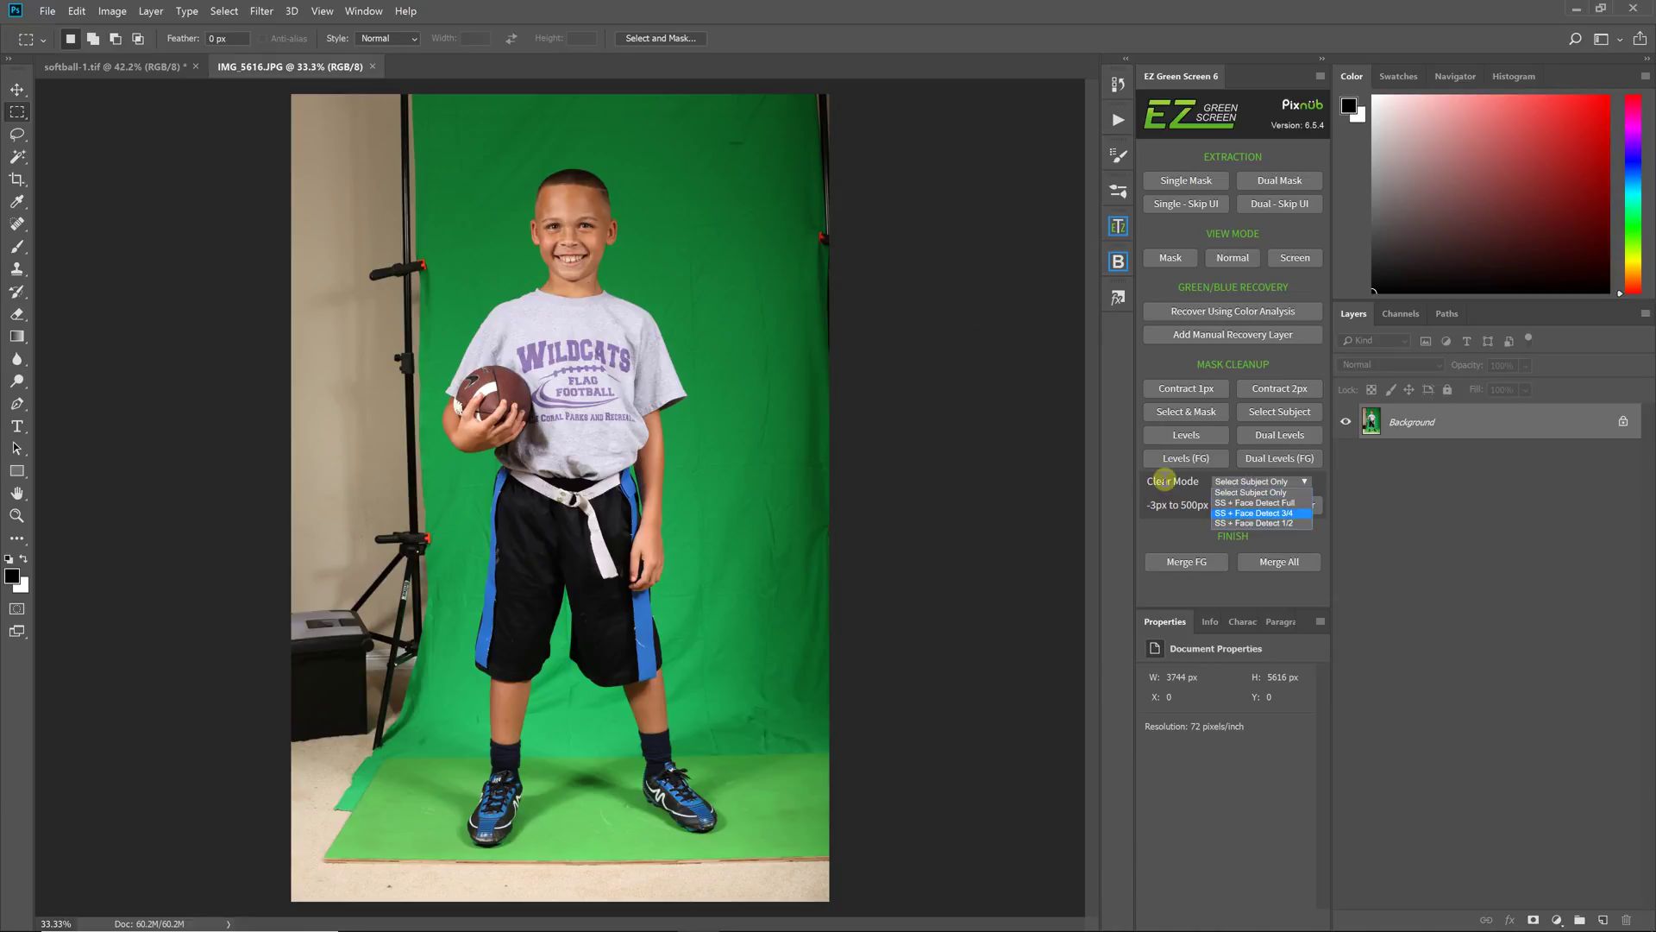
pyautogui.press('Up')
pyautogui.press('Up')
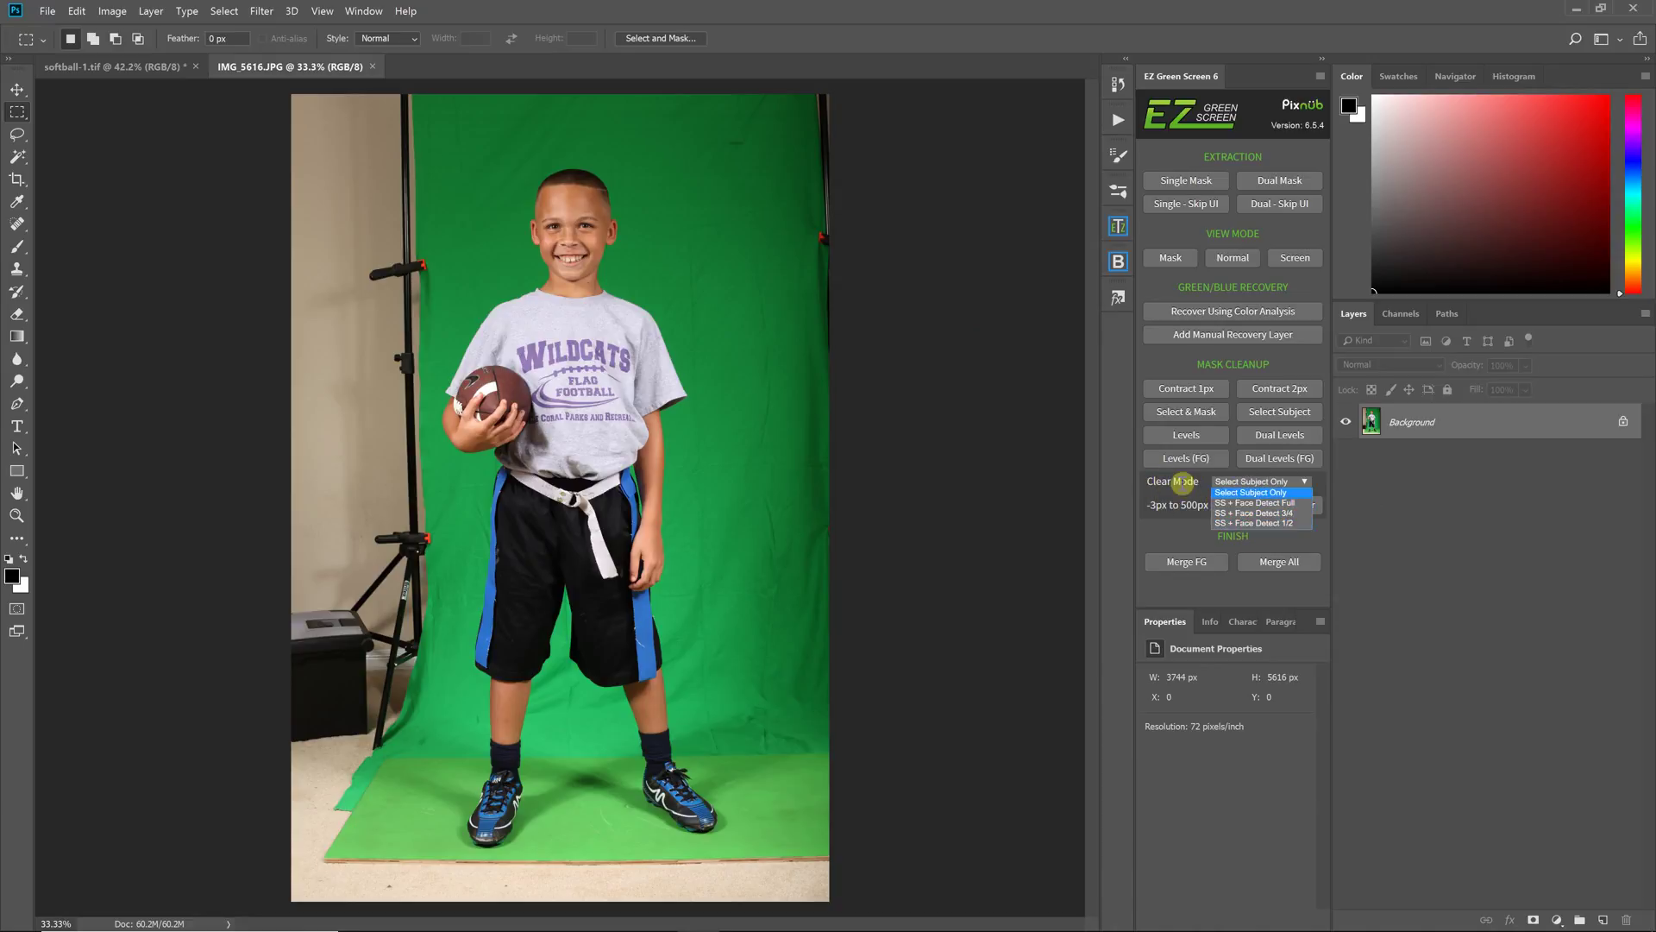
pyautogui.press('Return')
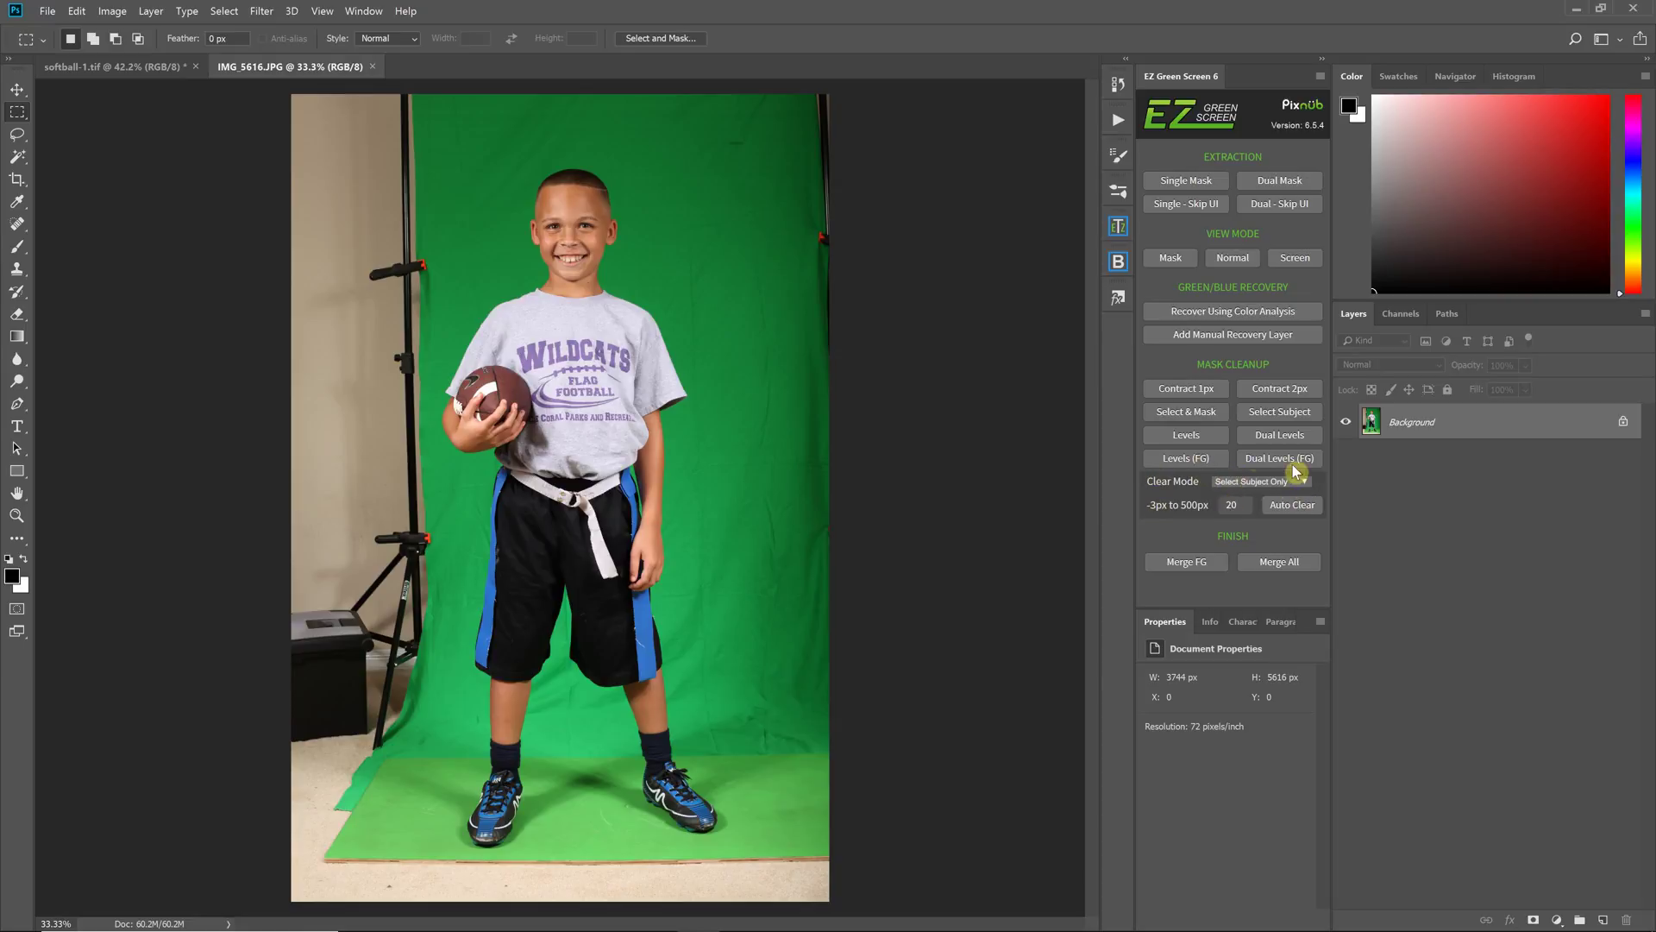
pyautogui.click(1251, 482)
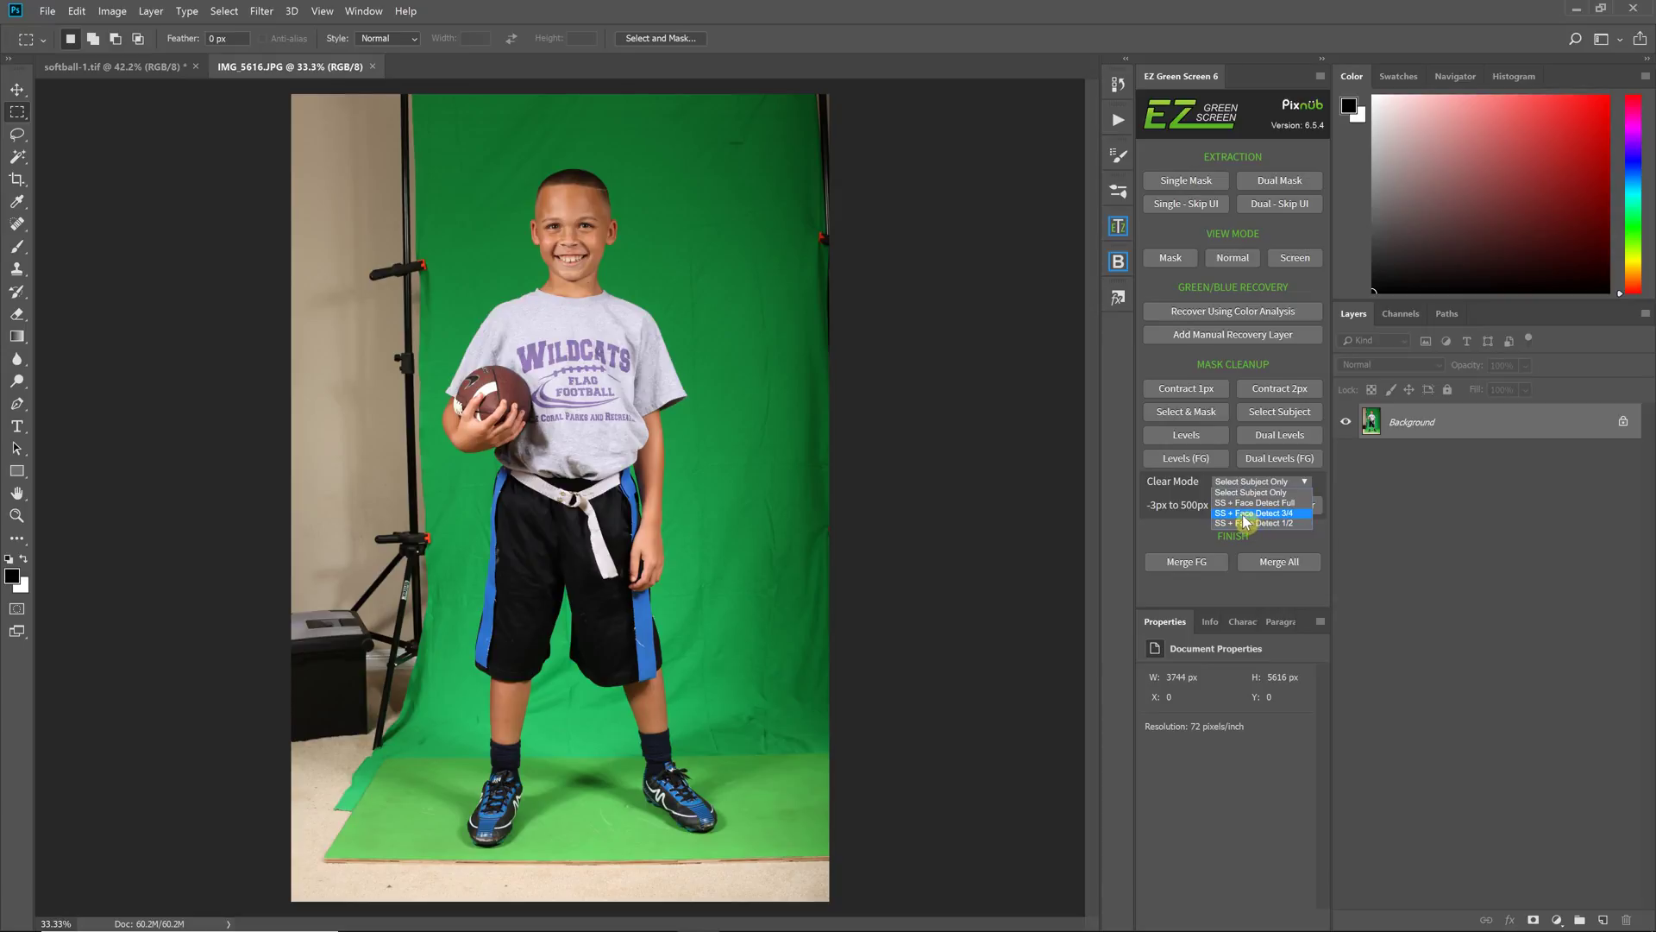
pyautogui.click(1182, 480)
pyautogui.click(1234, 506)
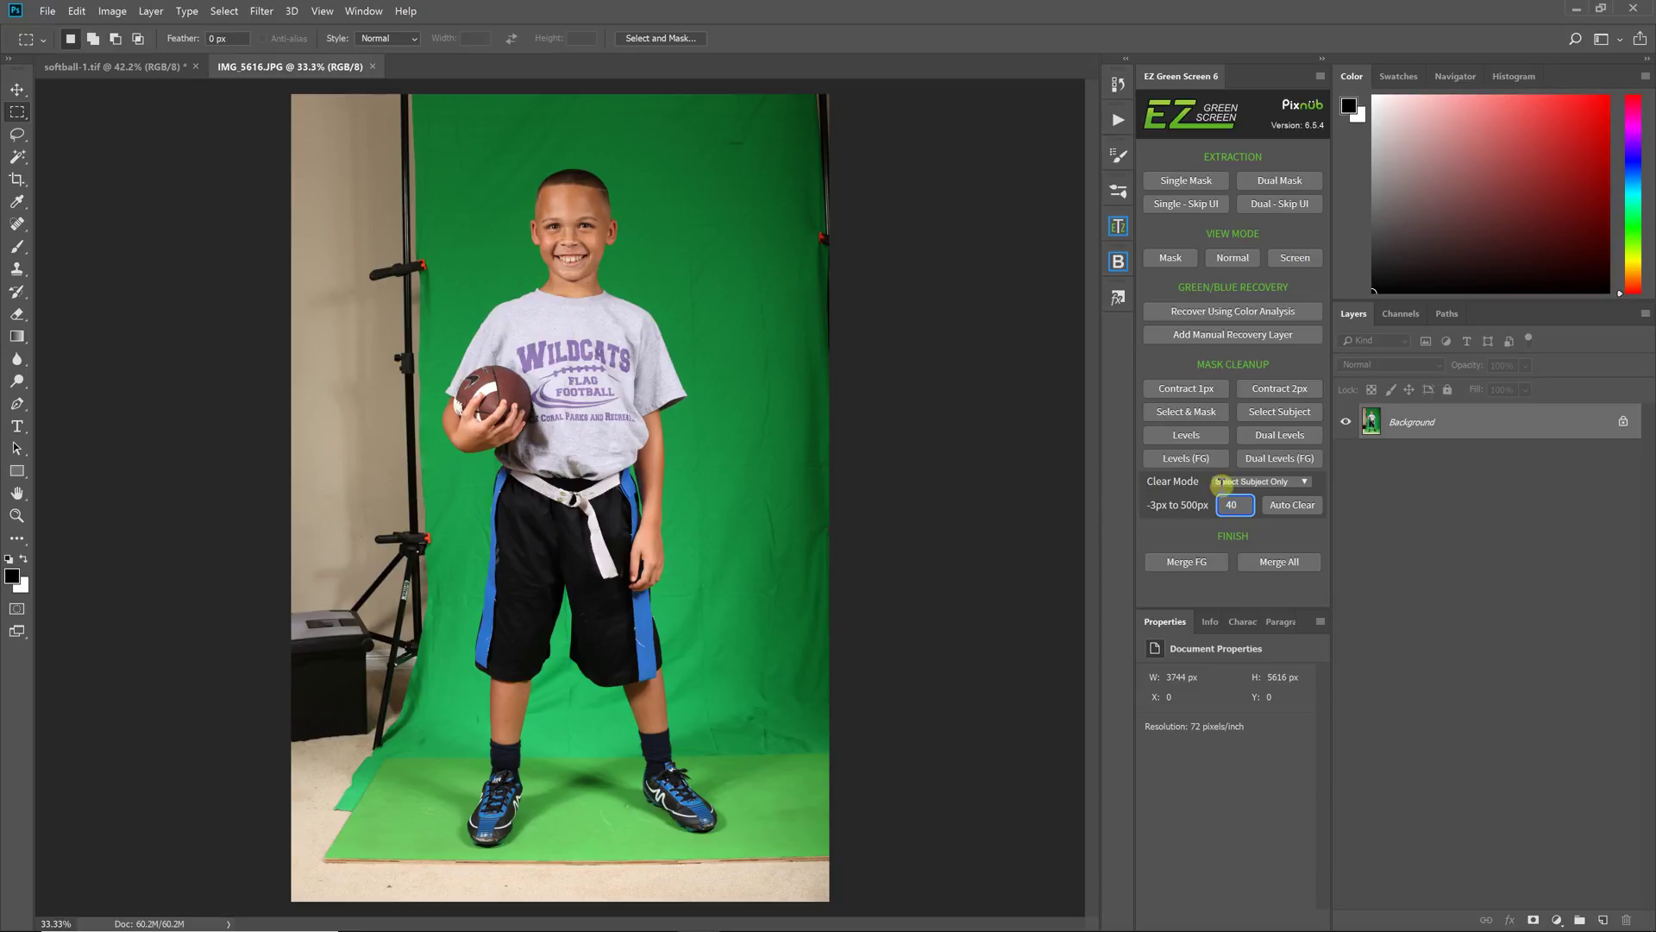
pyautogui.click(1295, 504)
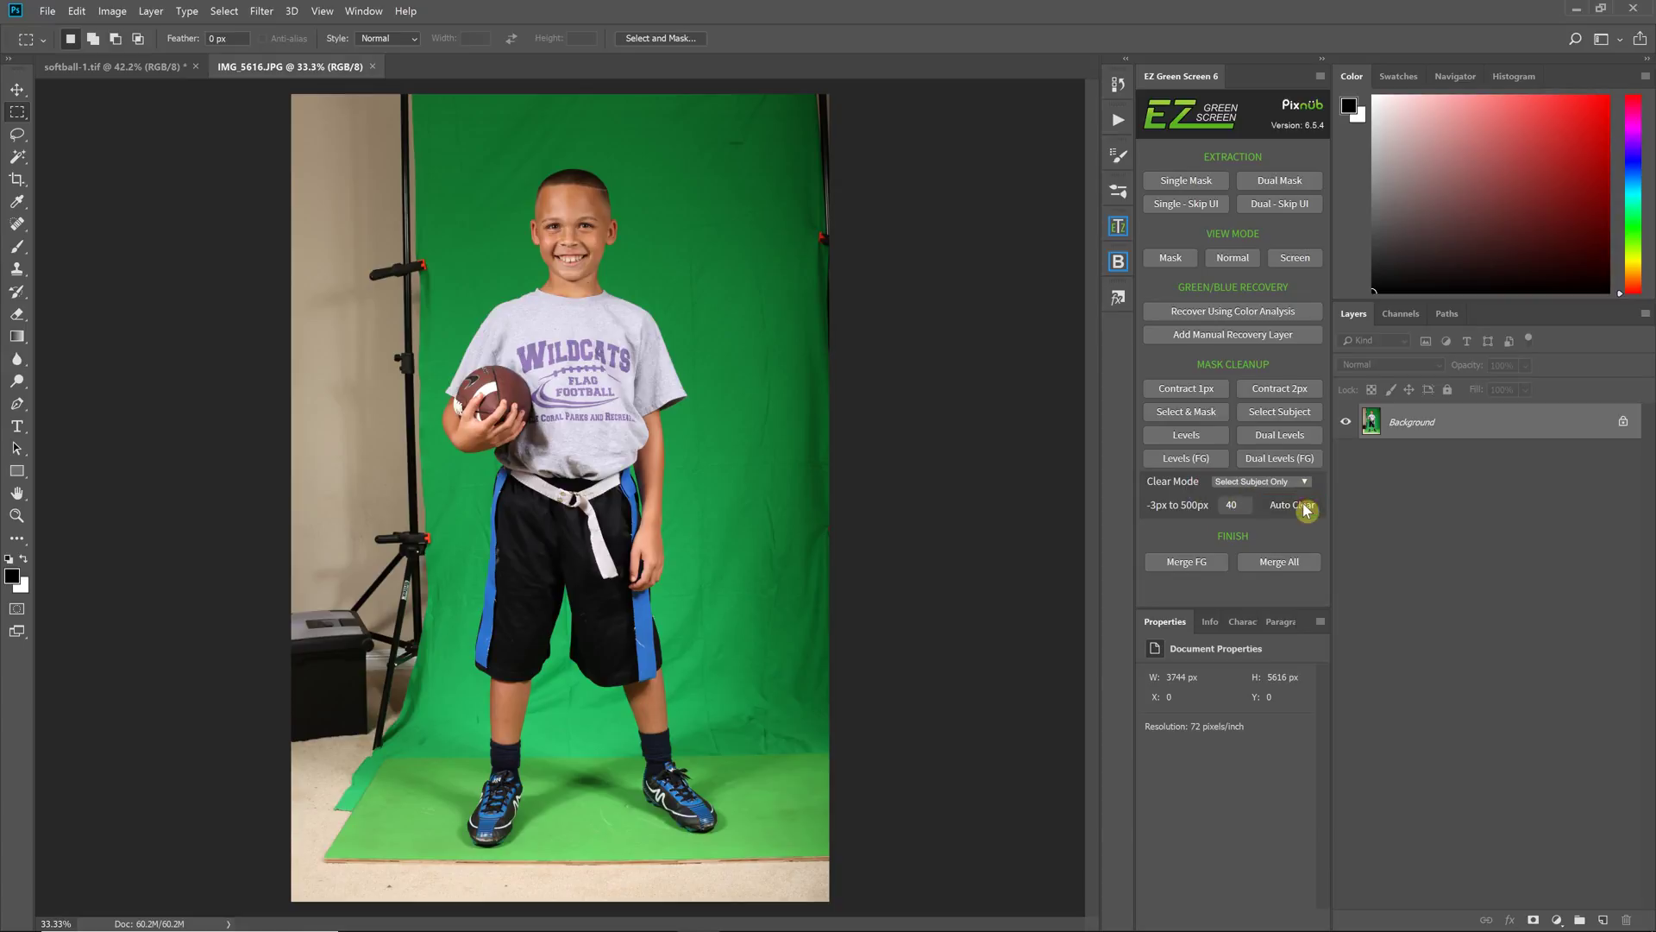
# Step: Extract the boy from the green screen with a single mask, using a 2 pixels transparency mask adjustment, and apply it
pyautogui.click(1187, 181)
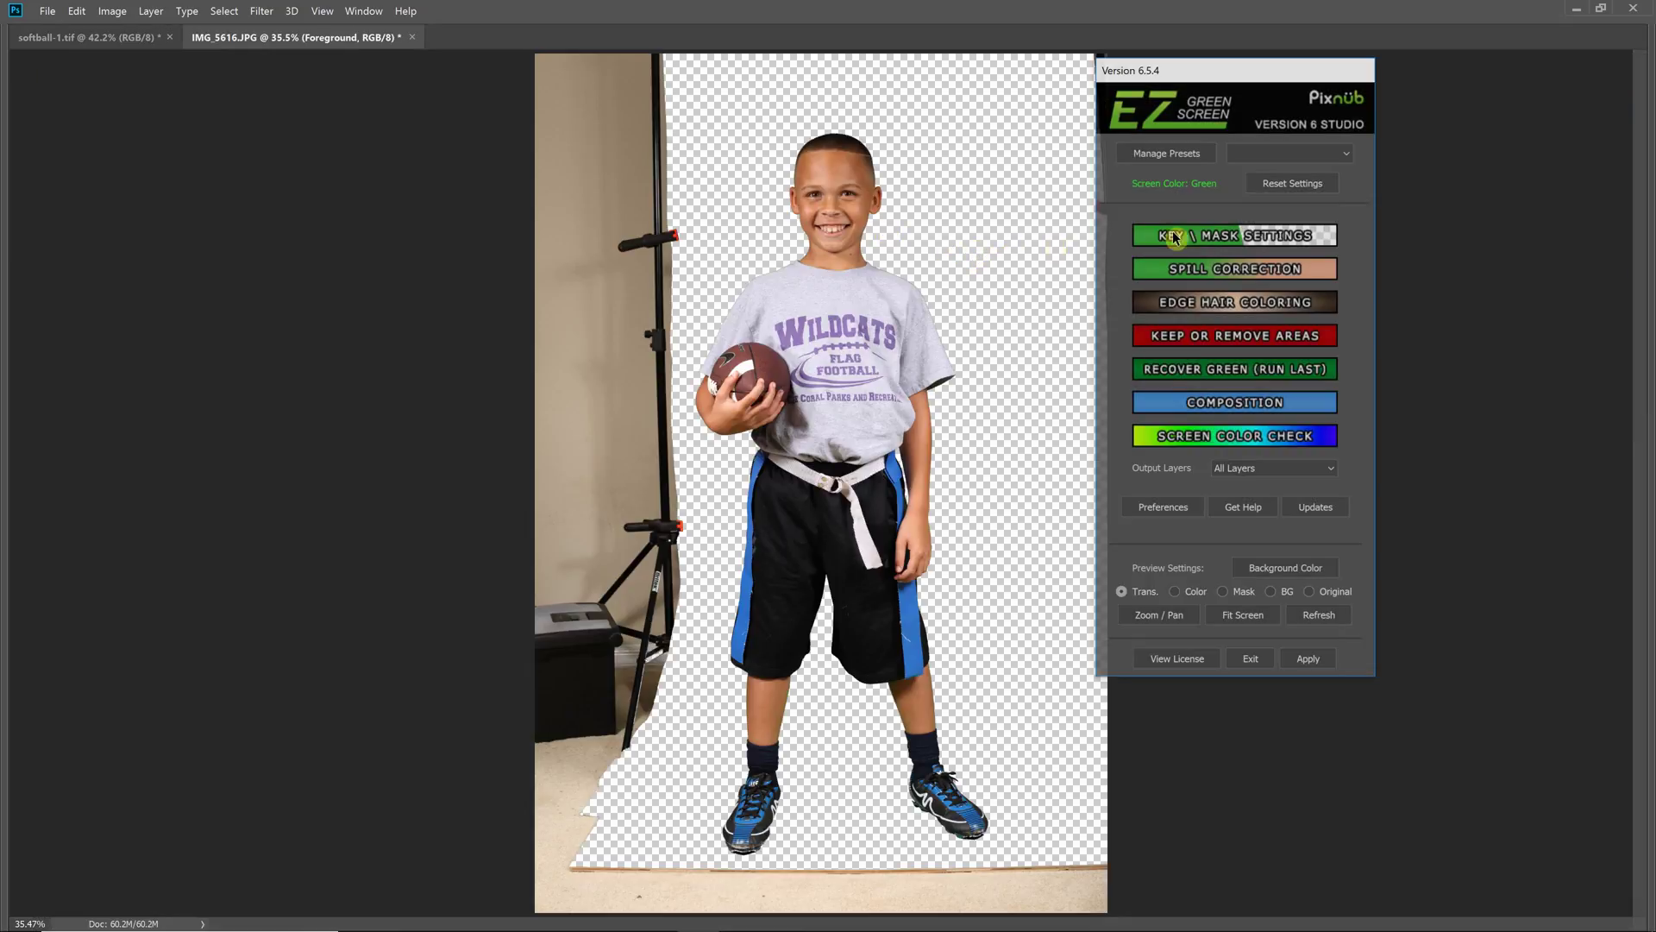
pyautogui.click(1193, 235)
pyautogui.click(1245, 208)
pyautogui.click(1248, 254)
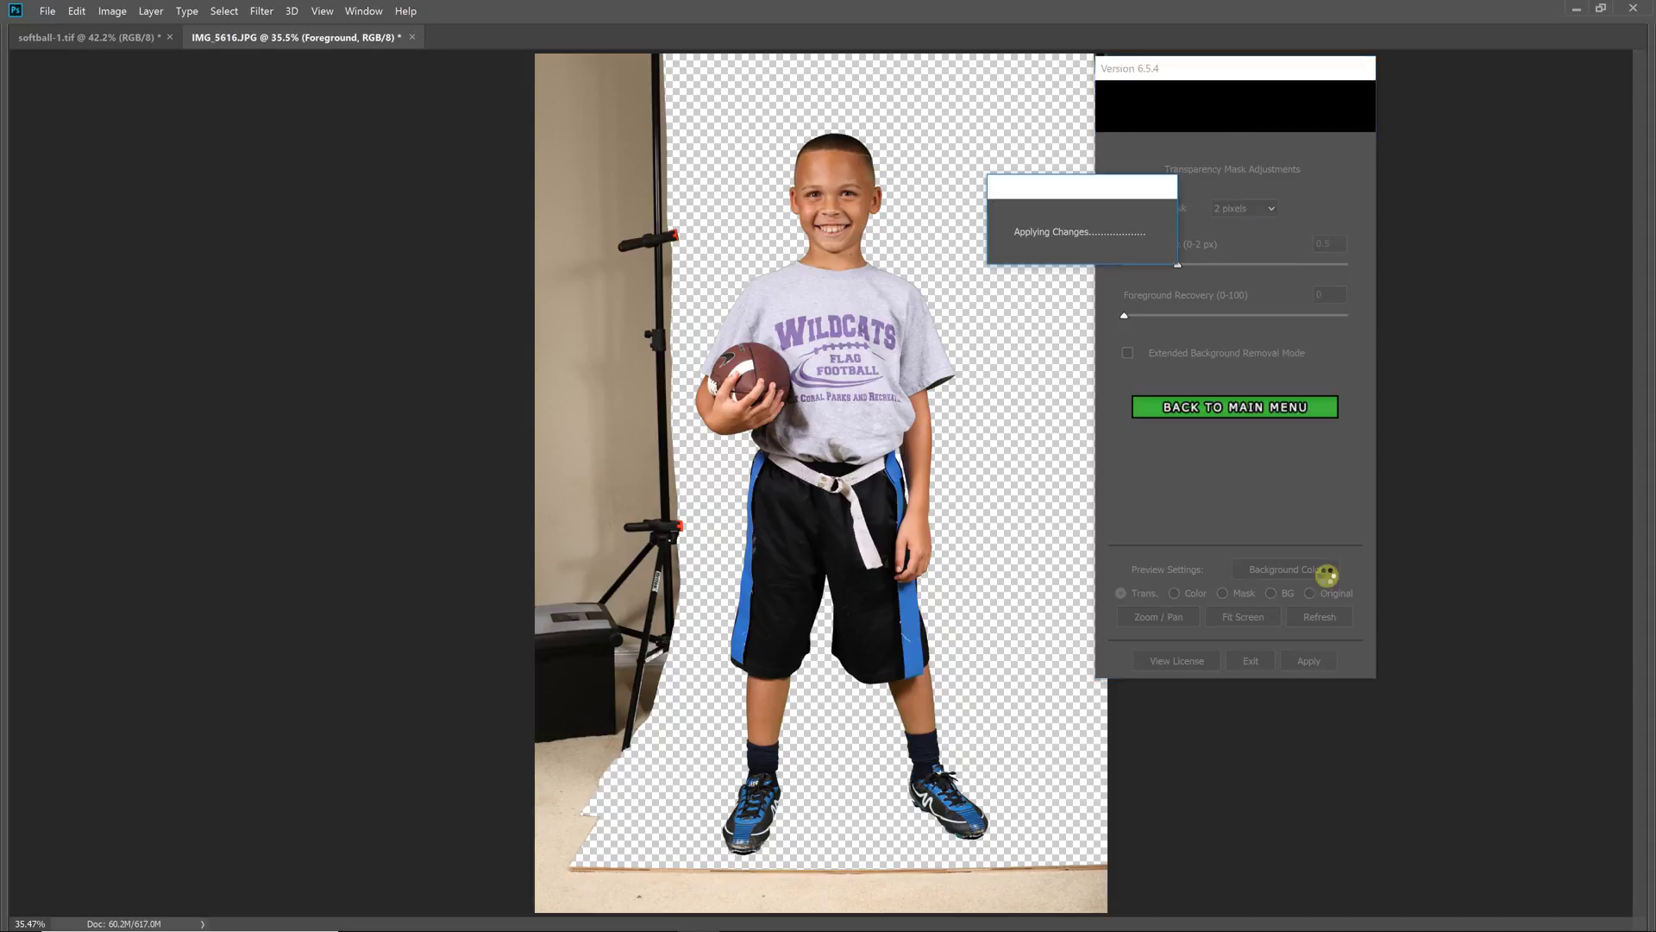
pyautogui.click(1310, 664)
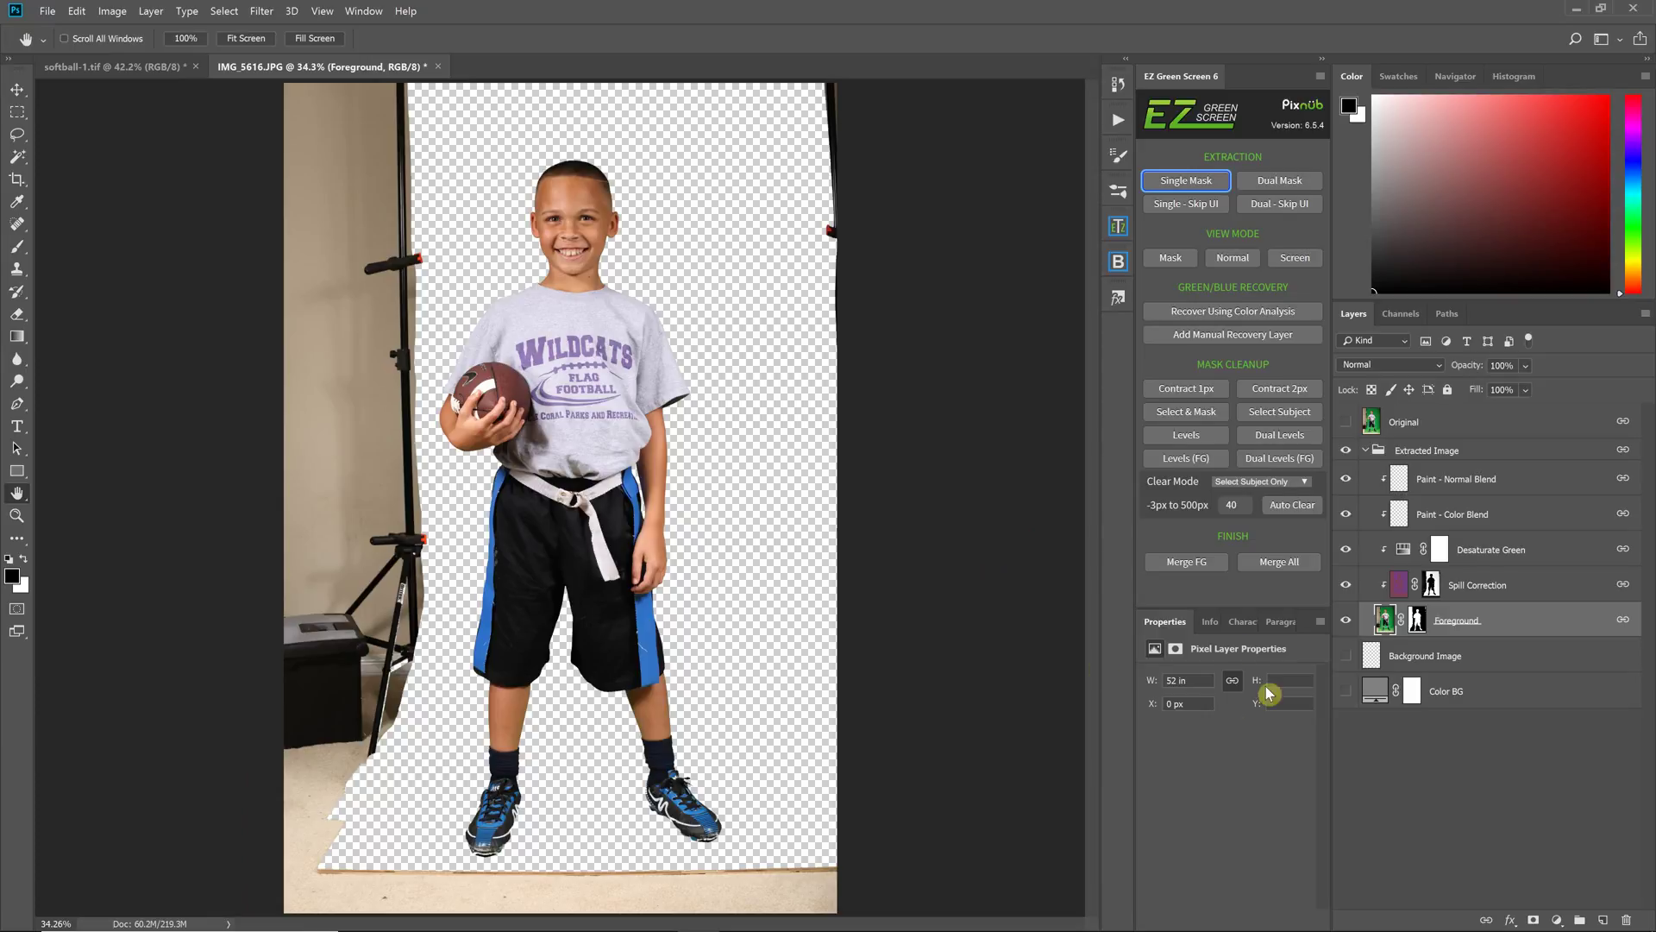
# Step: Run Auto Clear on the extracted image with the Select Subject Only mode and a 40 px distance
pyautogui.click(1284, 482)
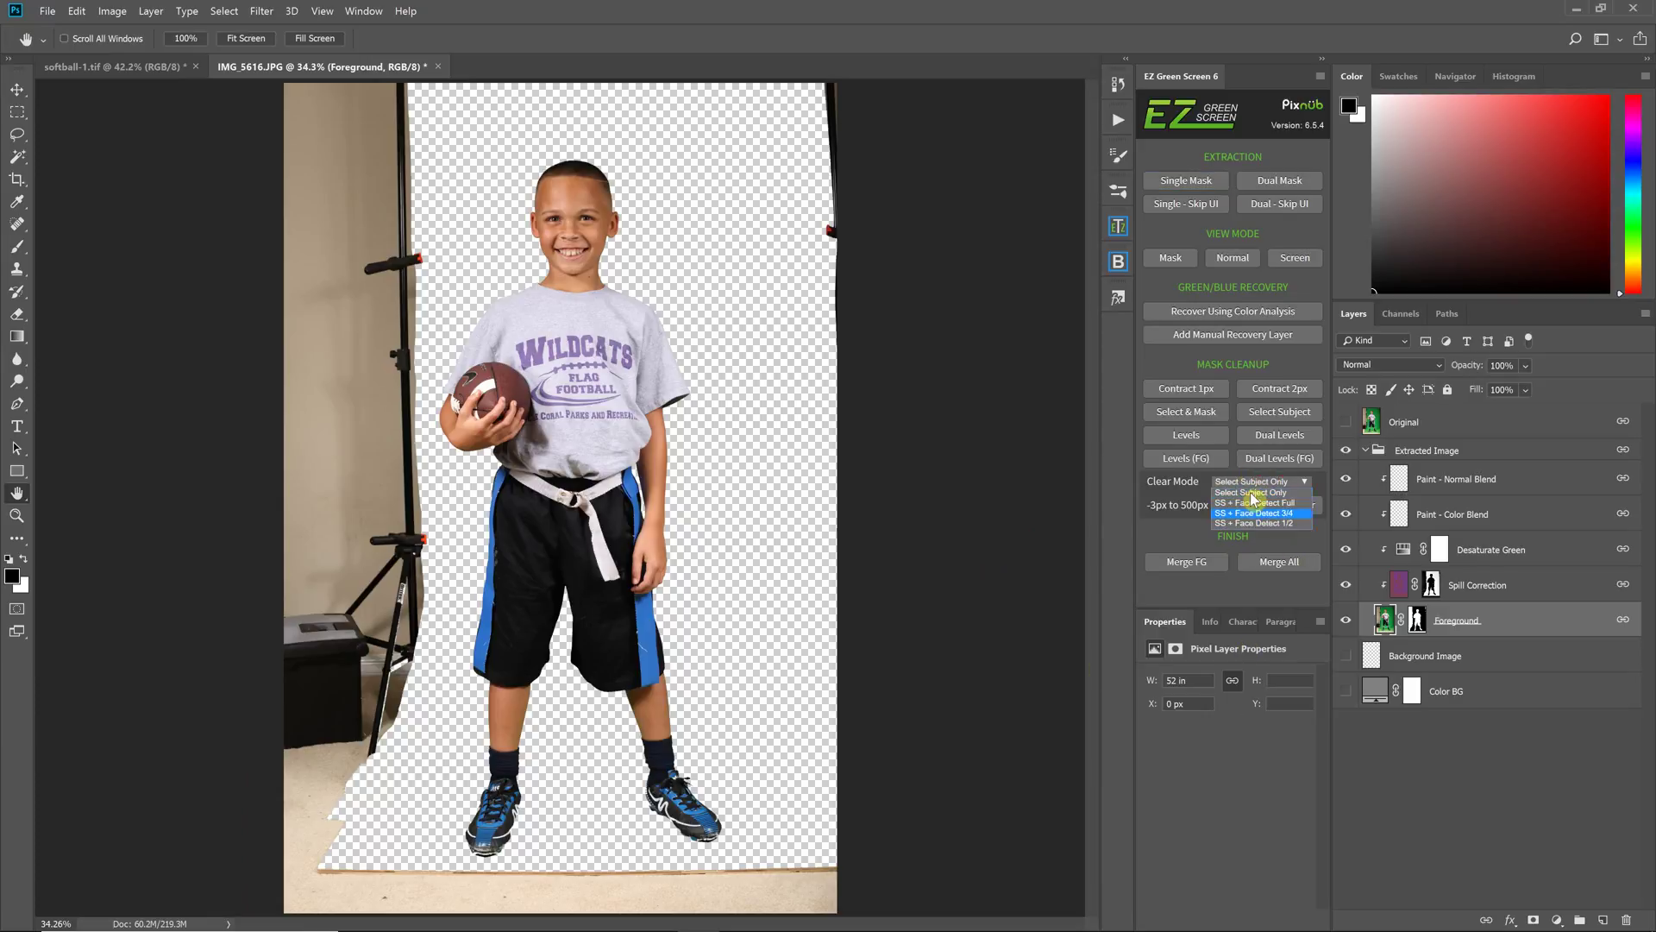
pyautogui.click(1184, 486)
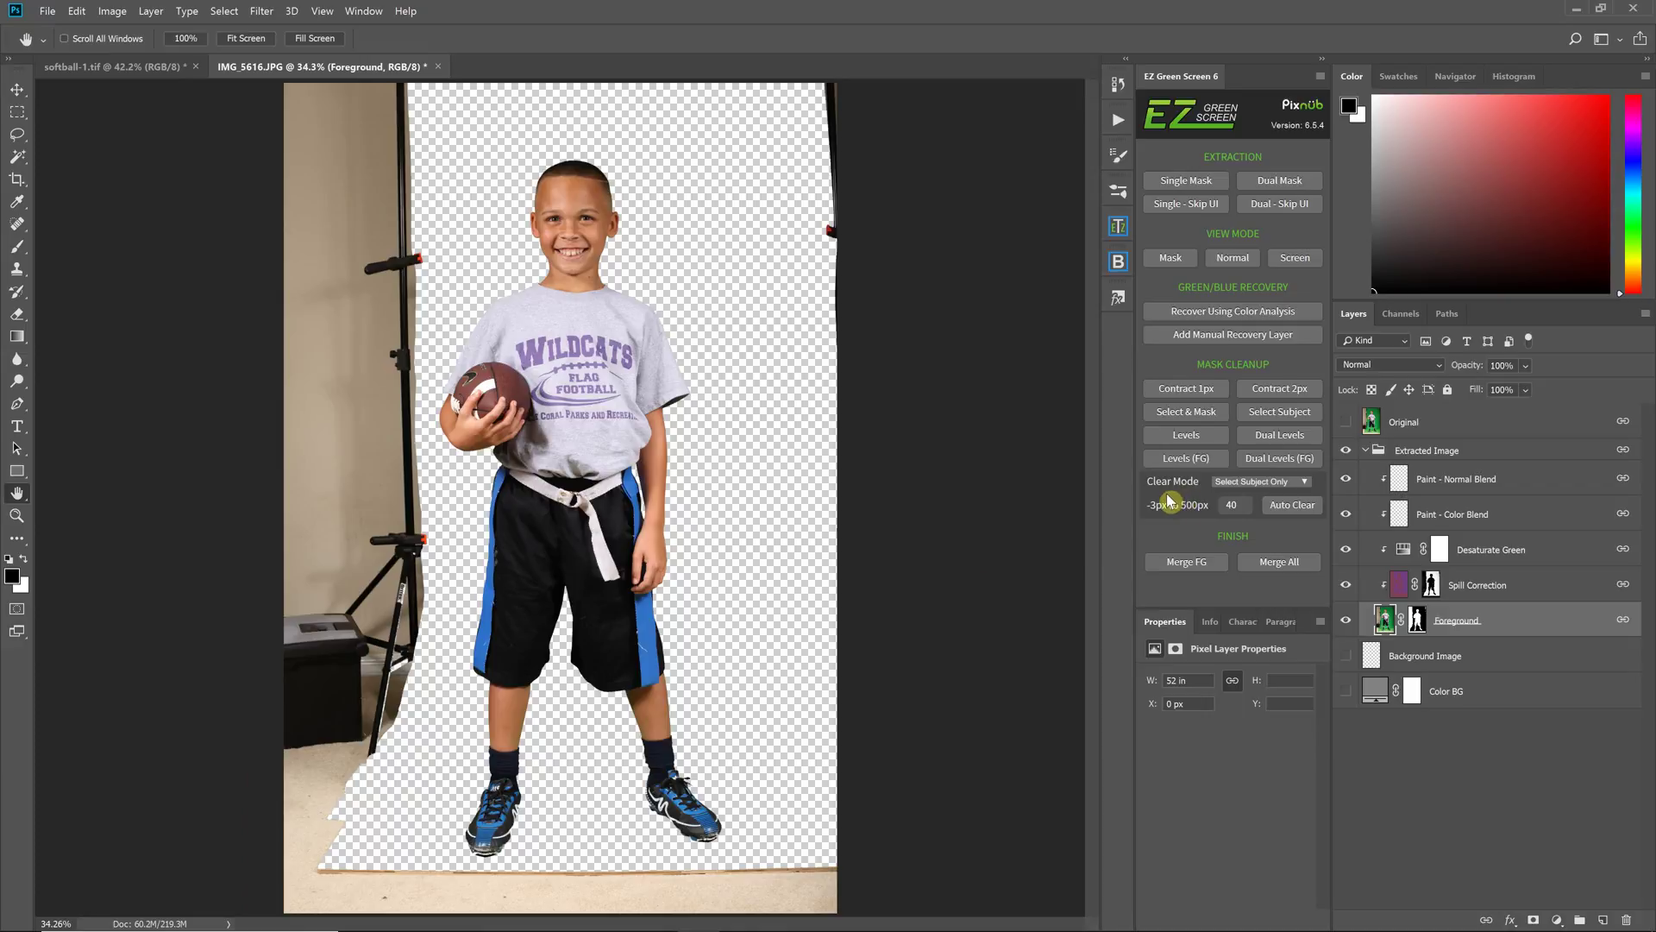
pyautogui.click(1286, 507)
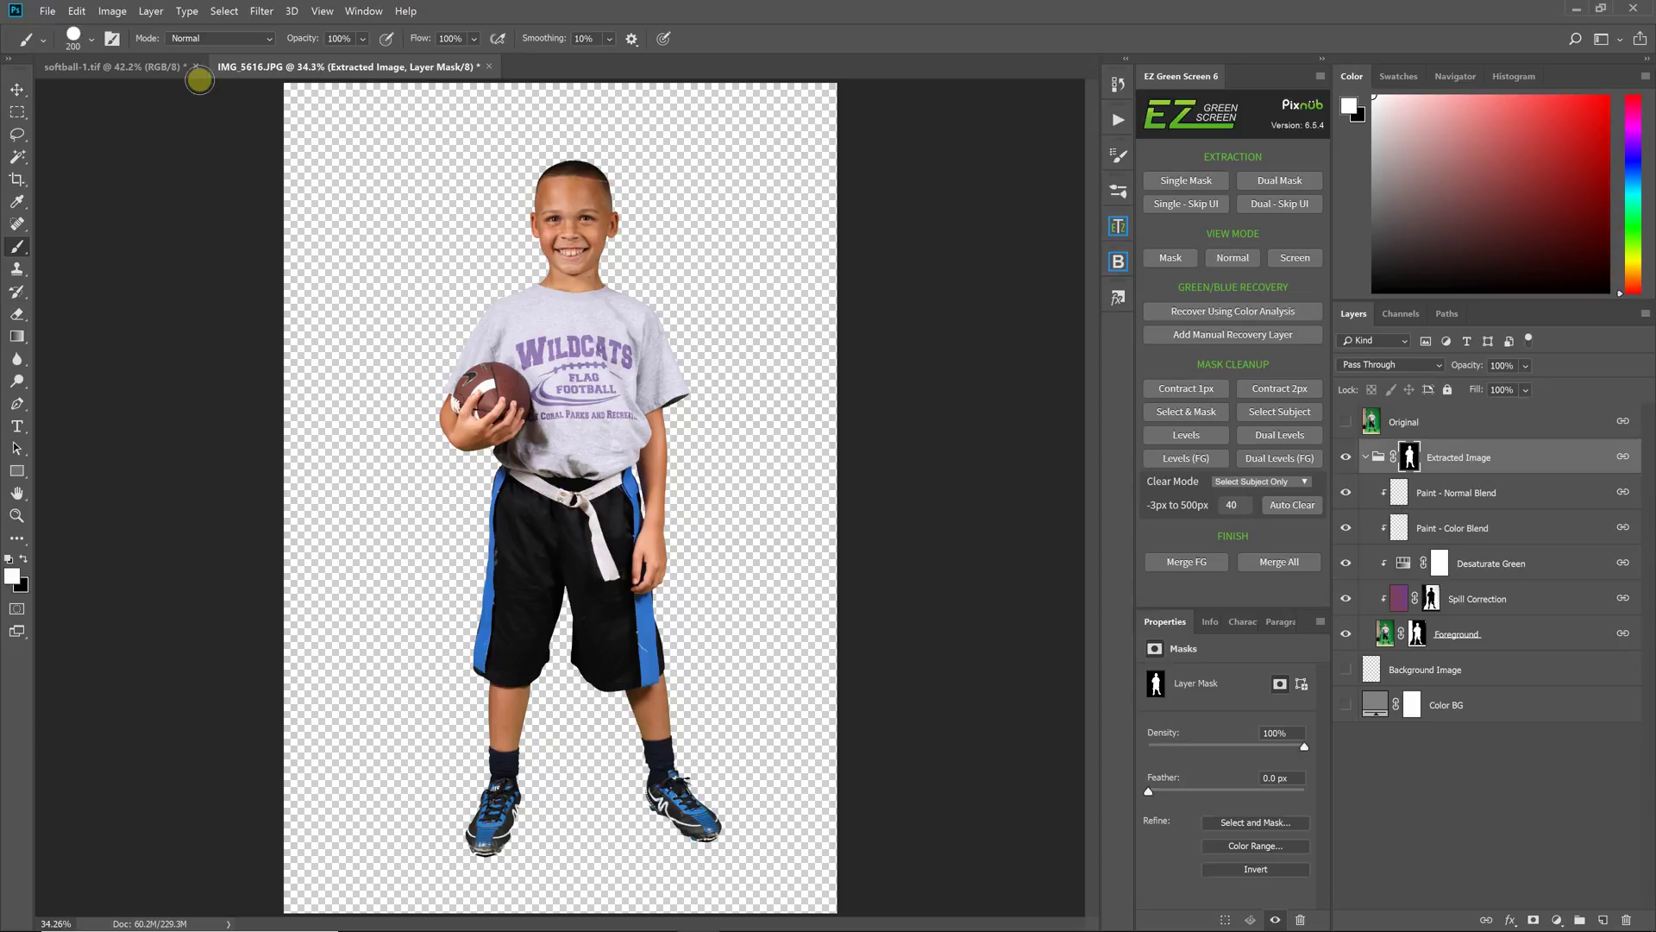
# Step: Switch to the softball-1.tif document and review the available Clear Mode options
pyautogui.click(151, 69)
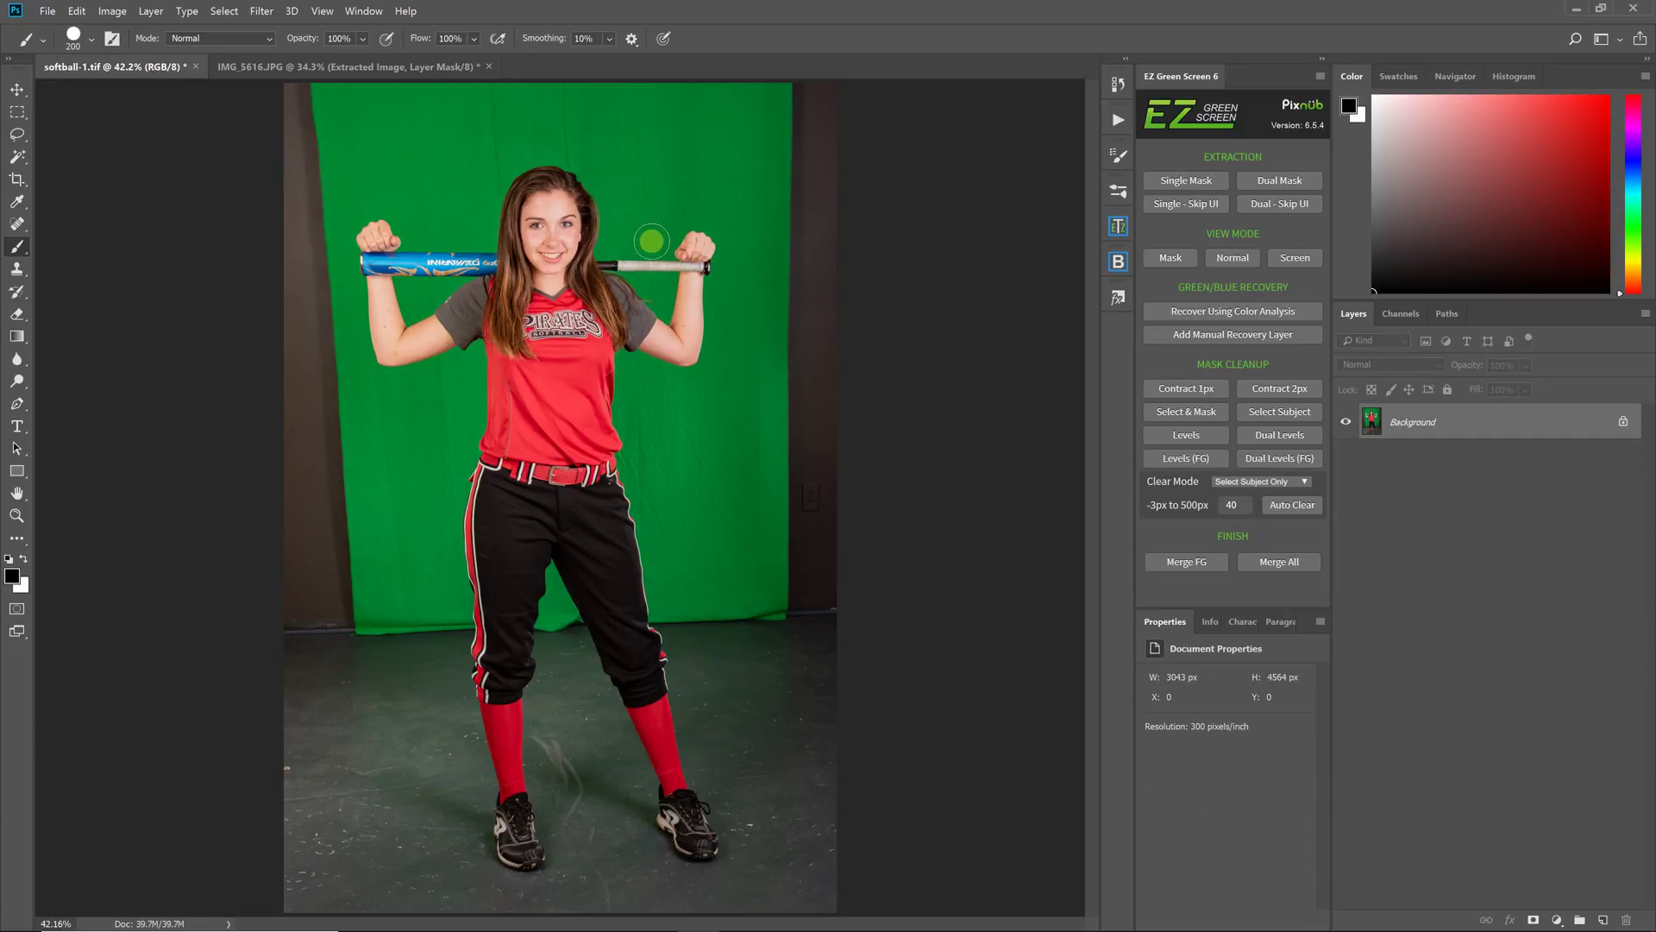
pyautogui.click(1245, 482)
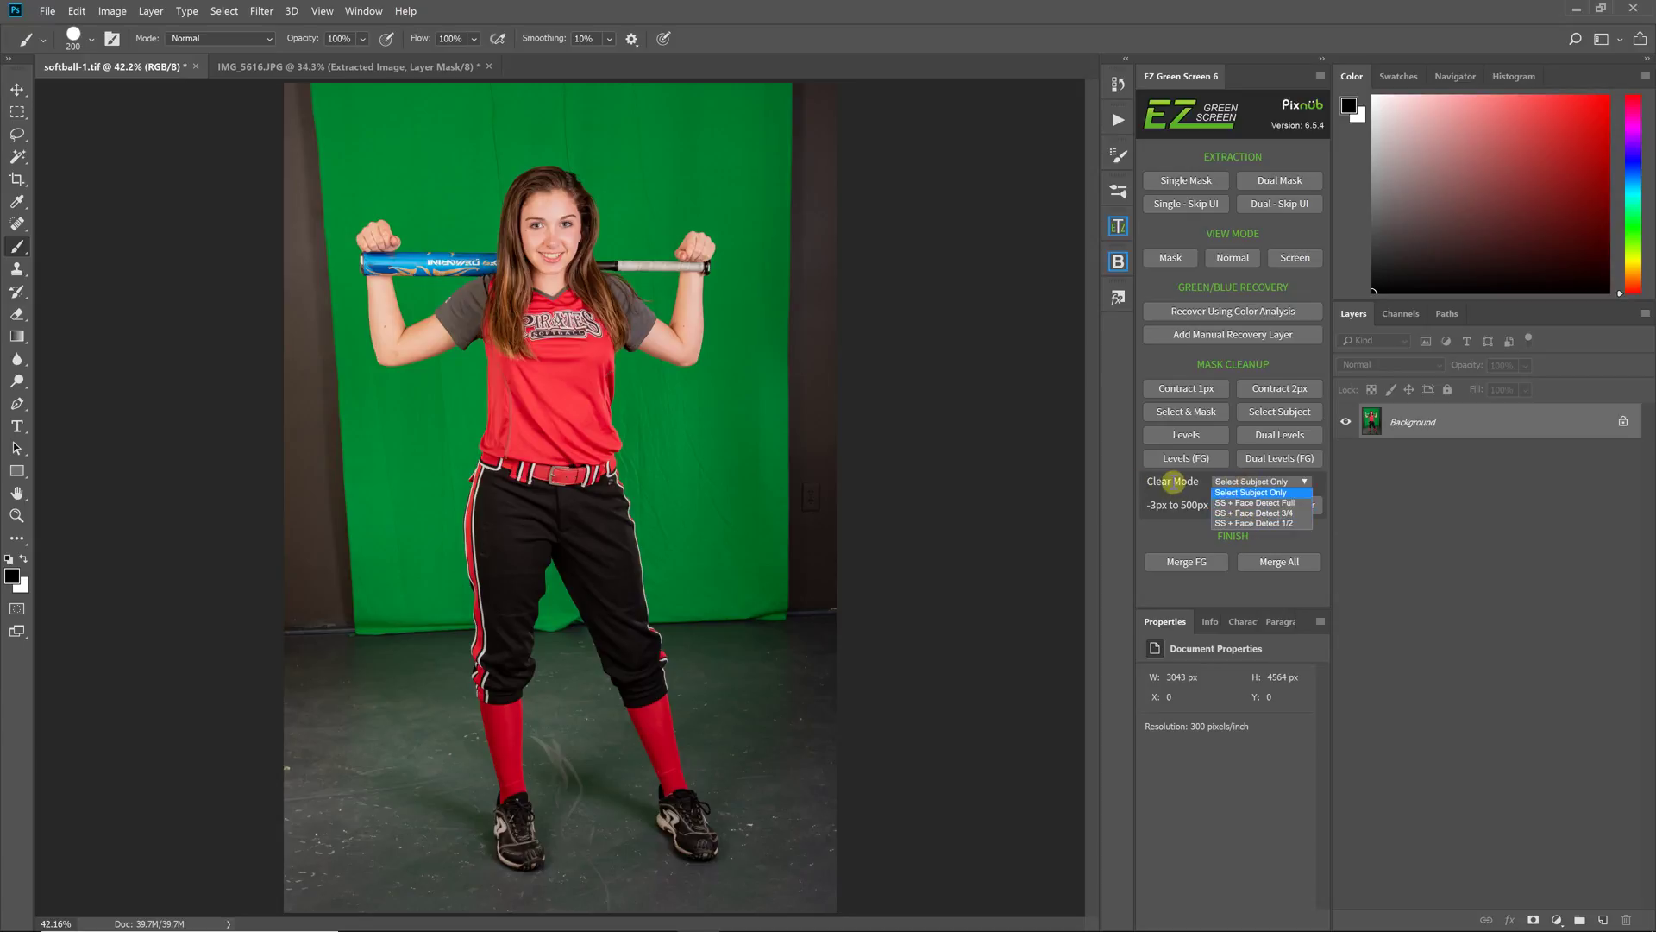
pyautogui.click(1127, 492)
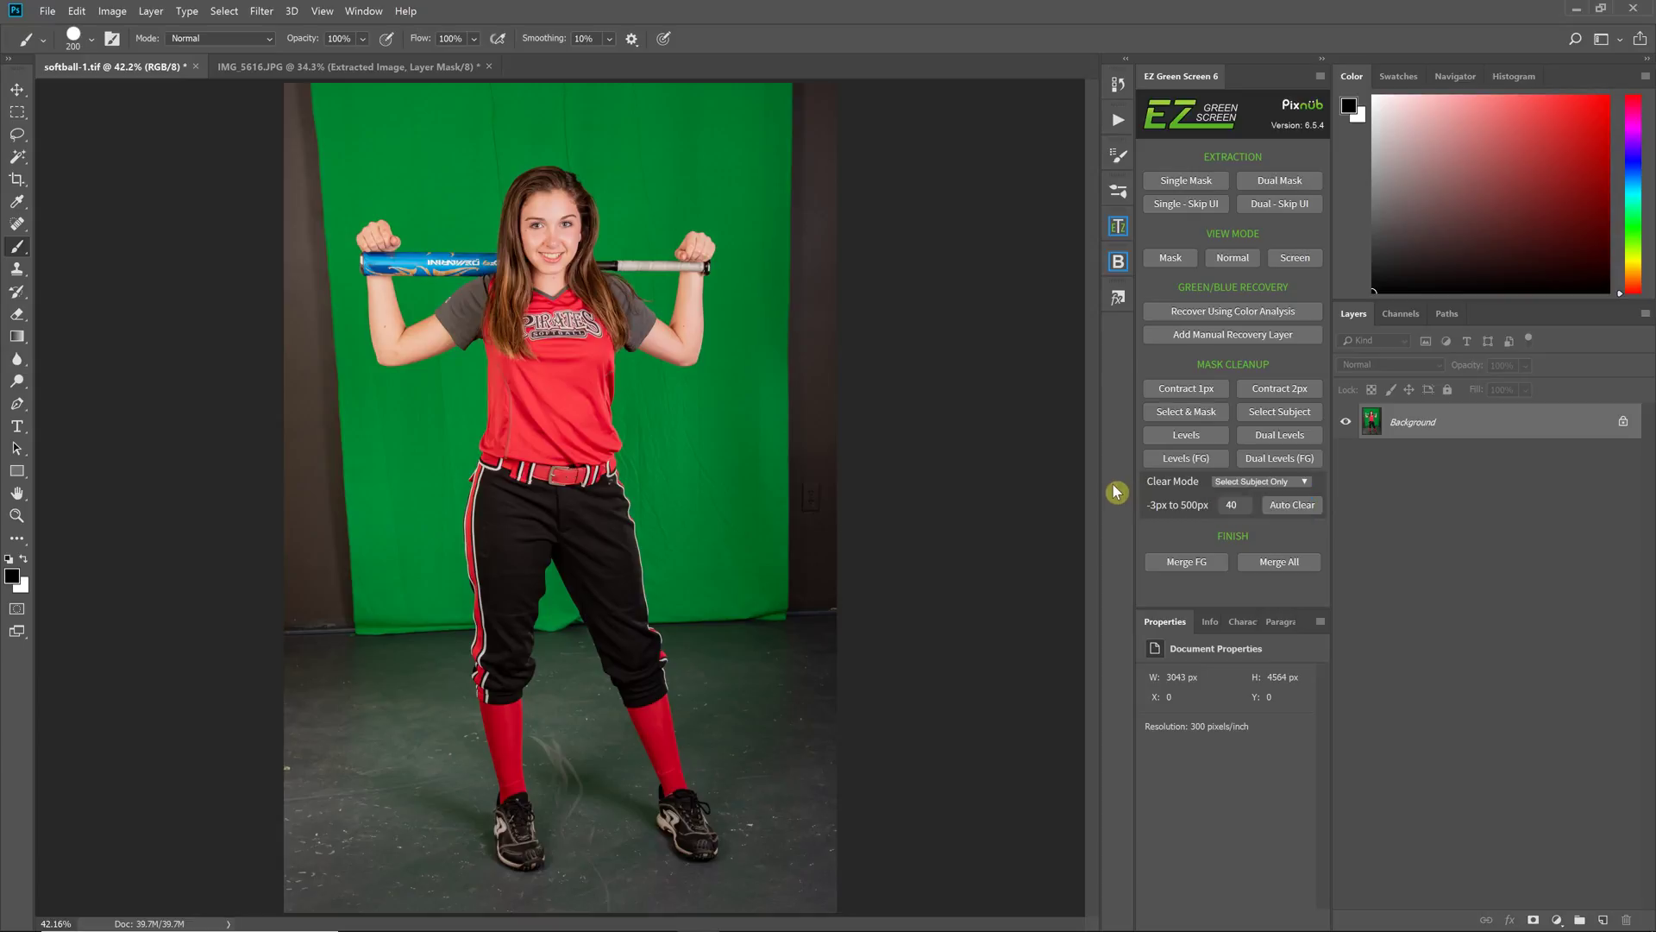
# Step: Return to IMG_5616.JPG and delete the layer mask from the Extracted Image group
pyautogui.click(233, 67)
pyautogui.press('x')
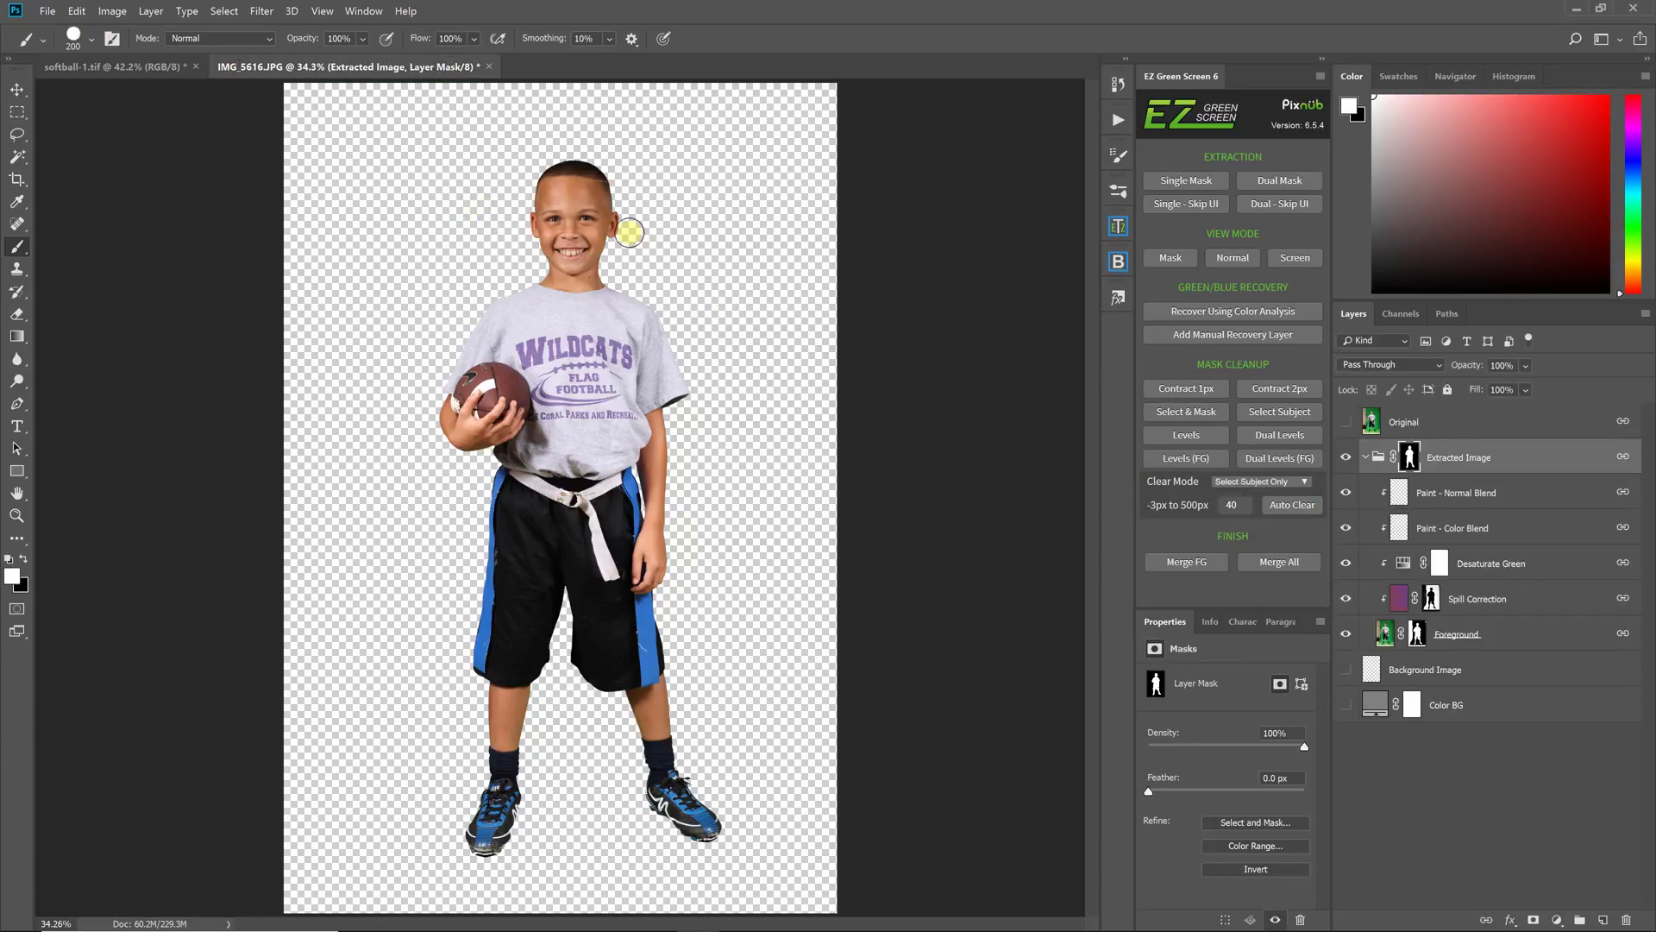
pyautogui.moveTo(1413, 476); pyautogui.dragTo(1629, 916)
pyautogui.click(1633, 922)
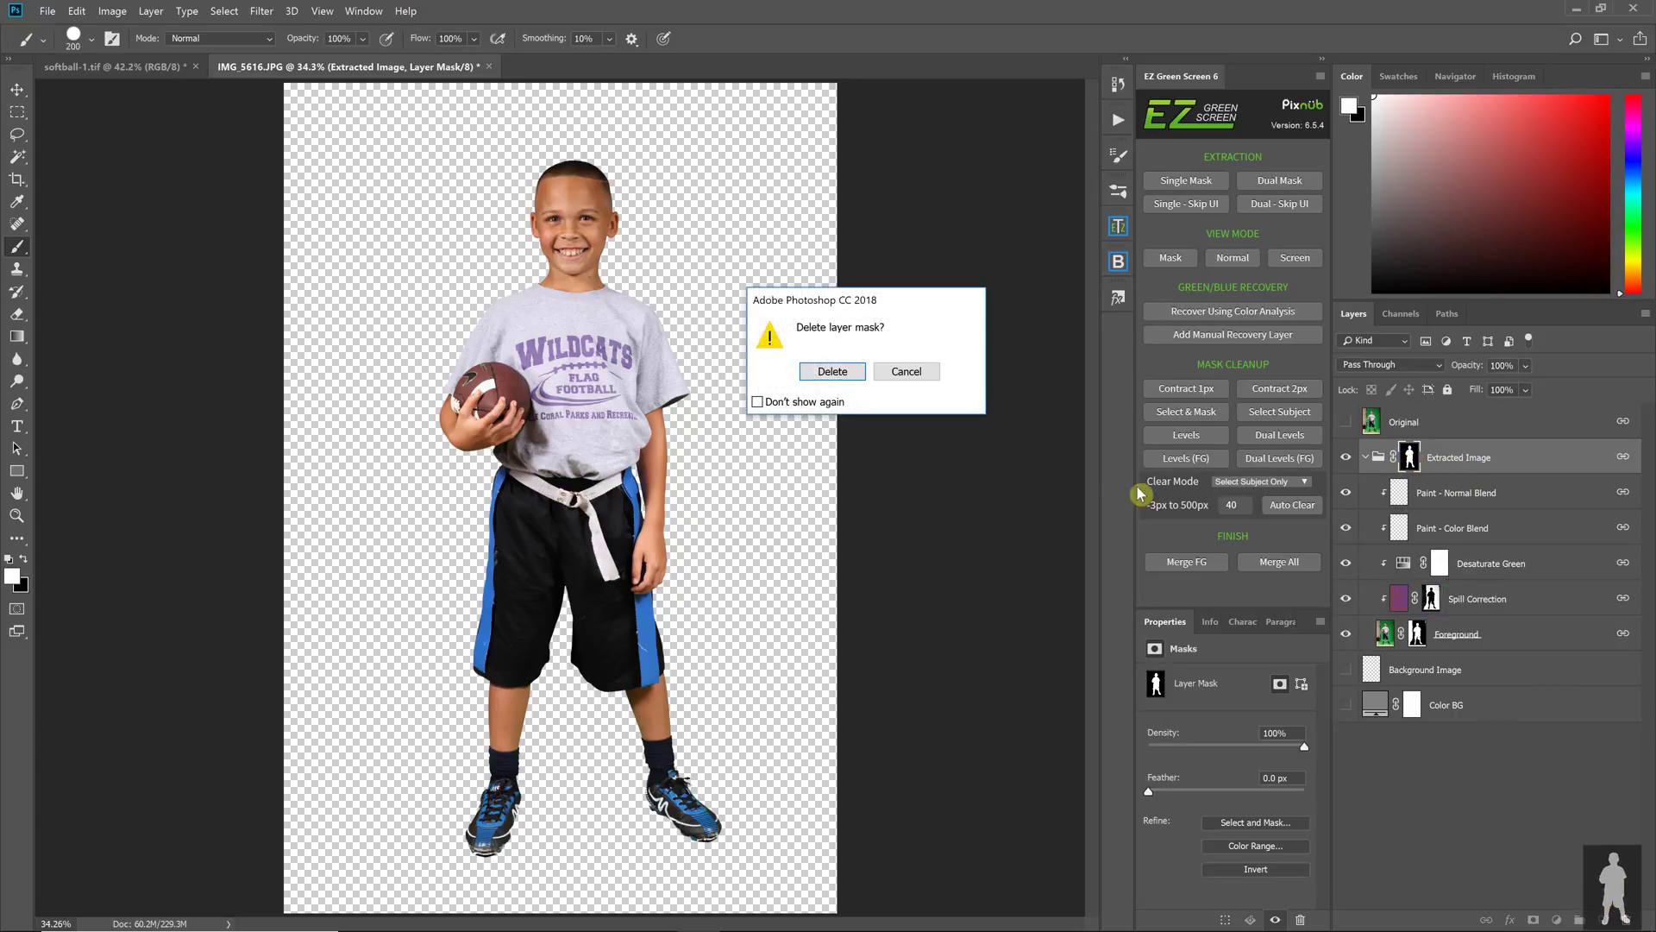
pyautogui.click(832, 376)
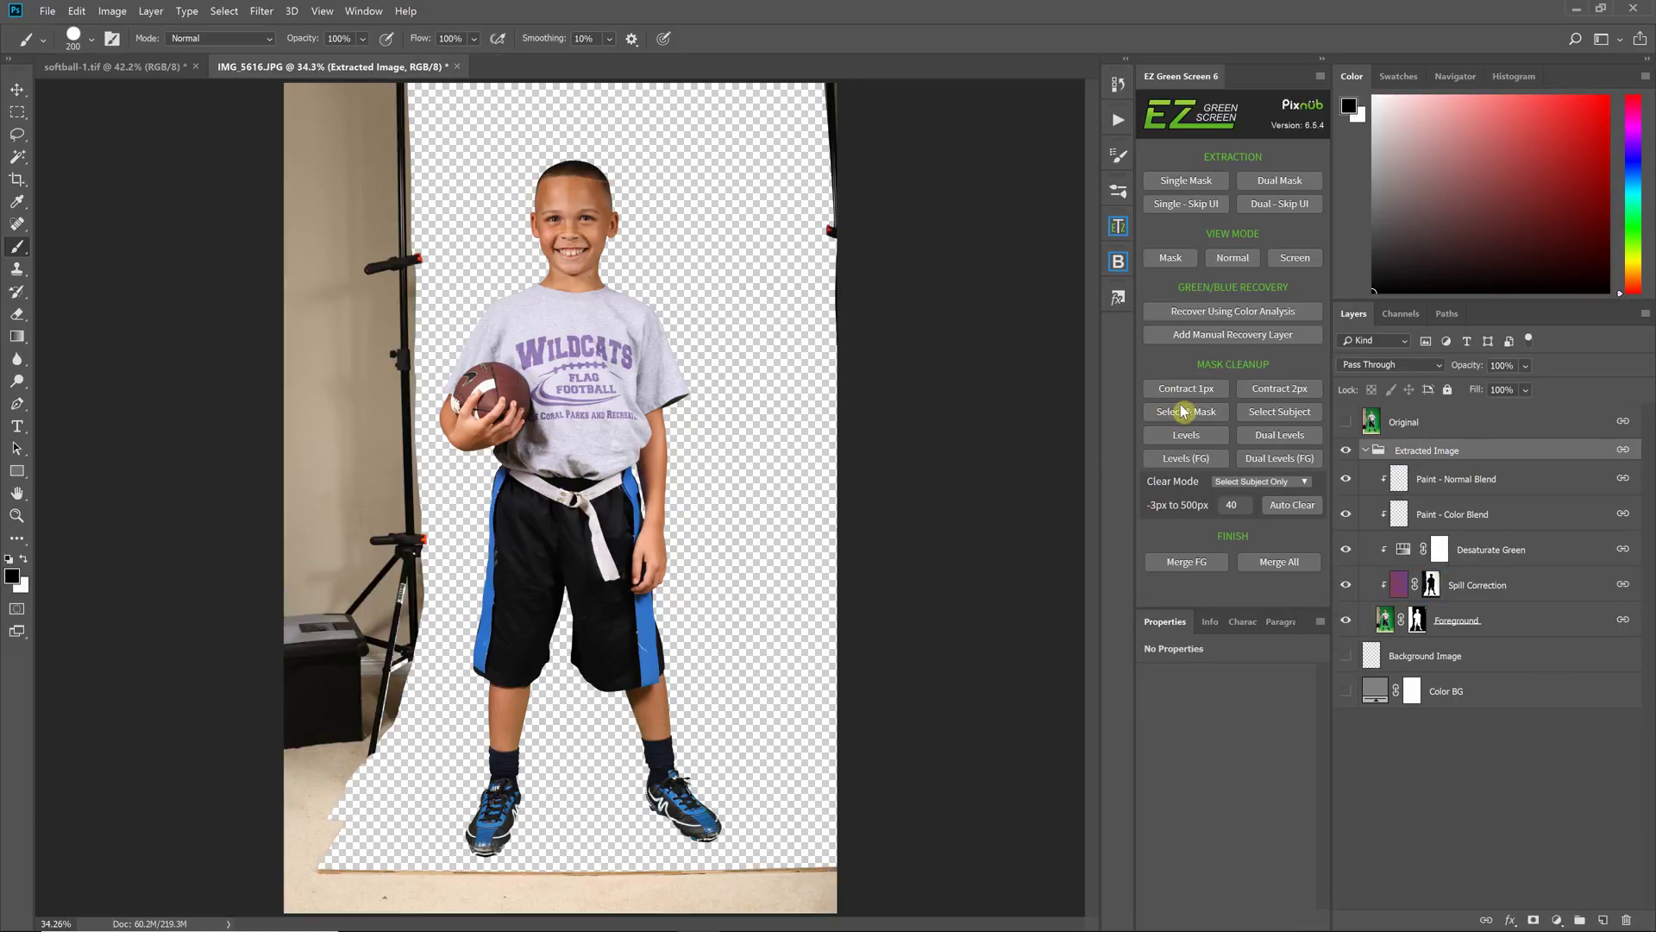
# Step: Target the Foreground layer's image and run Select Subject on it
pyautogui.click(1387, 620)
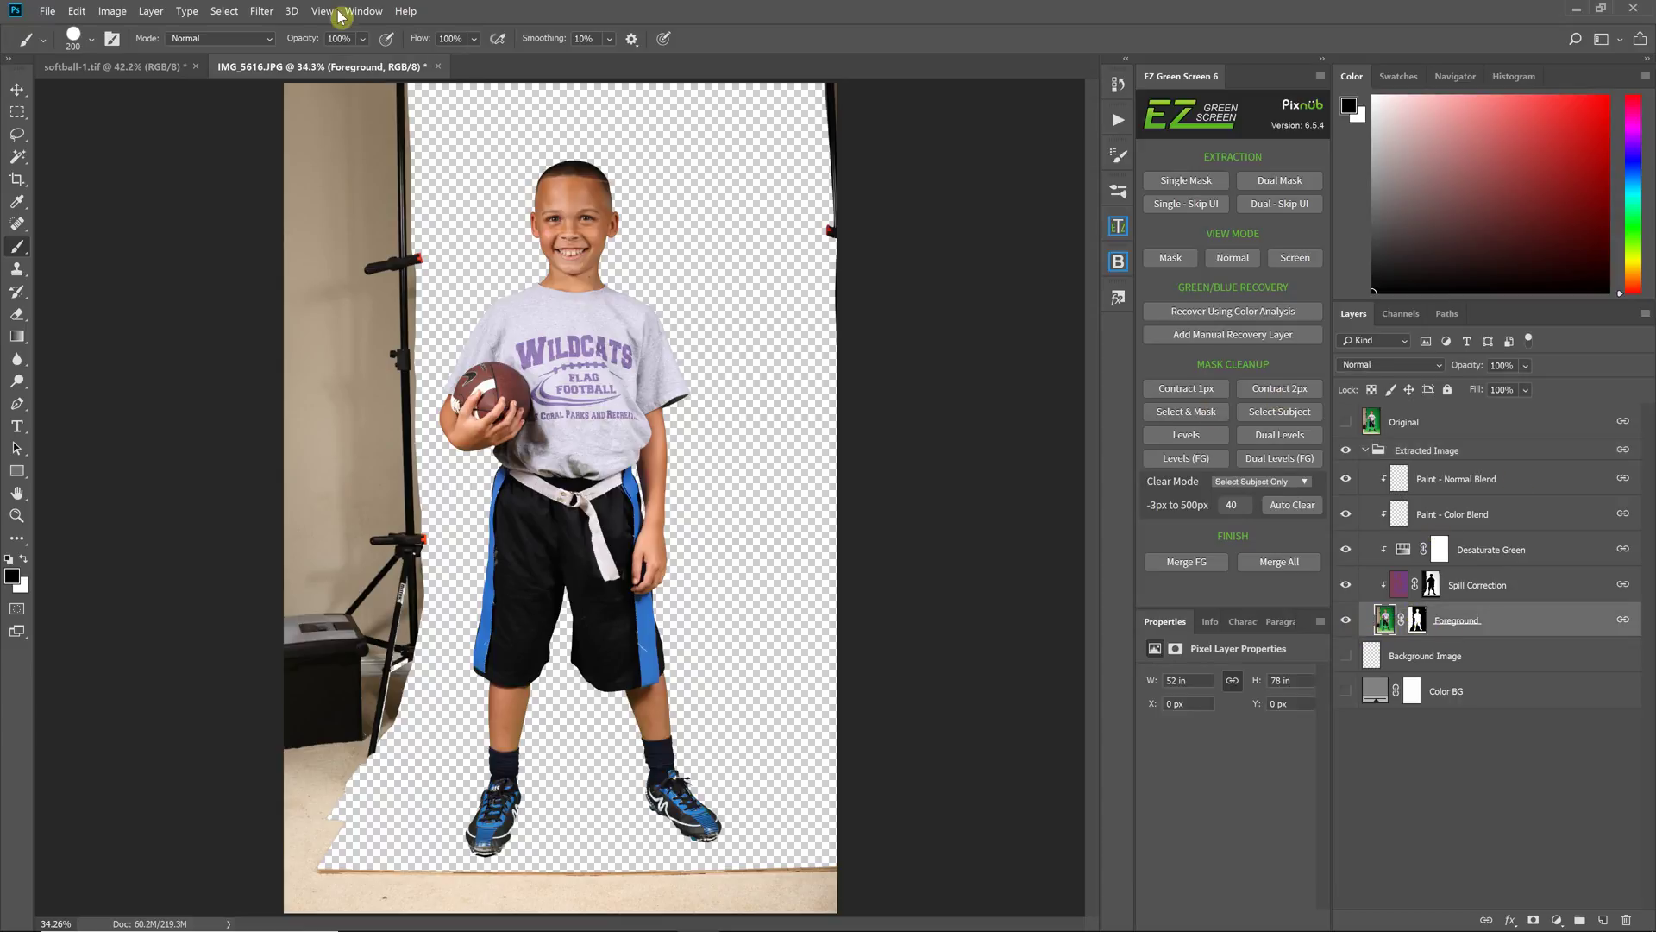
pyautogui.click(228, 12)
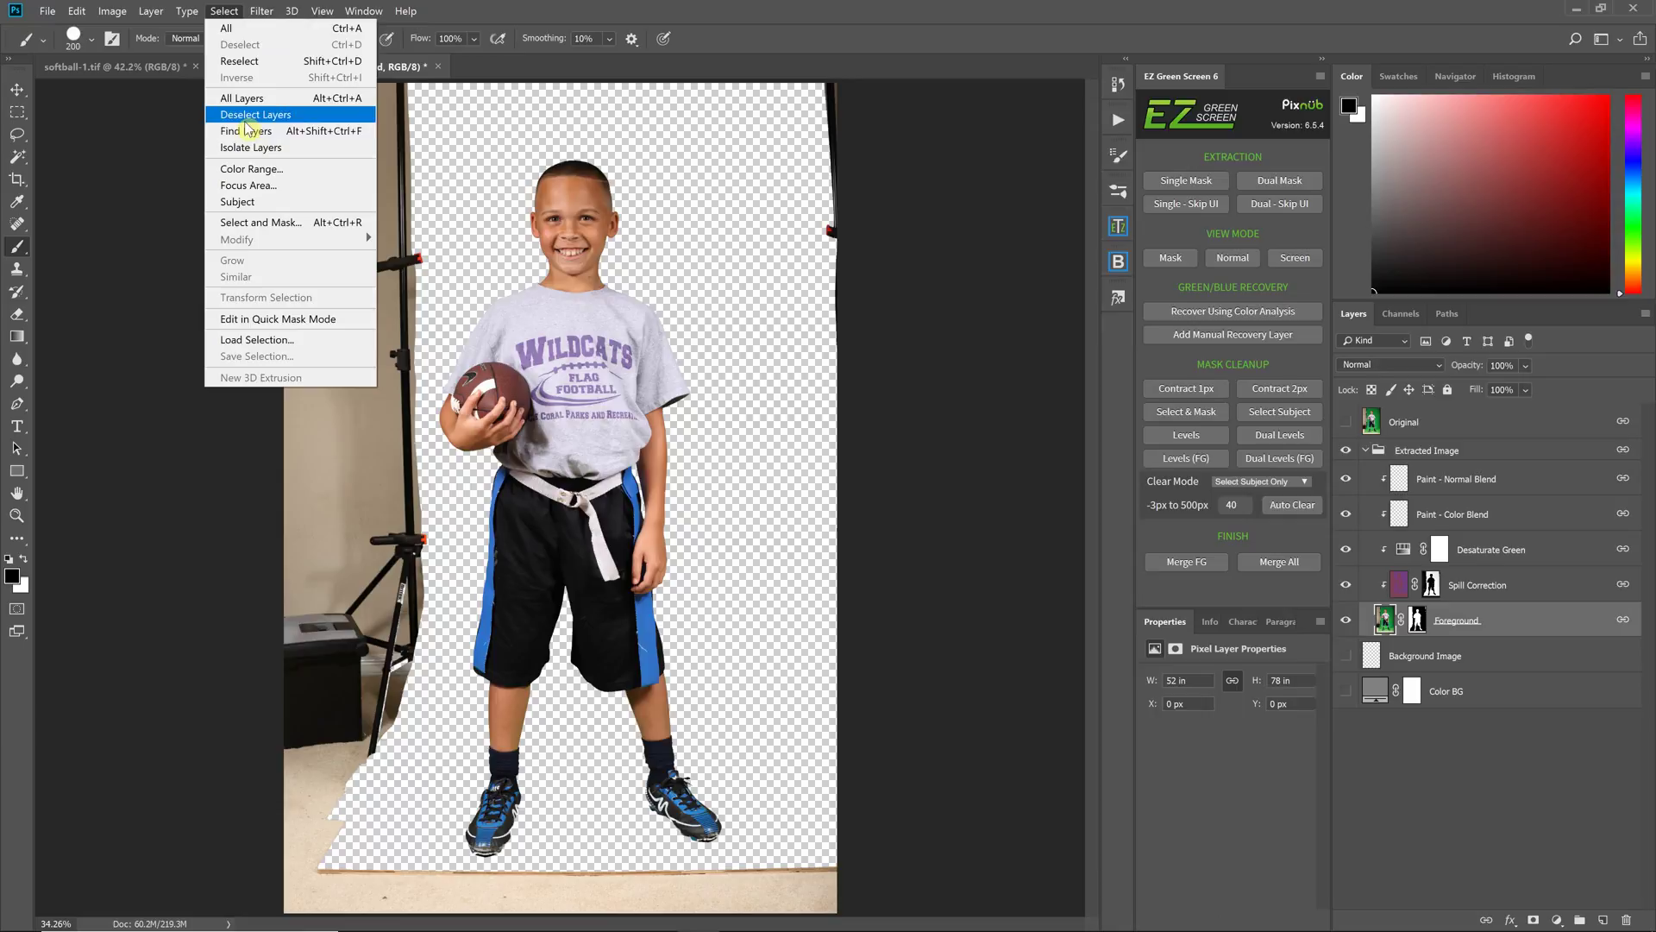
pyautogui.click(266, 205)
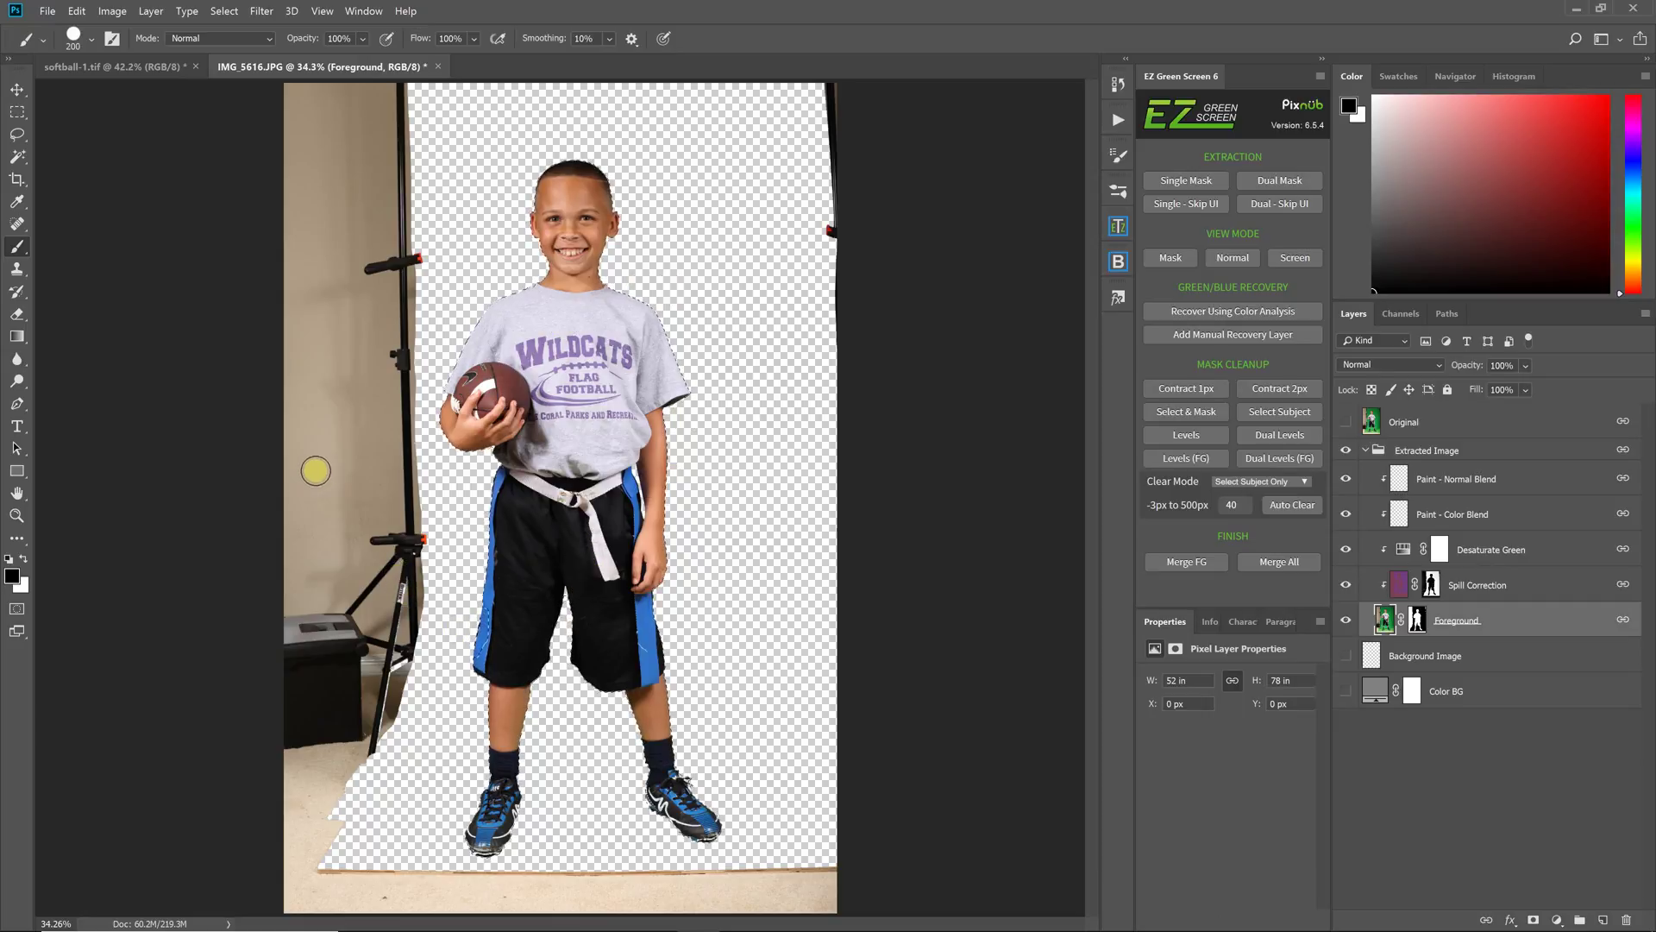
# Step: Add a layer mask to the Extracted Image group from the subject selection
pyautogui.hotkey('ctrl', '+')
pyautogui.hotkey('ctrl', '+')
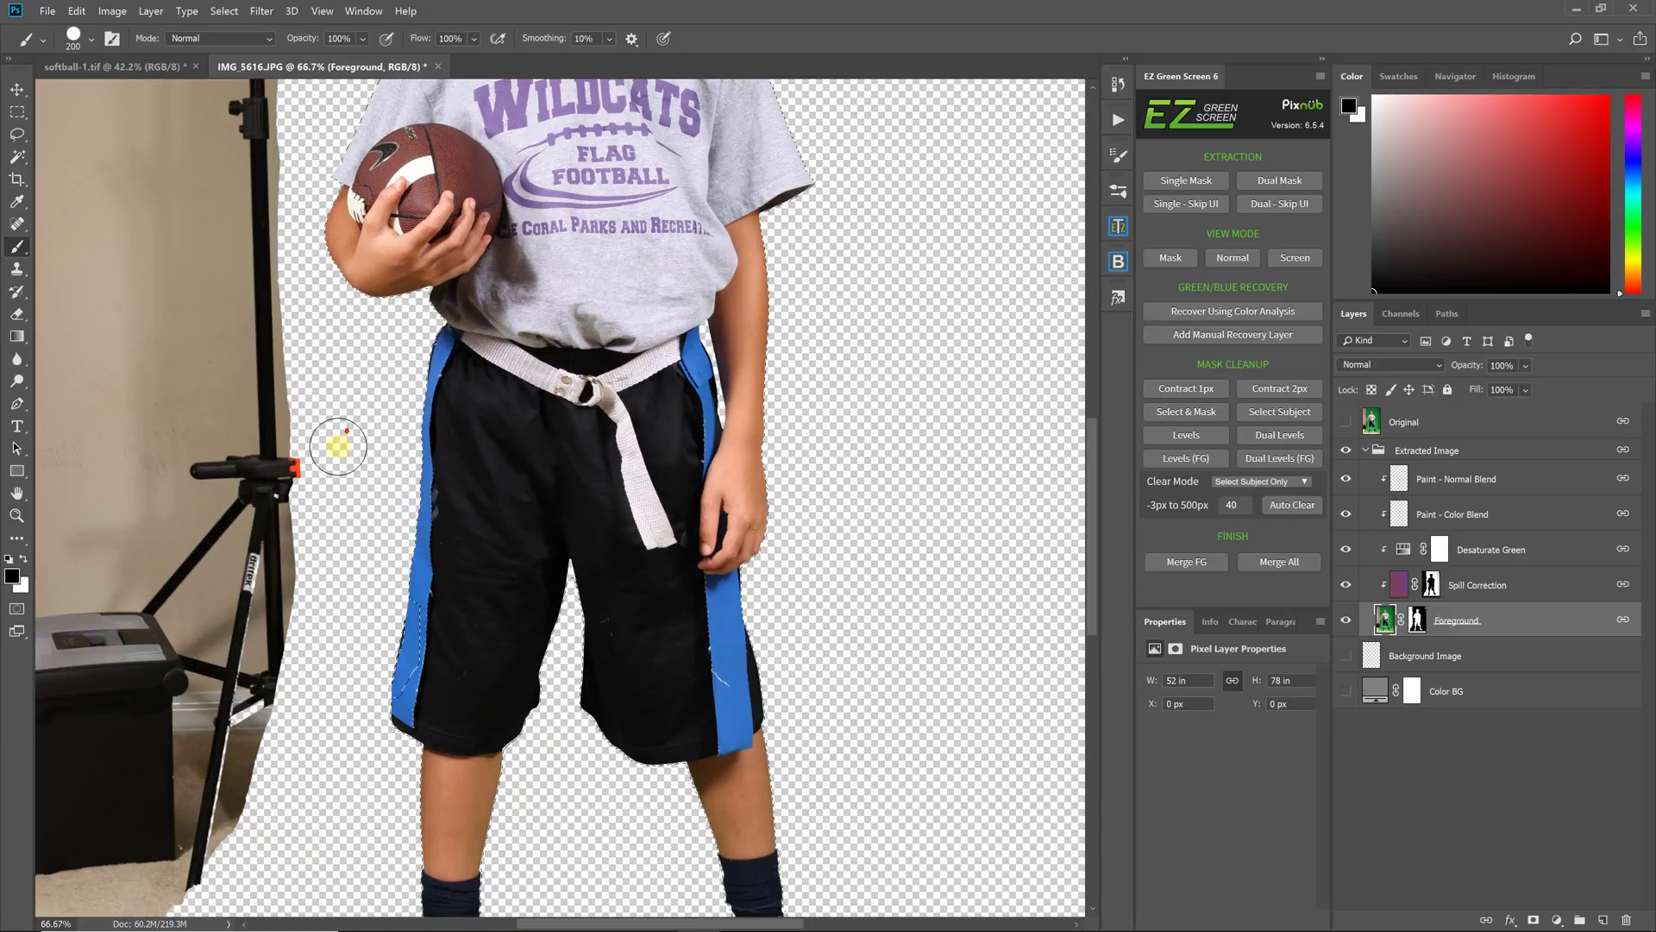
pyautogui.scroll(-3, 337, 432)
pyautogui.hotkey('ctrl', '+')
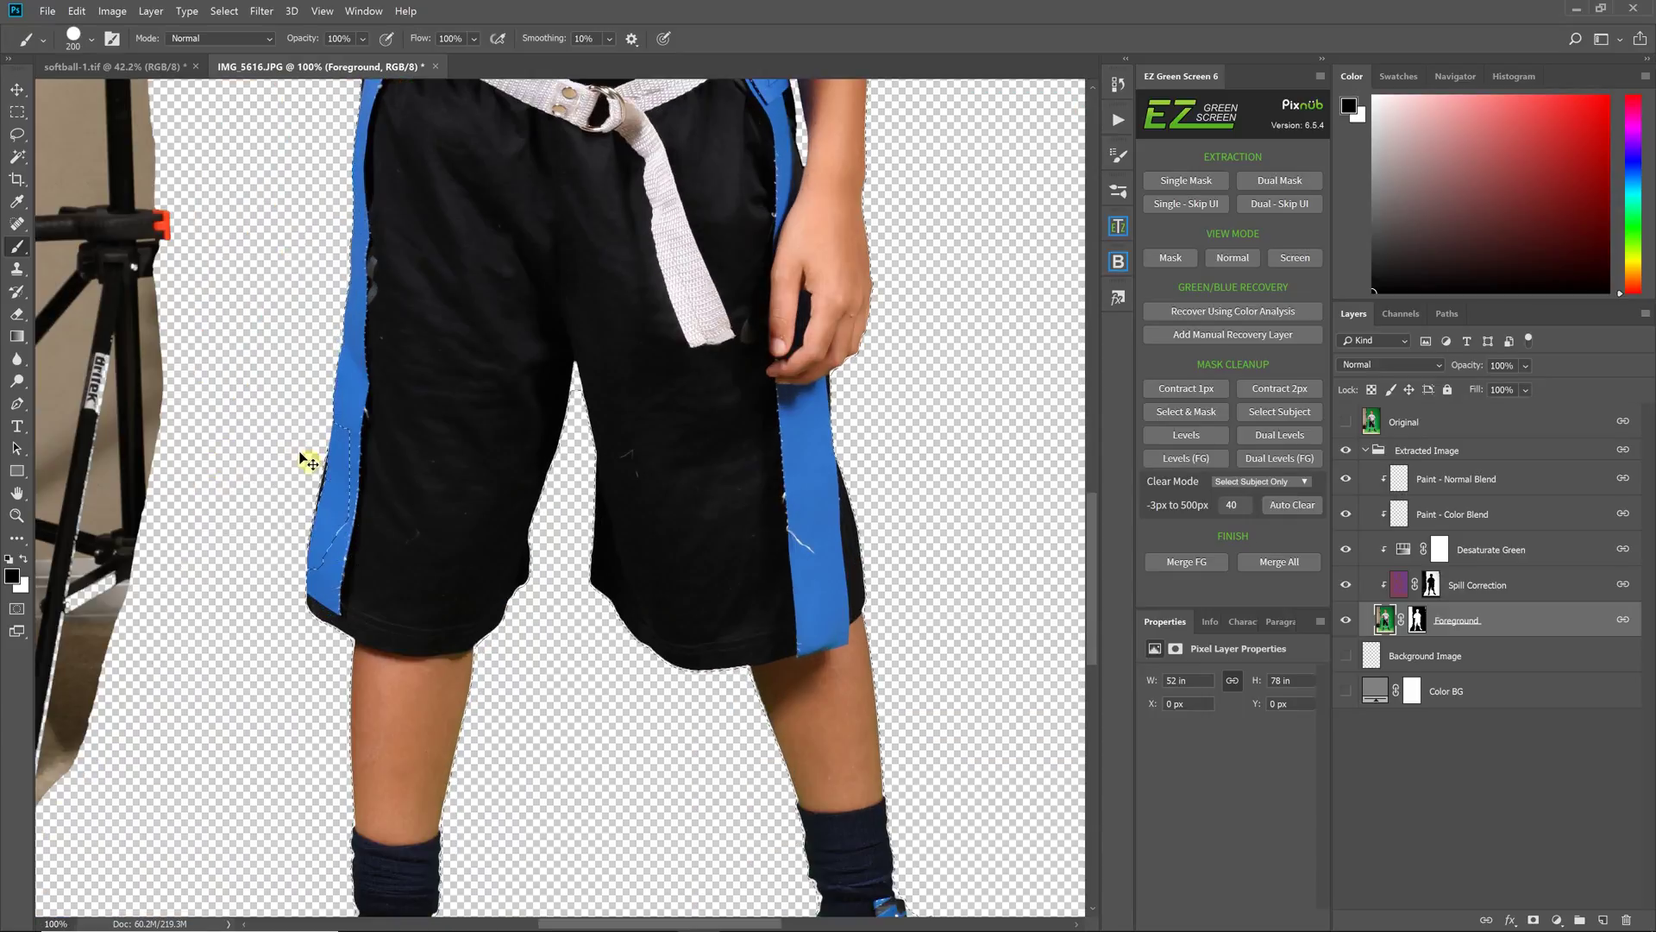
pyautogui.hotkey('ctrl', '0')
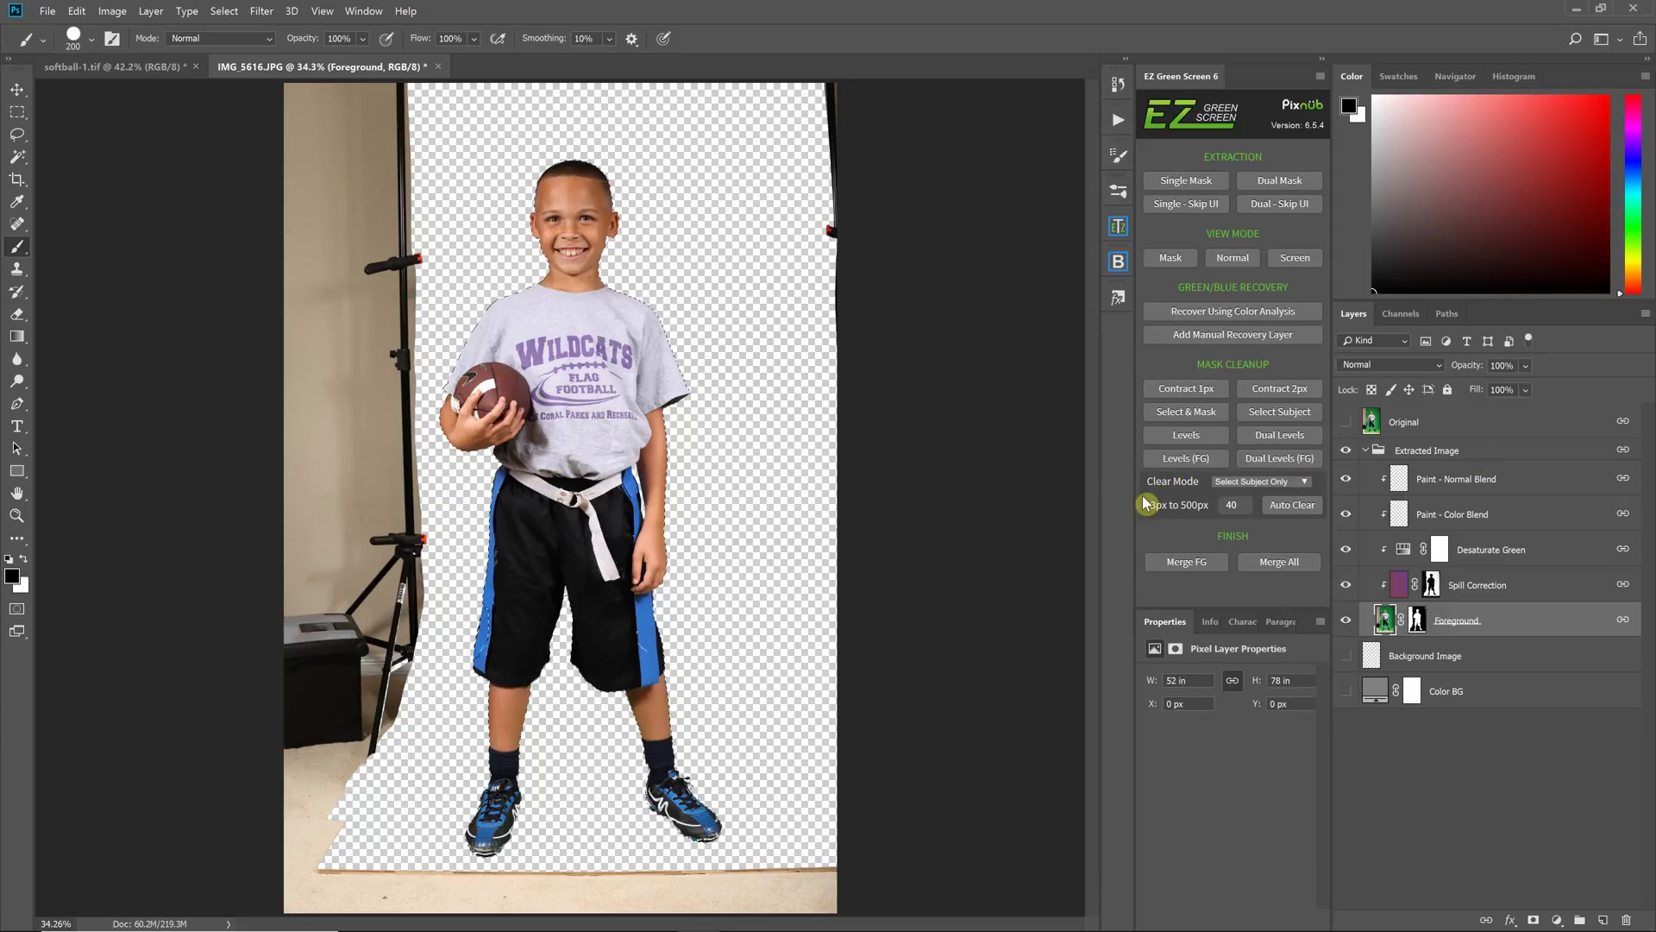
pyautogui.click(1443, 451)
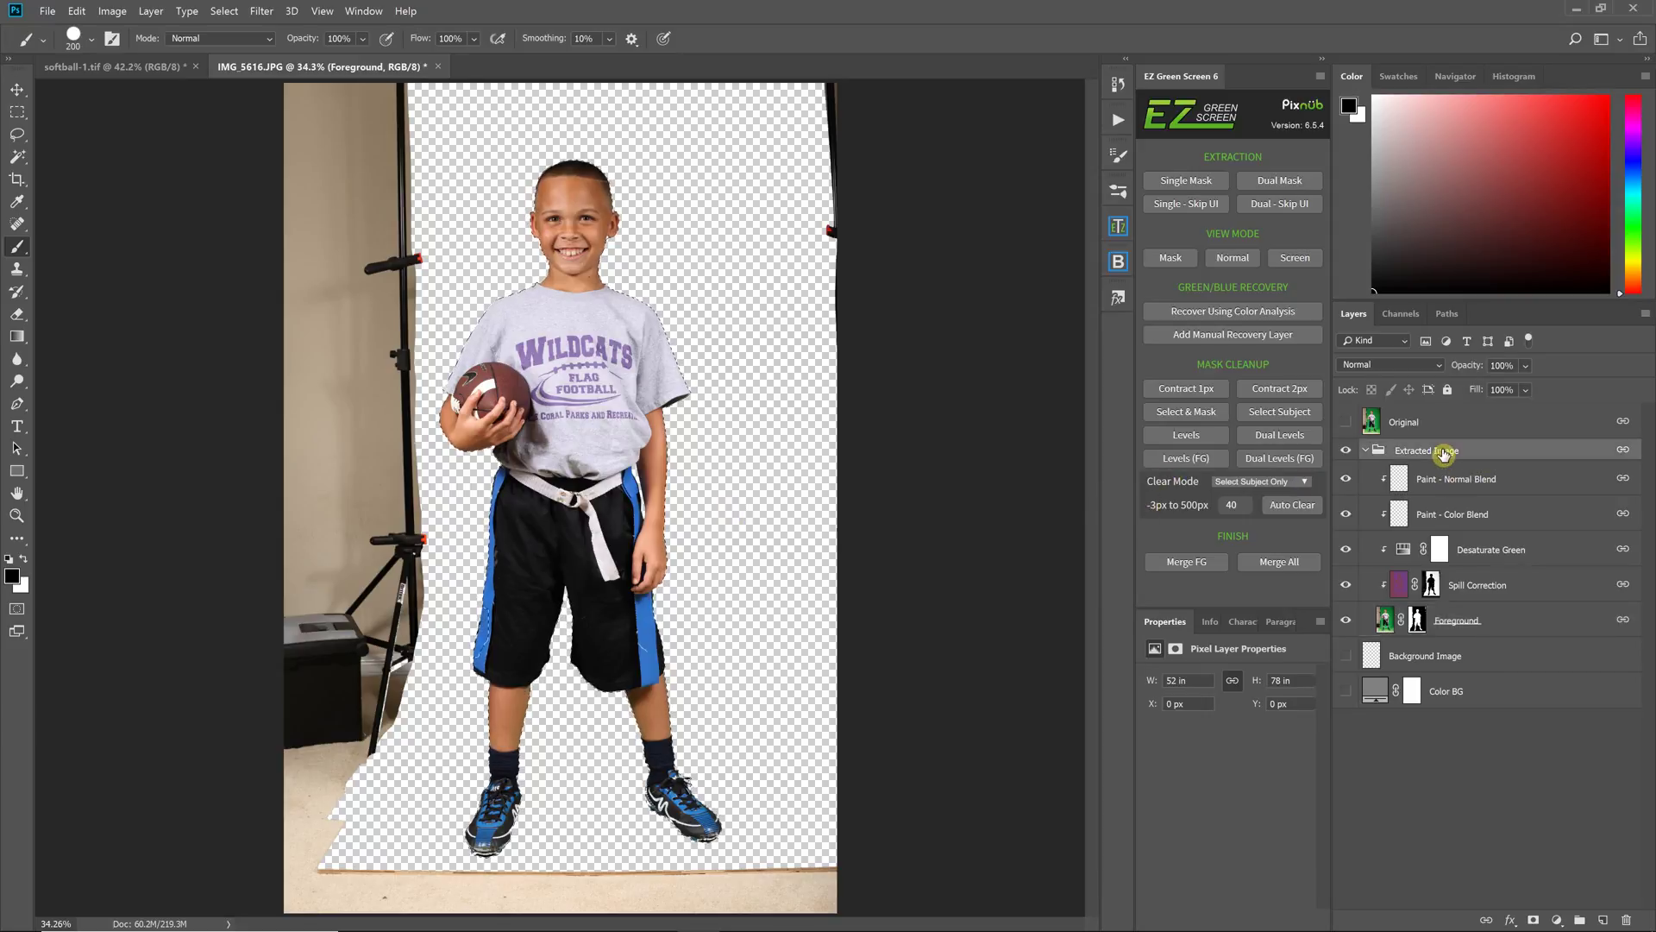
pyautogui.click(1532, 922)
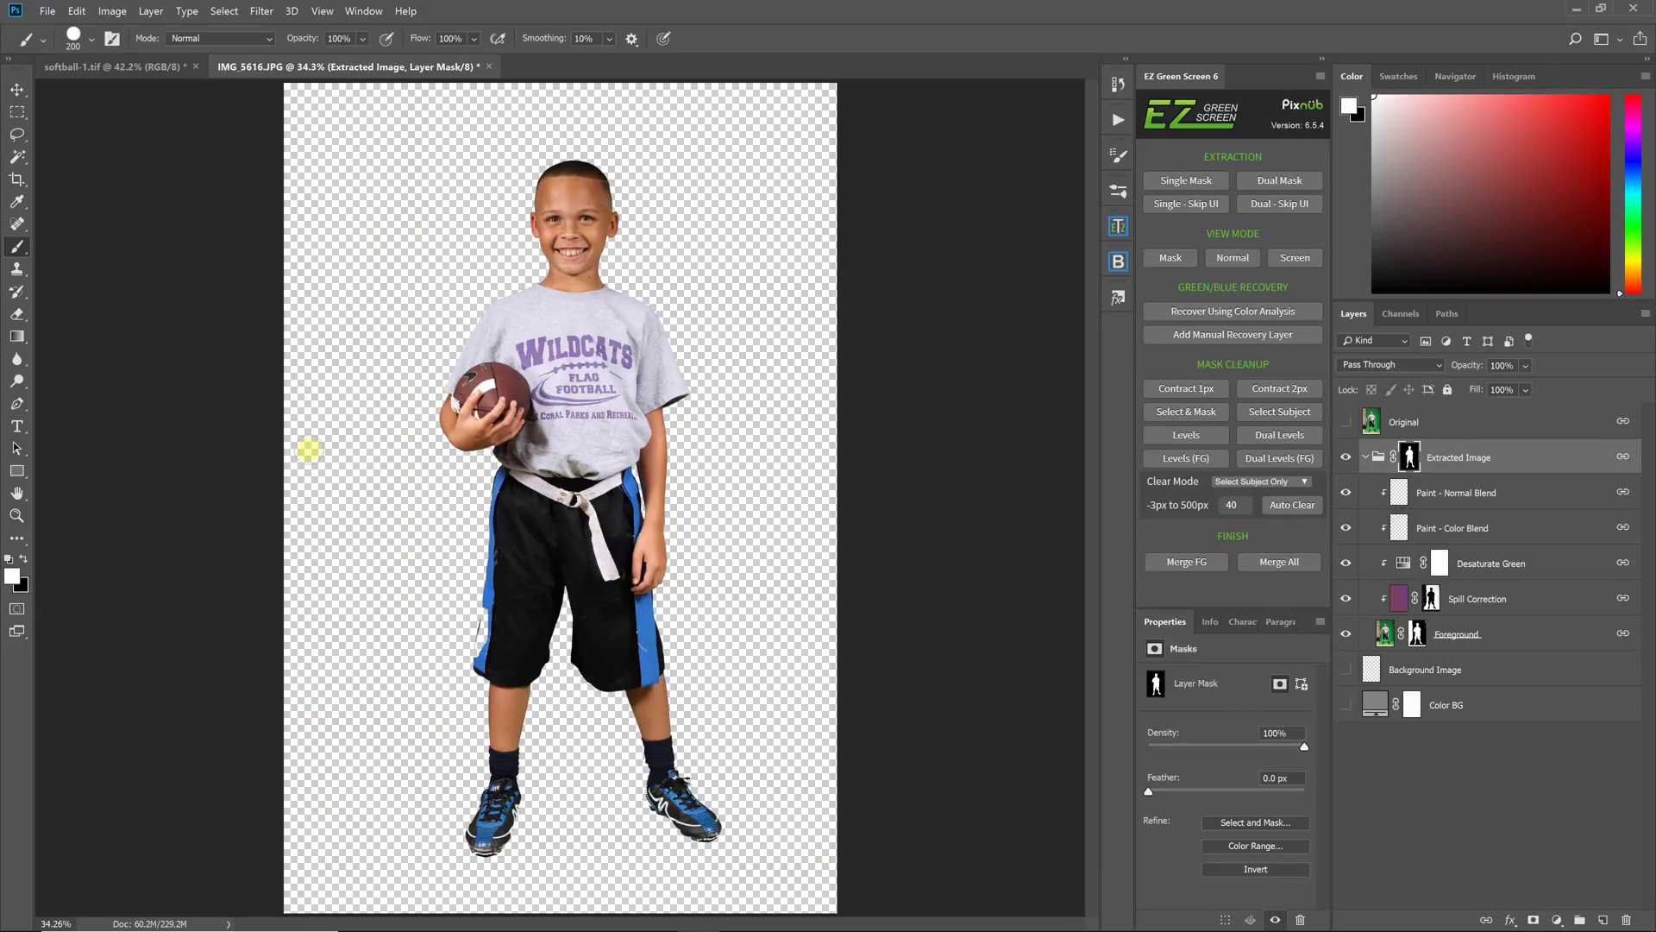
# Step: Examine the masked cutout's edges up close, from the shorts and legs up to the boy's head
pyautogui.hotkey('ctrl', '+')
pyautogui.scroll(-1, 267, 418)
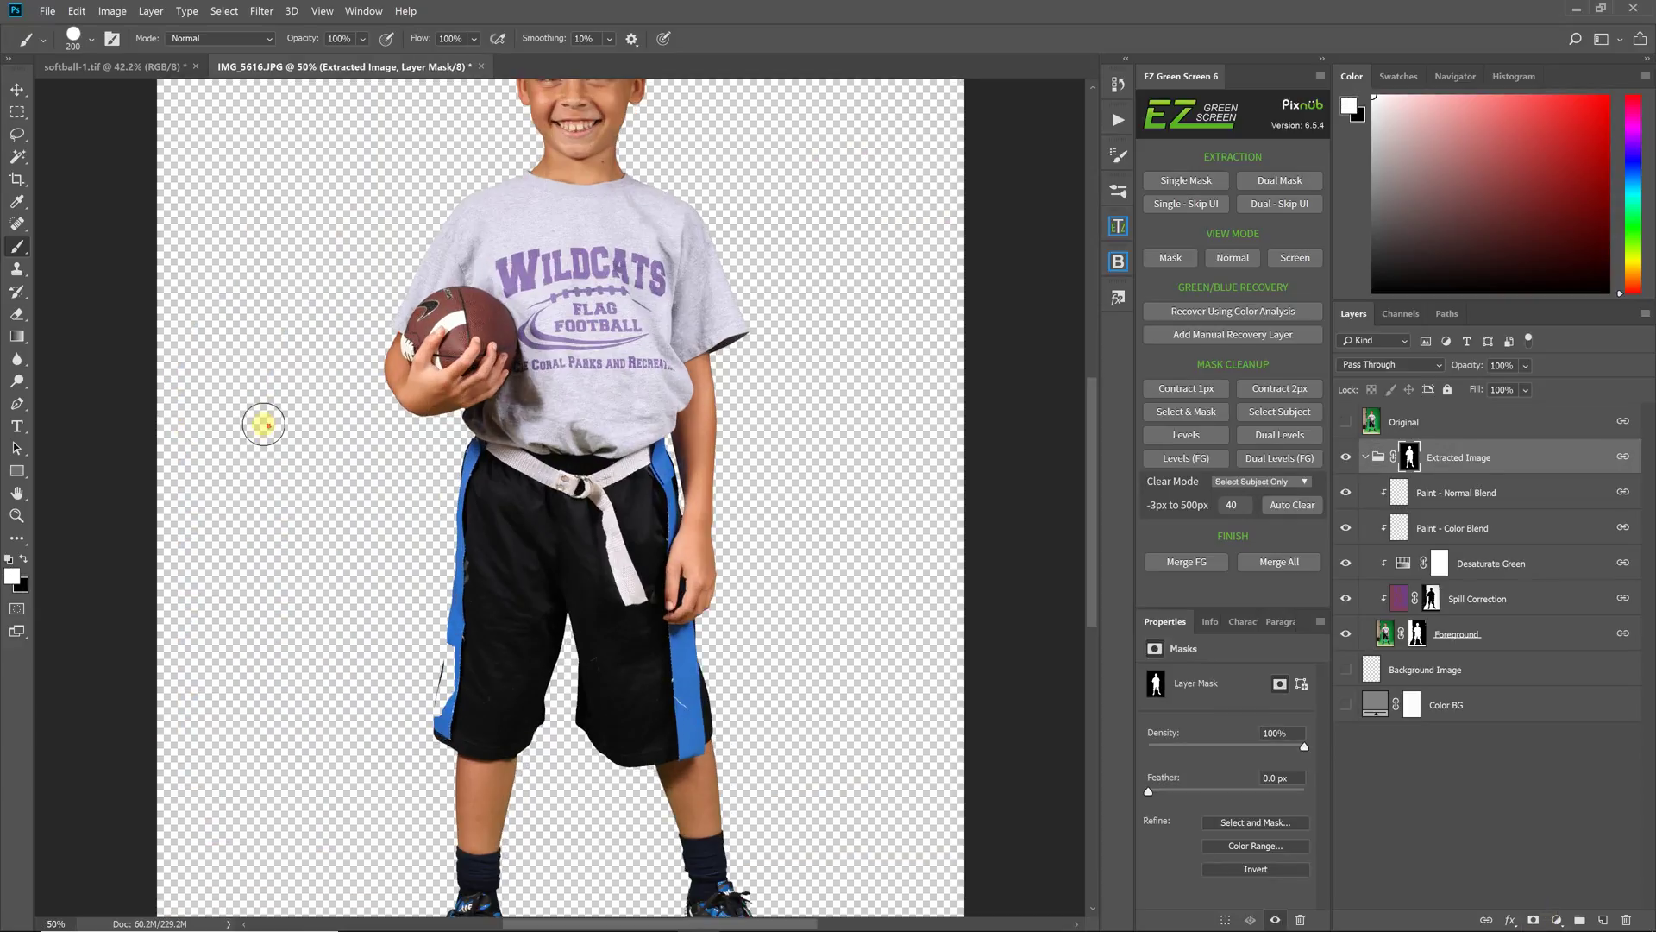
pyautogui.scroll(-4, 279, 420)
pyautogui.hotkey('ctrl', '+')
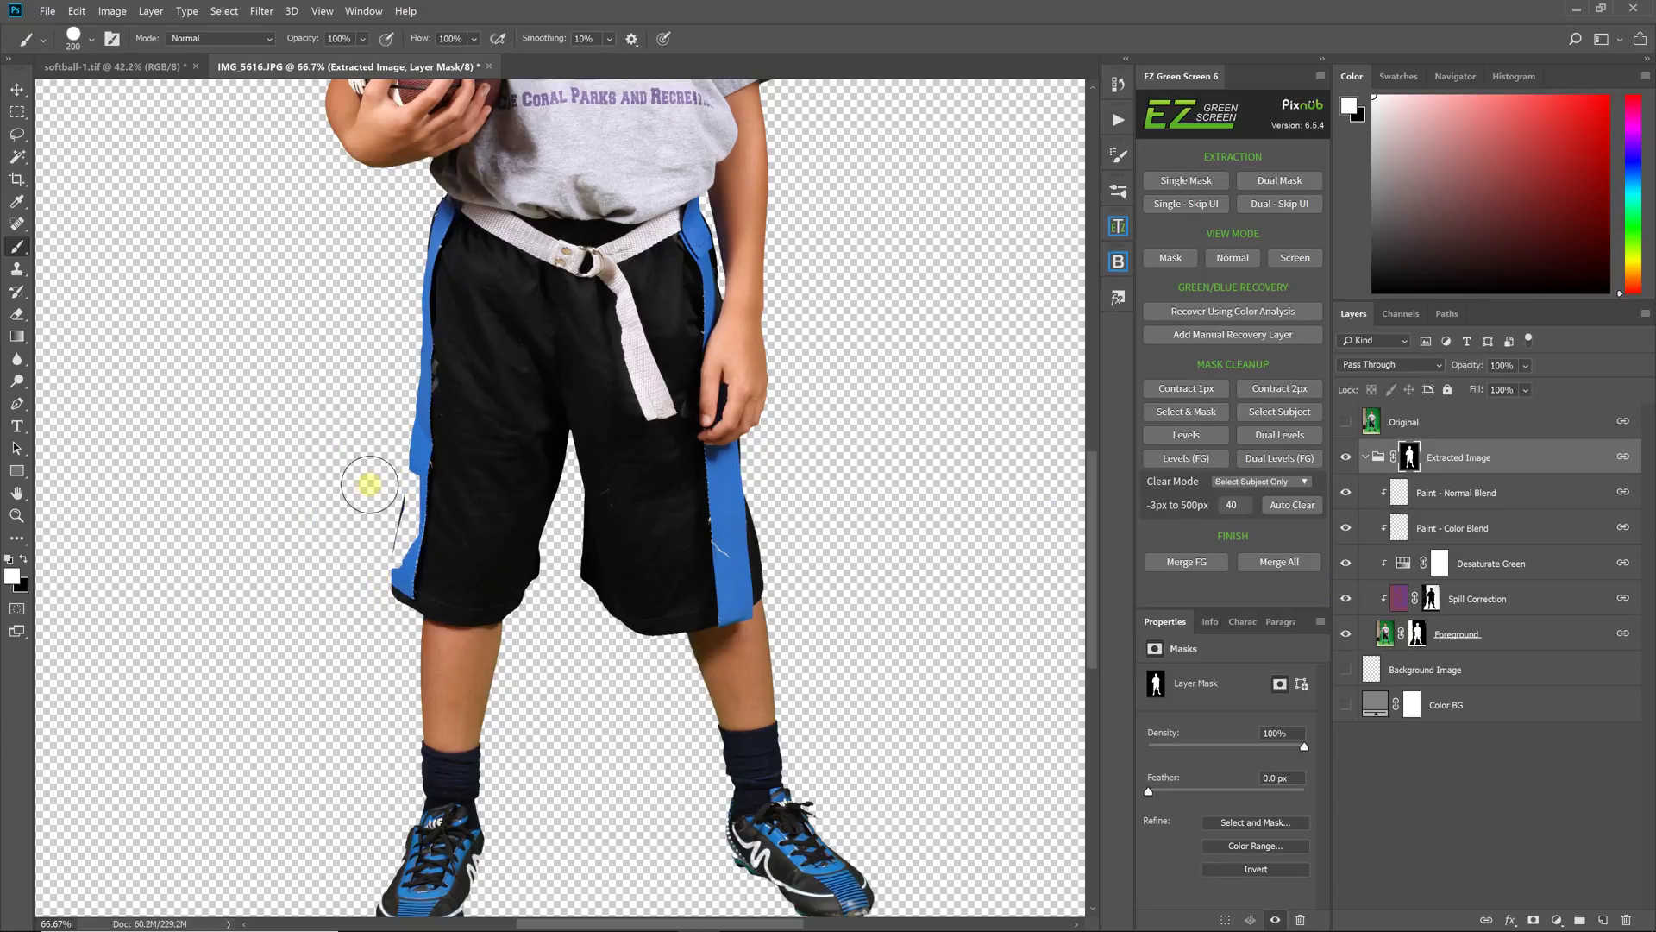
pyautogui.scroll(3, 384, 486)
pyautogui.scroll(5, 378, 482)
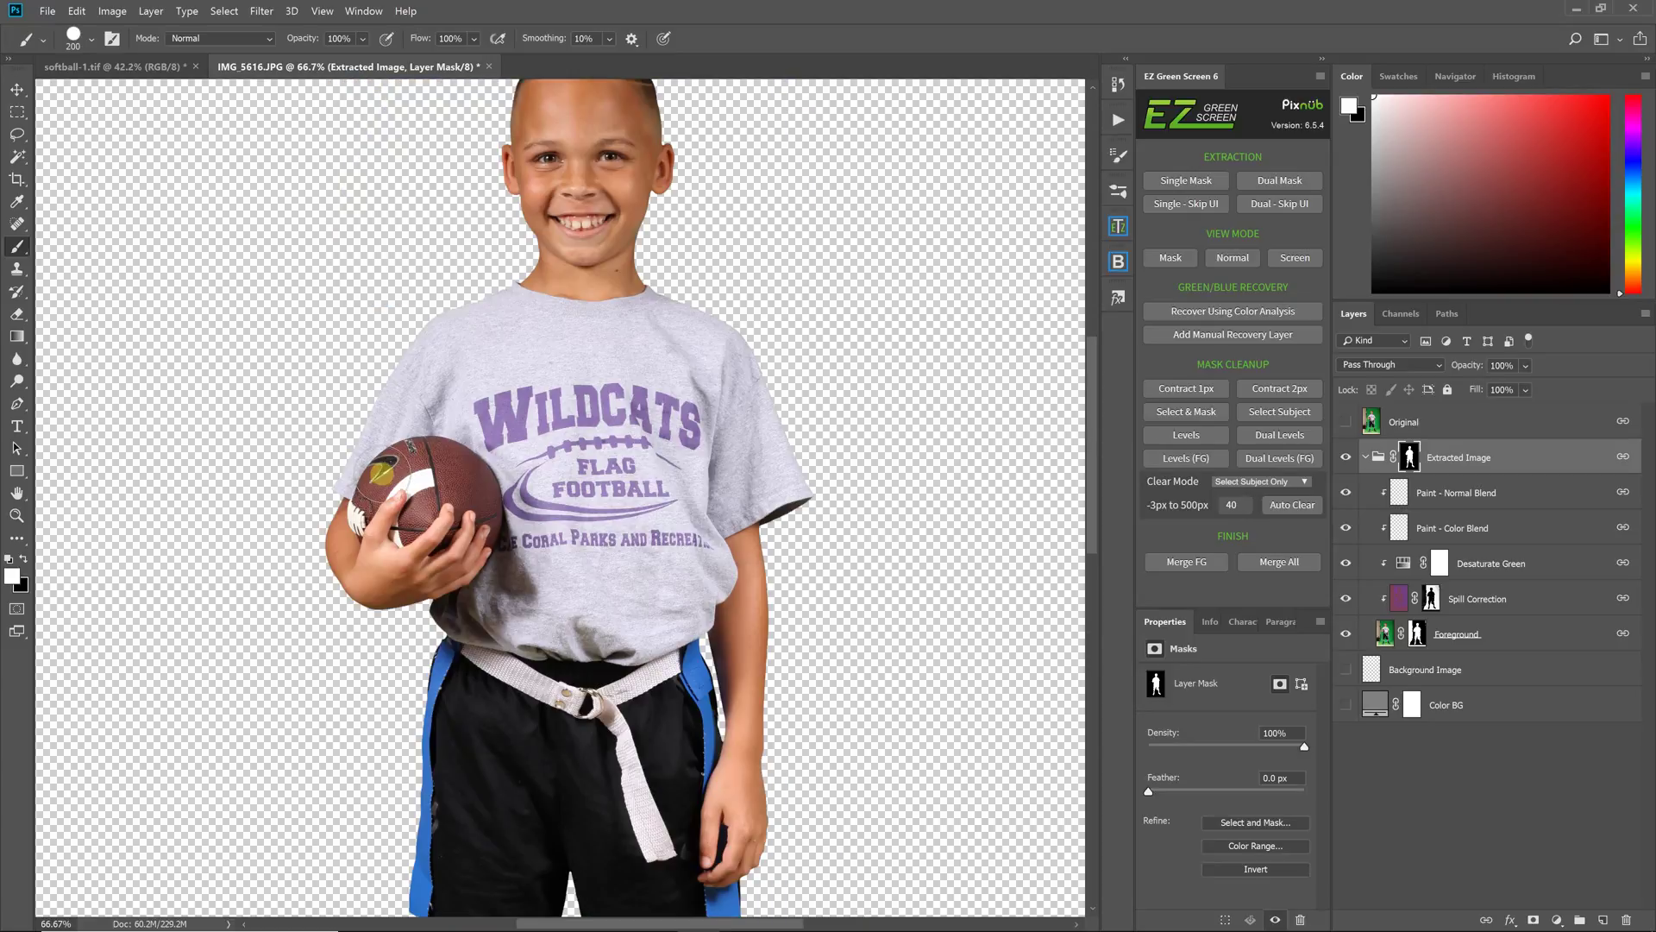
pyautogui.hotkey('ctrl', '-')
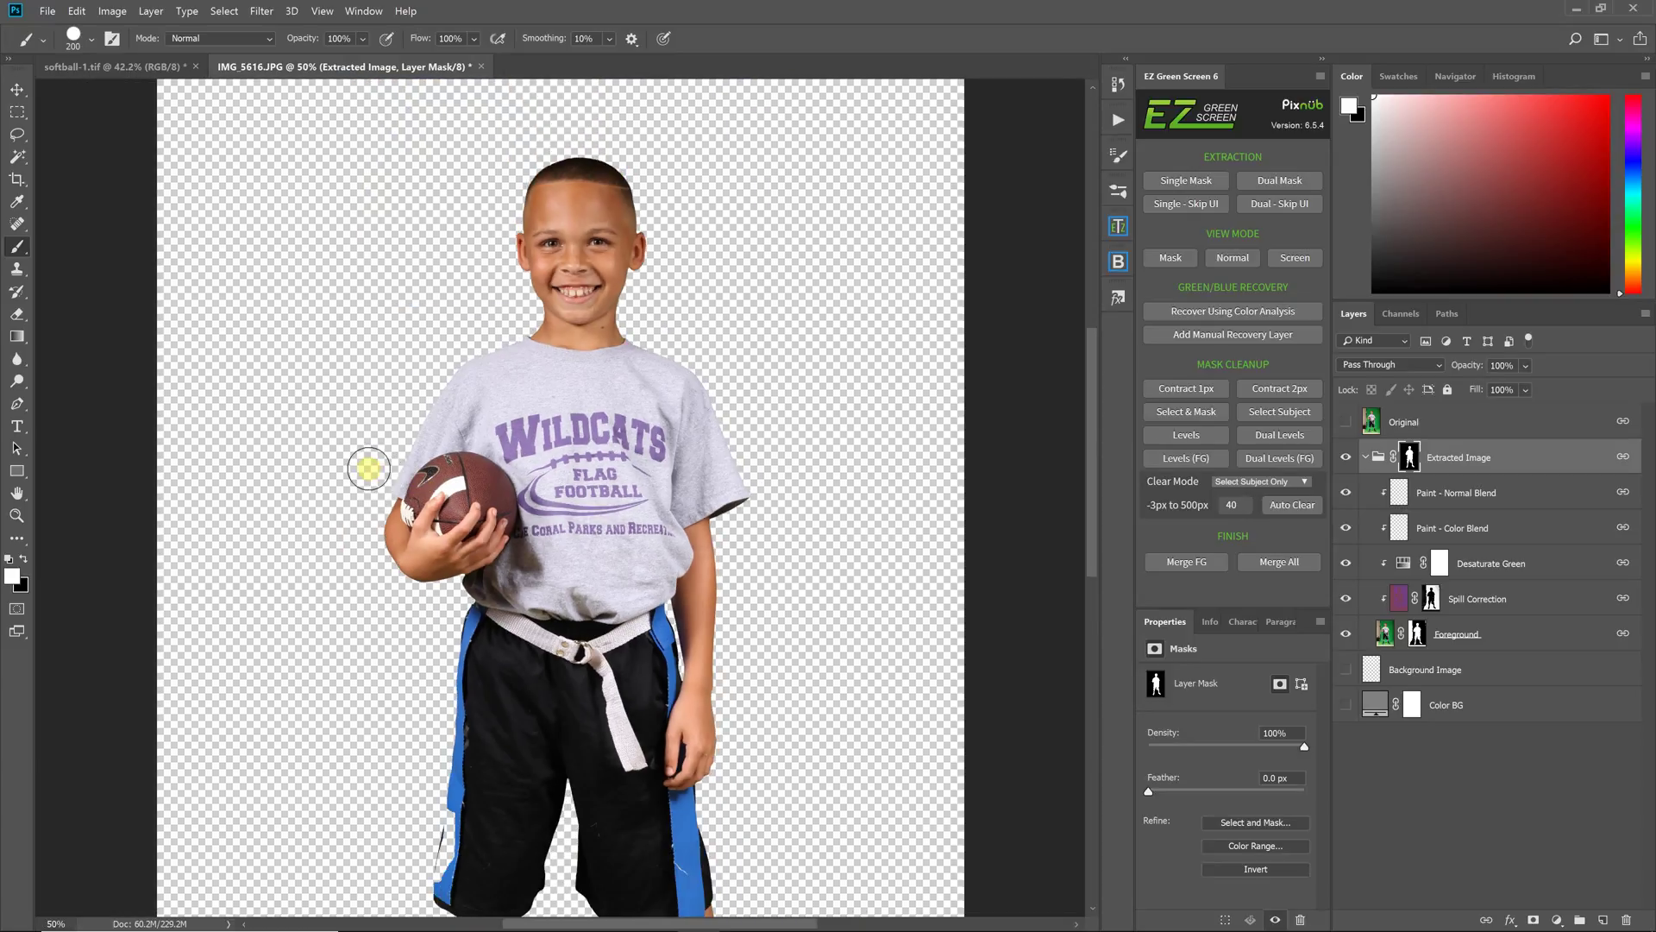
pyautogui.hotkey('ctrl', '-')
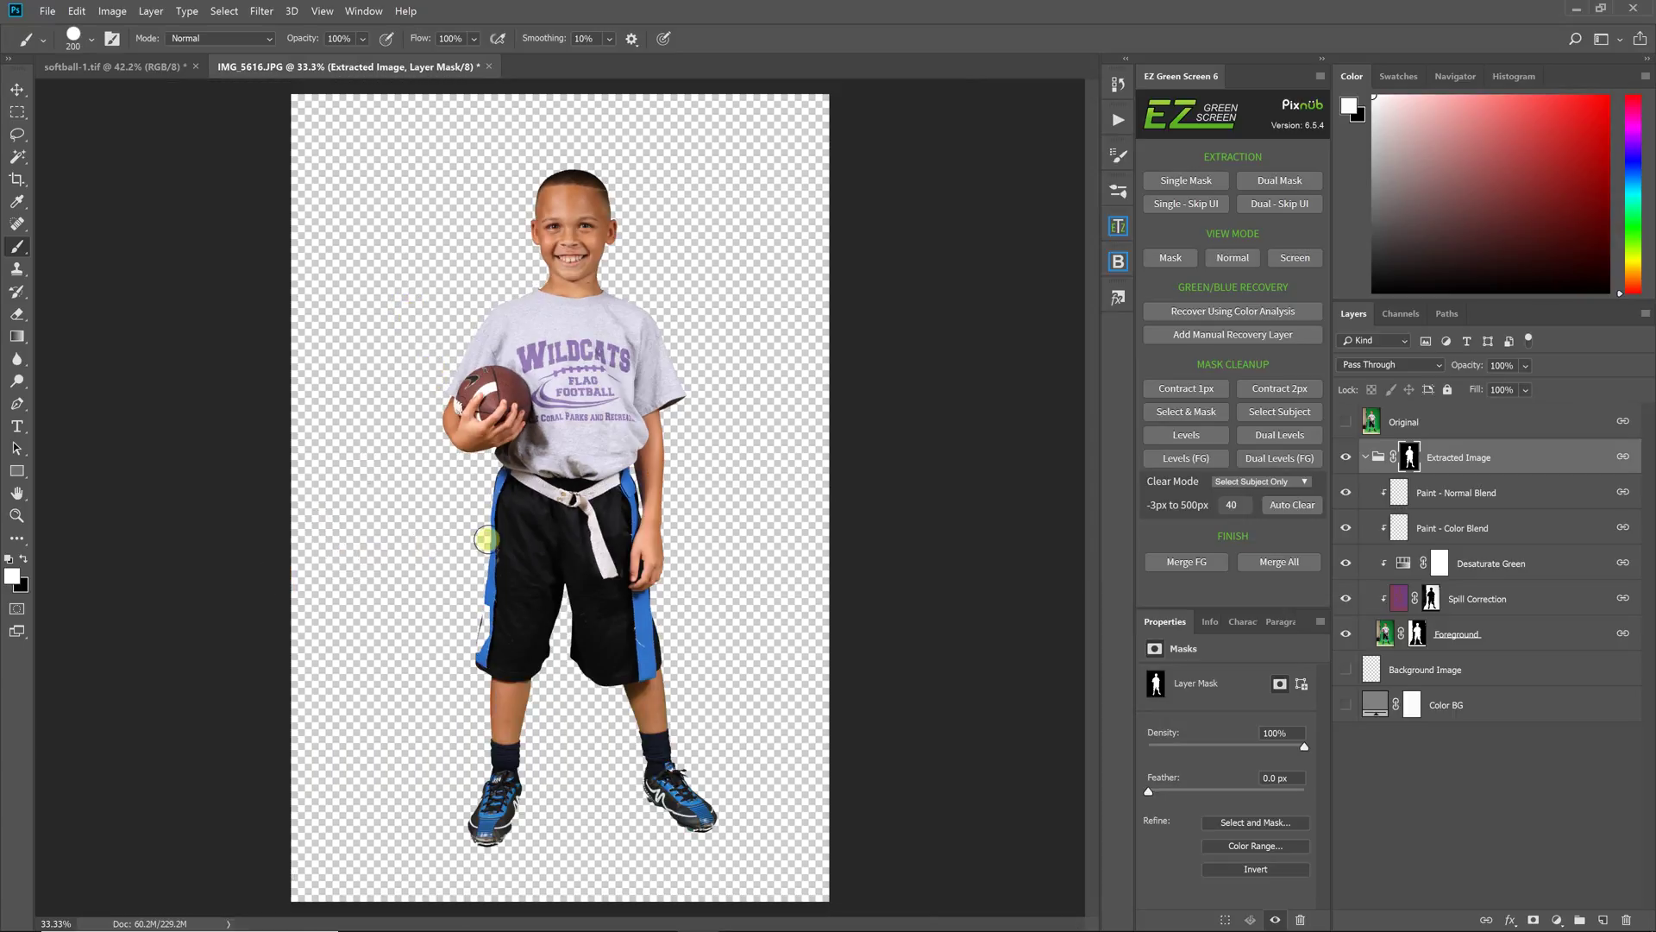
# Step: Revert the document history to the Select Subject state, undoing the added layer mask
pyautogui.click(1118, 84)
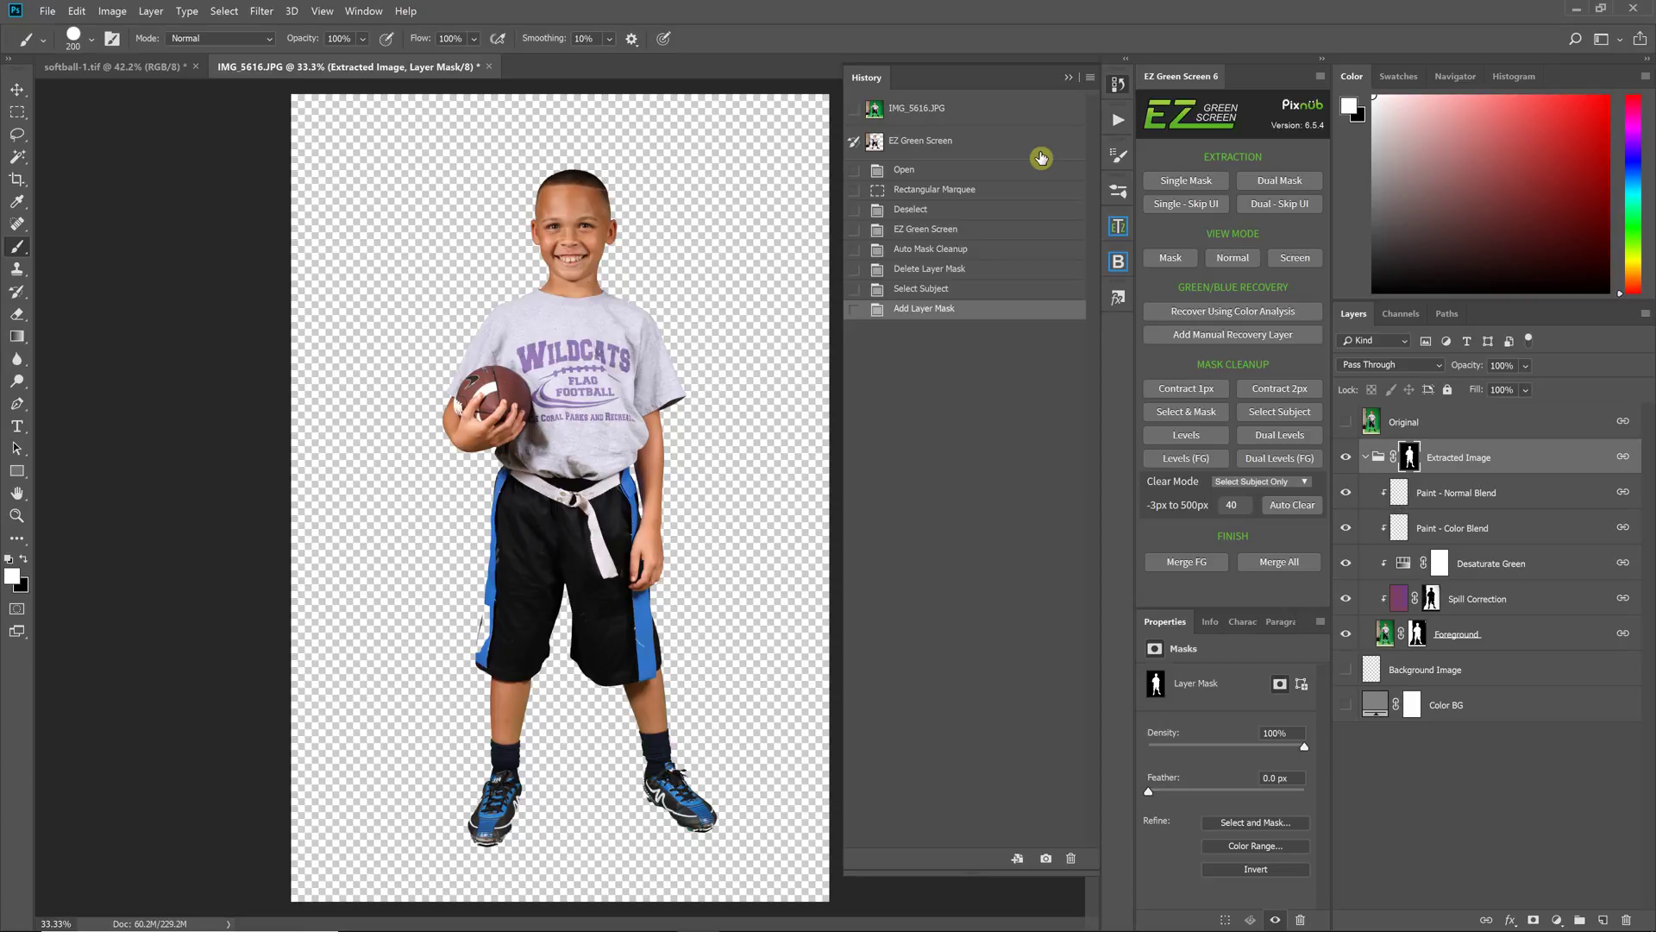
pyautogui.click(955, 290)
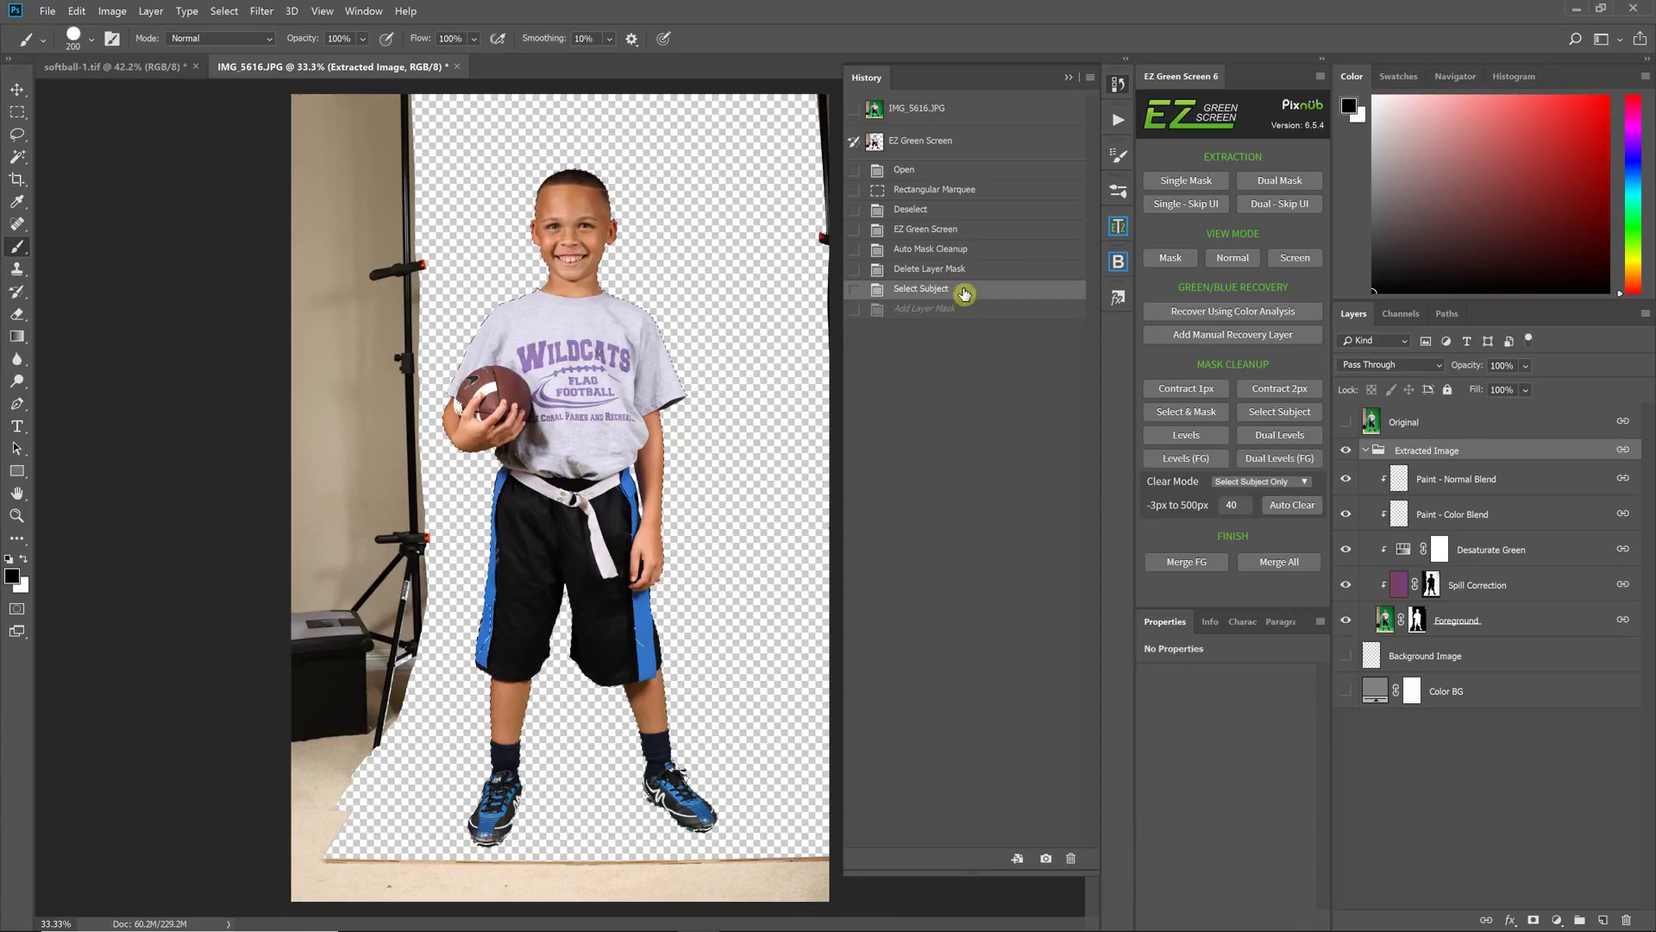
pyautogui.click(1068, 78)
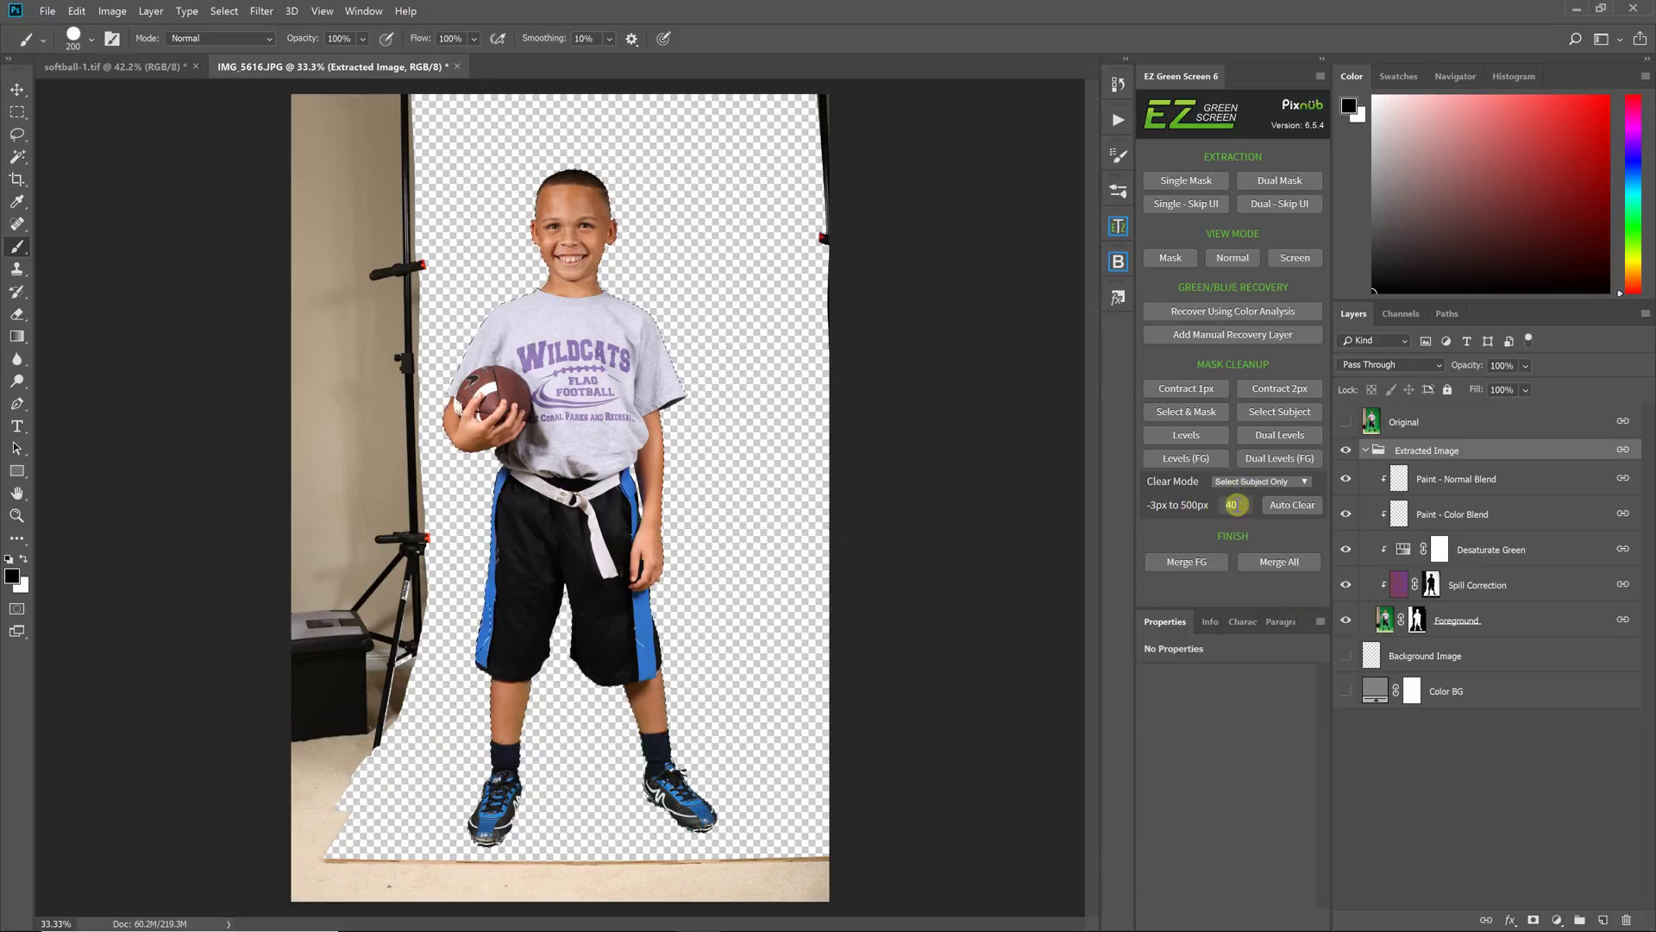
# Step: Expand the subject selection around the boy by 40 pixels
pyautogui.click(1240, 506)
pyautogui.hotkey('ctrl', '+')
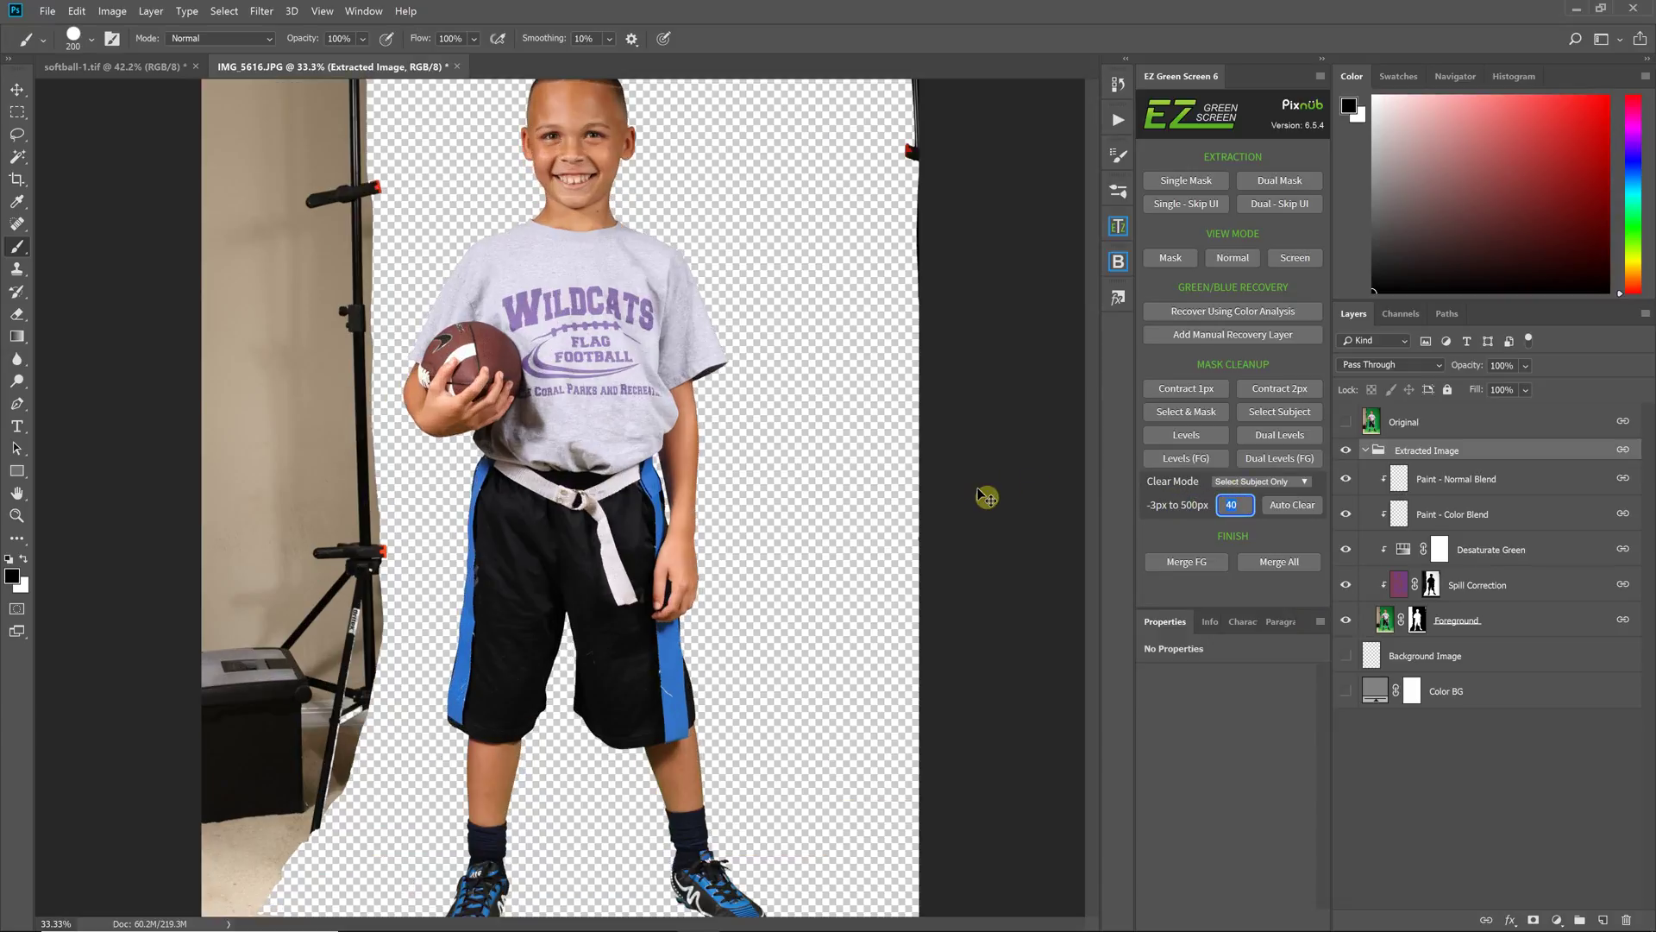
pyautogui.scroll(-3, 949, 492)
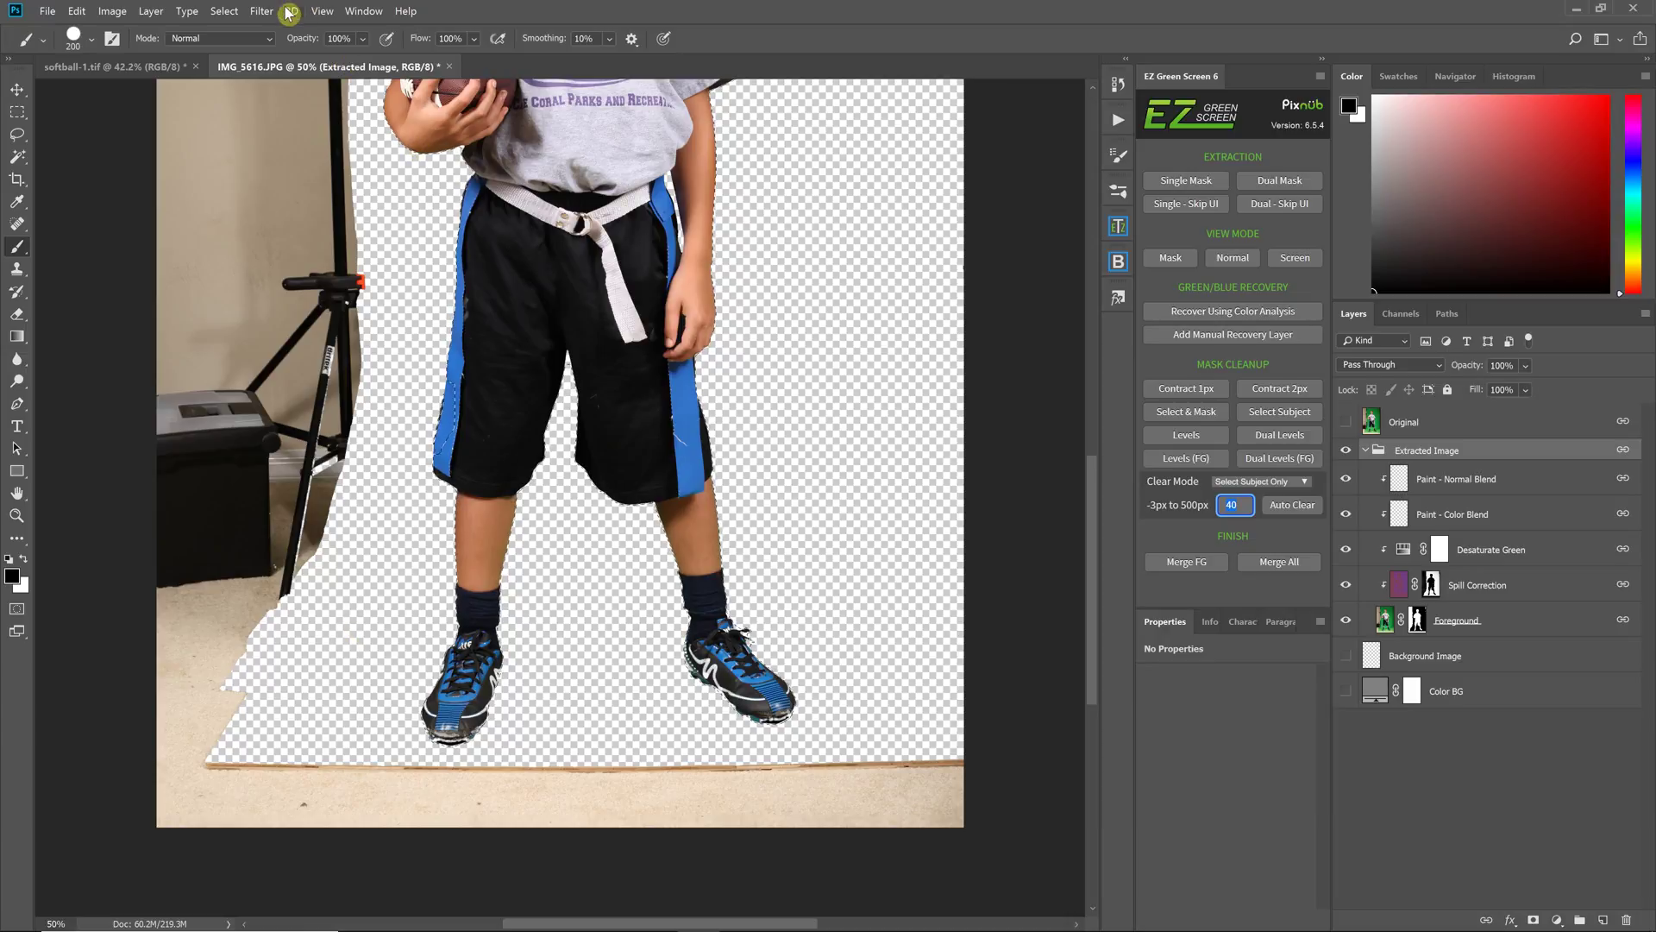
pyautogui.click(223, 11)
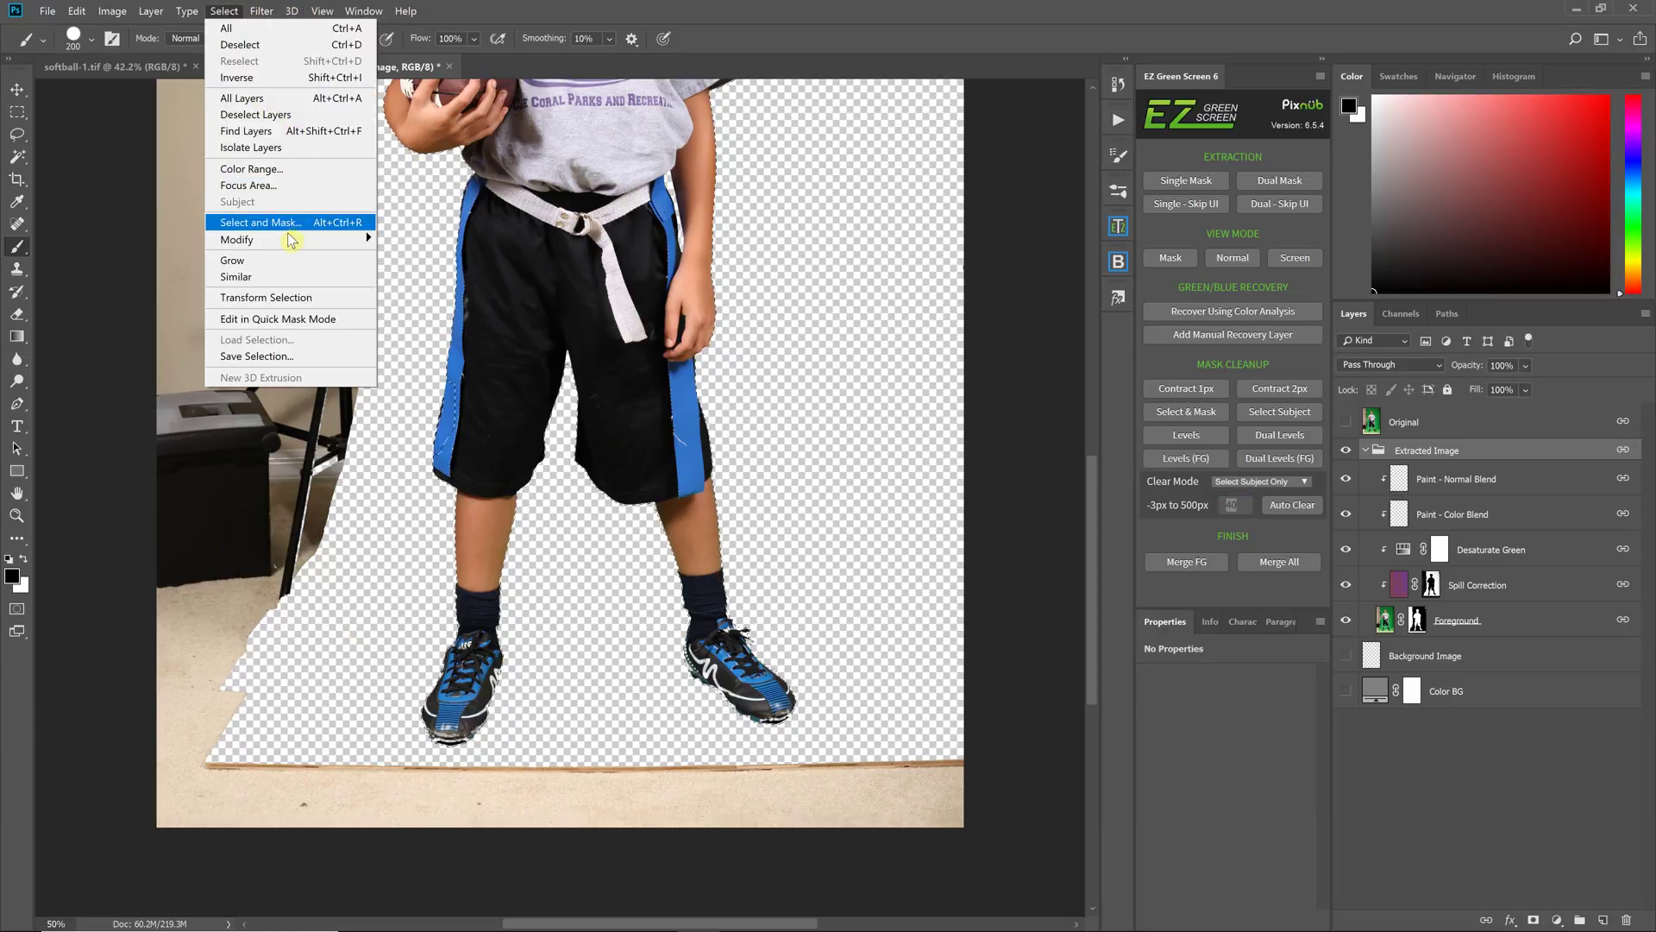
pyautogui.moveTo(289, 240)
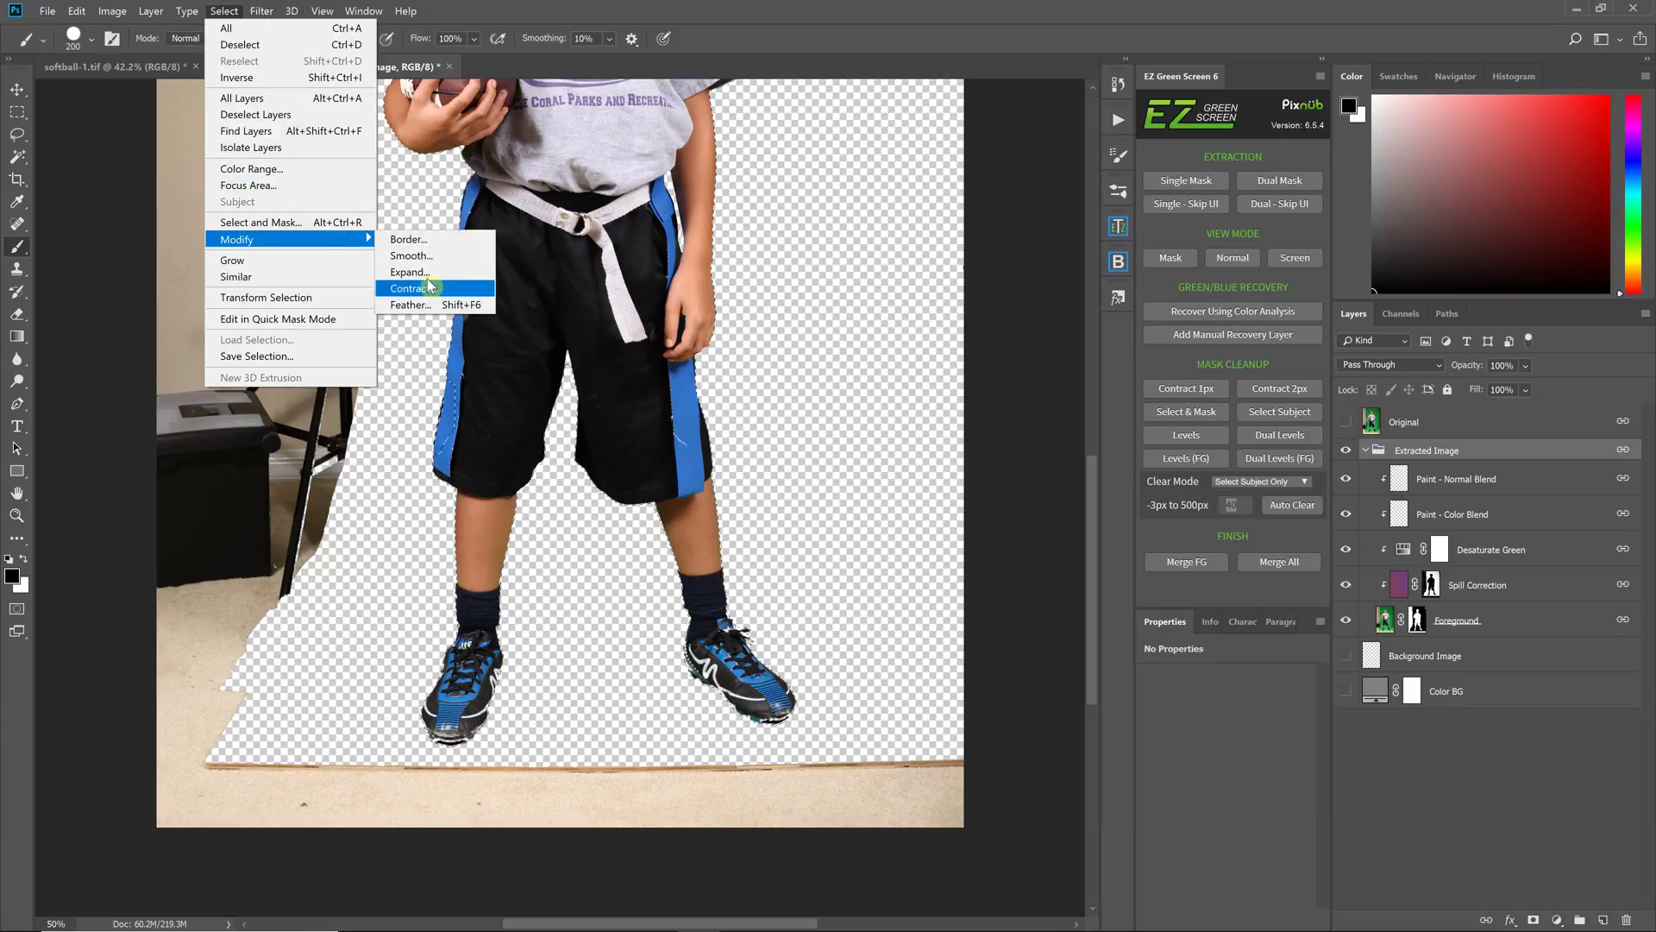
pyautogui.click(413, 272)
pyautogui.write('40')
pyautogui.click(908, 296)
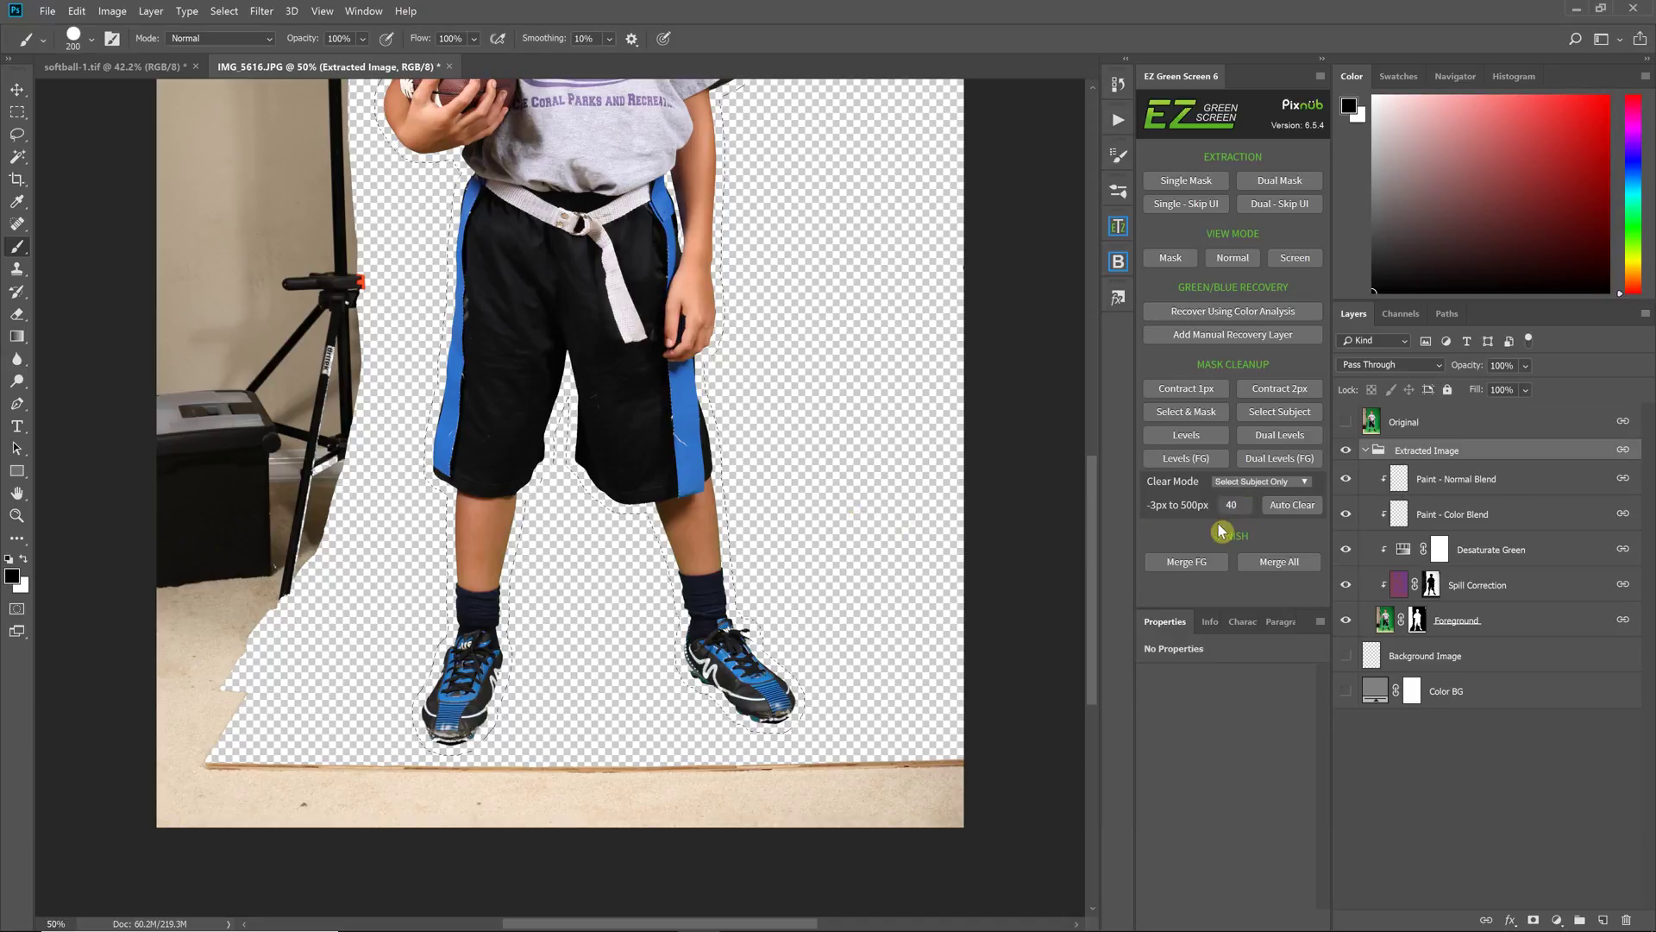
# Step: Add a layer mask to the Extracted Image group from the expanded selection and view that mask on its own
pyautogui.hotkey('ctrl', '-')
pyautogui.hotkey('ctrl', '-')
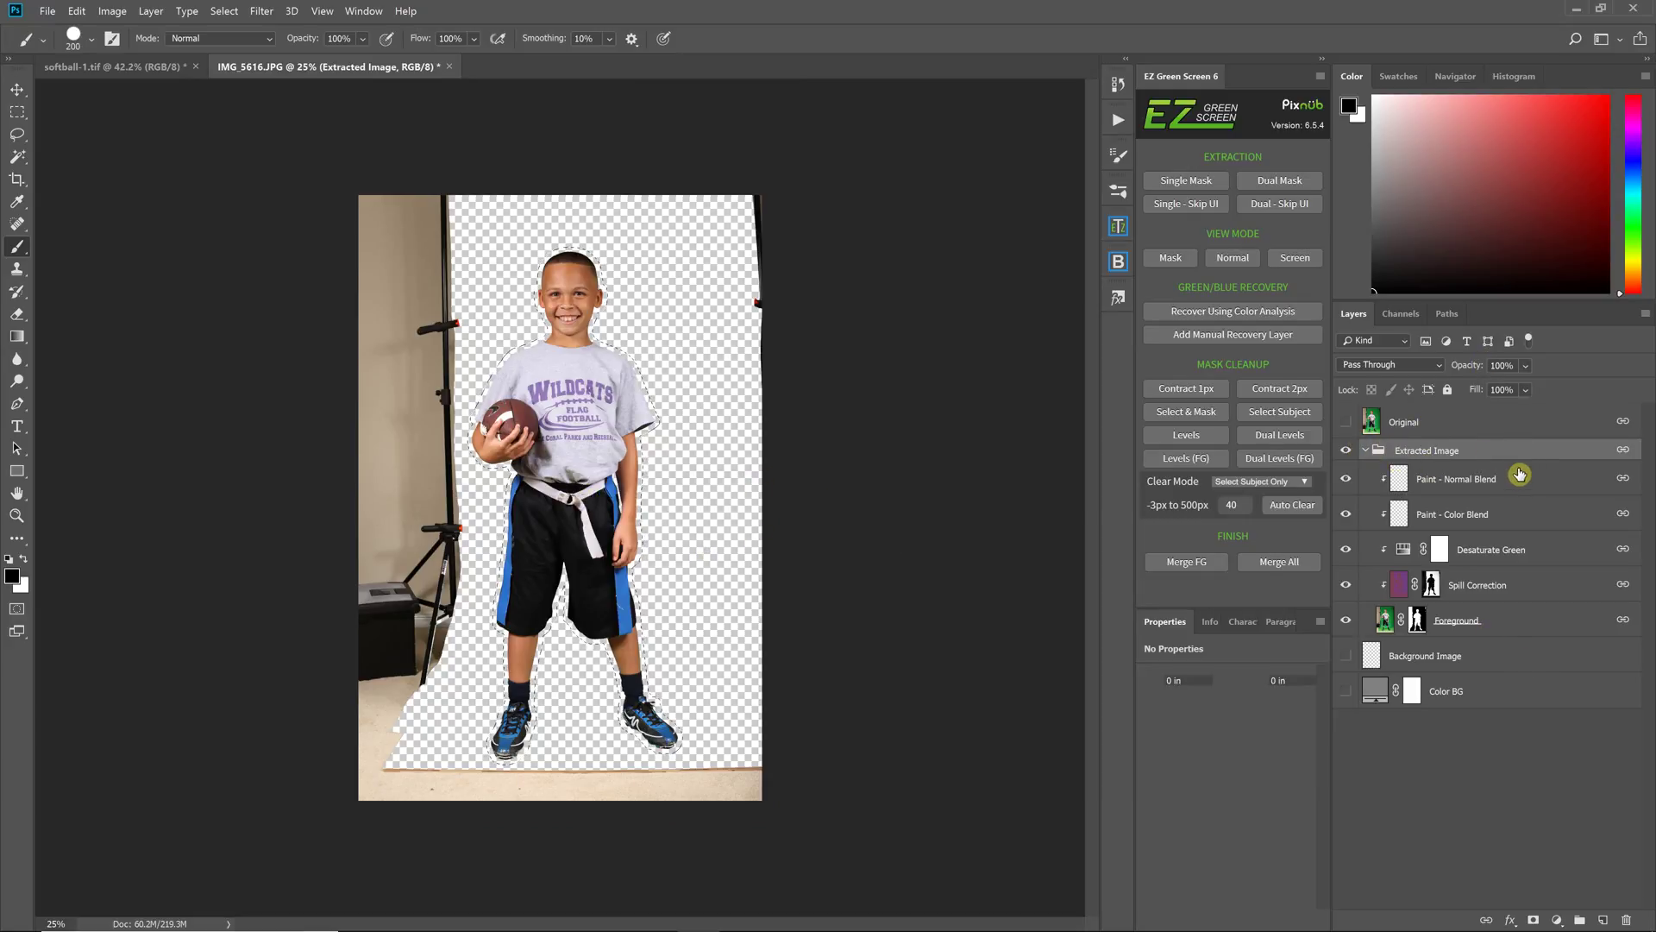
pyautogui.click(1367, 451)
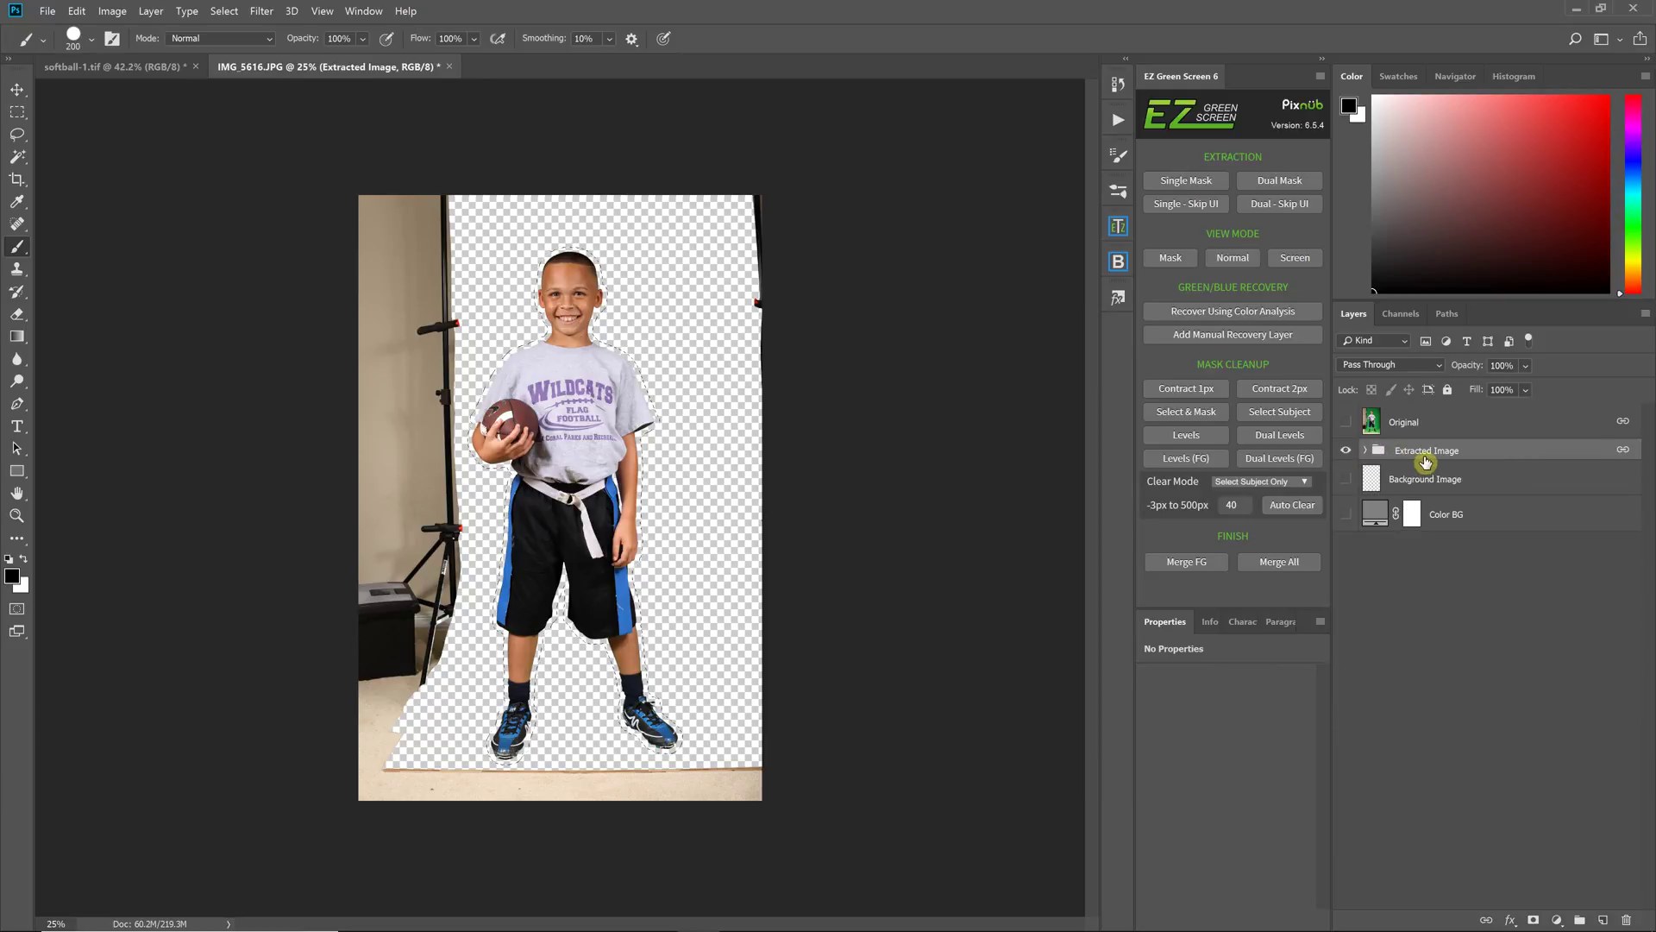
pyautogui.click(1365, 452)
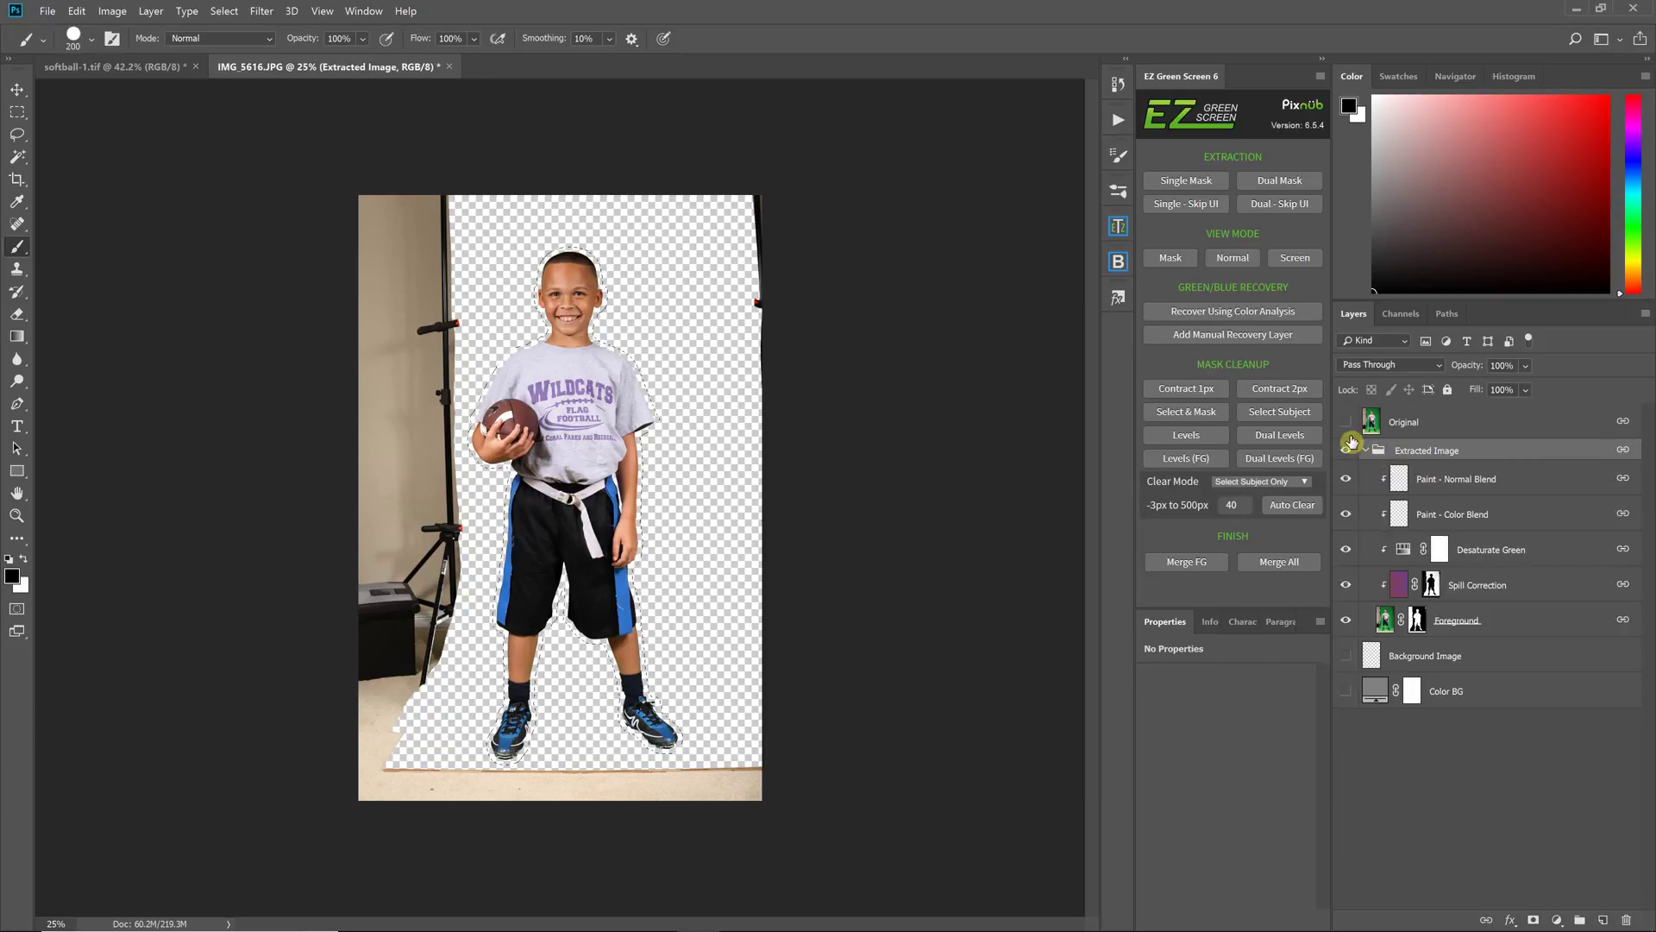
pyautogui.click(1535, 920)
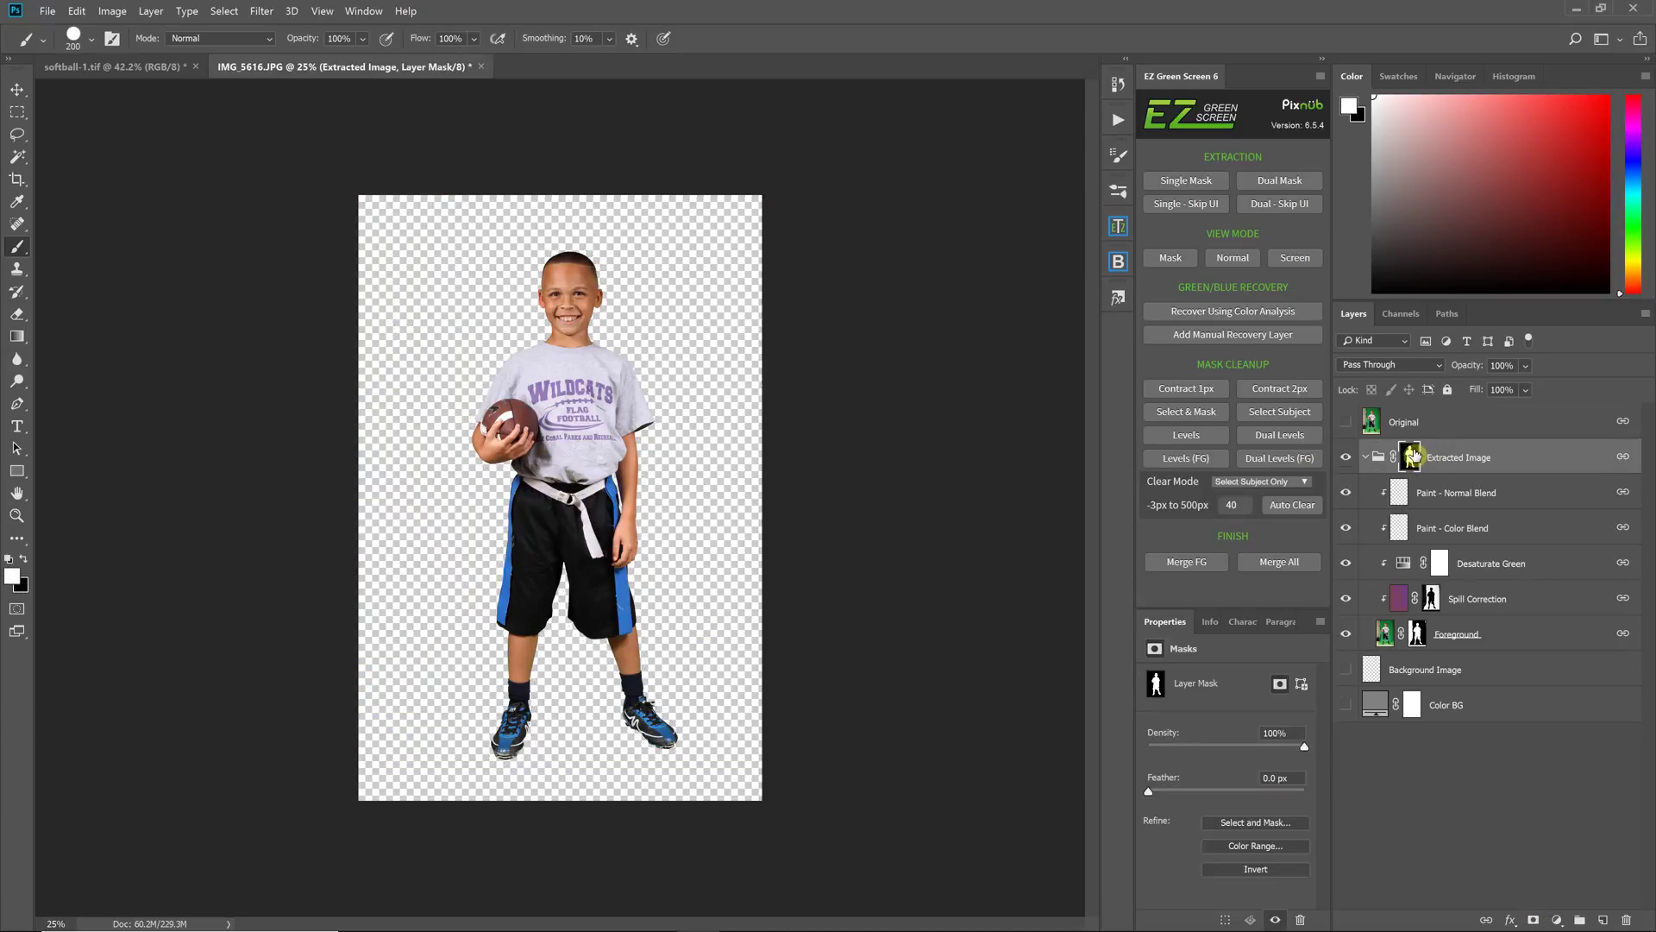
pyautogui.keyDown('alt'); pyautogui.click(1408, 457); pyautogui.keyUp('alt')
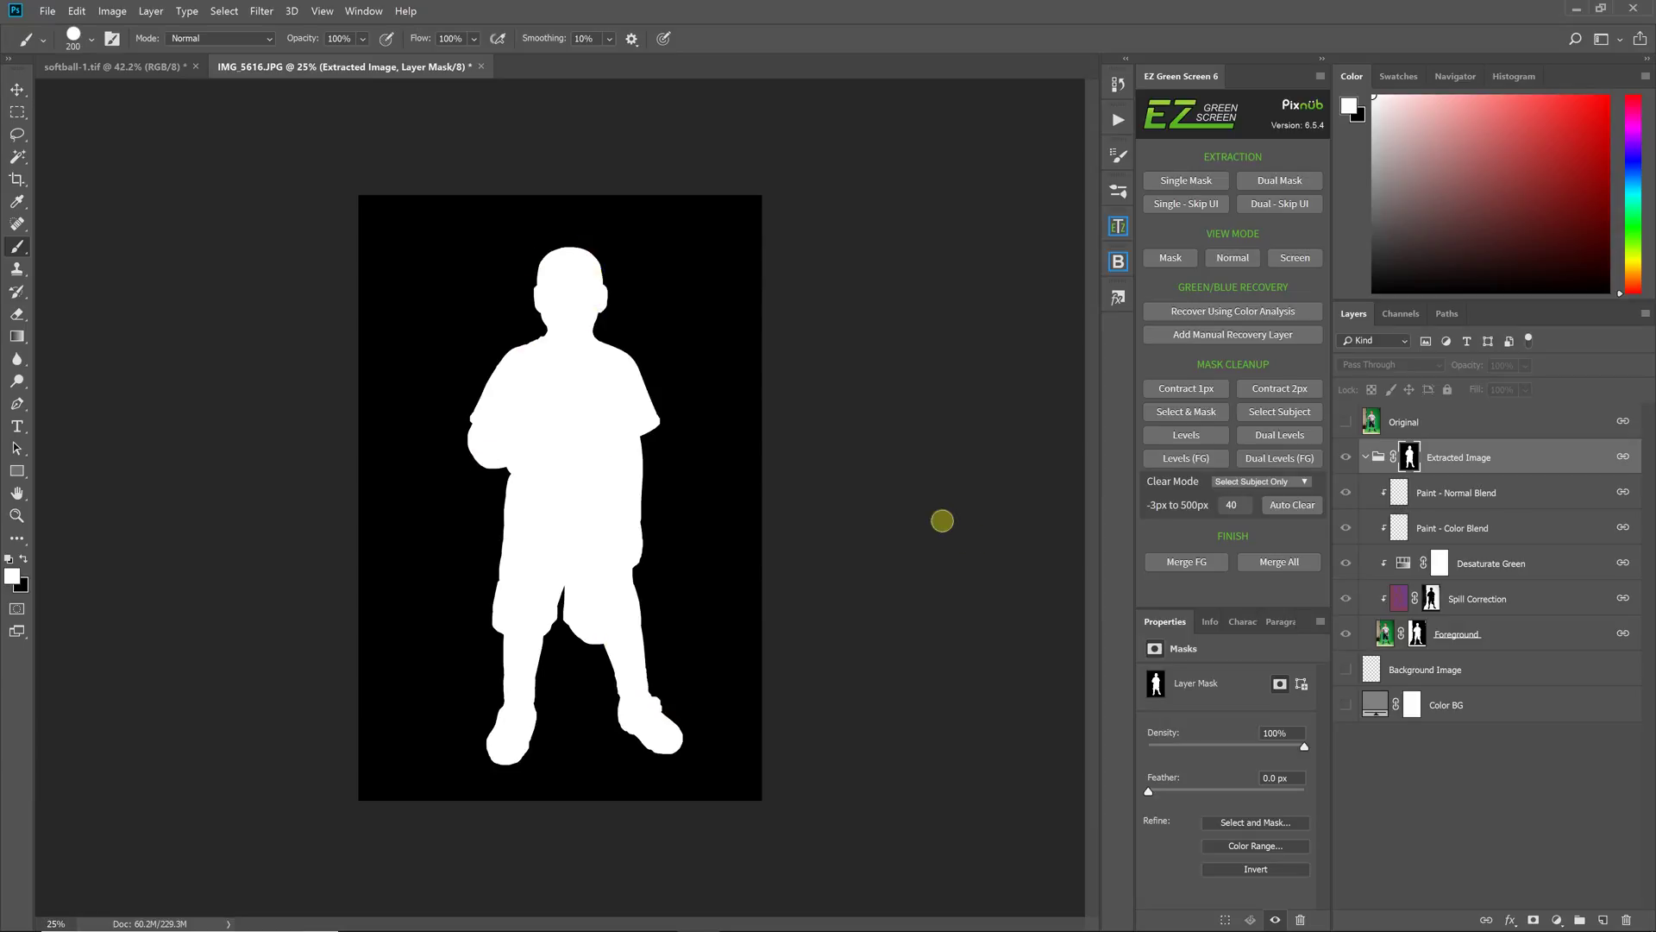
pyautogui.click(1375, 459)
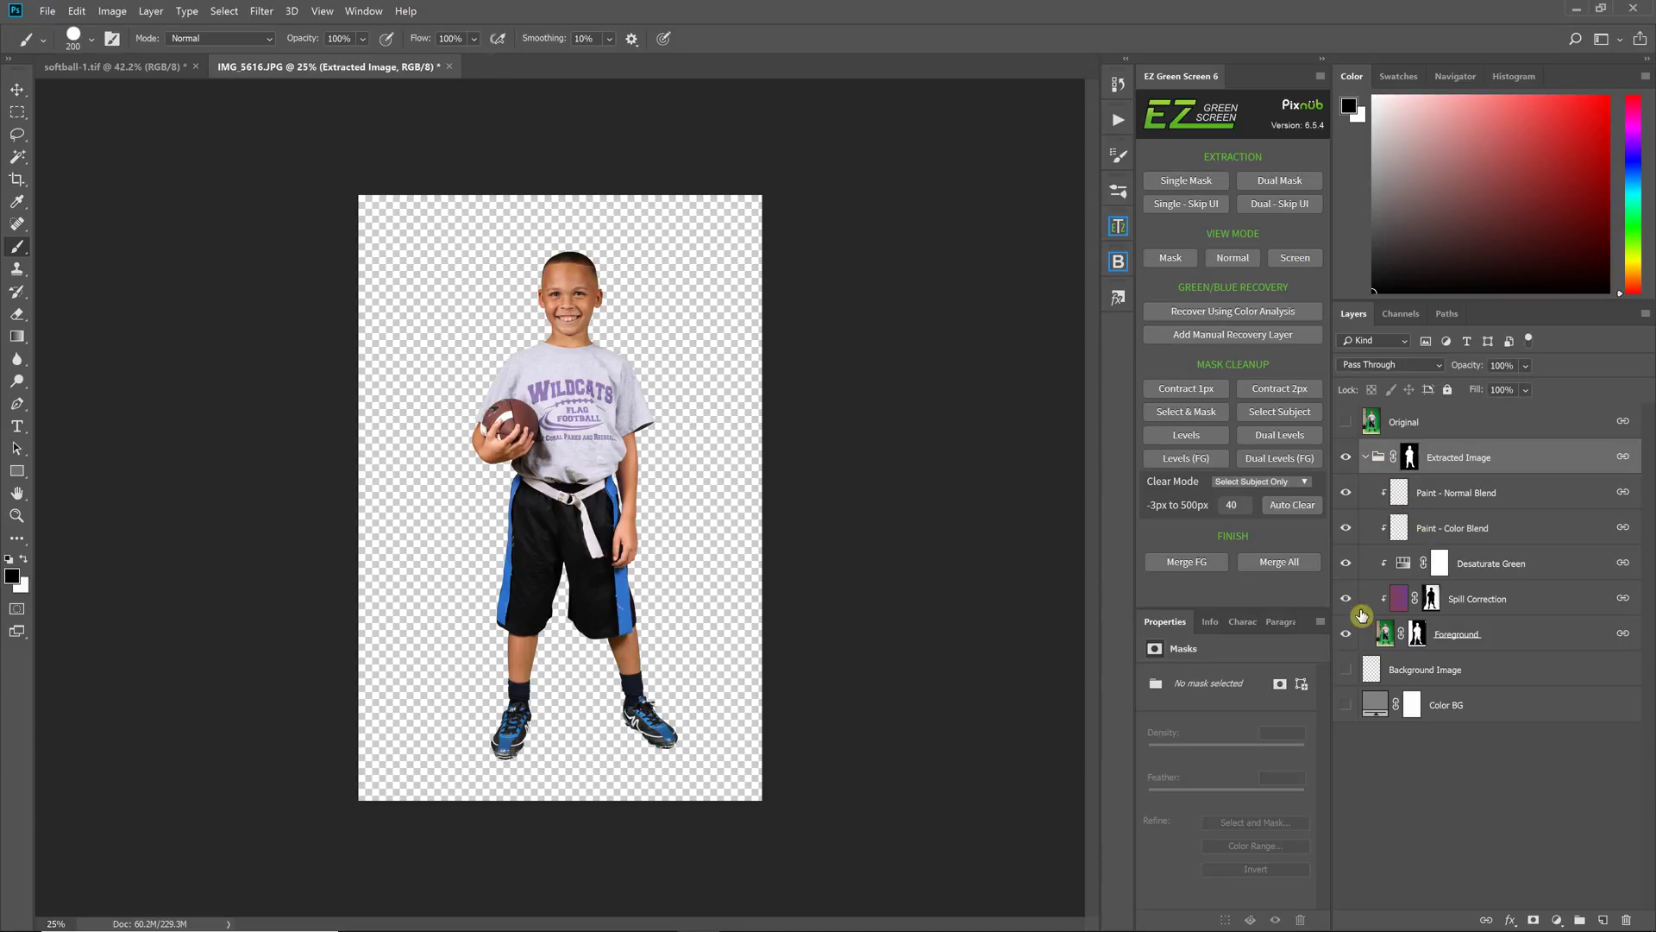
# Step: Hide the Spill Correction and Desaturate Green layers and disable the Foreground layer's mask to inspect the group mask's margin
pyautogui.click(1346, 599)
pyautogui.click(1346, 564)
pyautogui.rightClick(1406, 636)
pyautogui.click(1432, 638)
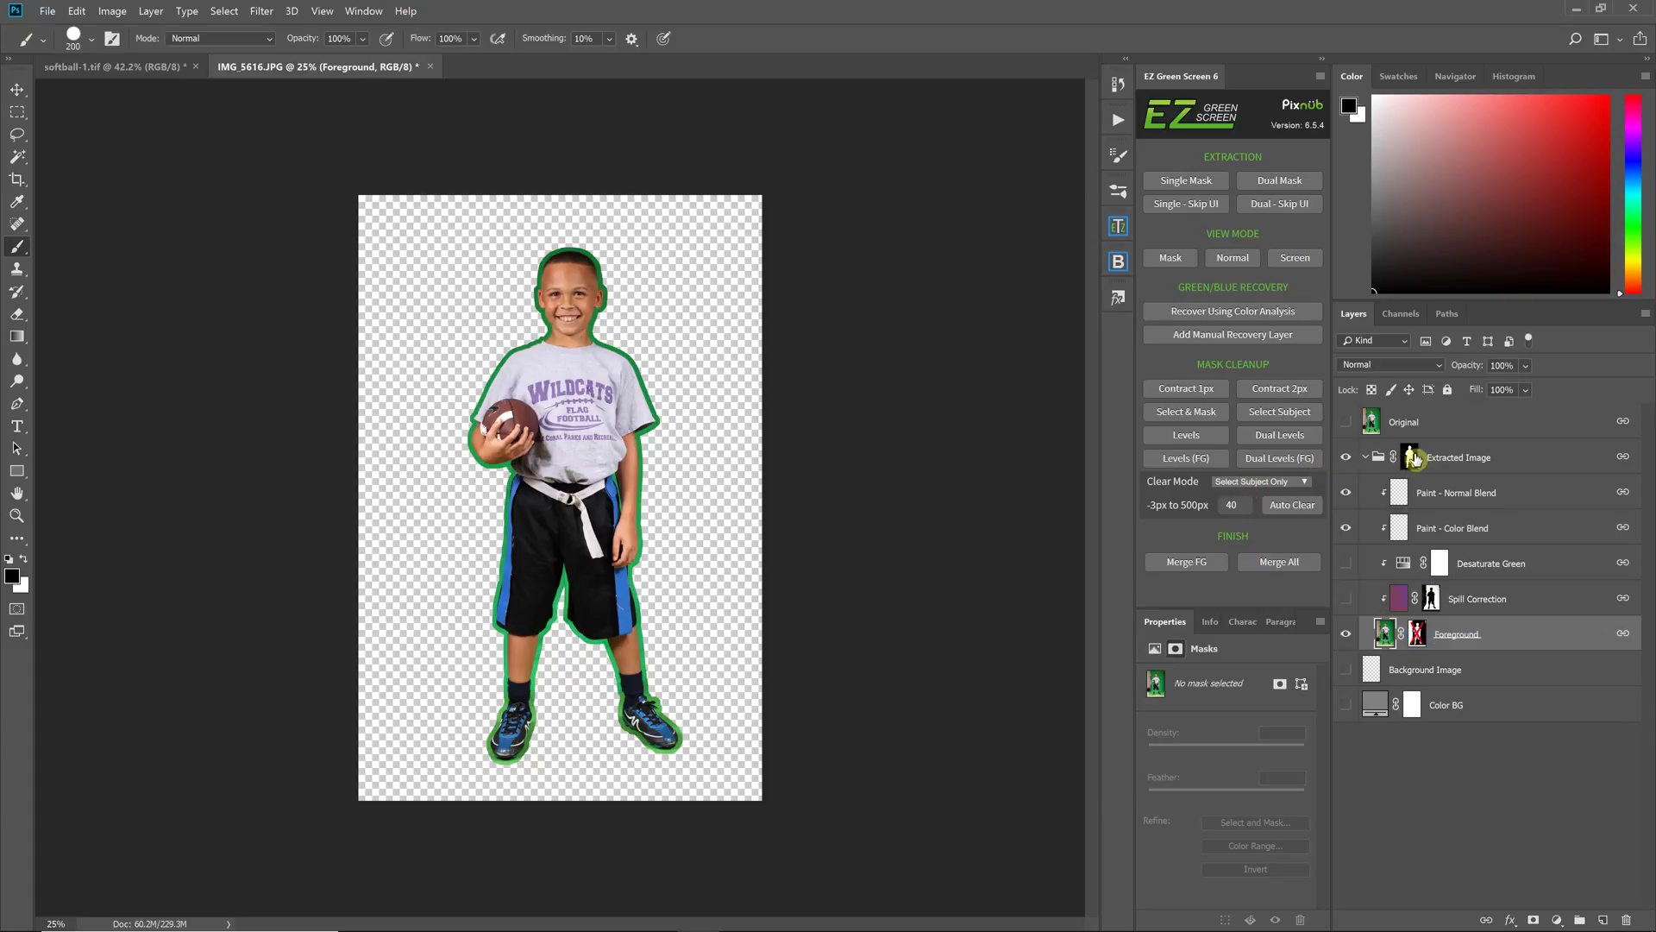
pyautogui.hotkey('ctrl', '+')
pyautogui.hotkey('ctrl', '+')
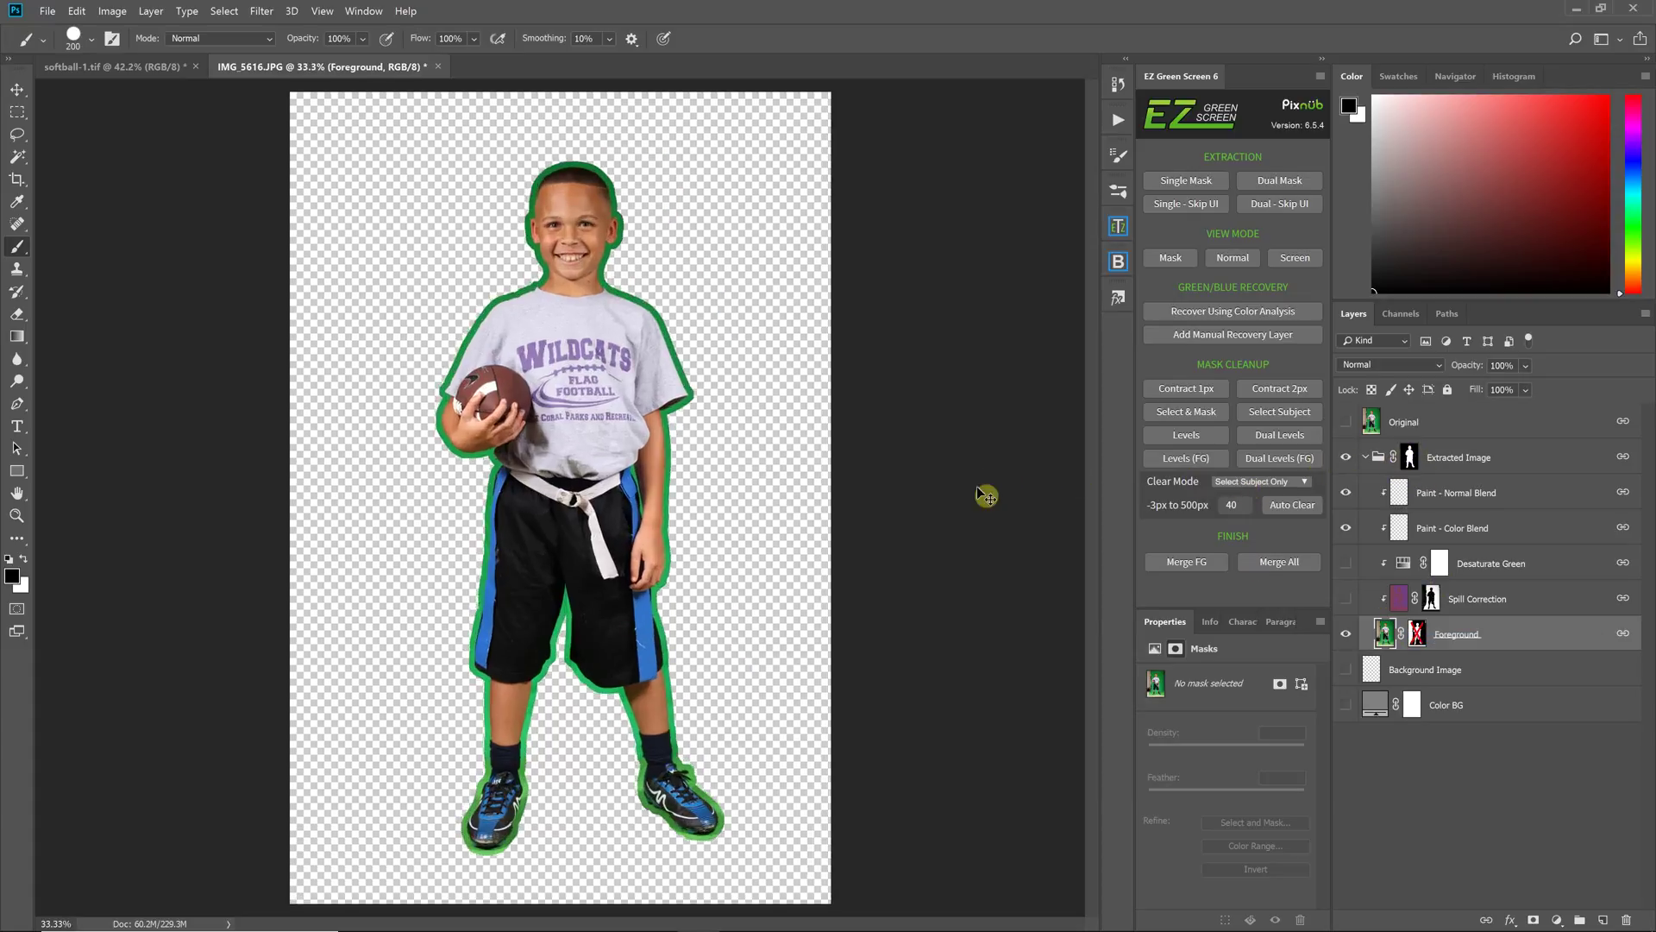
pyautogui.hotkey('ctrl', '-')
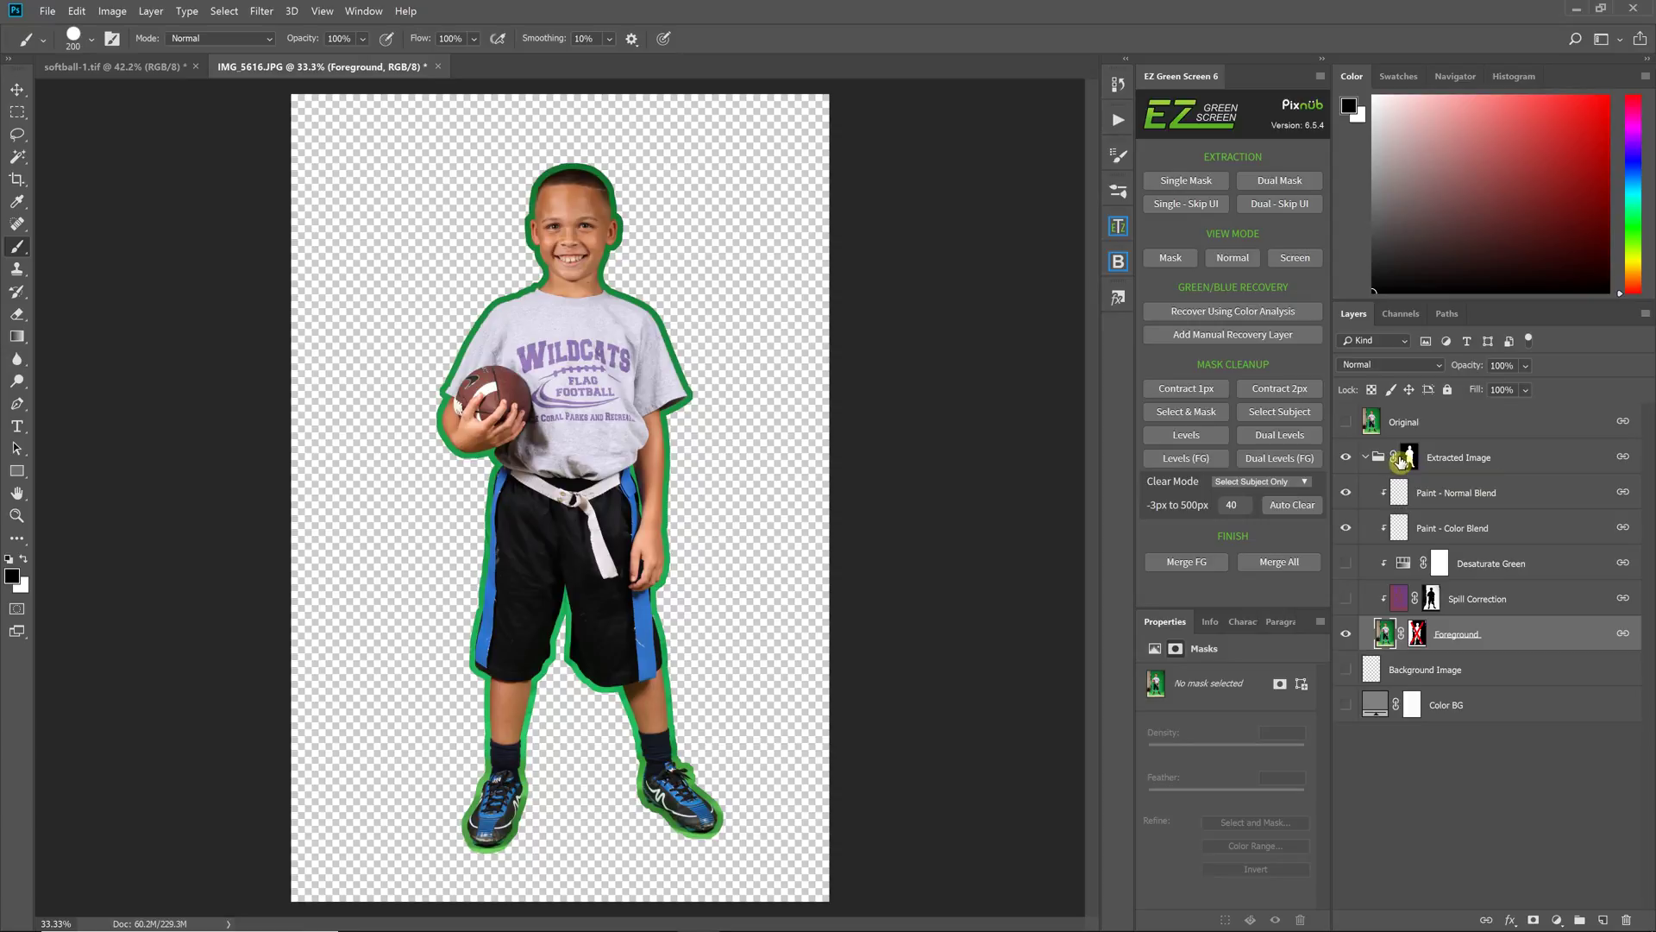
# Step: Show the Desaturate Green and Spill Correction layers again and re-enable the Foreground layer's mask
pyautogui.moveTo(1345, 563); pyautogui.dragTo(1345, 597)
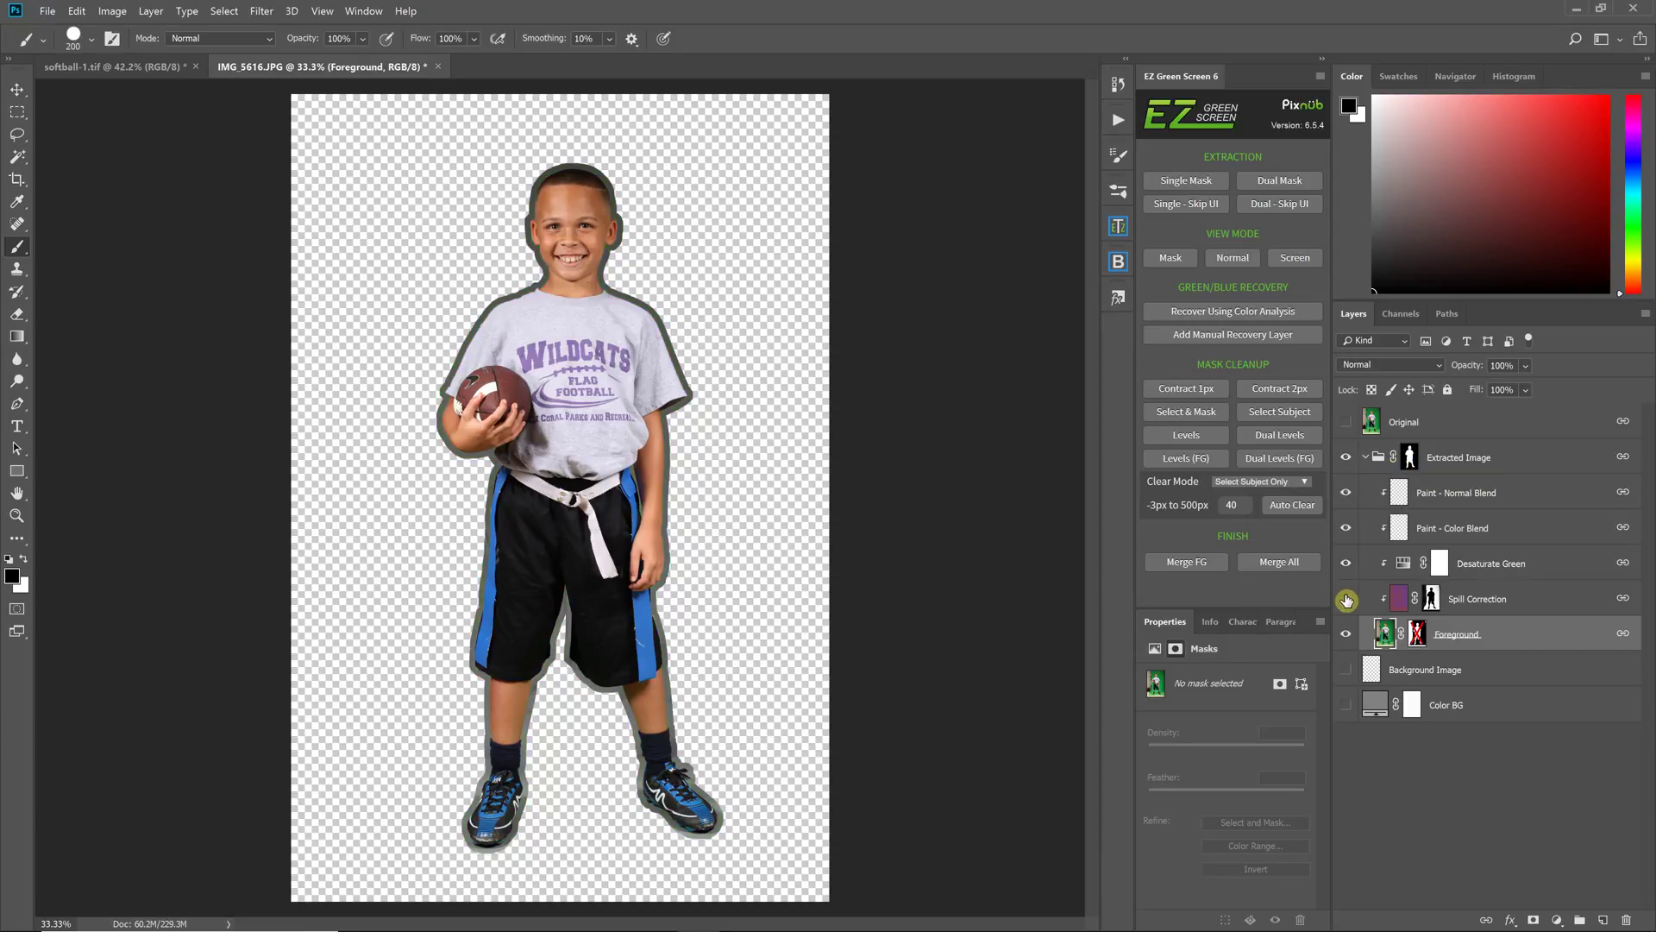
pyautogui.rightClick(1407, 636)
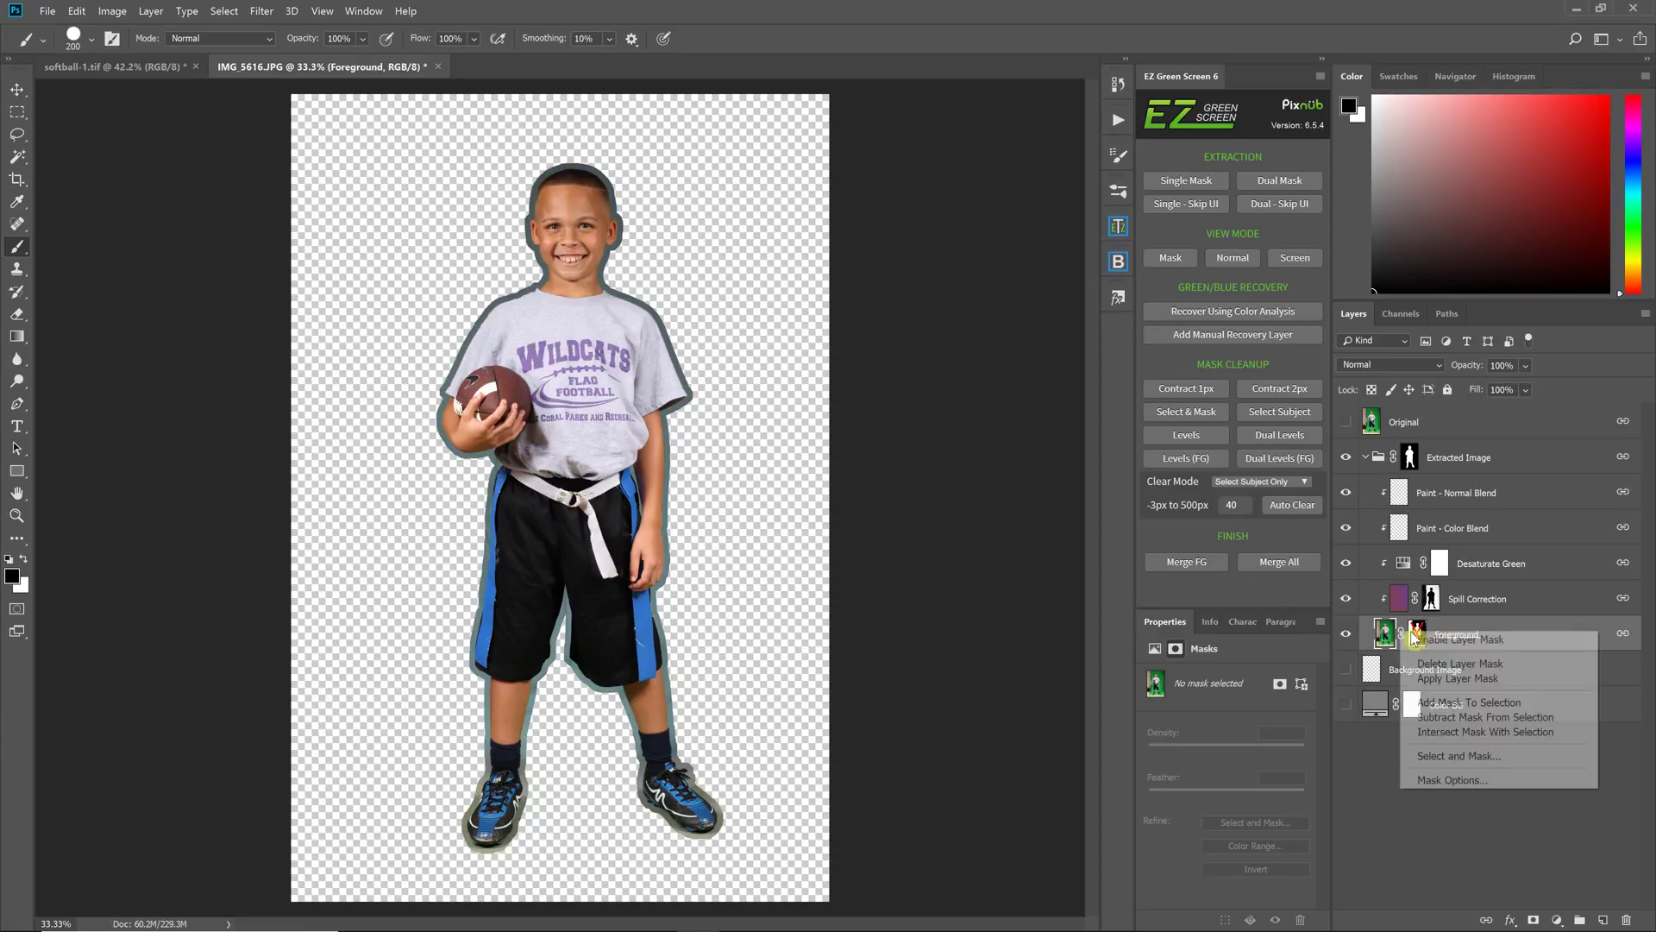
pyautogui.click(1447, 640)
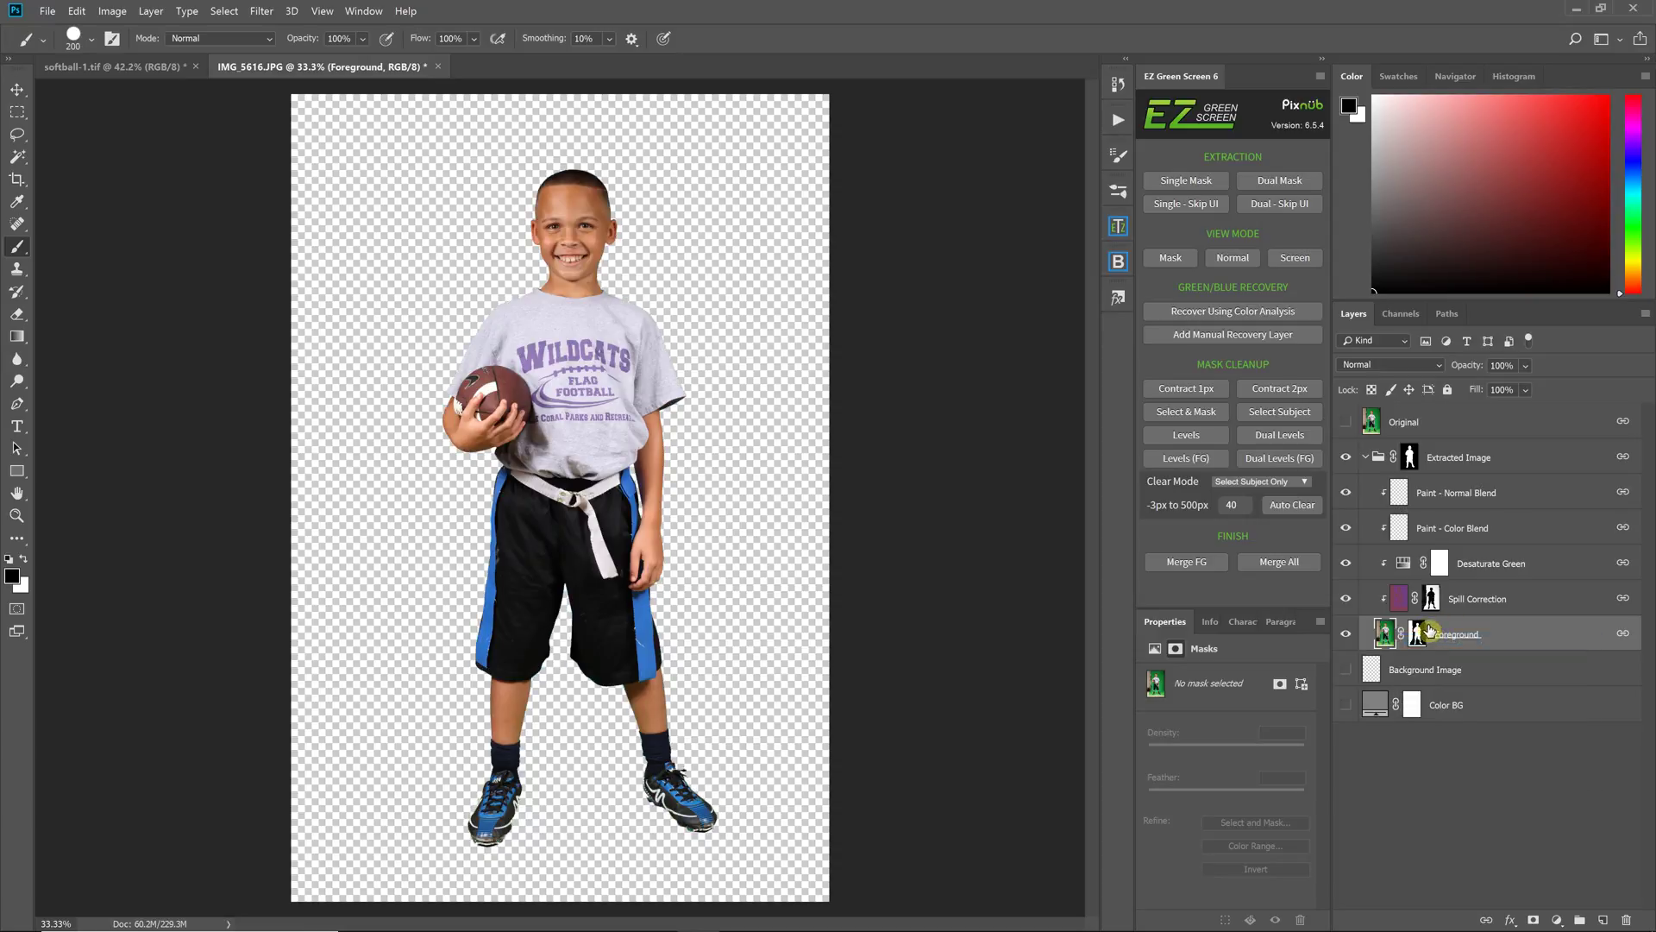
pyautogui.click(1294, 485)
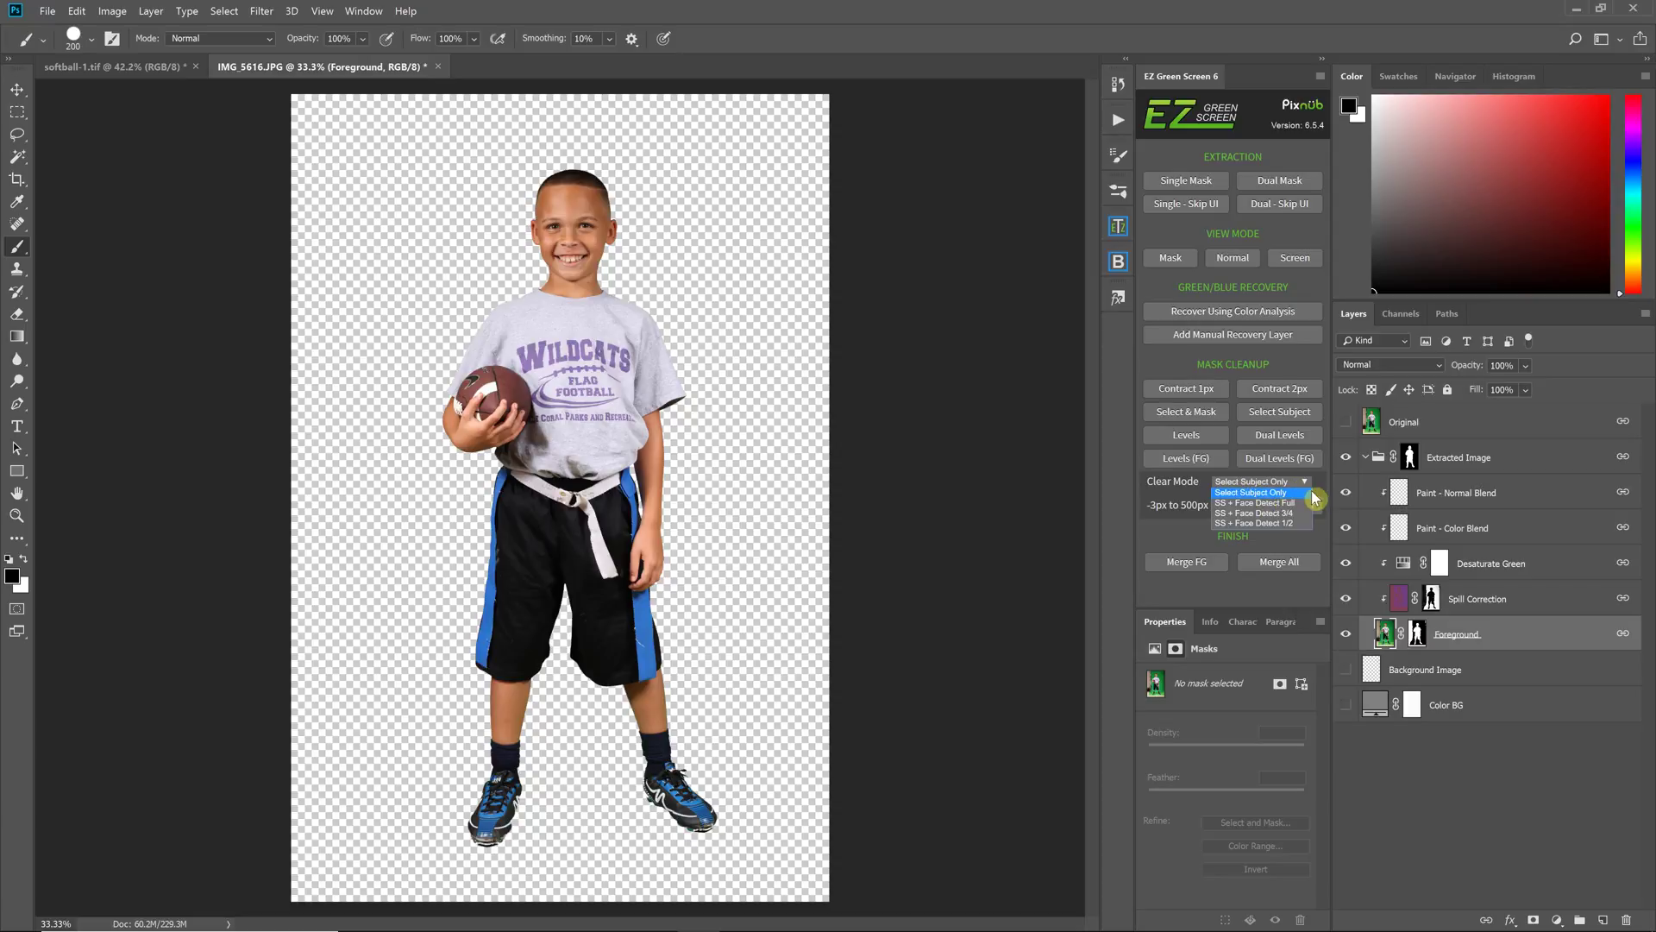
pyautogui.click(1182, 485)
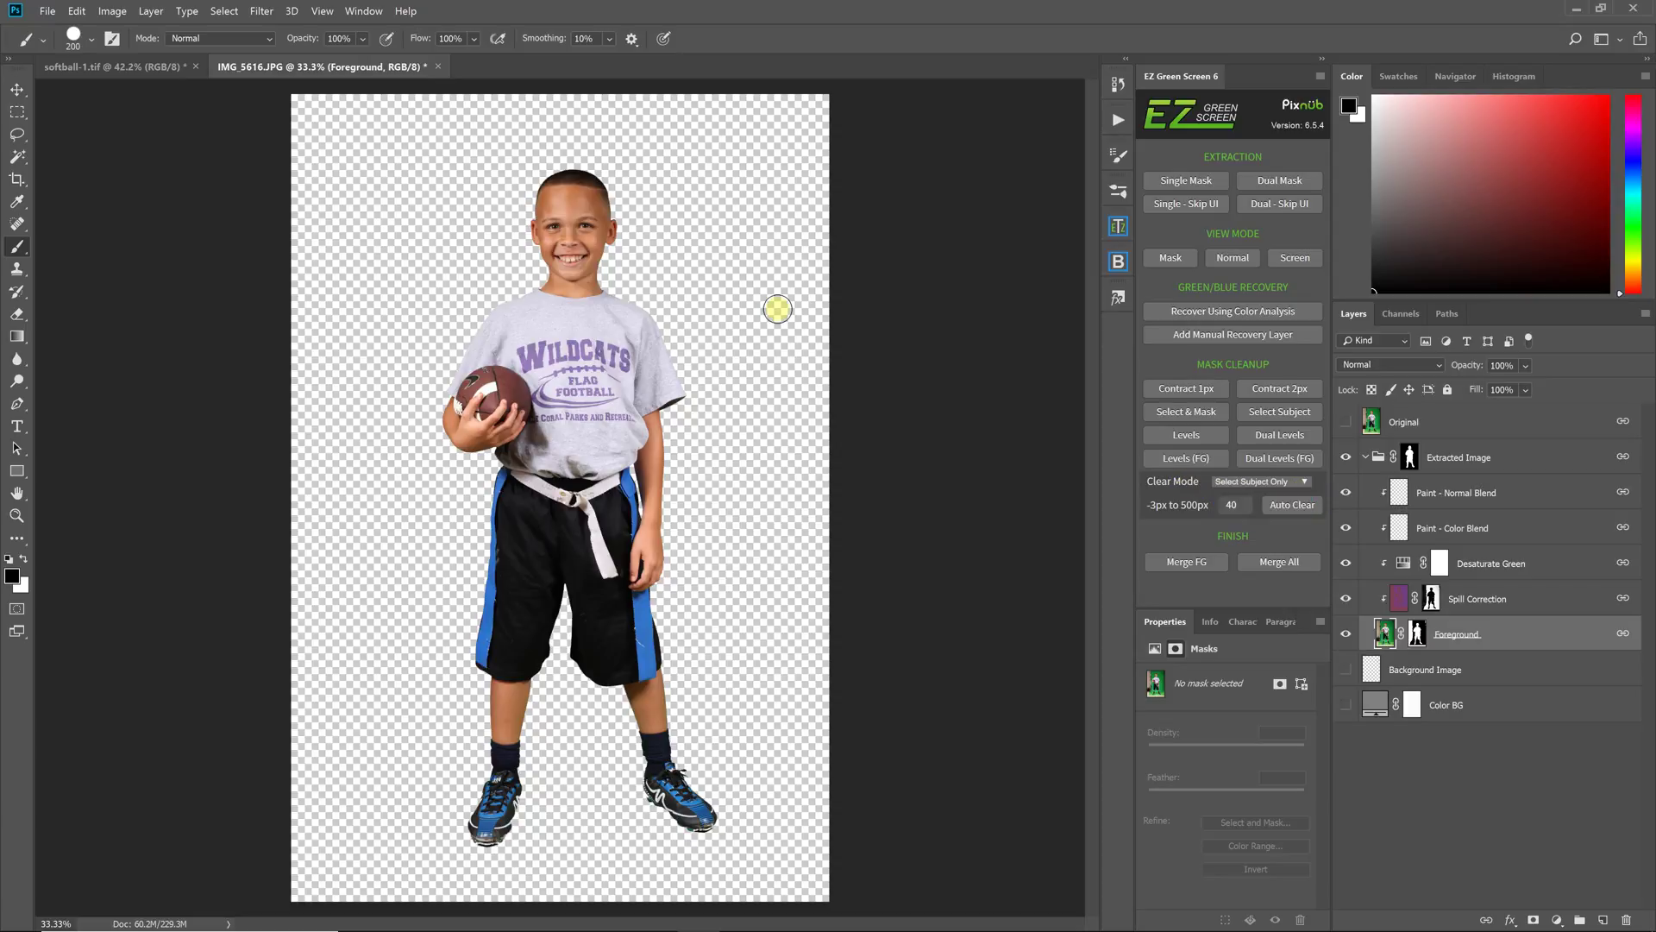
# Step: Switch to softball-1.tif and crop it at full width to 3043 by 2894 px, keeping the player from the thighs up
pyautogui.click(141, 67)
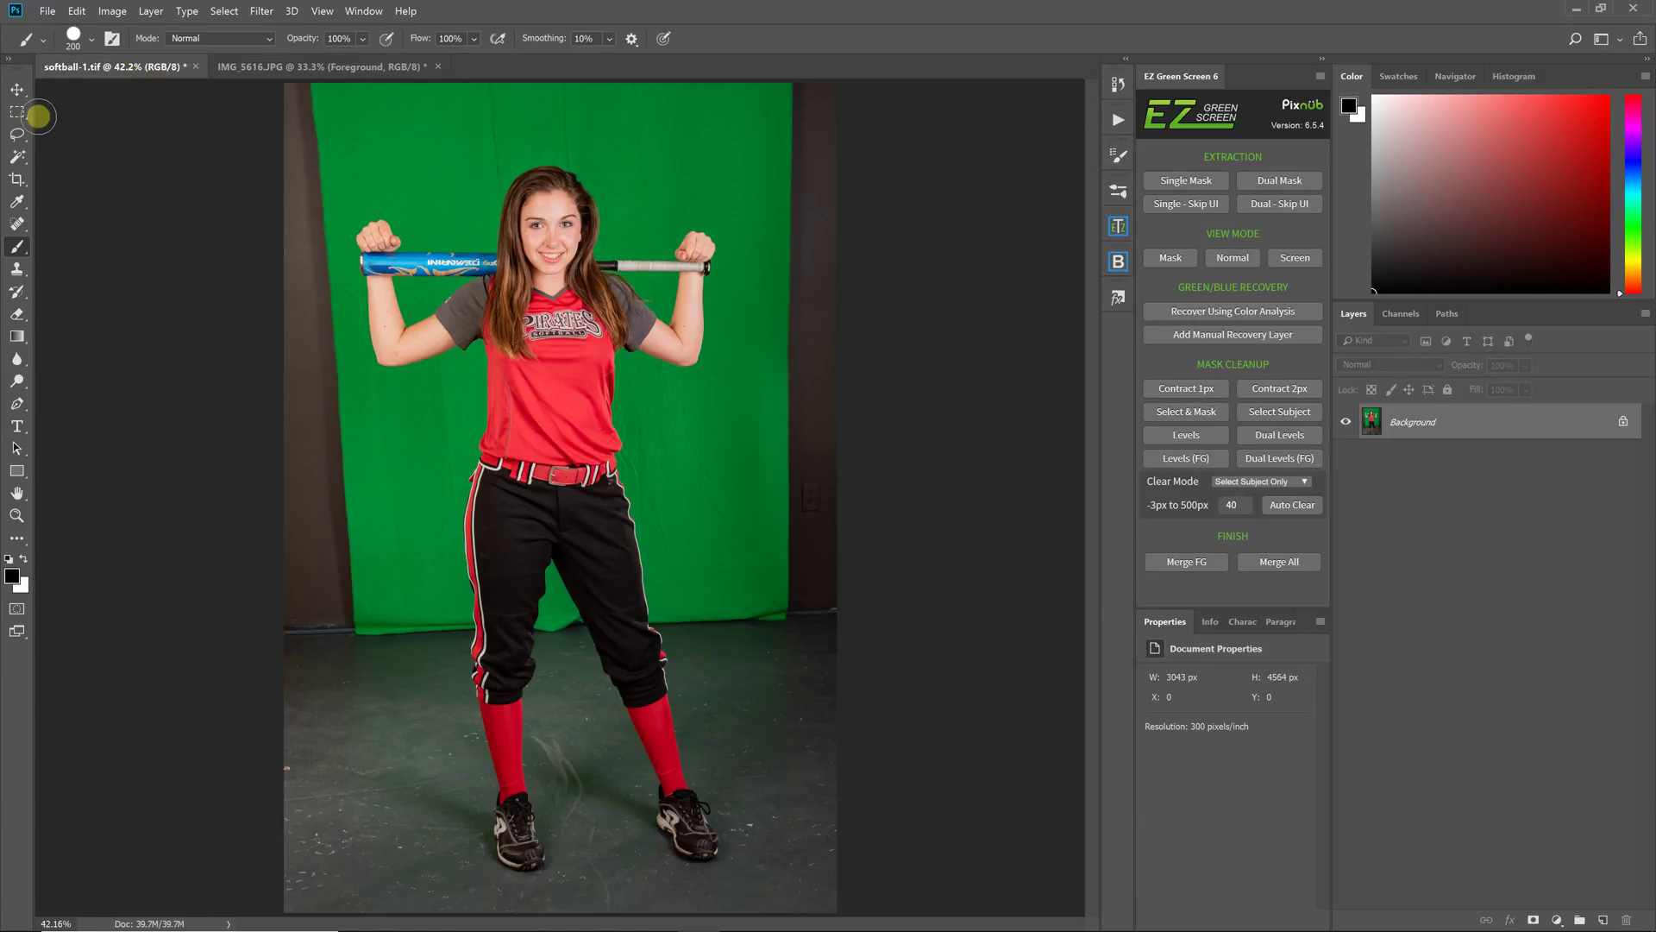
pyautogui.click(17, 114)
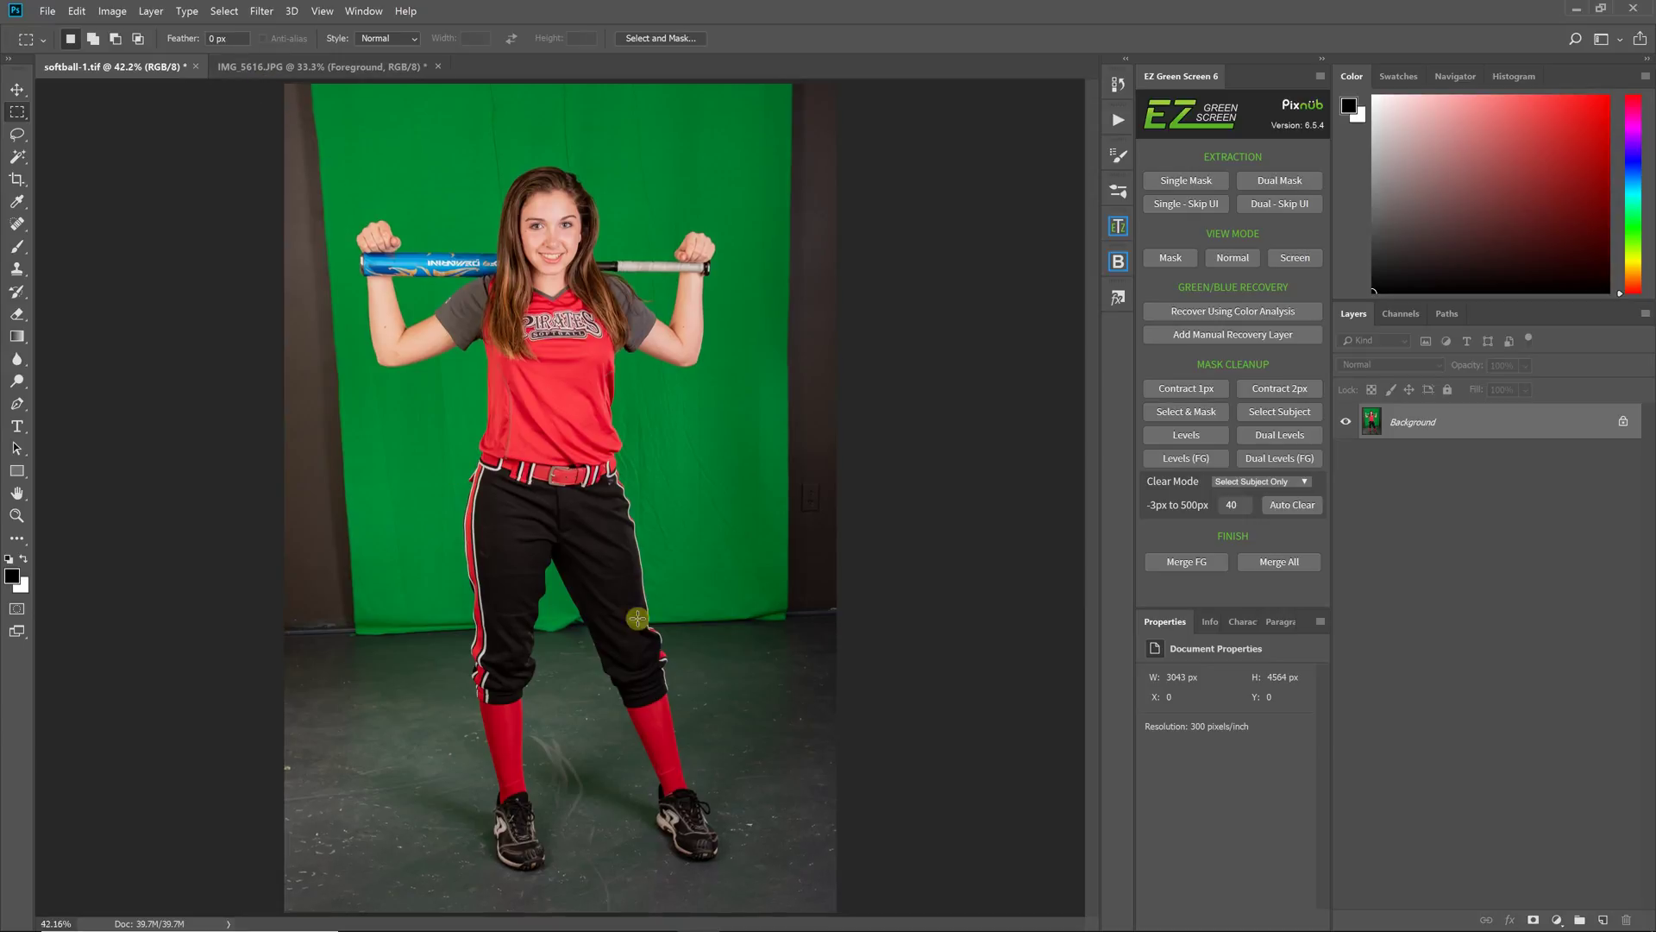
pyautogui.hotkey('ctrl', '-')
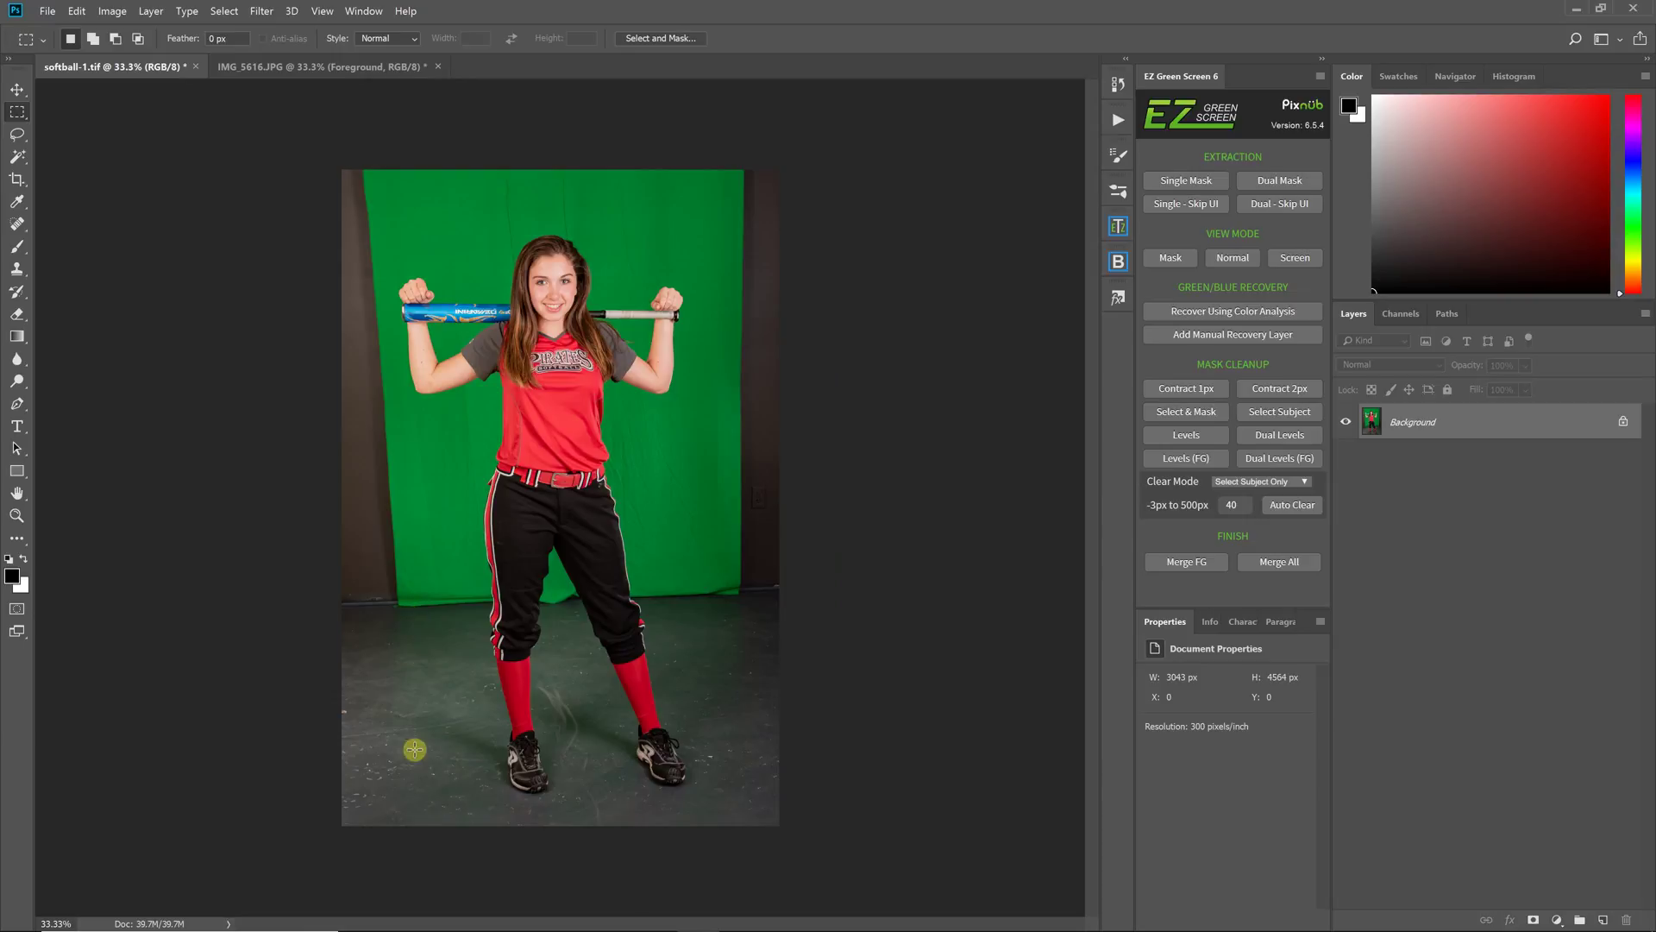
pyautogui.moveTo(321, 129); pyautogui.dragTo(833, 575)
pyautogui.moveTo(836, 585); pyautogui.dragTo(839, 585)
pyautogui.click(112, 12)
pyautogui.click(118, 174)
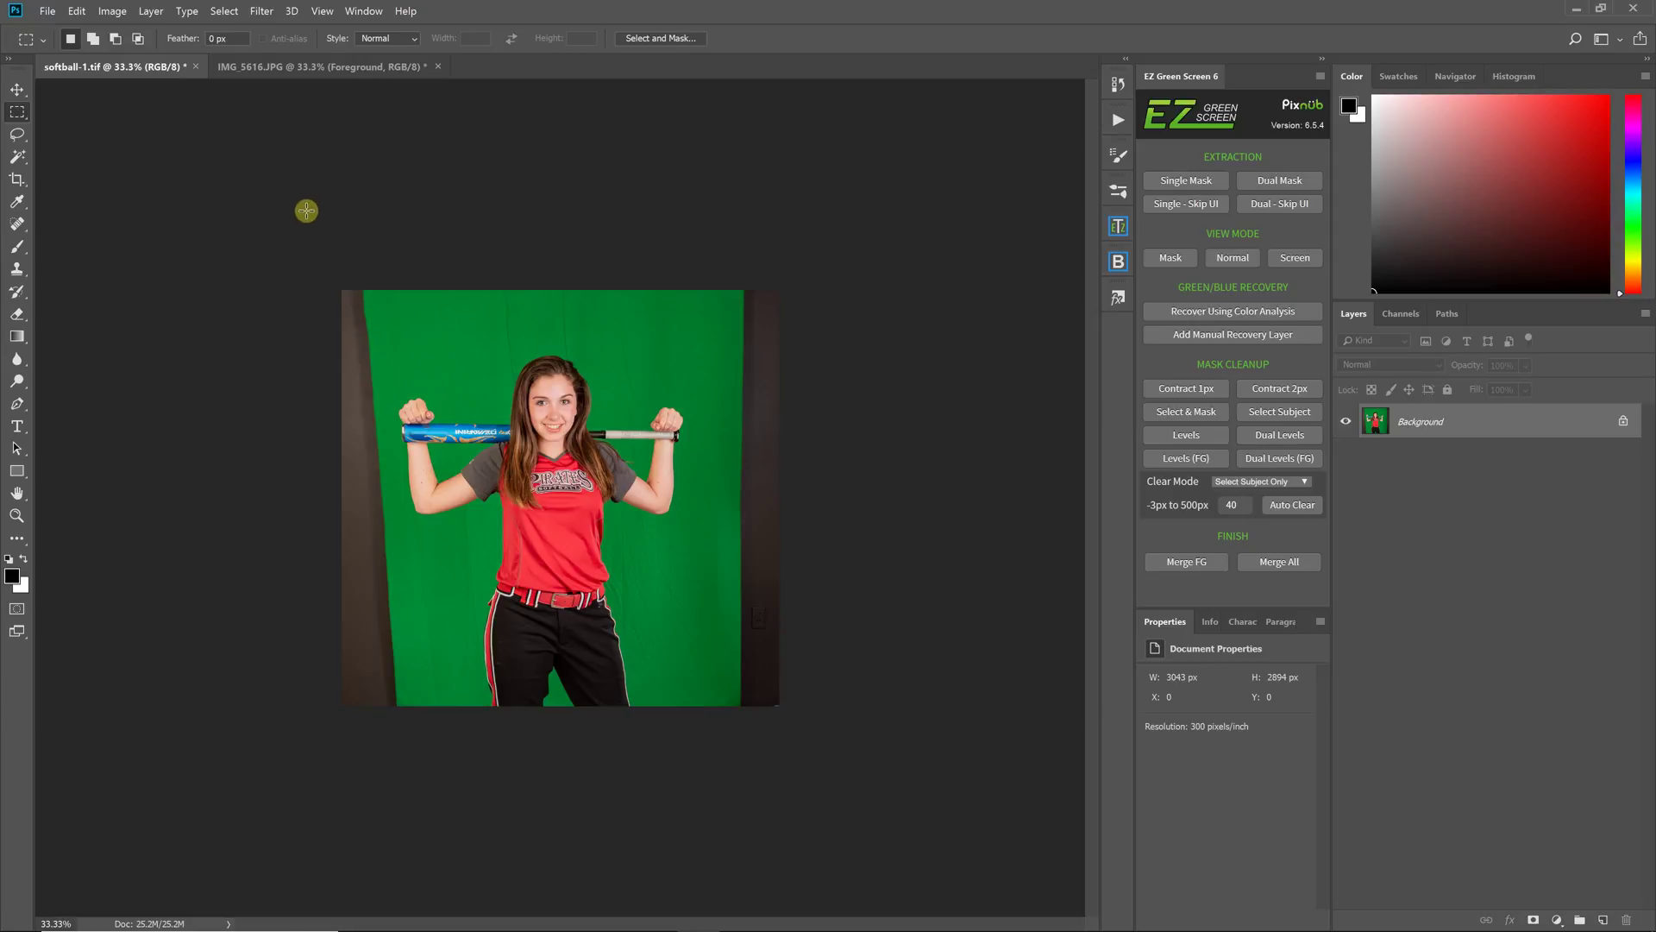
pyautogui.click(693, 205)
# Step: Extract the cropped softball photo with a single mask, skipping the UI, and run Auto Clear at 20 px in Select Subject Only mode
pyautogui.click(1174, 212)
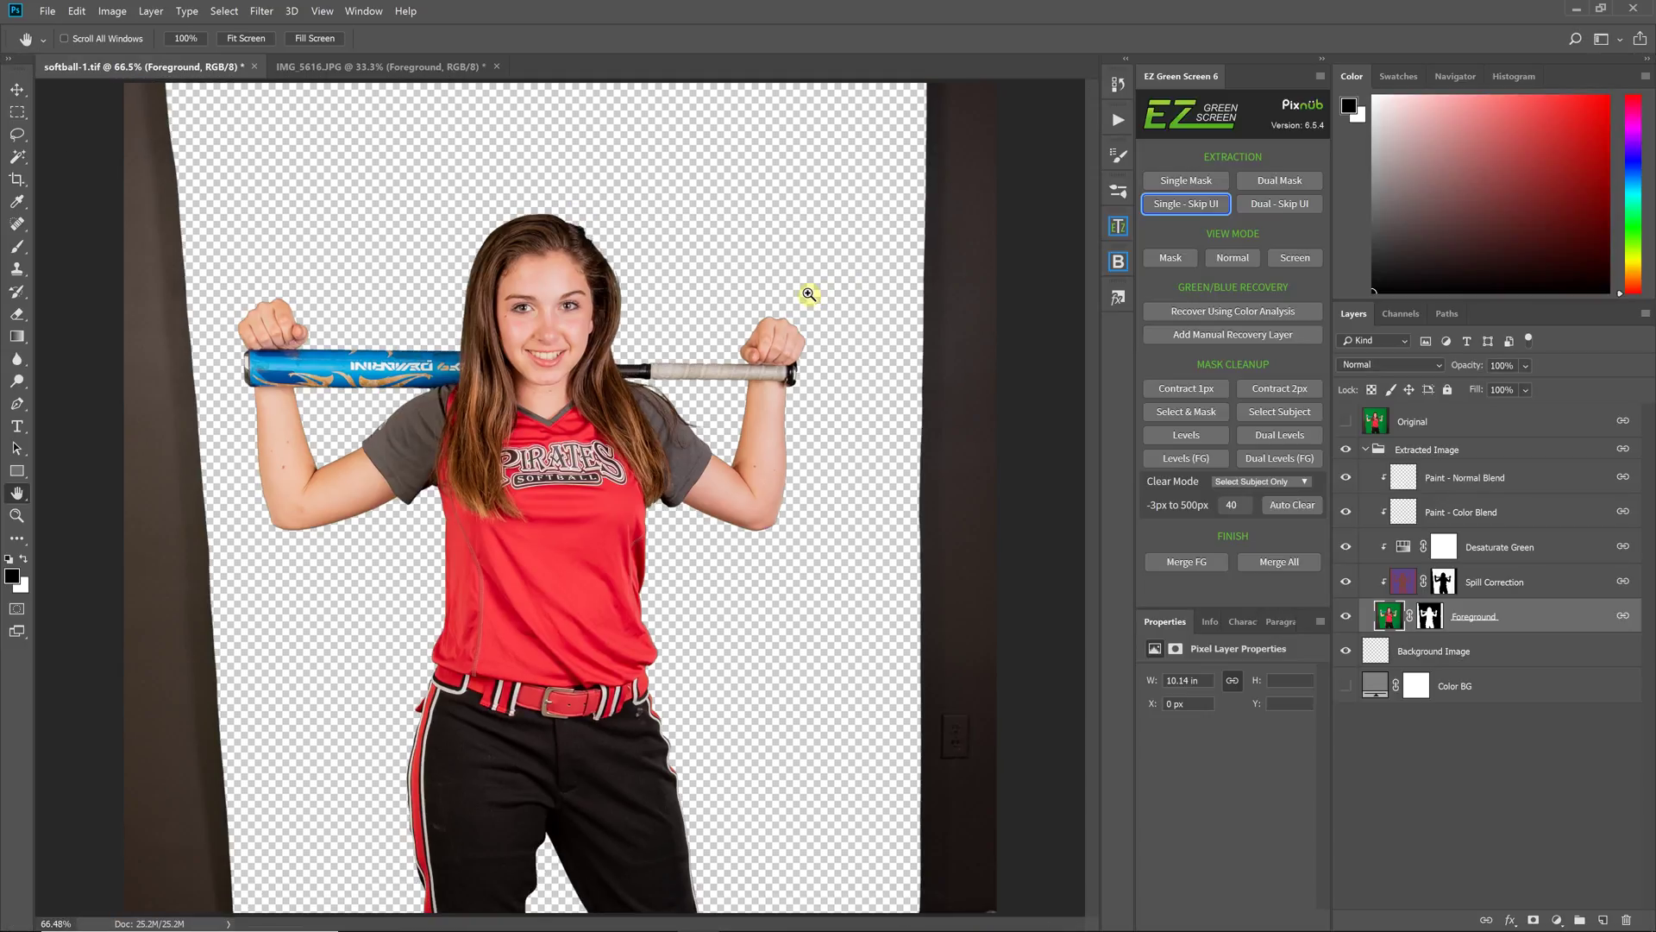
pyautogui.hotkey('ctrl', '-')
pyautogui.moveTo(1251, 505); pyautogui.dragTo(1136, 505)
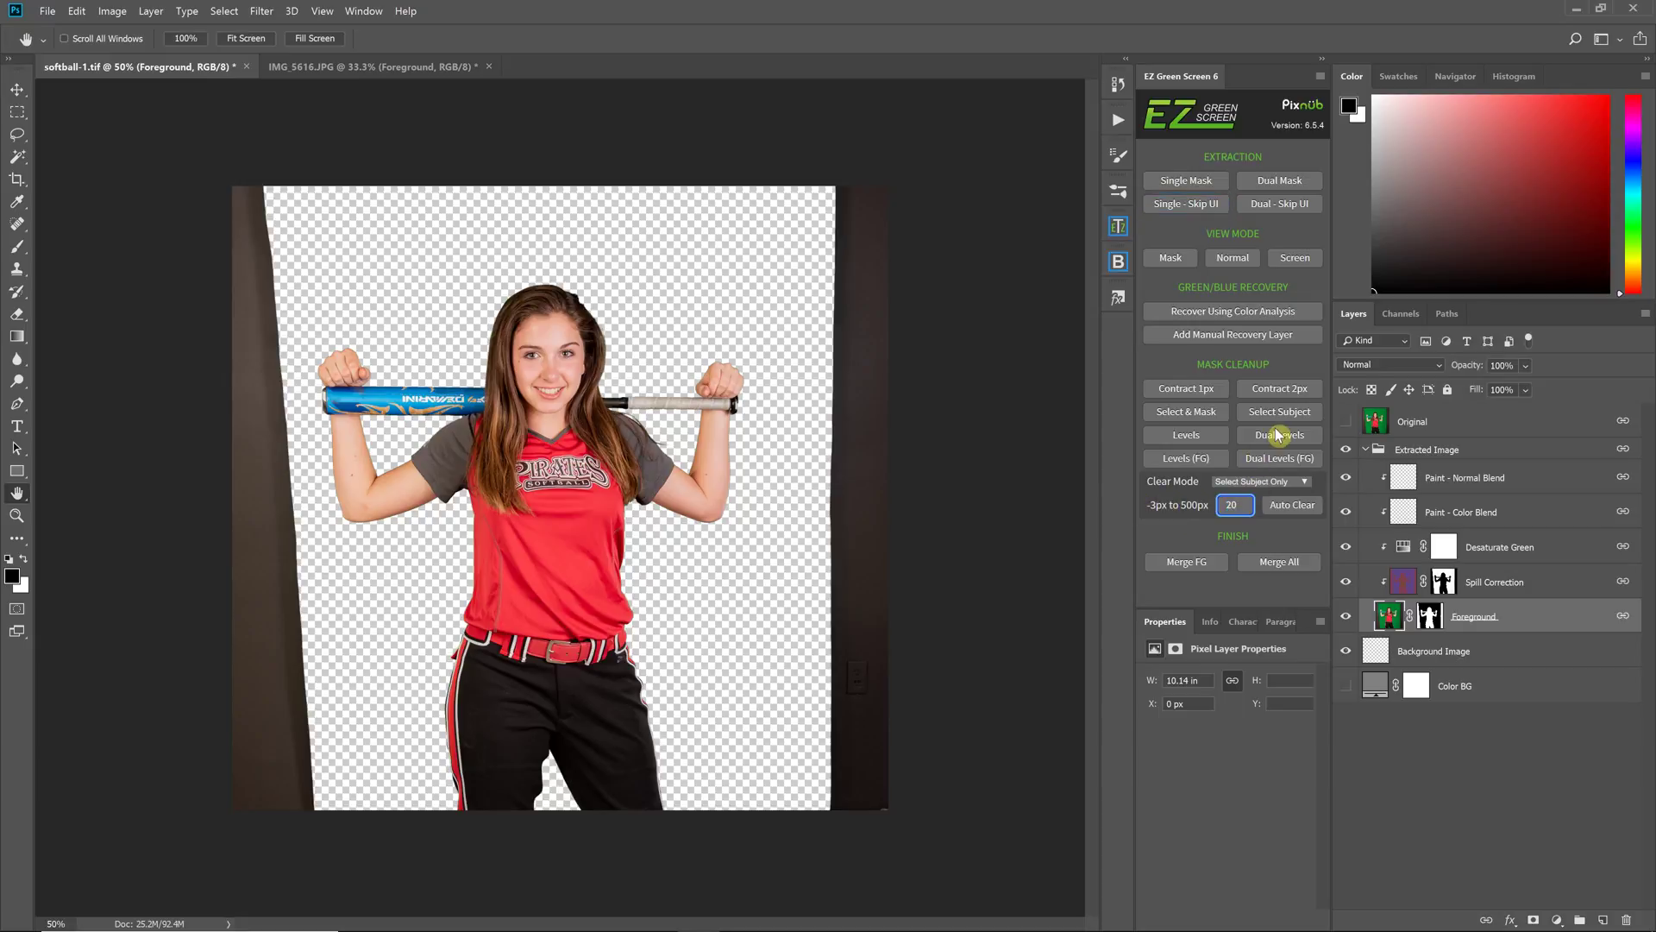
pyautogui.click(1307, 508)
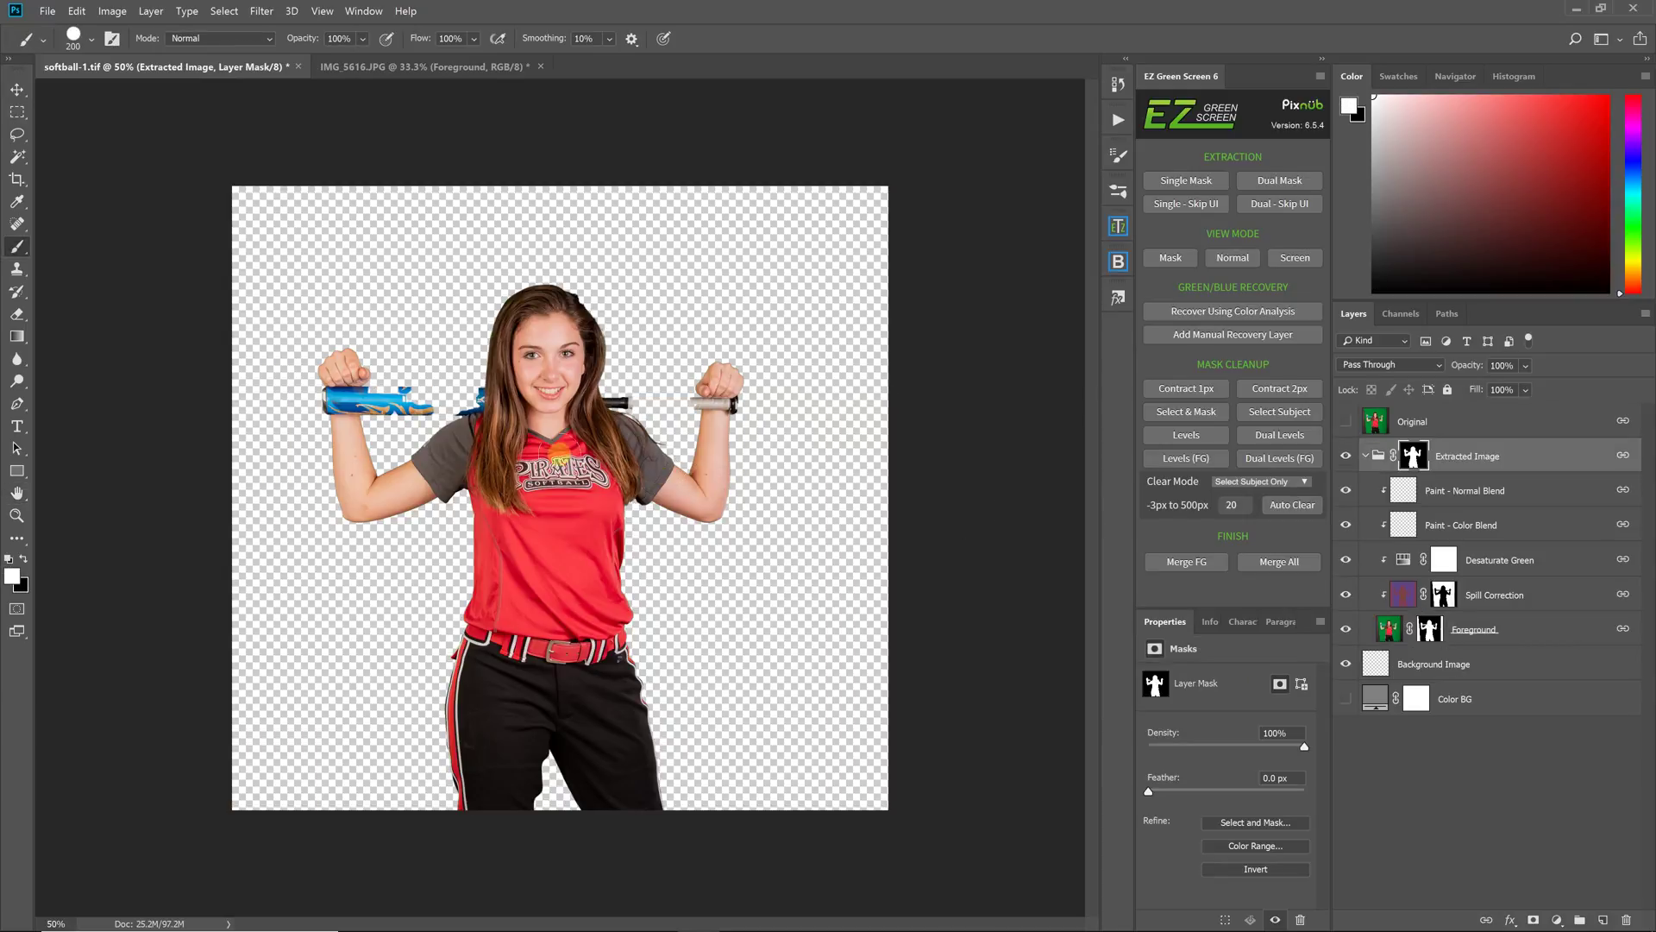
pyautogui.moveTo(468, 352)
pyautogui.mouseDown()
pyautogui.moveTo(426, 390)
pyautogui.moveTo(369, 363)
pyautogui.moveTo(359, 388)
pyautogui.moveTo(449, 398)
pyautogui.mouseUp()
# Step: Delete the Extracted Image group's layer mask and rerun Auto Clear at 20 px in SS + Face Detect Full mode
pyautogui.moveTo(1416, 461); pyautogui.dragTo(1630, 920)
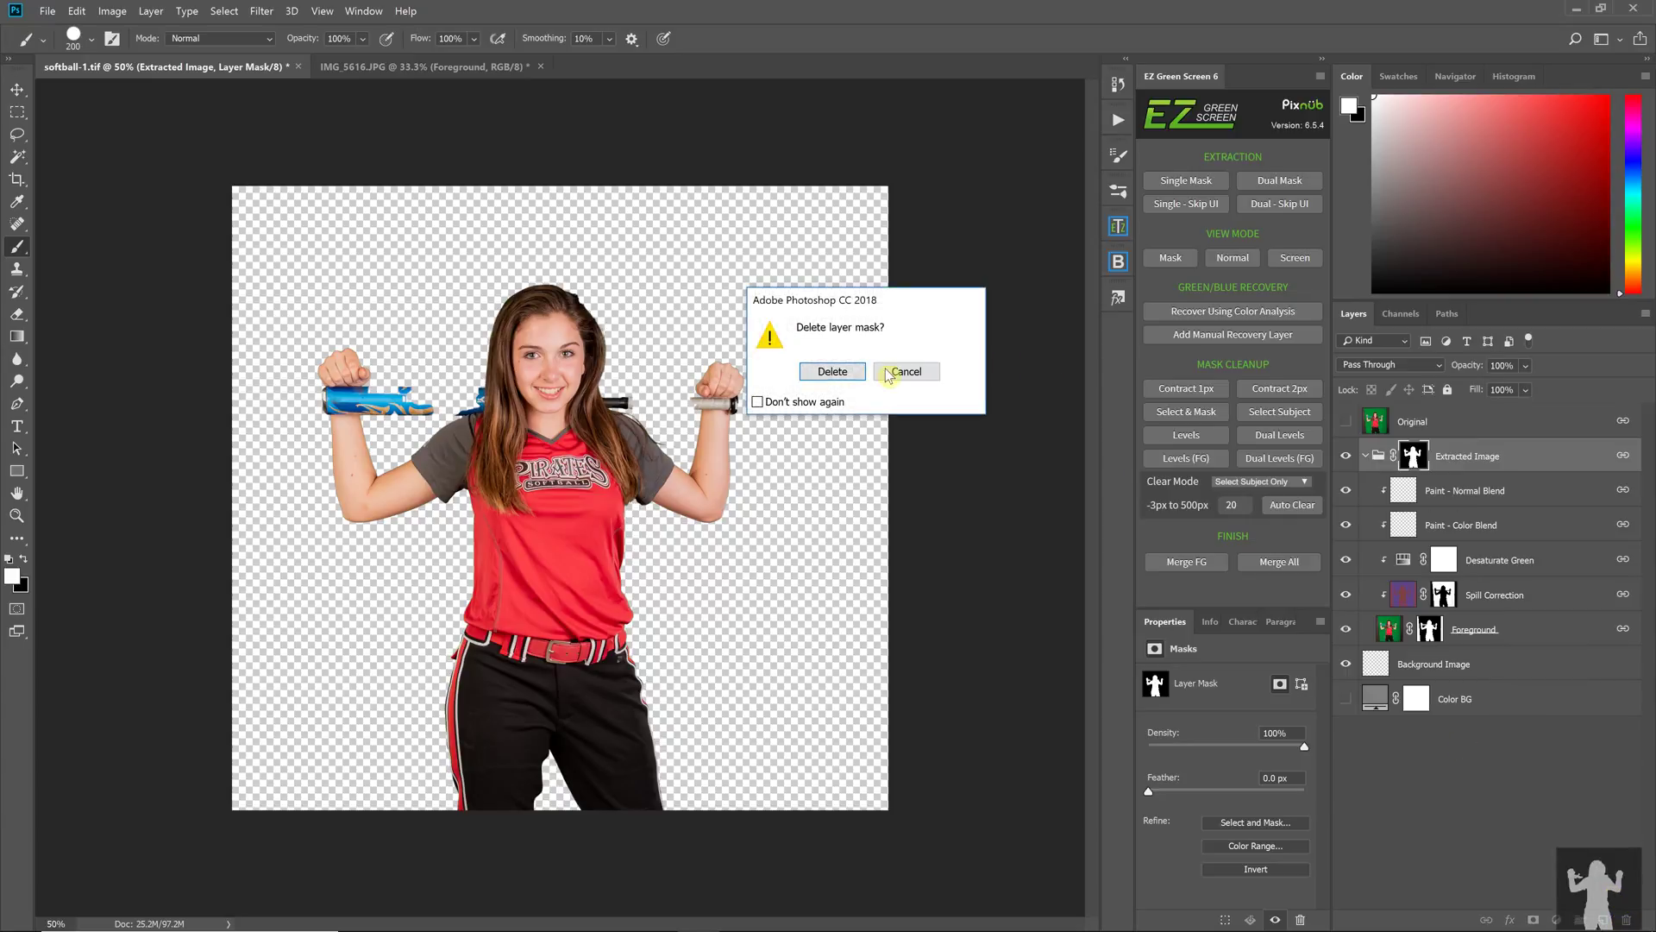
pyautogui.click(850, 373)
pyautogui.click(1289, 481)
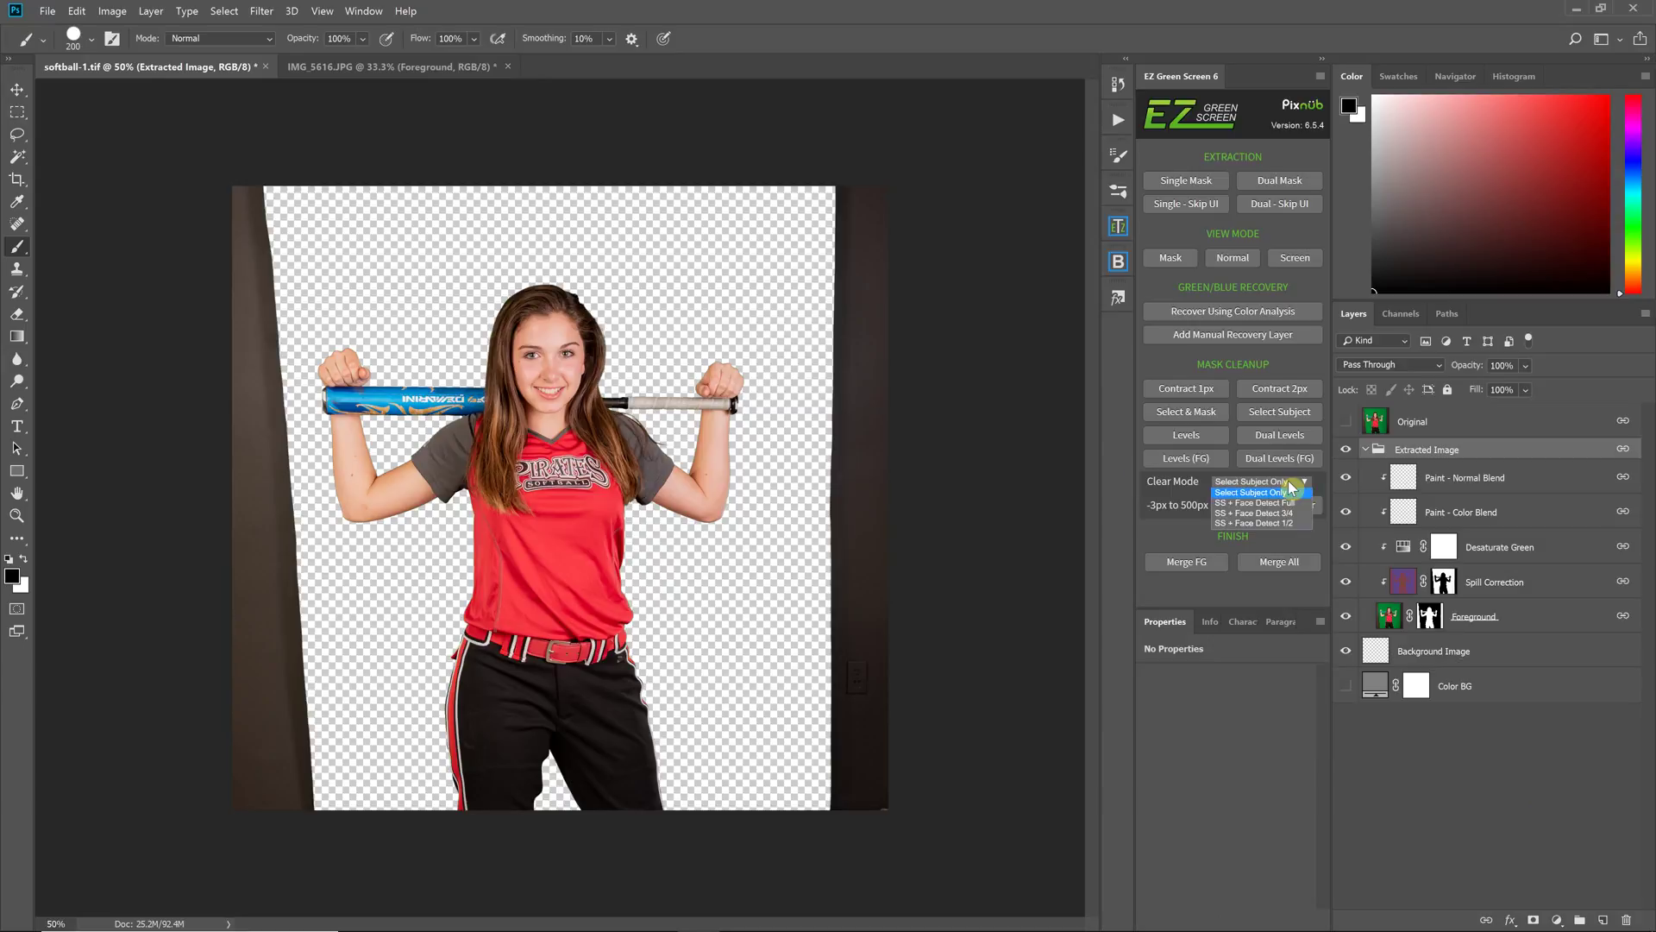
pyautogui.click(1231, 505)
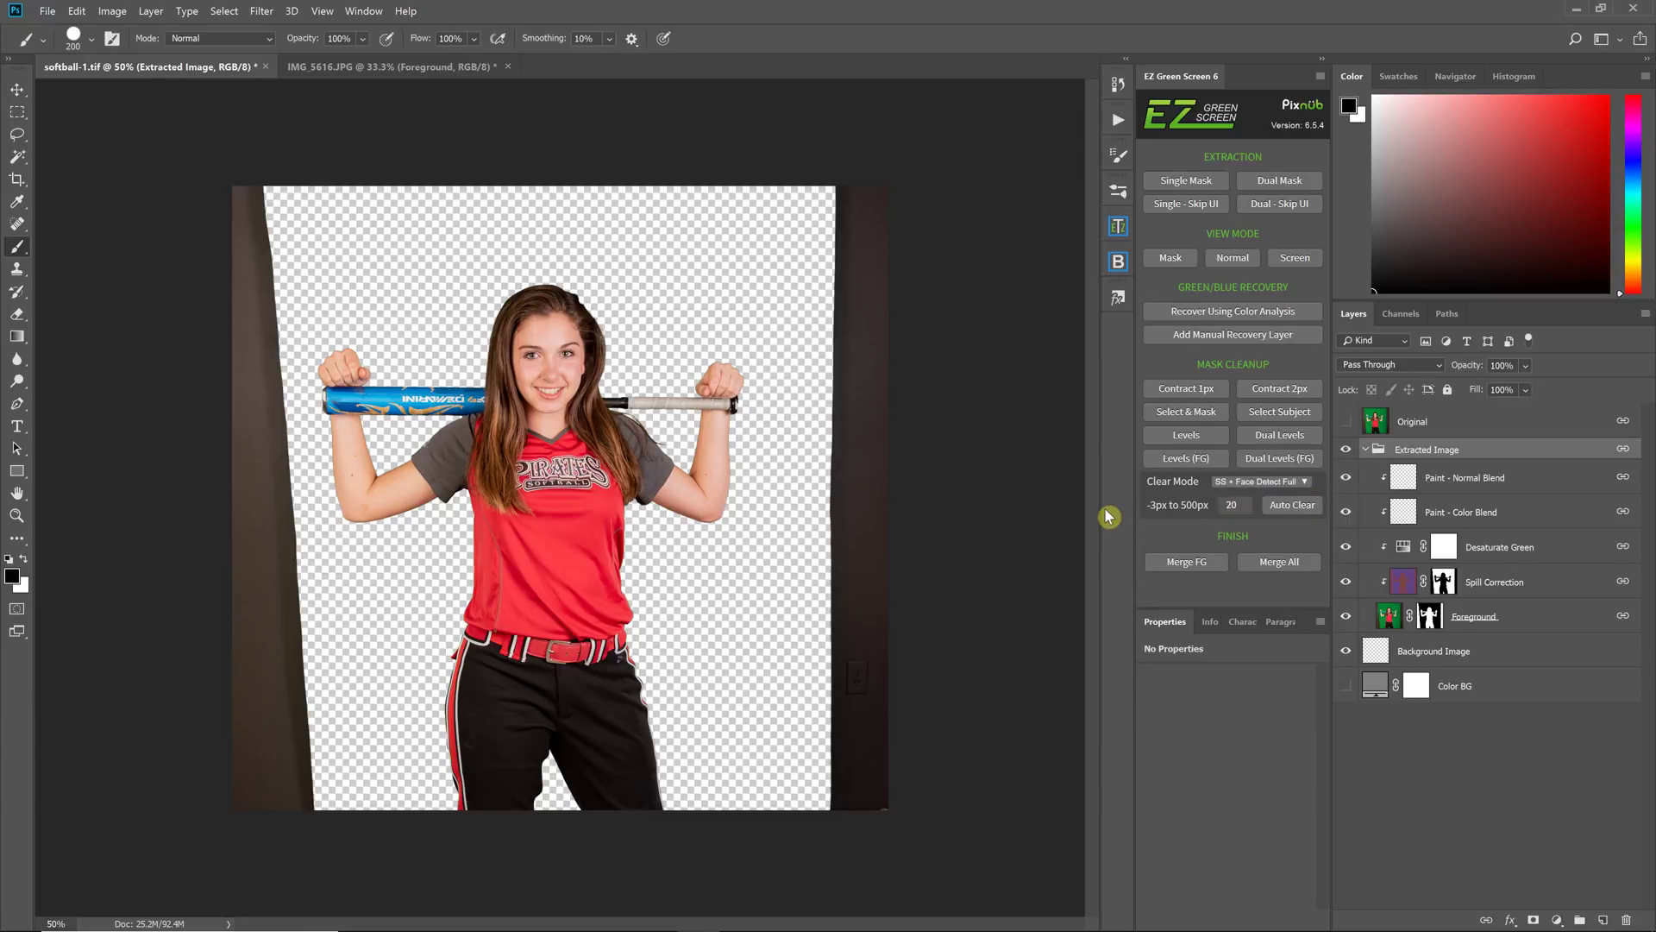
pyautogui.click(1296, 512)
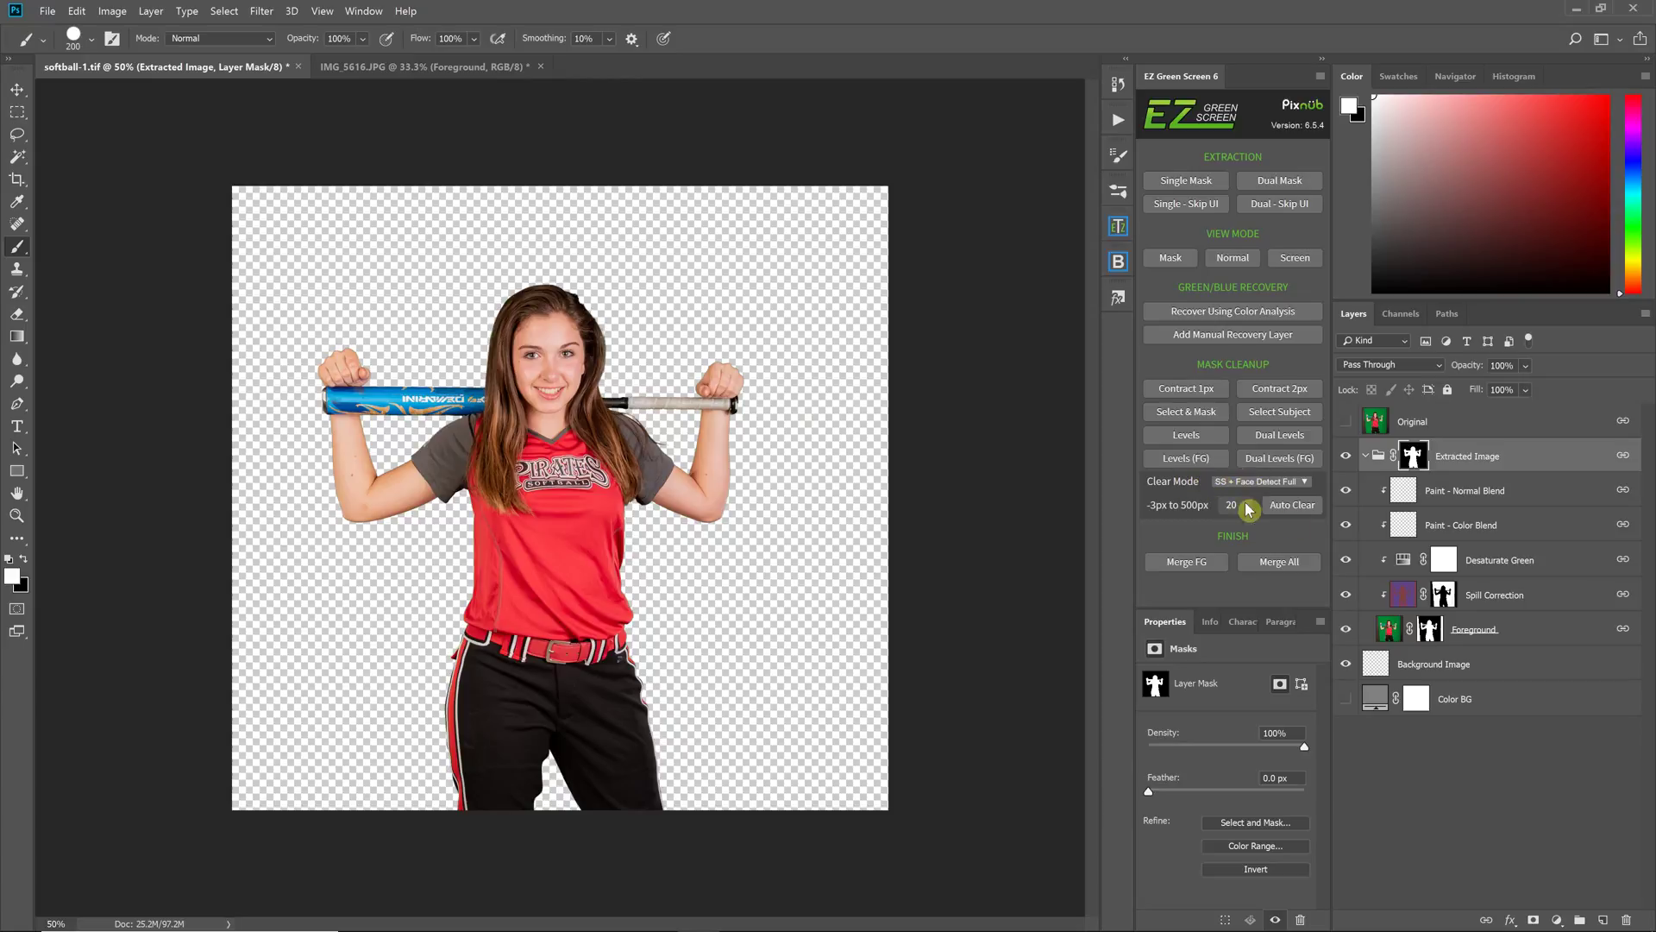
# Step: Remove the Extracted Image group's layer mask and run Select Subject on the Foreground layer's image
pyautogui.moveTo(1415, 457); pyautogui.dragTo(1627, 918)
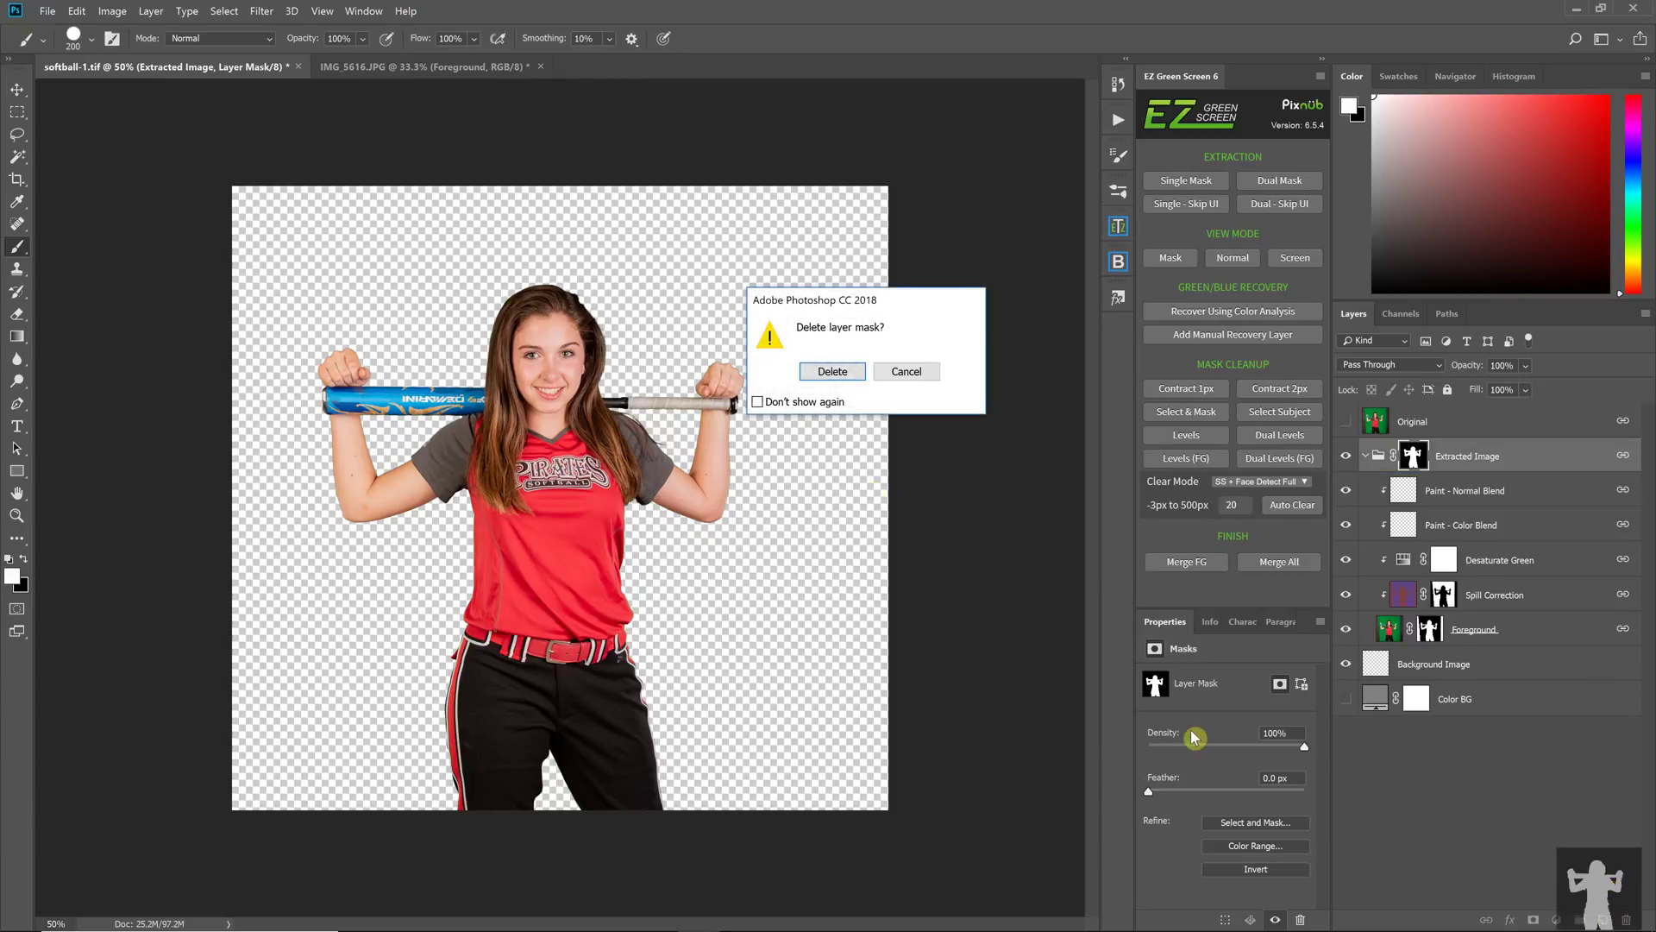
pyautogui.click(830, 372)
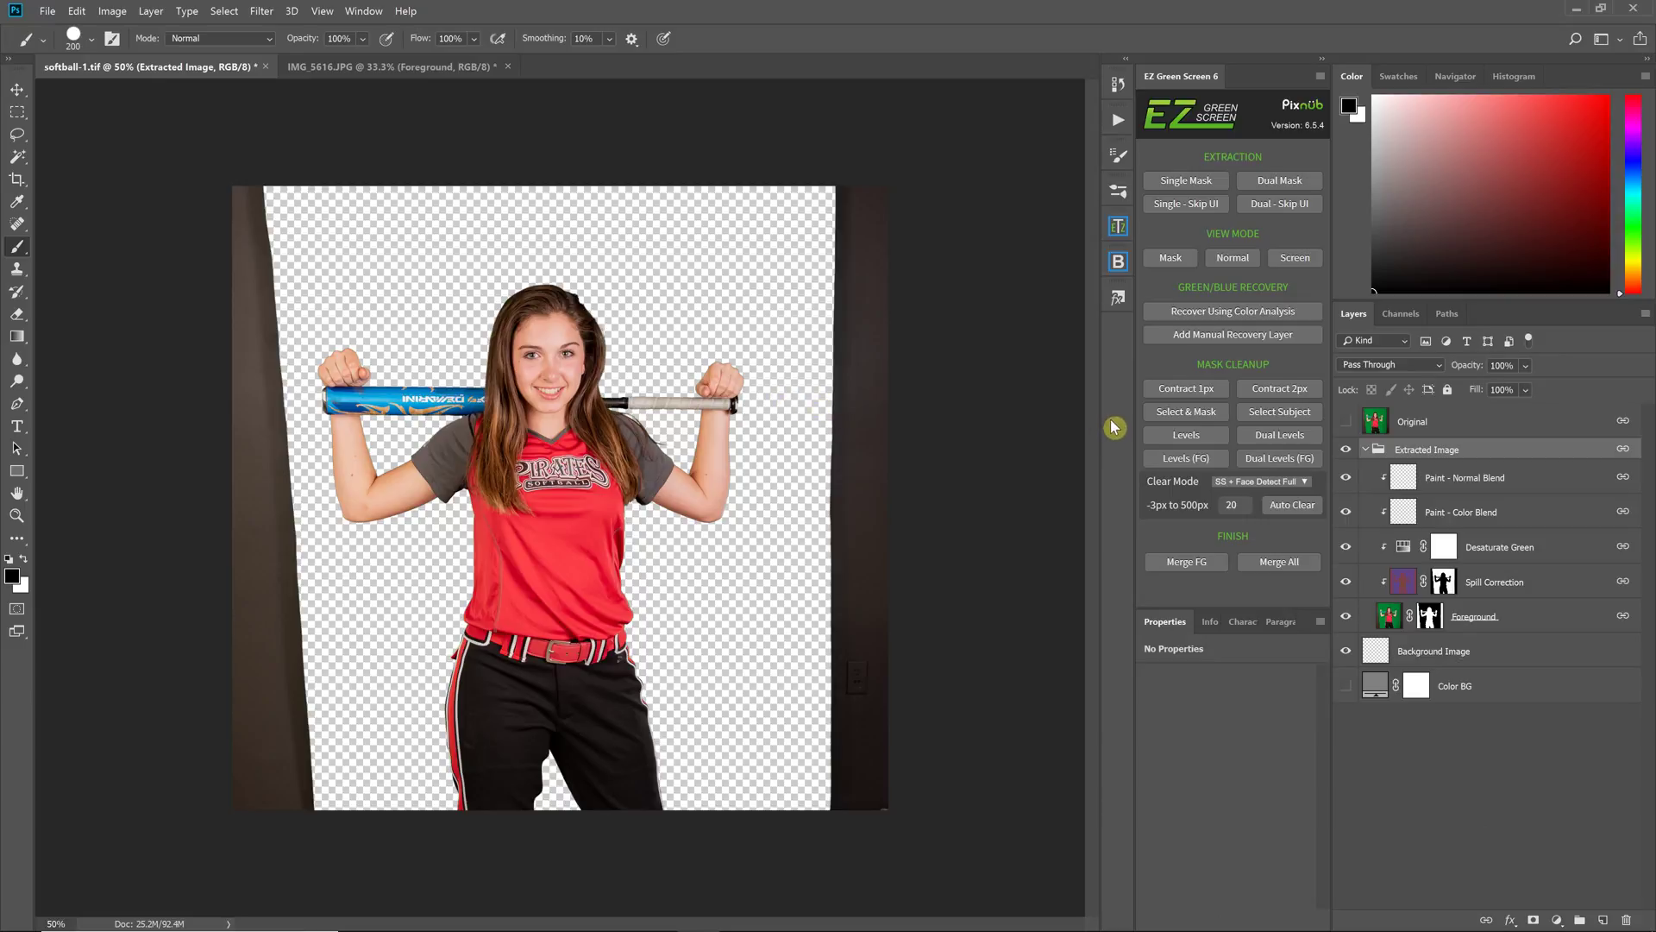
pyautogui.click(1388, 616)
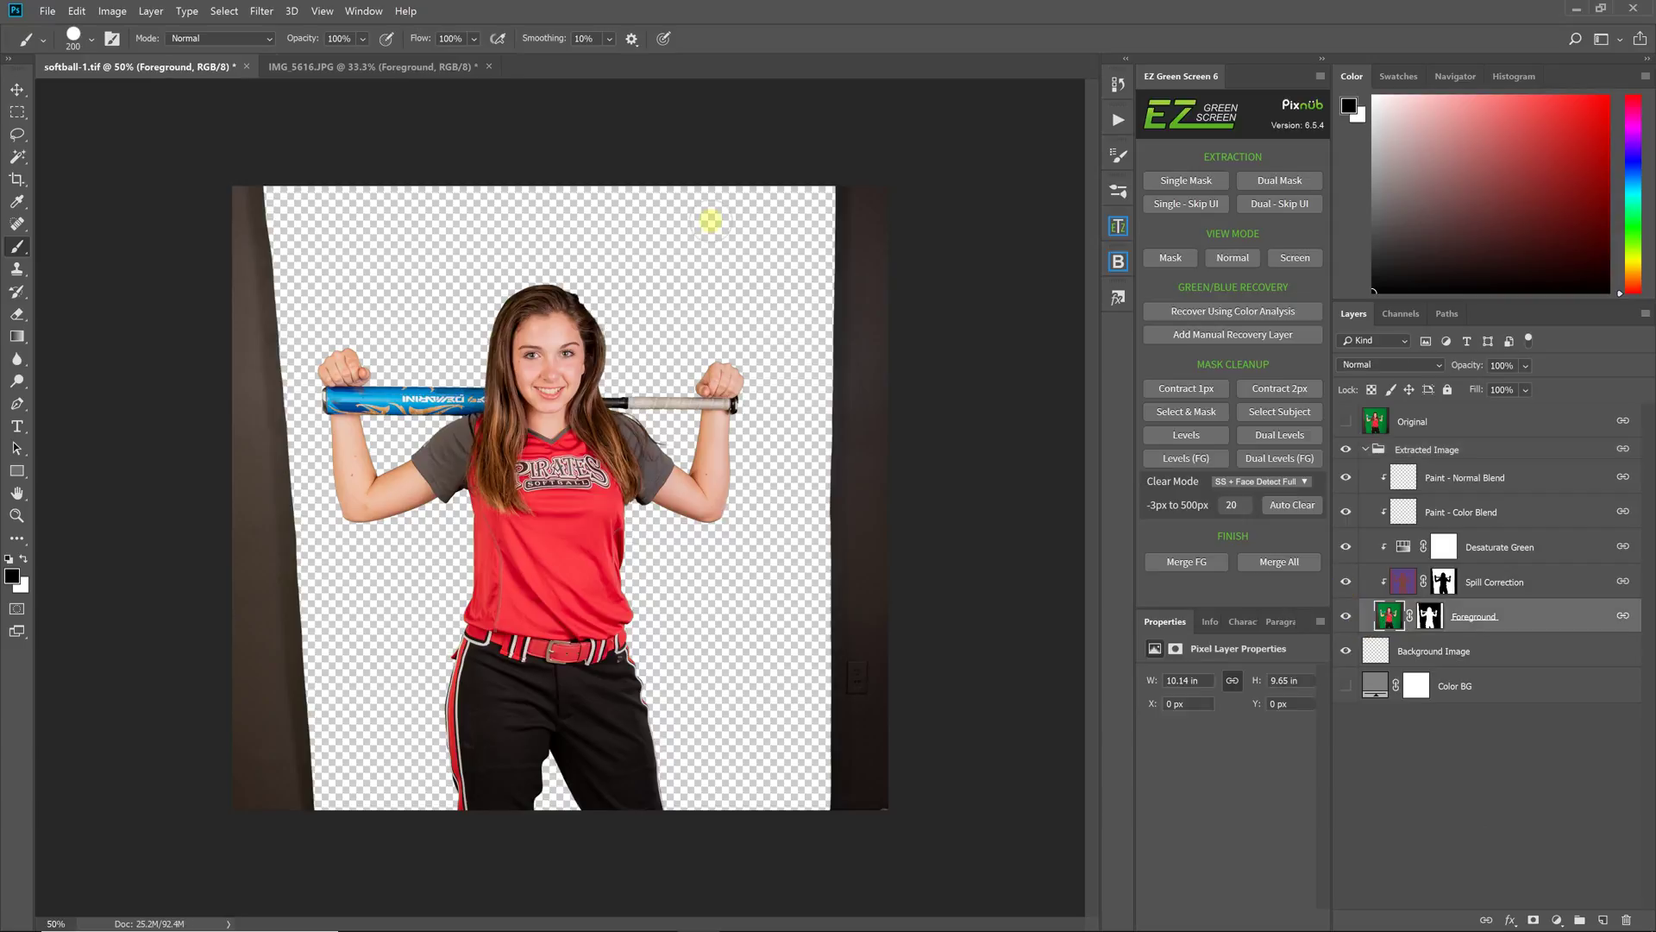
pyautogui.click(224, 11)
pyautogui.click(255, 204)
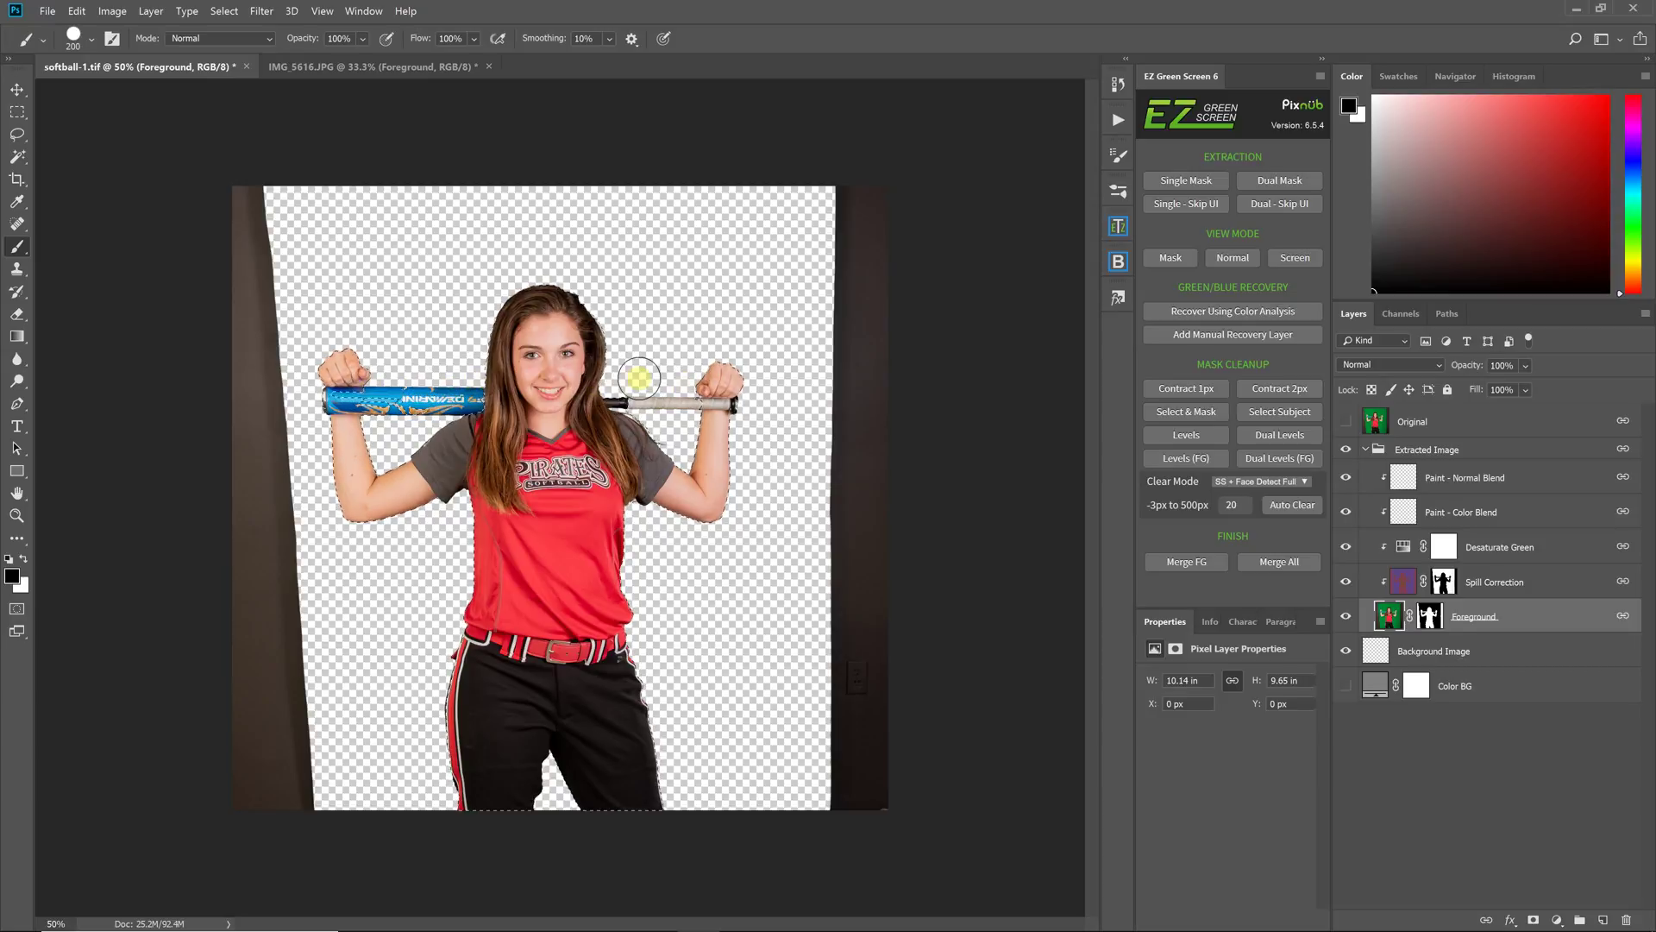
pyautogui.hotkey('ctrl', '+')
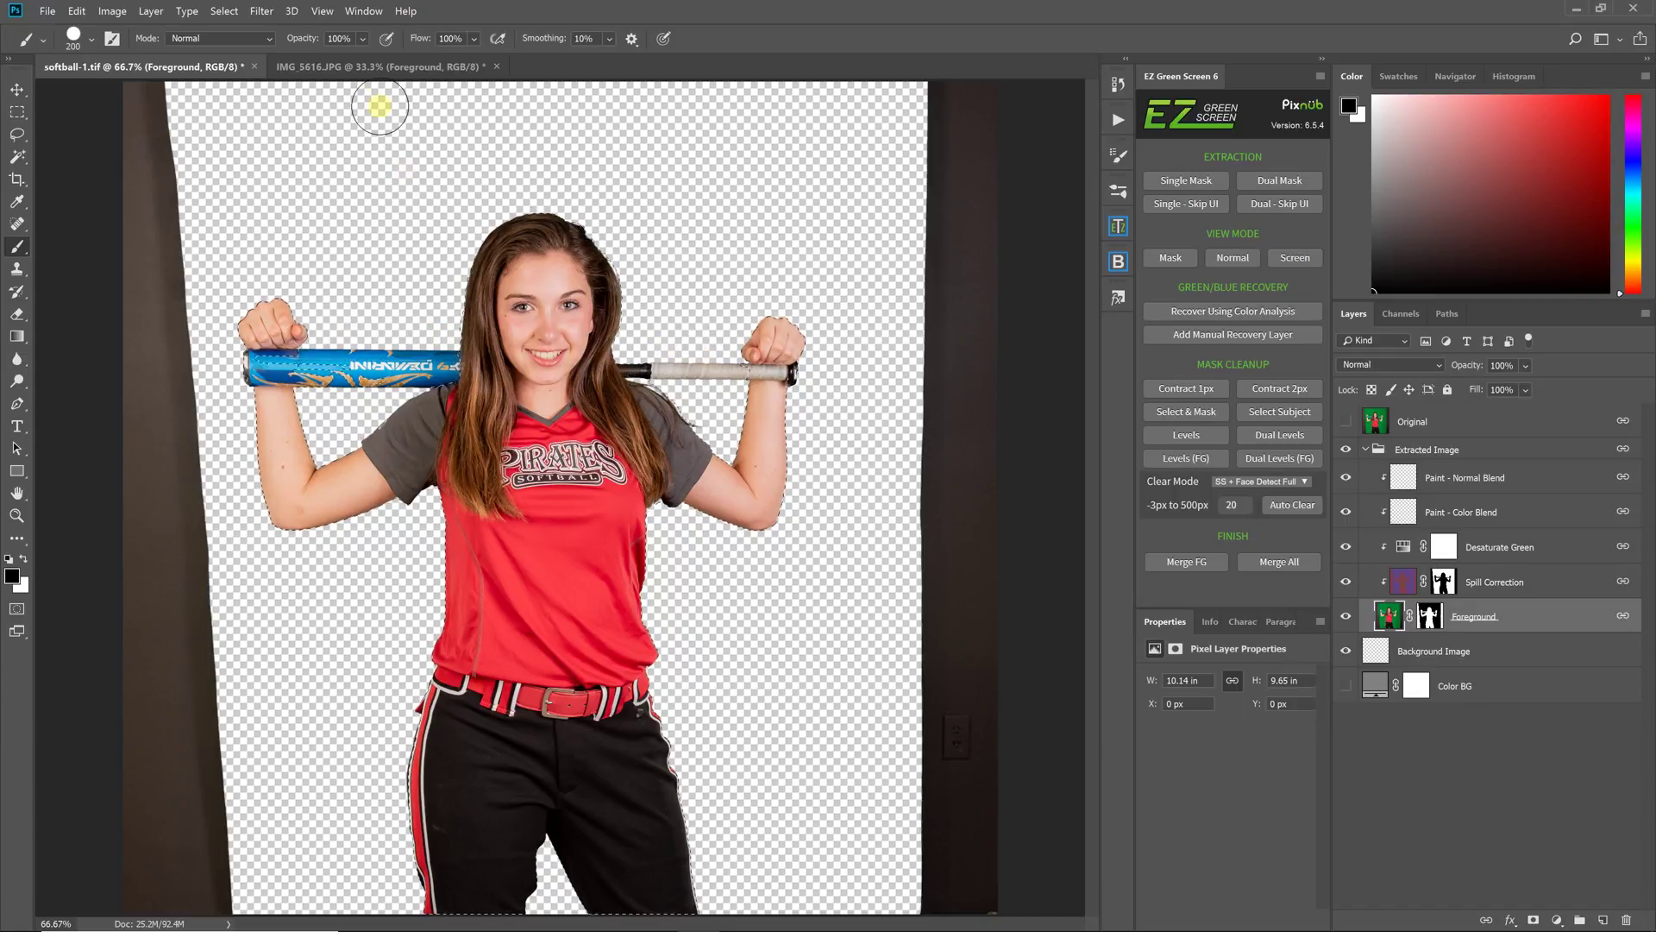
# Step: Expand the subject selection by 100 pixels
pyautogui.click(229, 19)
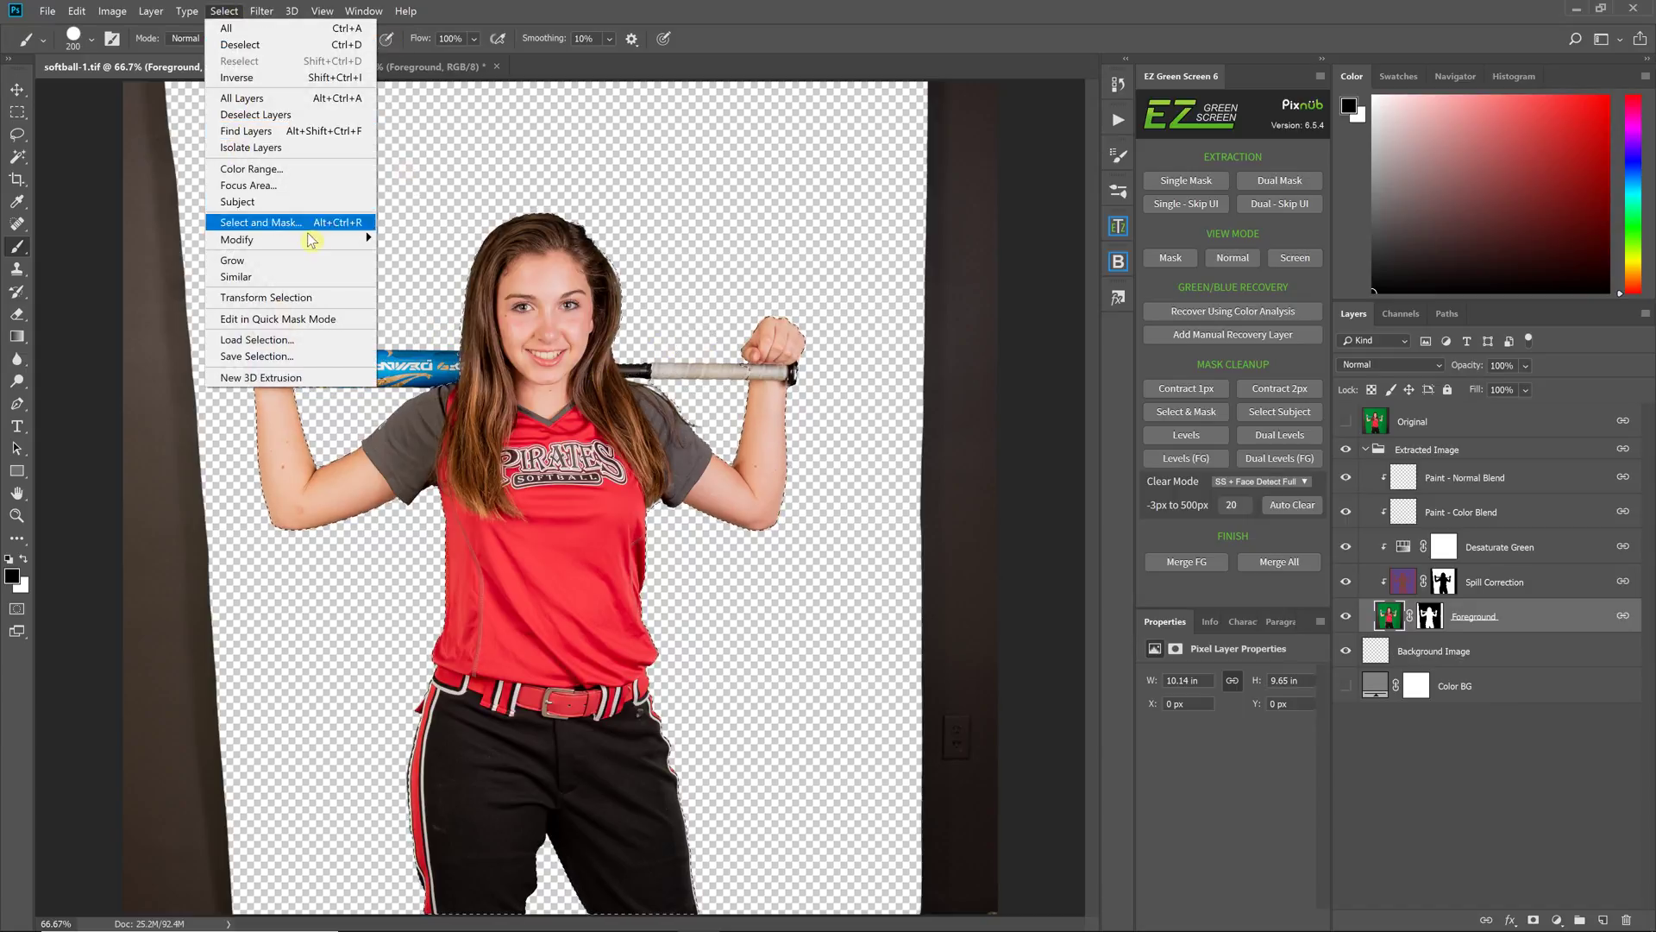
pyautogui.moveTo(310, 239)
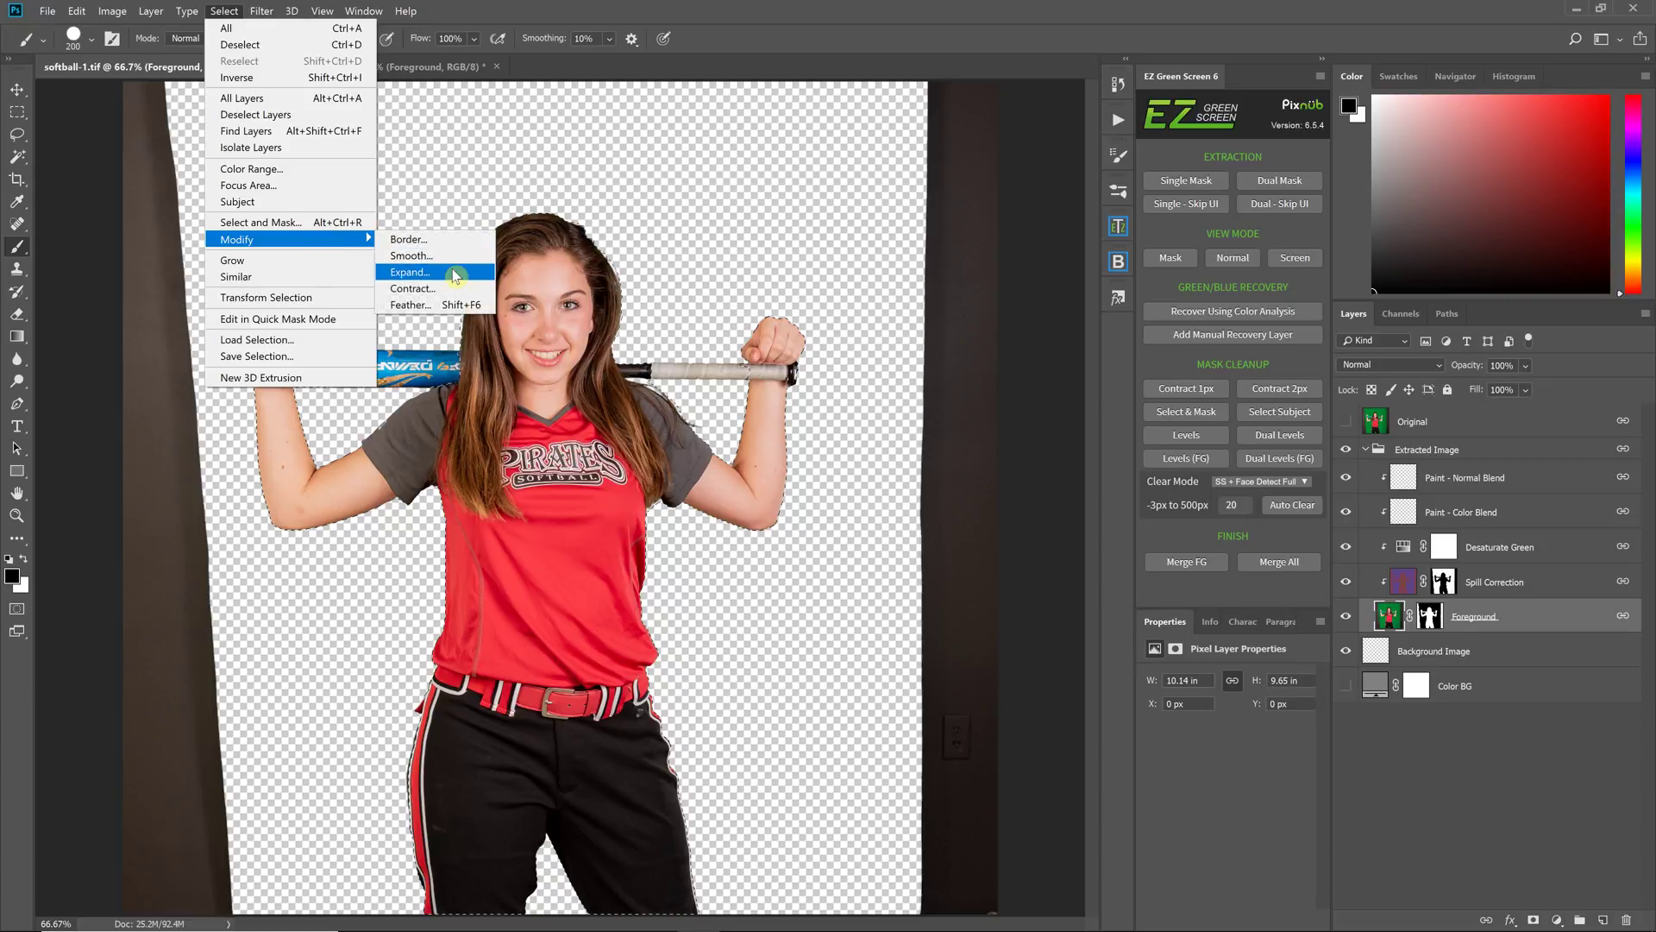
pyautogui.click(452, 272)
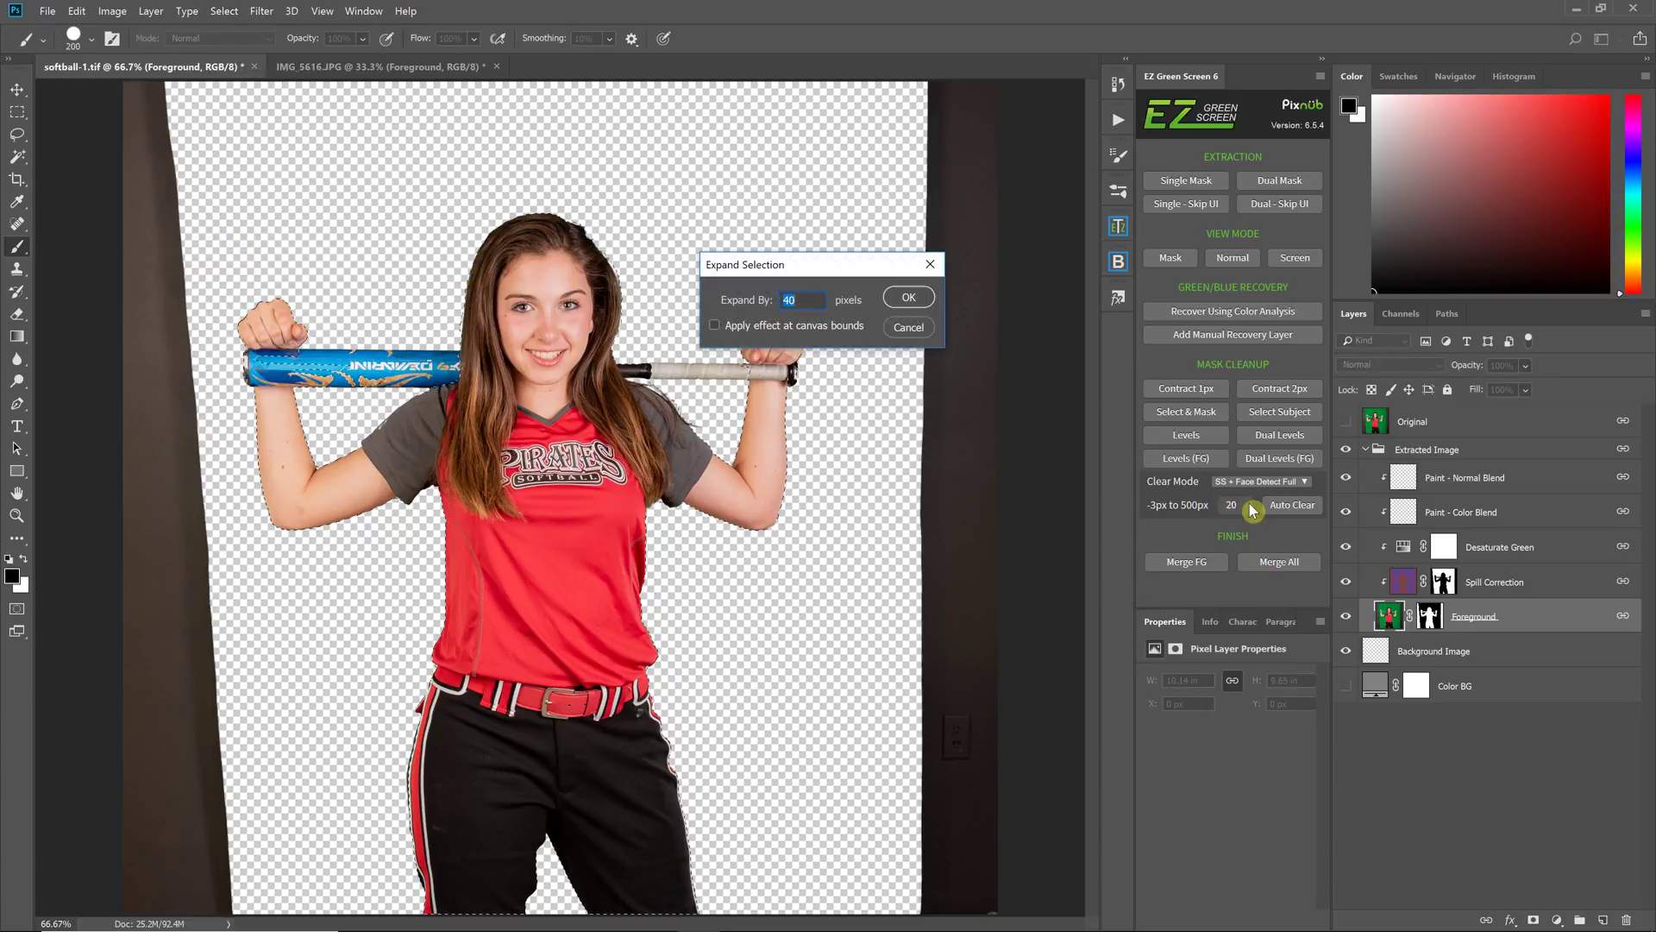
pyautogui.write('10')
pyautogui.click(916, 296)
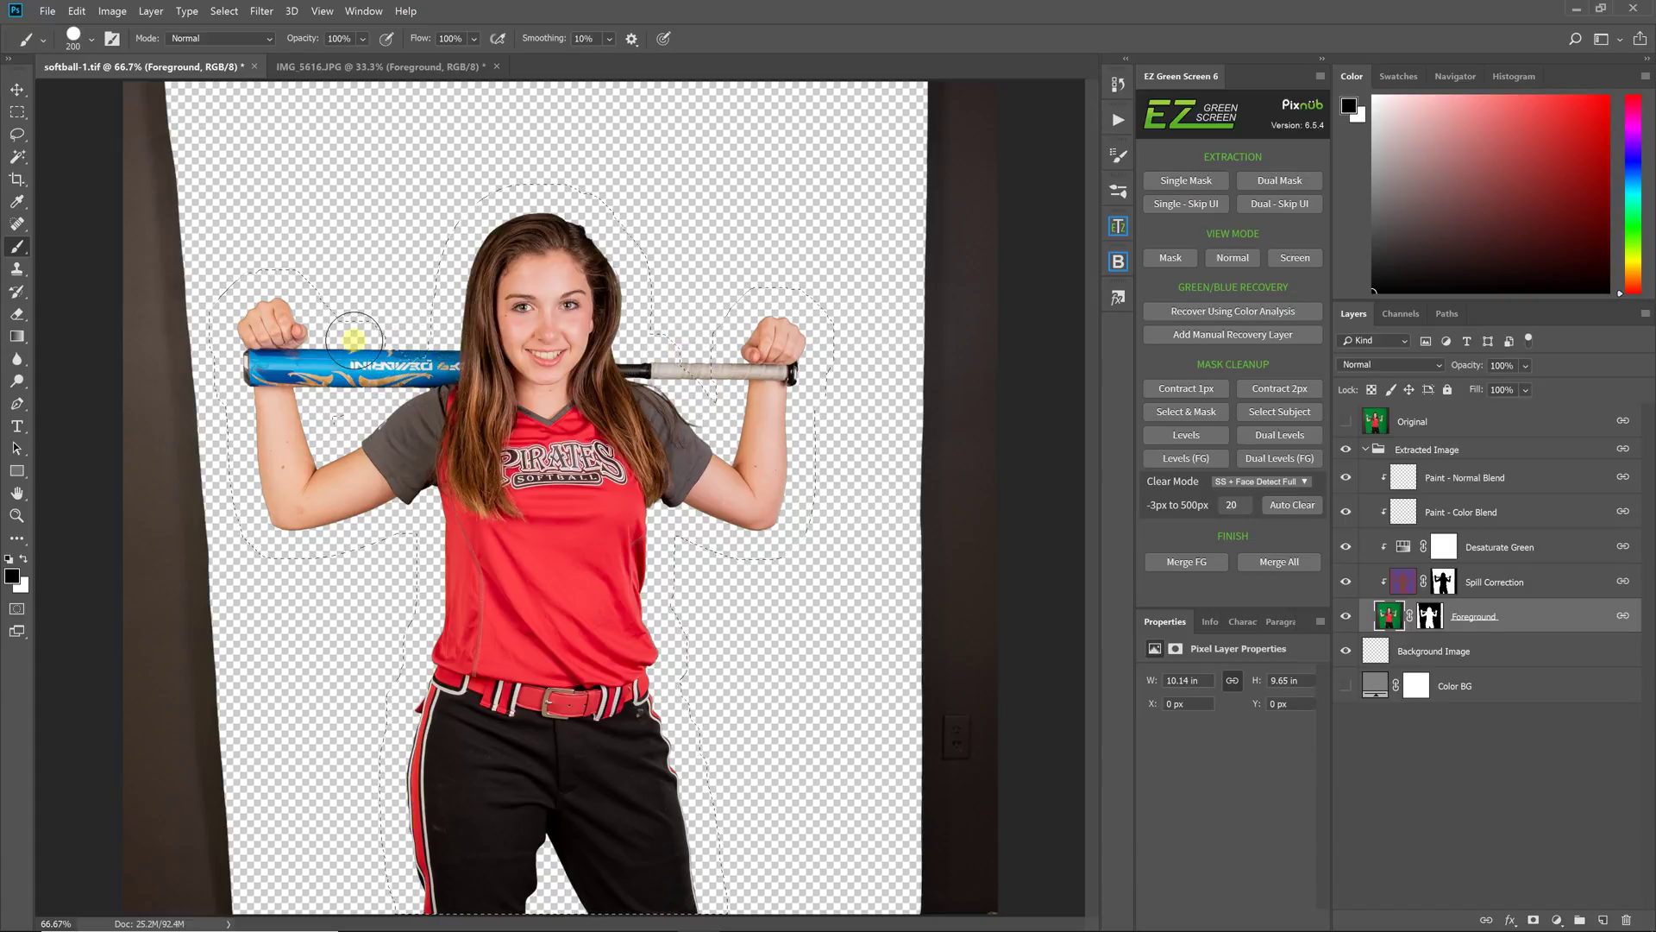
# Step: Expand the original subject selection by 150 pixels and add it as a layer mask on the Extracted Image group
pyautogui.click(224, 10)
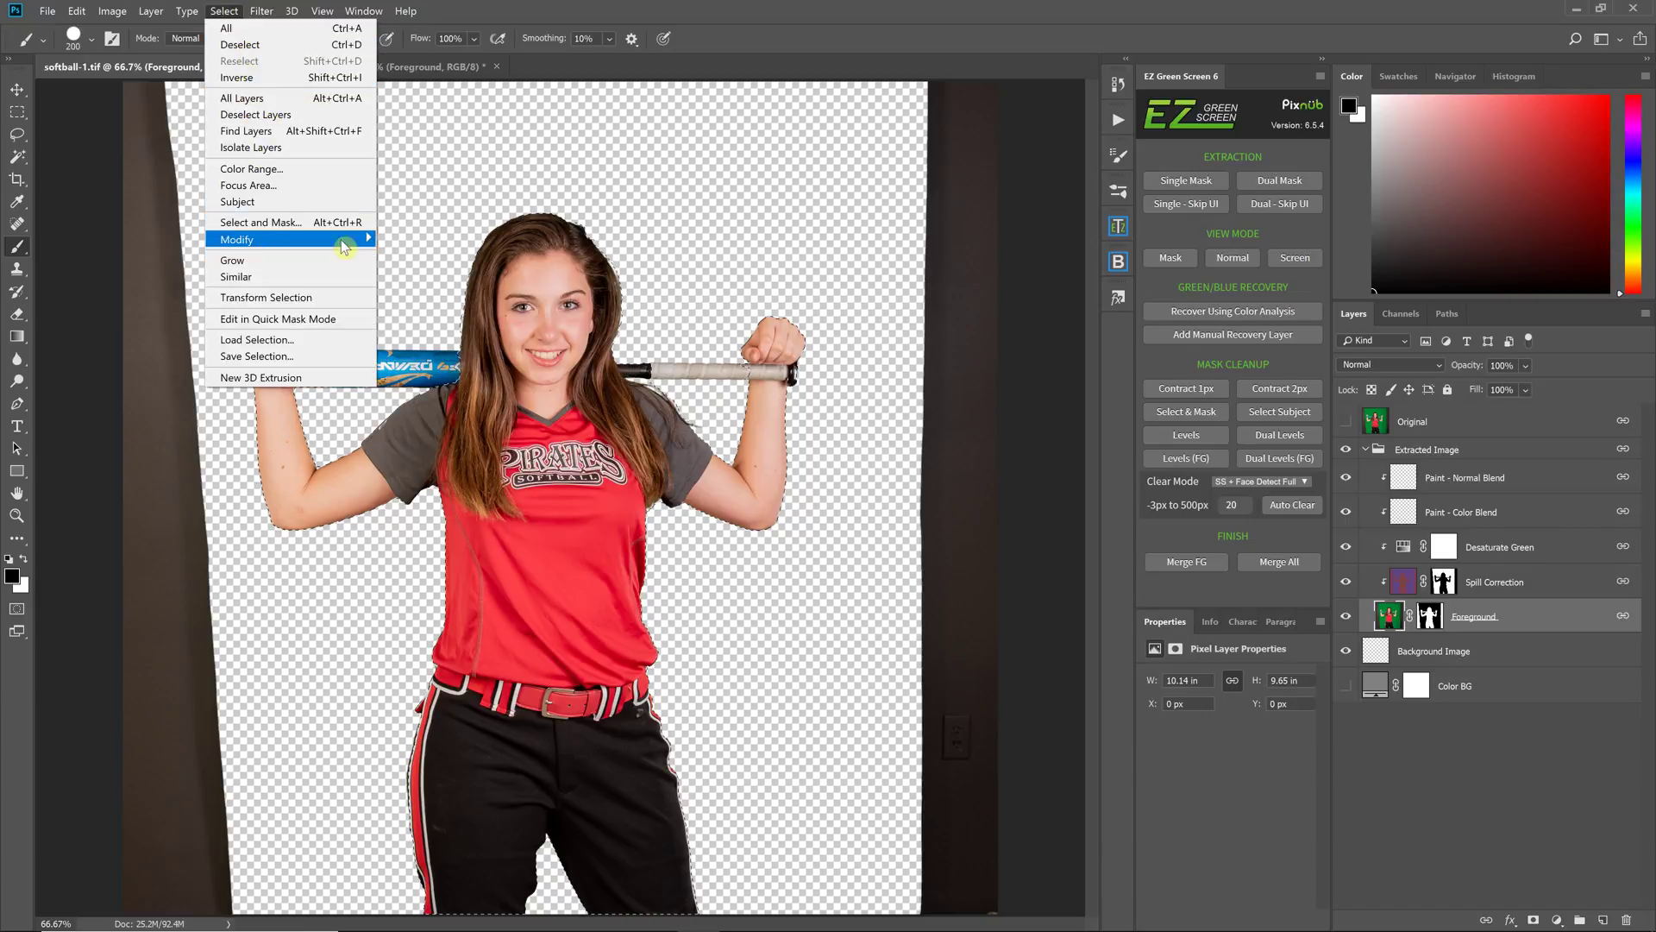
pyautogui.moveTo(280, 240)
pyautogui.click(410, 272)
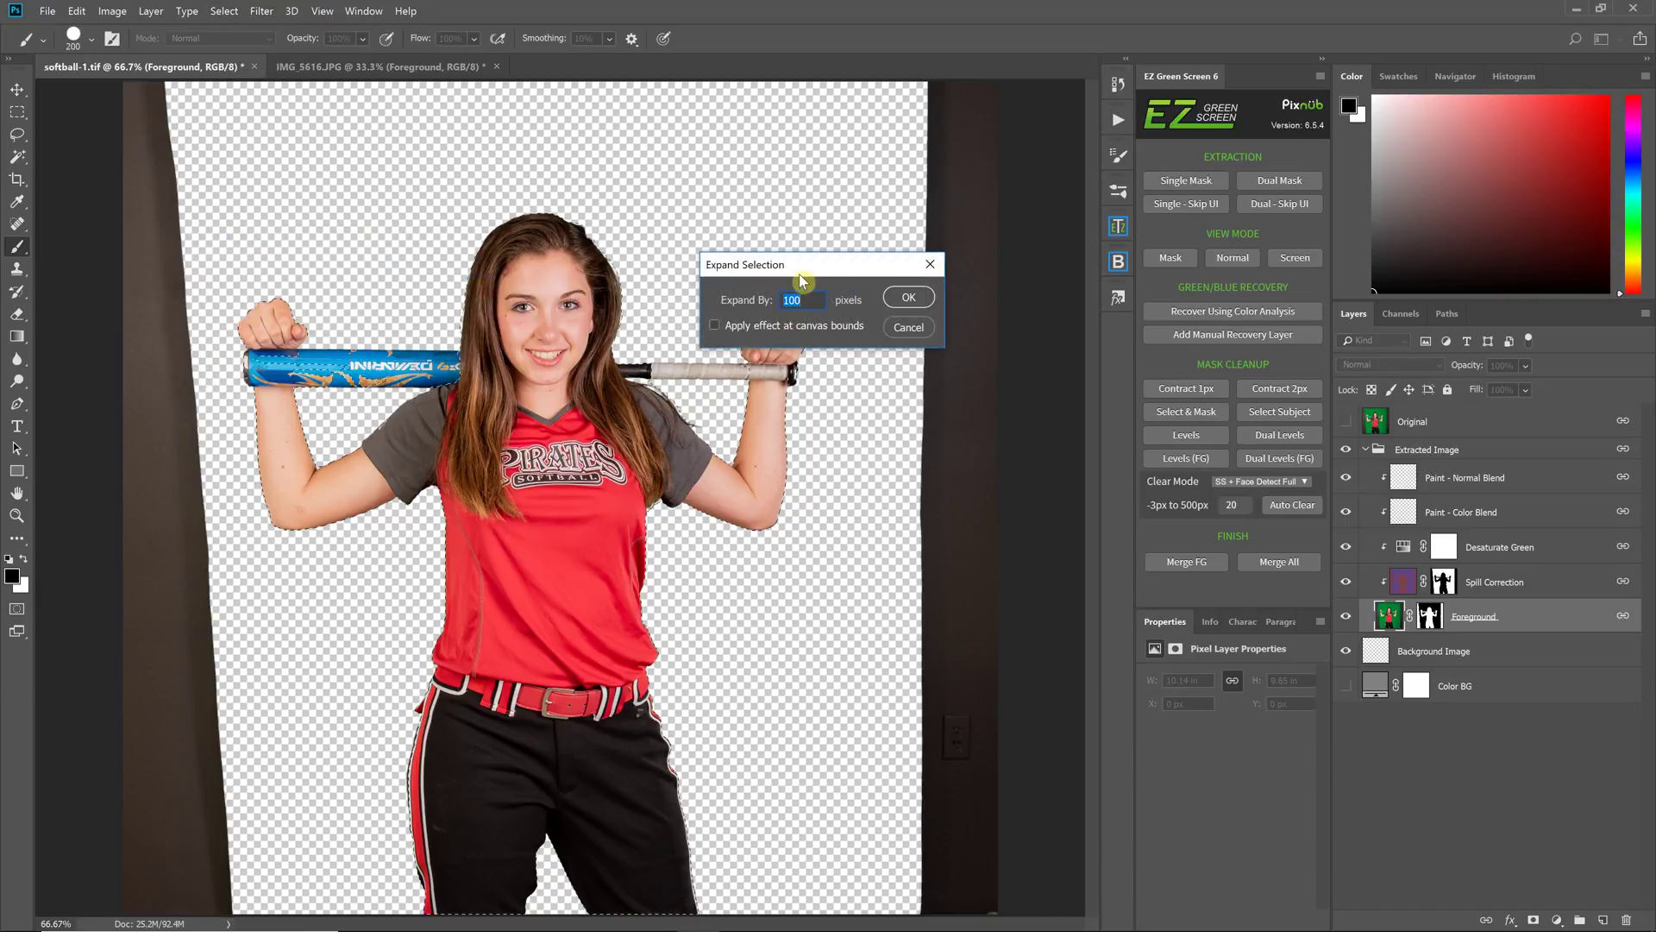
pyautogui.write('1')
pyautogui.click(908, 297)
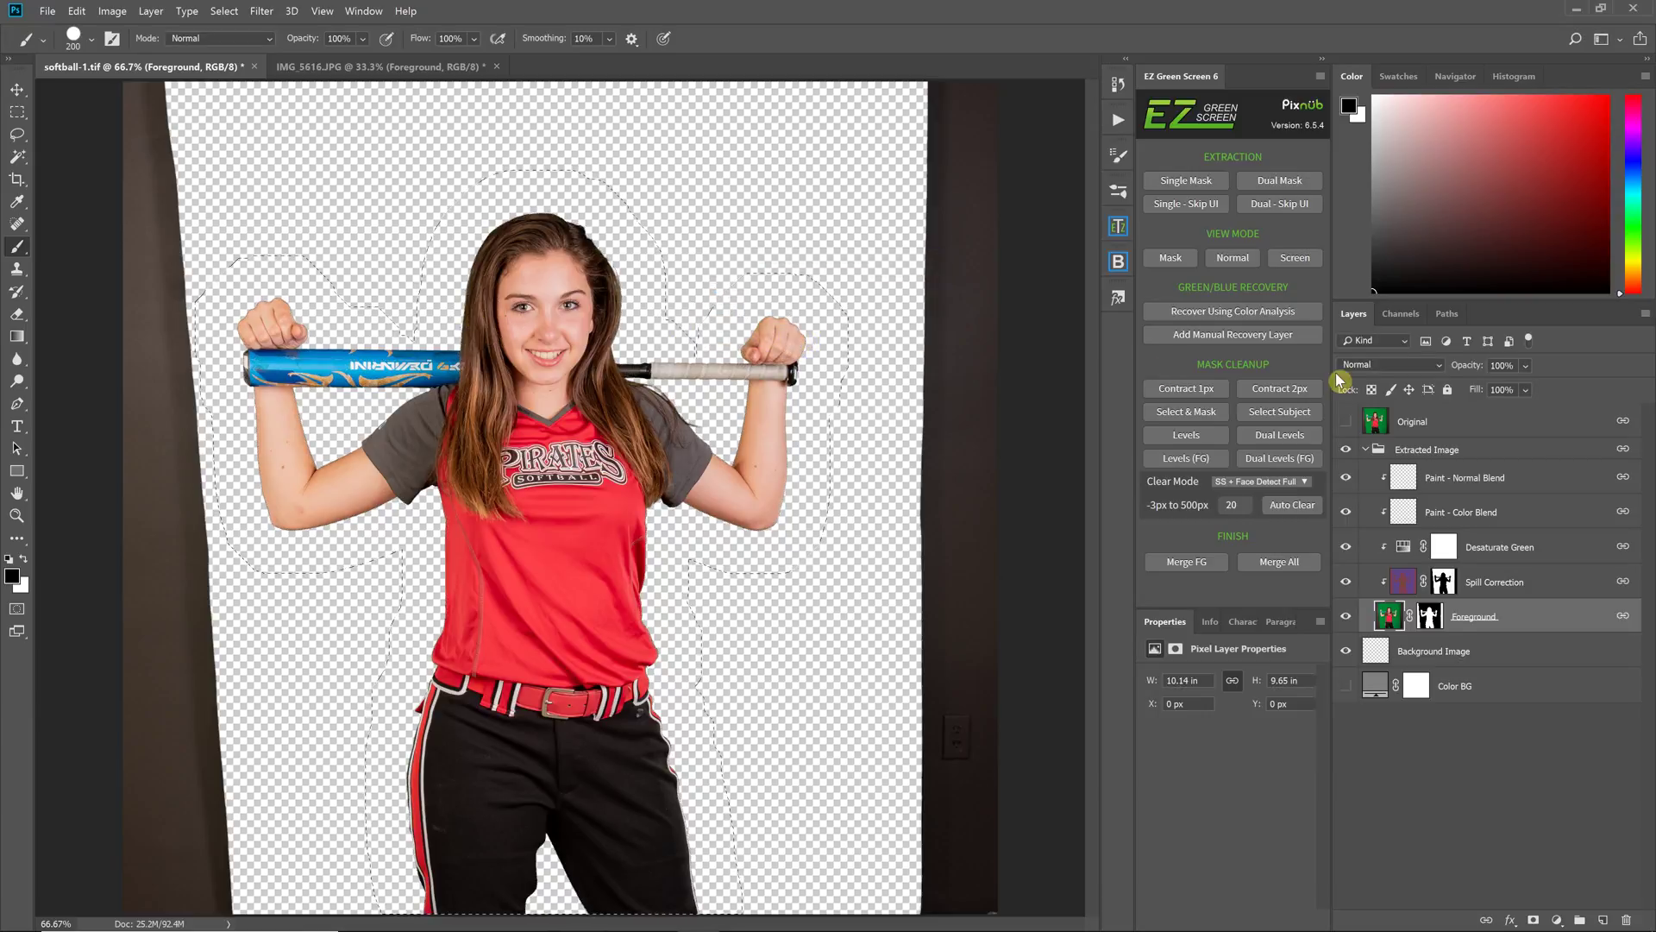
pyautogui.click(1446, 457)
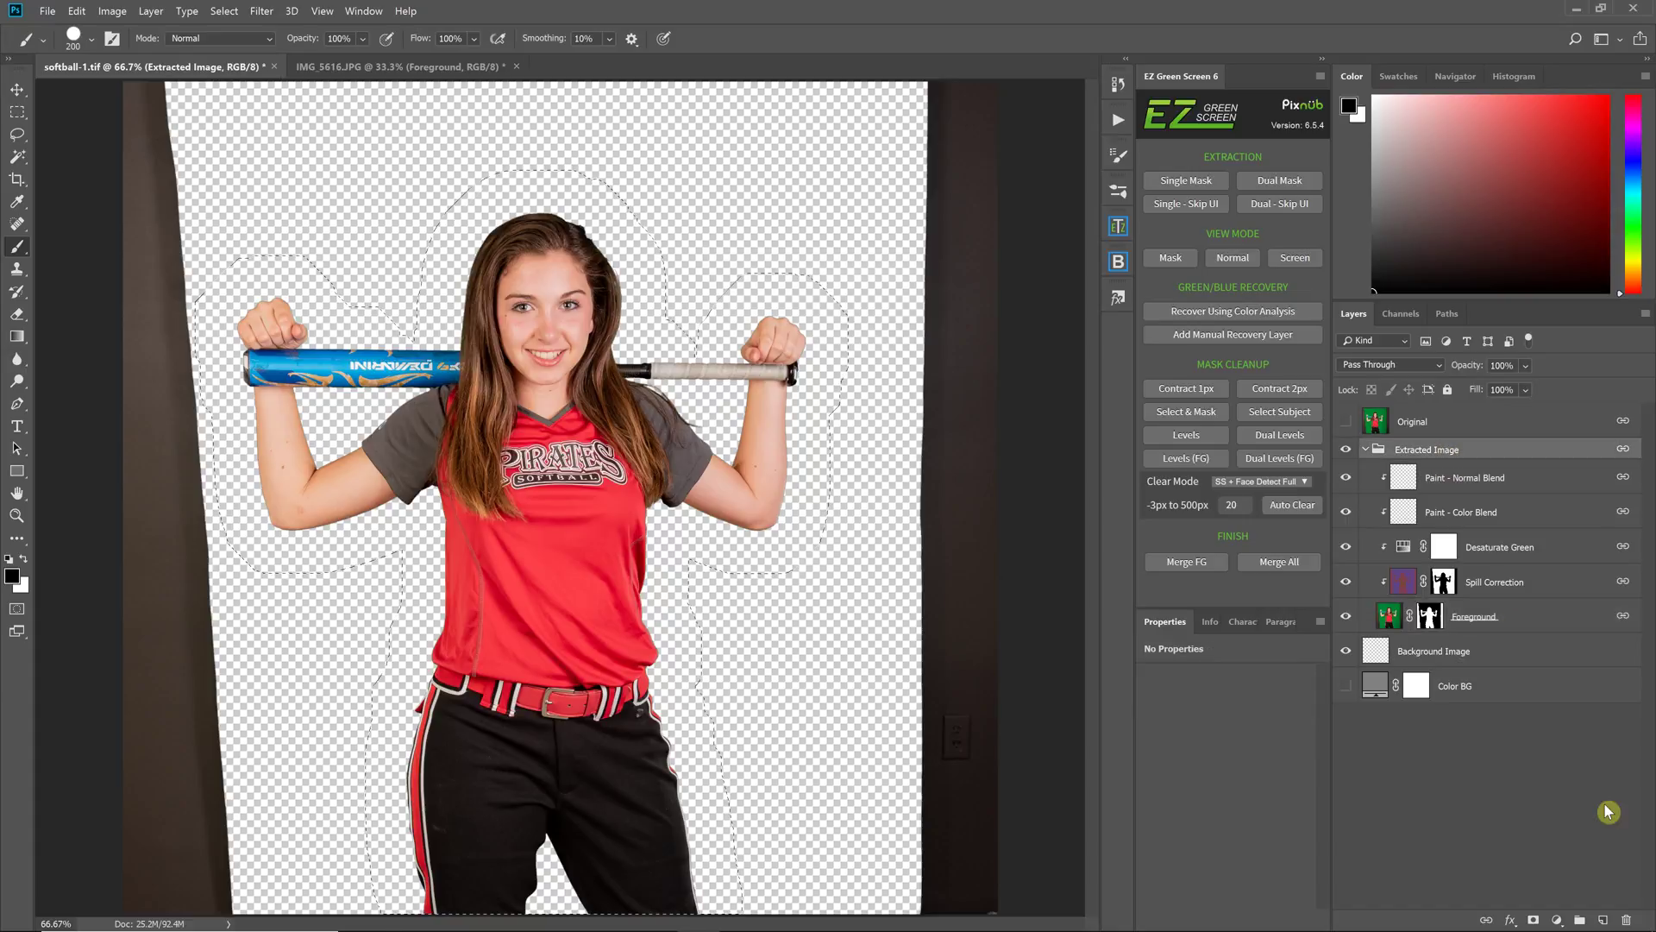
pyautogui.click(1533, 920)
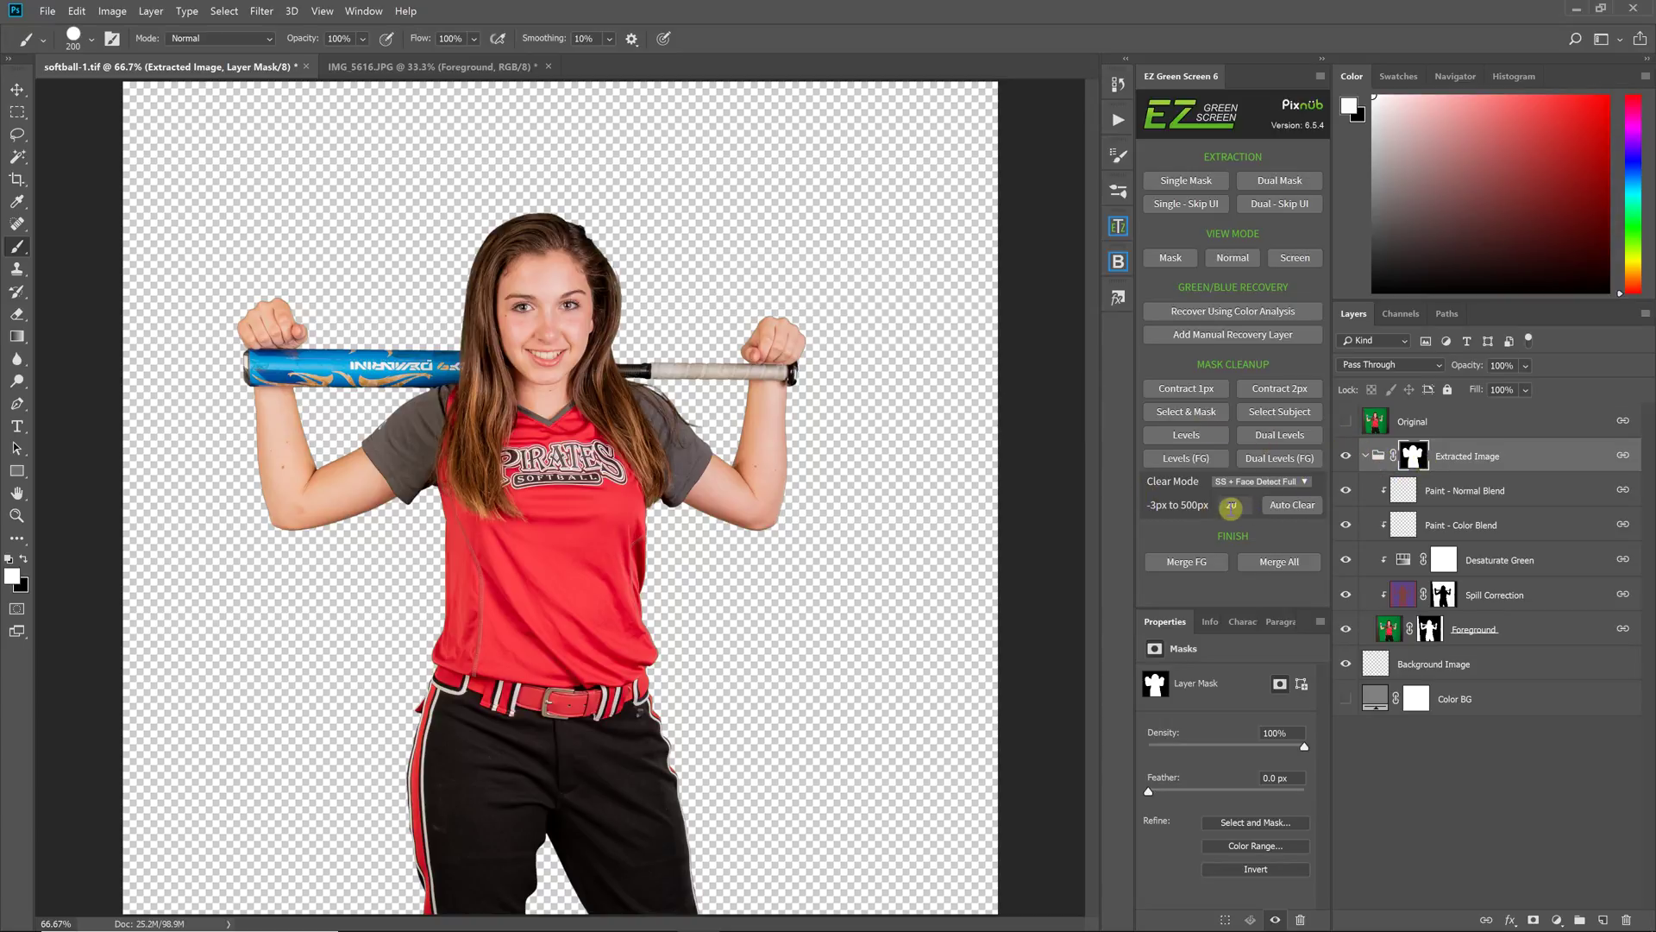
# Step: Delete the Extracted Image group's layer mask
pyautogui.moveTo(1414, 455); pyautogui.dragTo(1626, 918)
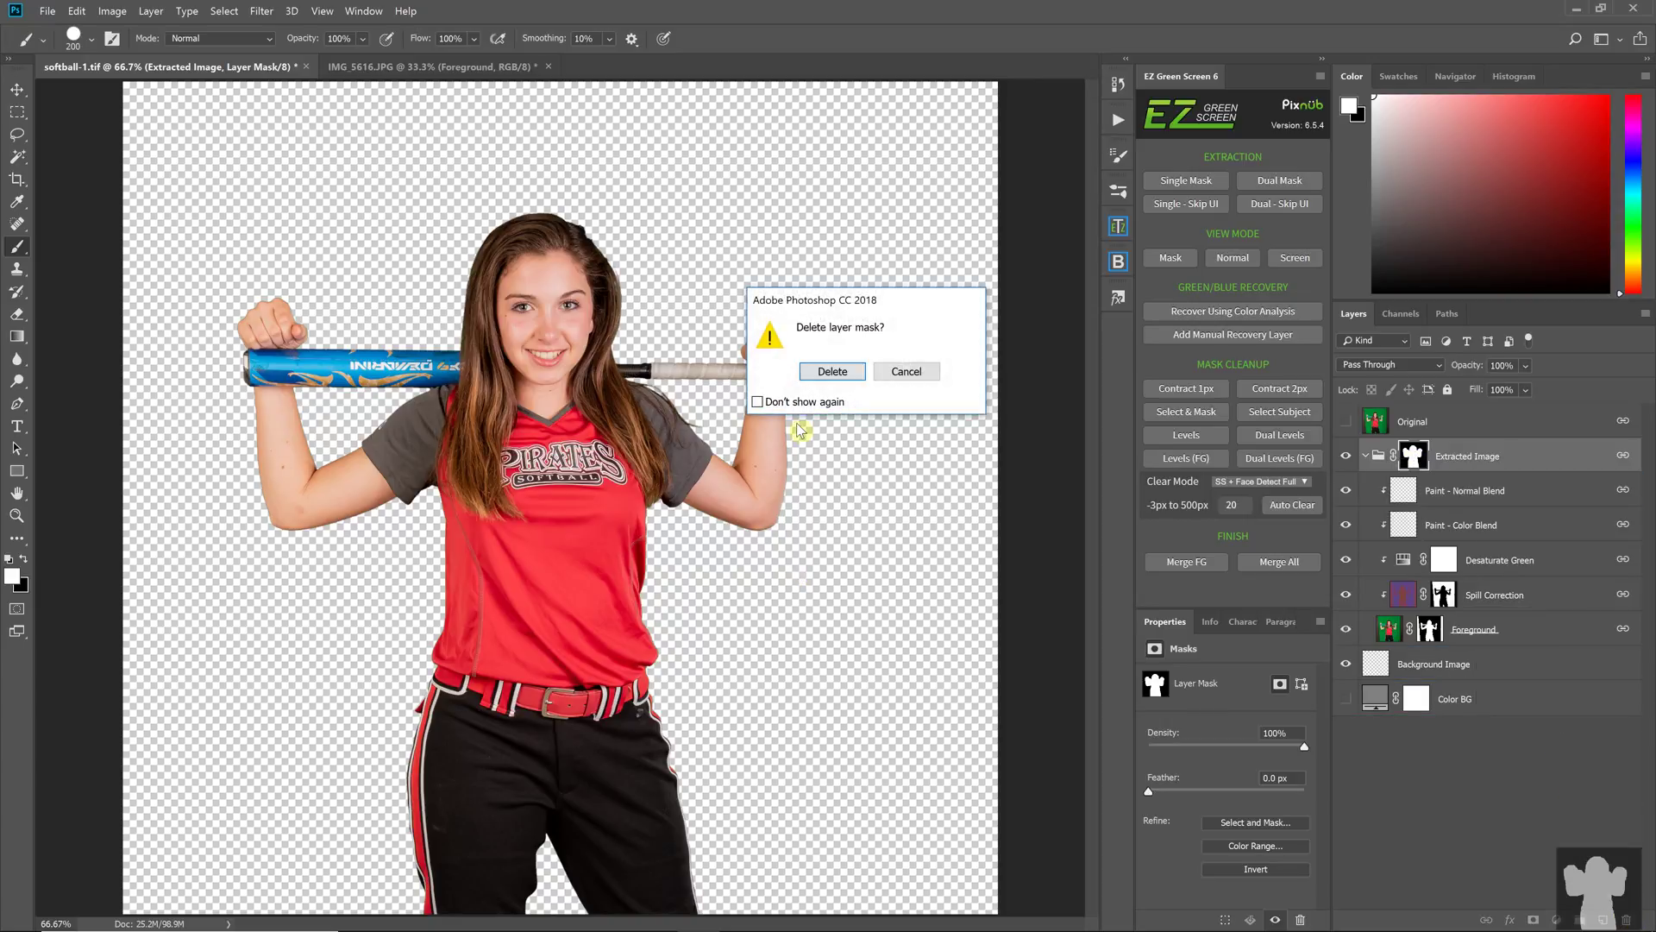
pyautogui.click(833, 372)
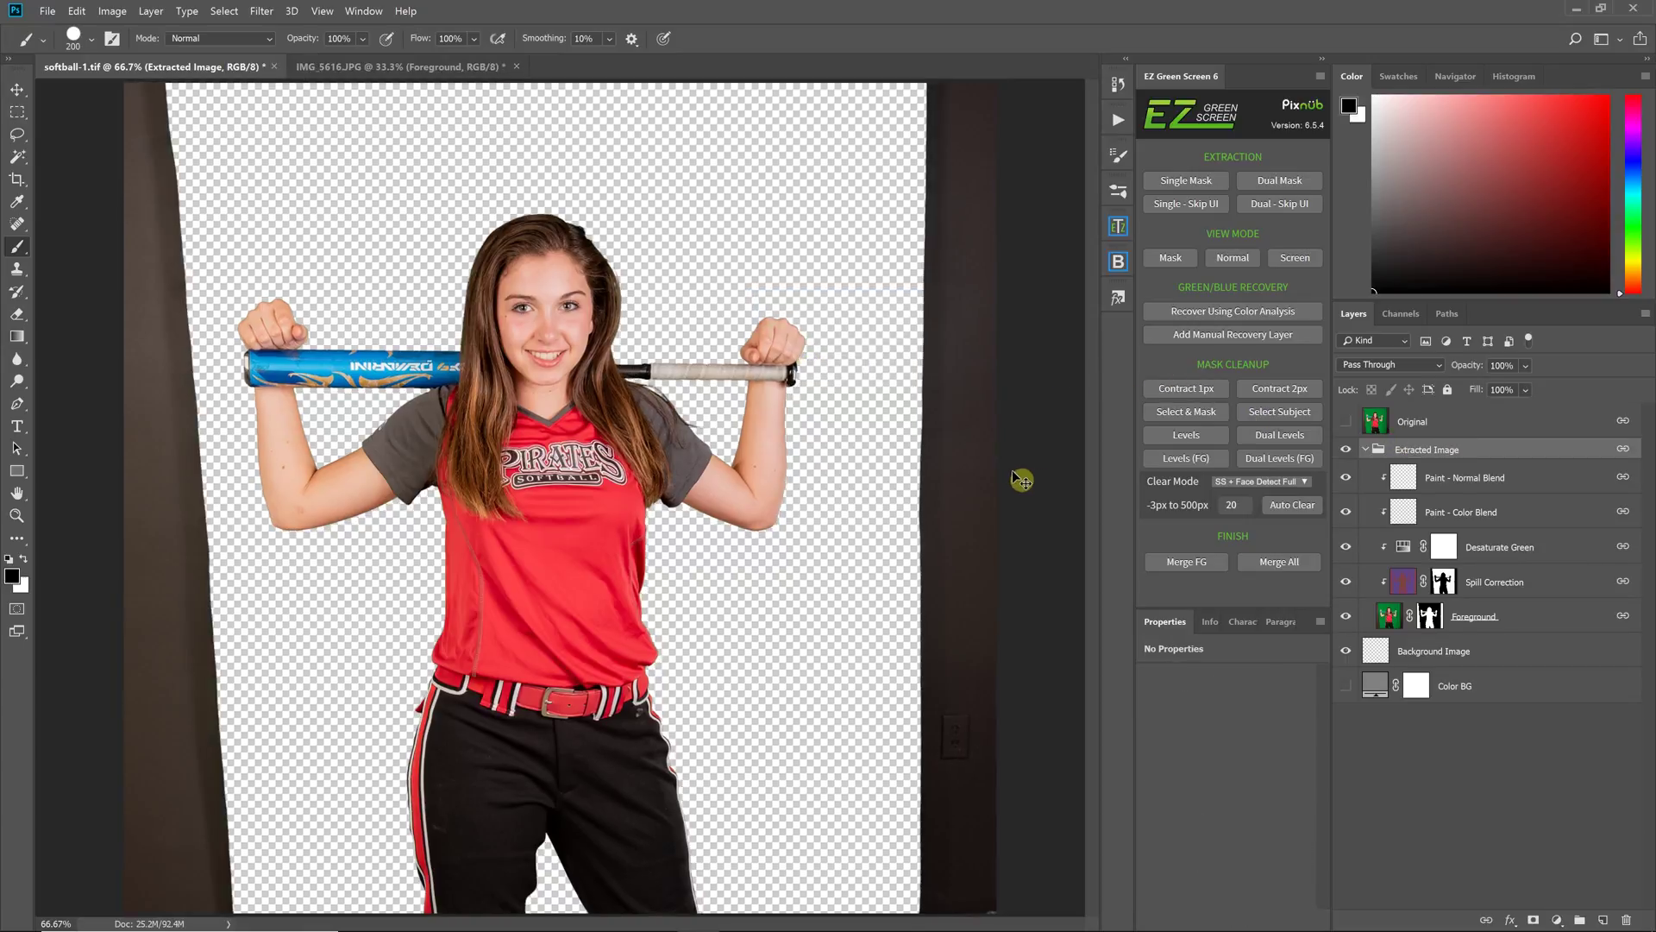
pyautogui.hotkey('ctrl', '-')
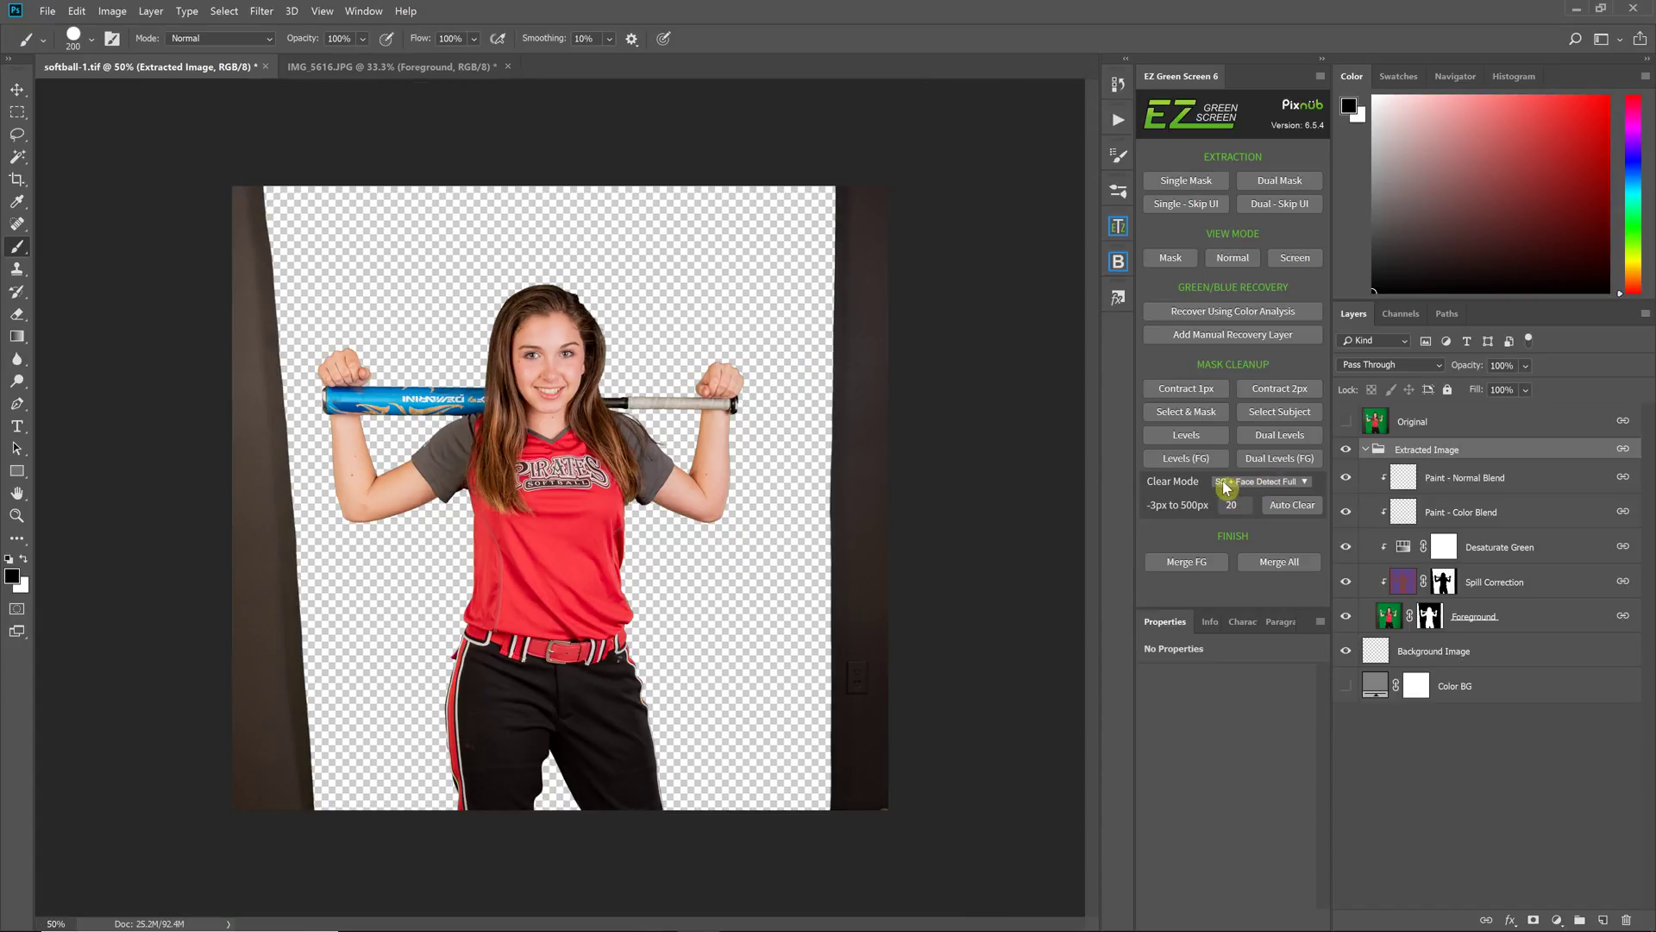
pyautogui.click(1242, 483)
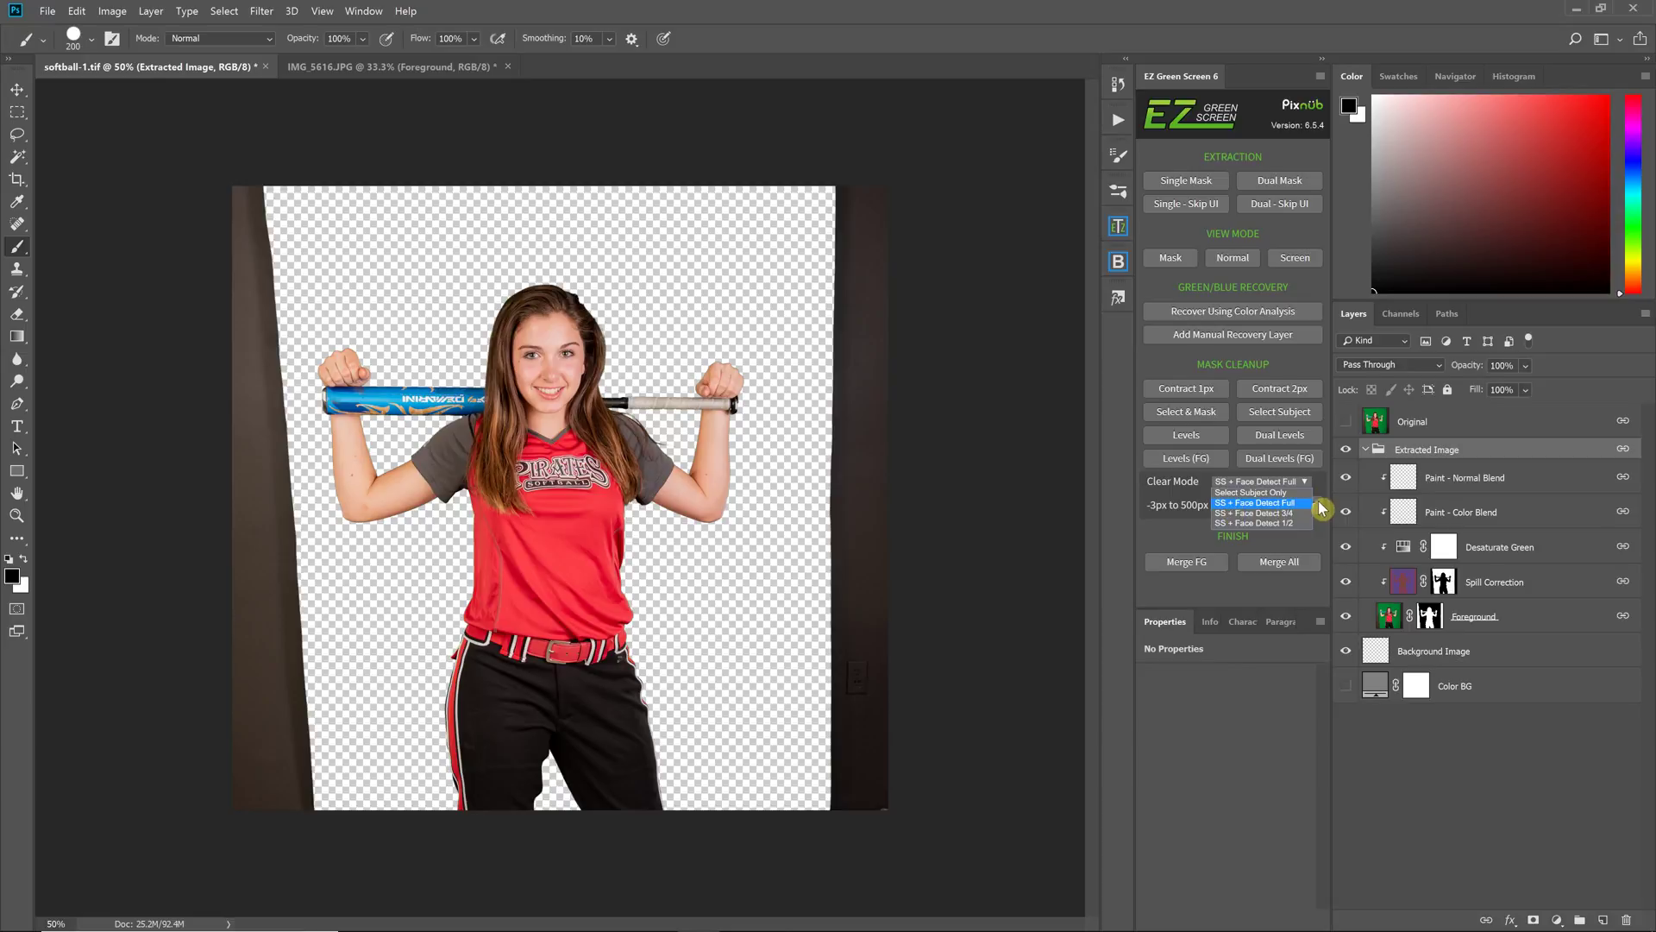
pyautogui.click(1214, 503)
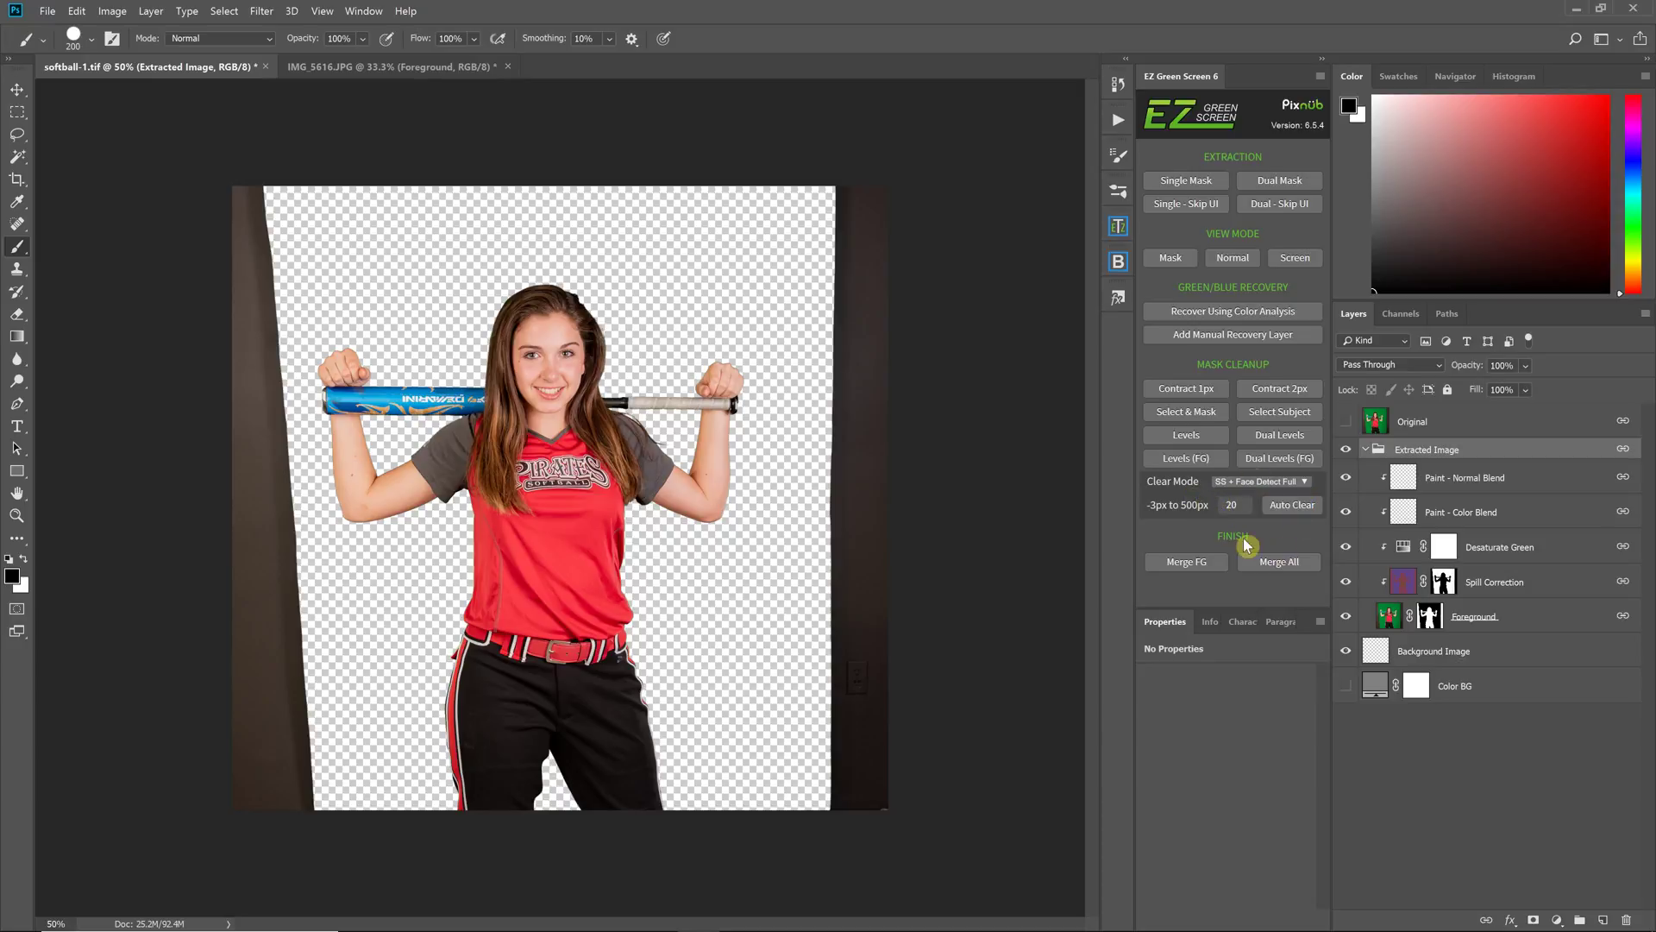
pyautogui.click(1305, 488)
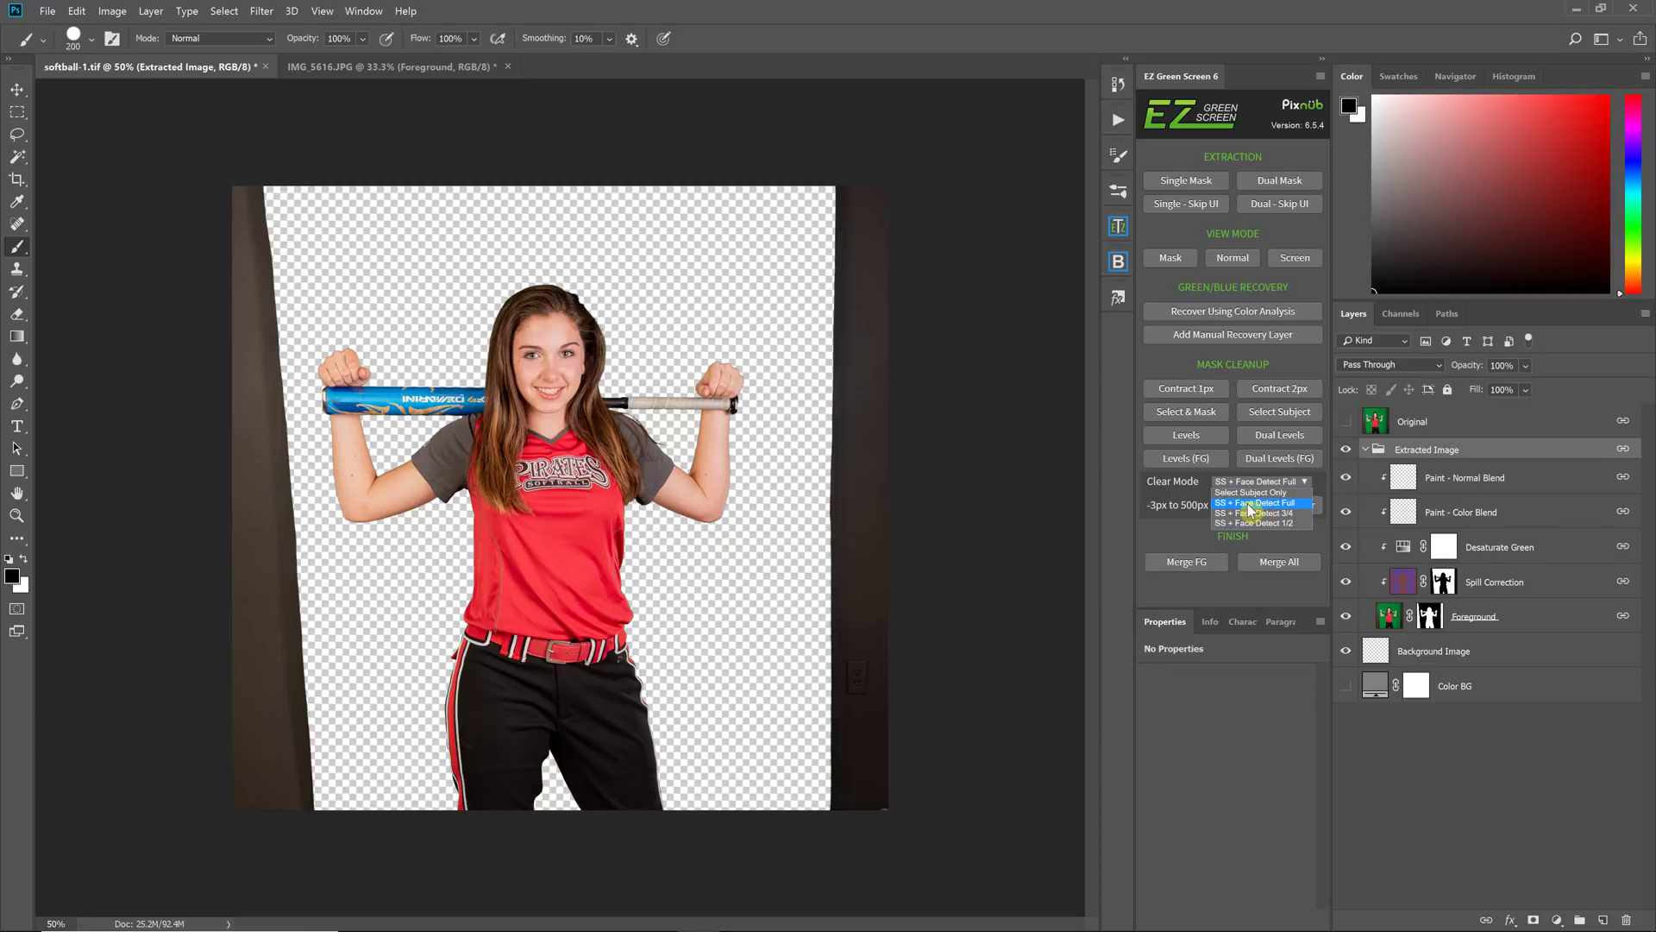
pyautogui.click(1155, 497)
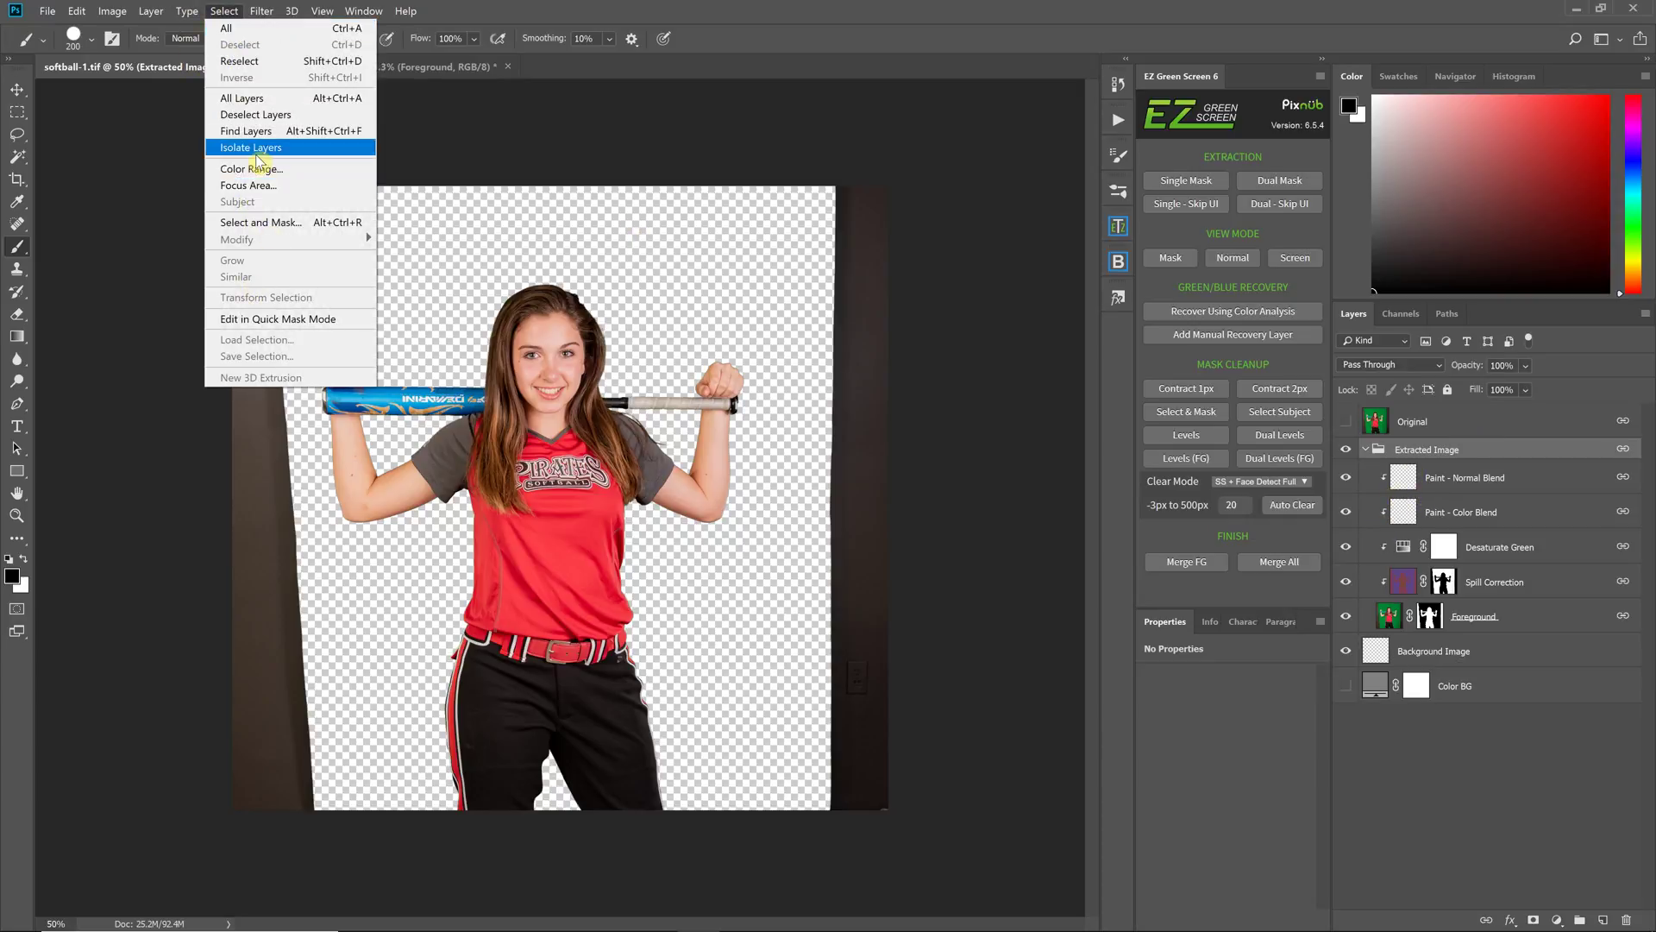
# Step: Run Select Subject on the Foreground layer's image
pyautogui.click(1374, 618)
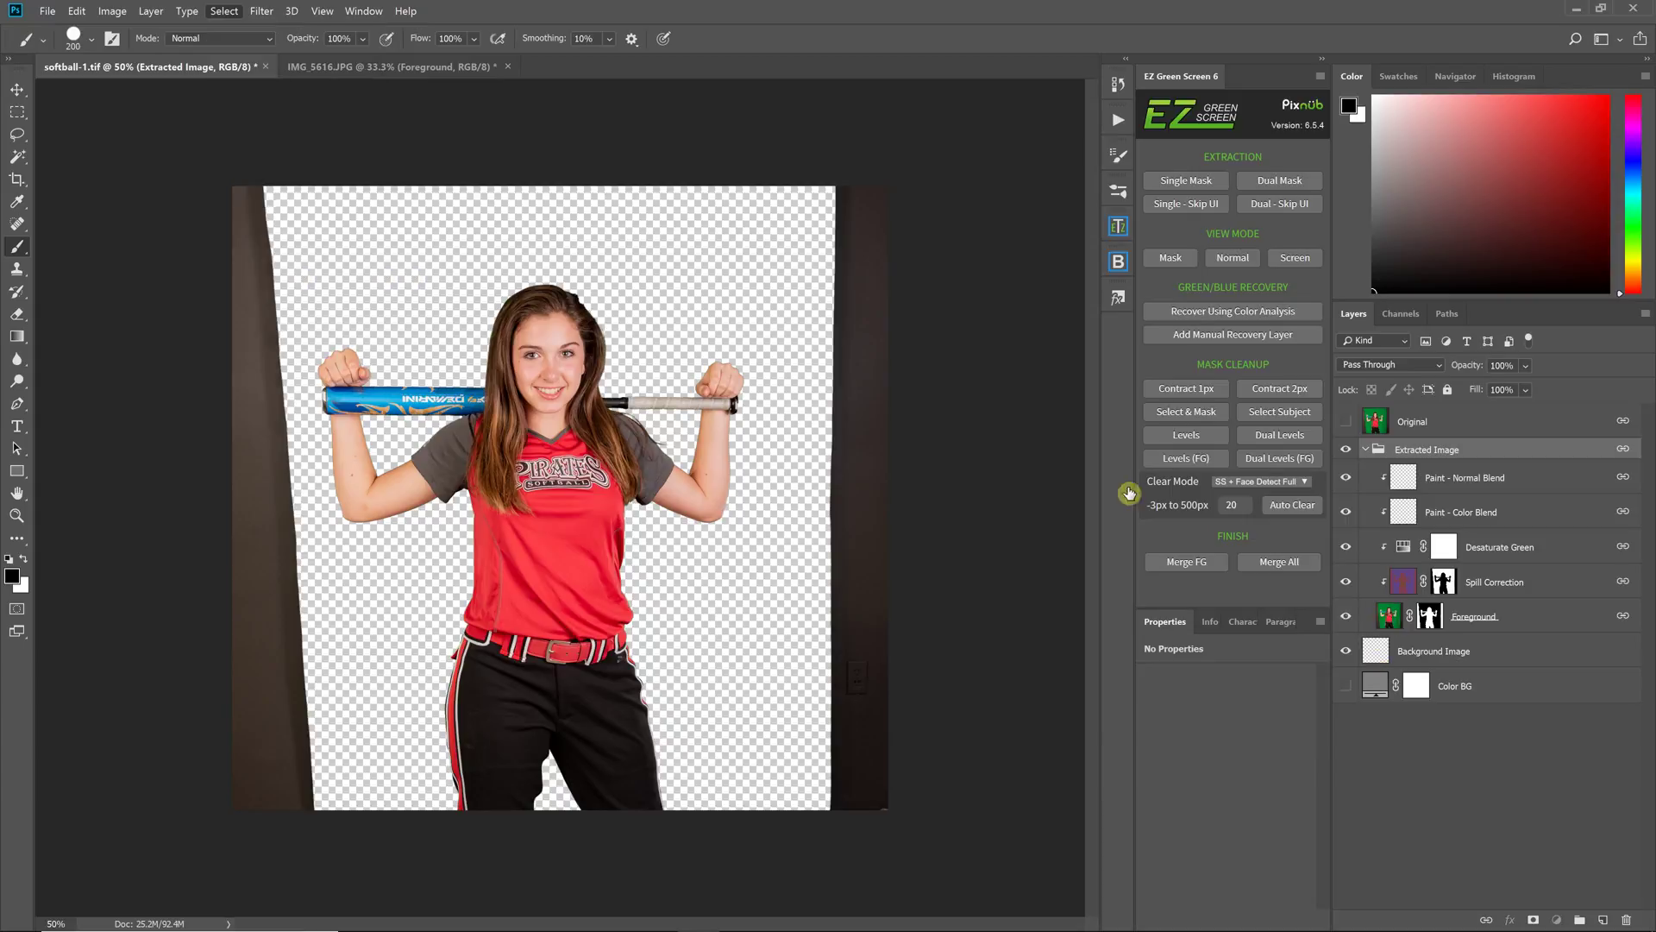
pyautogui.click(1380, 616)
pyautogui.click(223, 11)
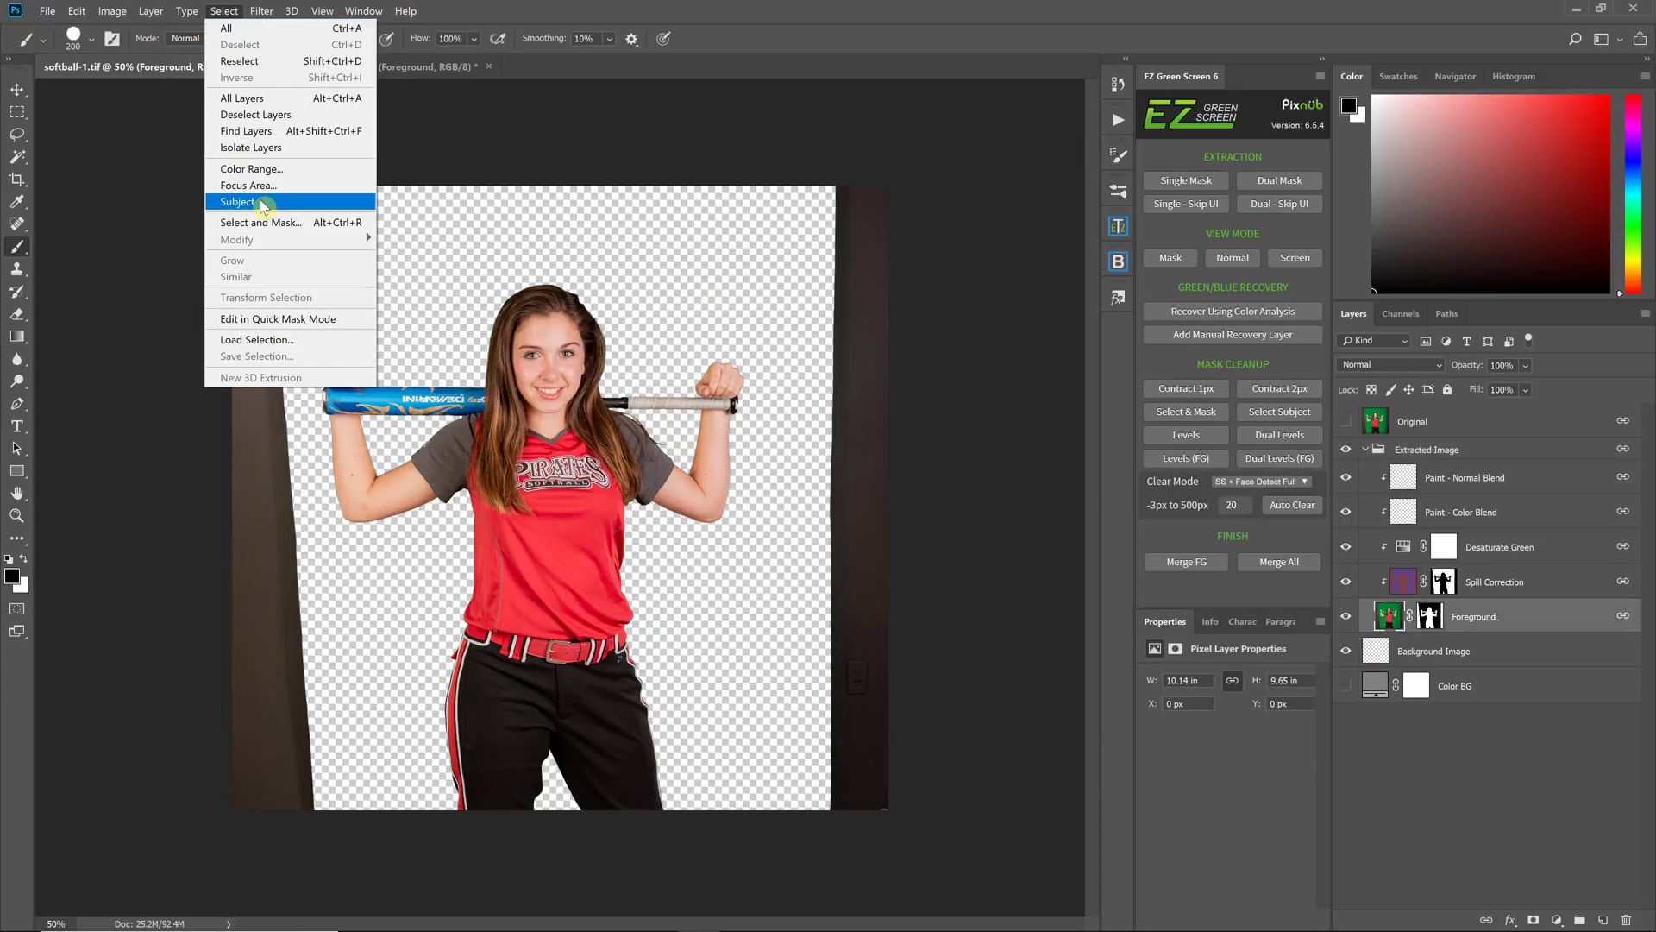
pyautogui.click(262, 203)
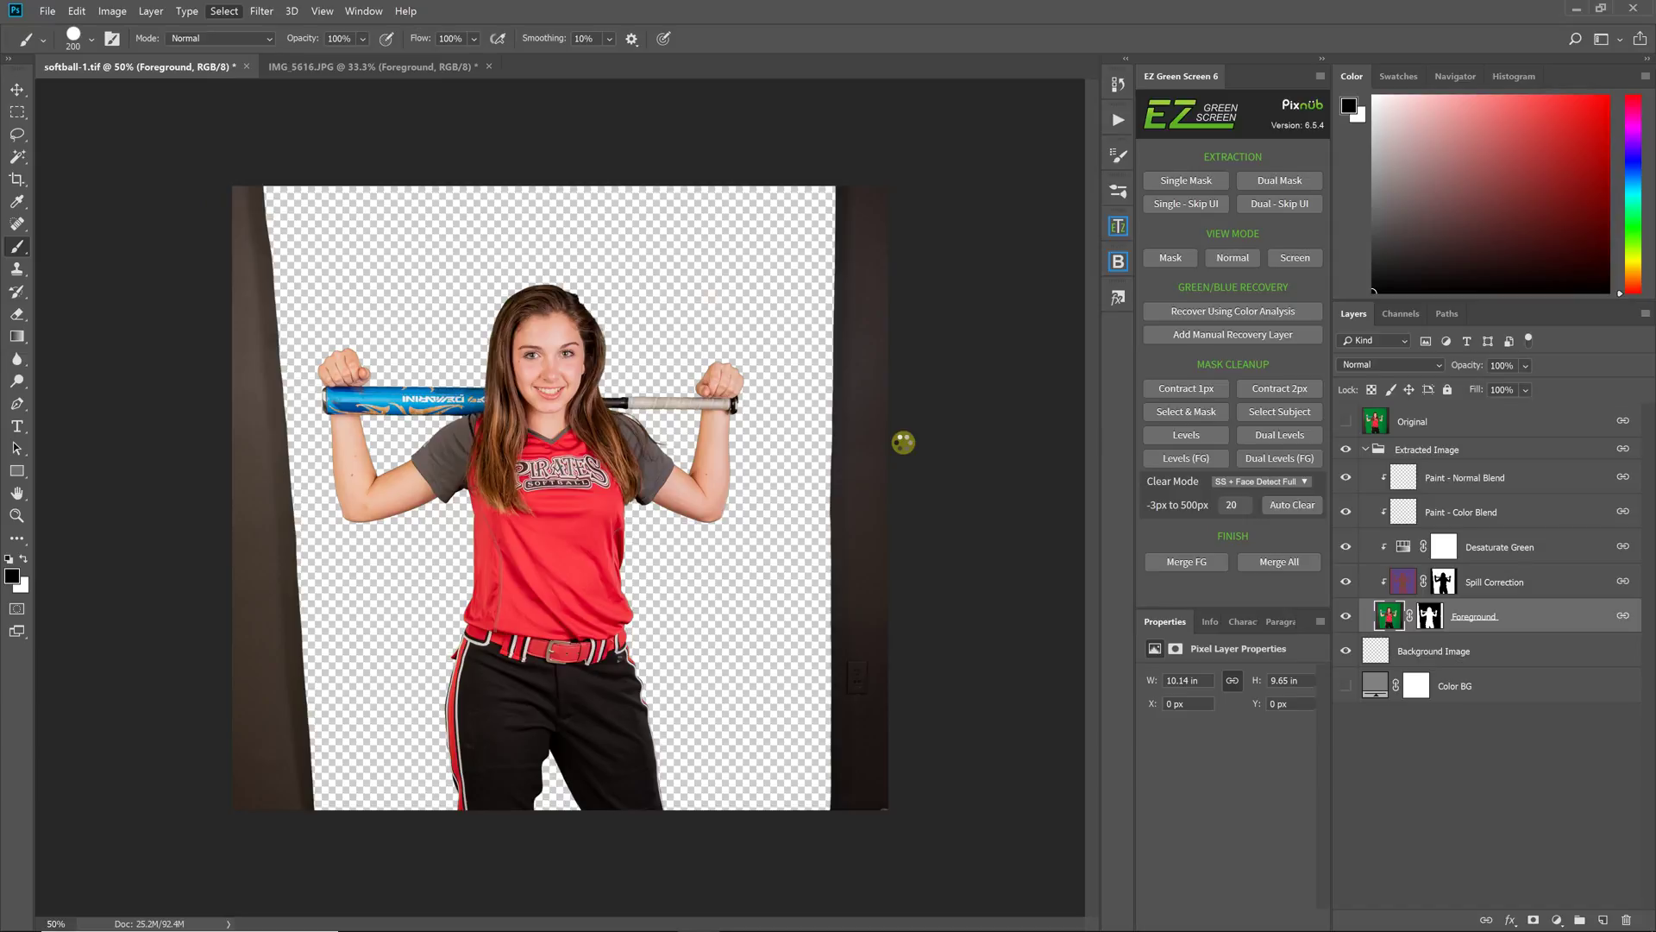
# Step: Expand the subject selection by 20 pixels and add it as a layer mask on the Extracted Image group
pyautogui.click(228, 12)
pyautogui.moveTo(285, 241)
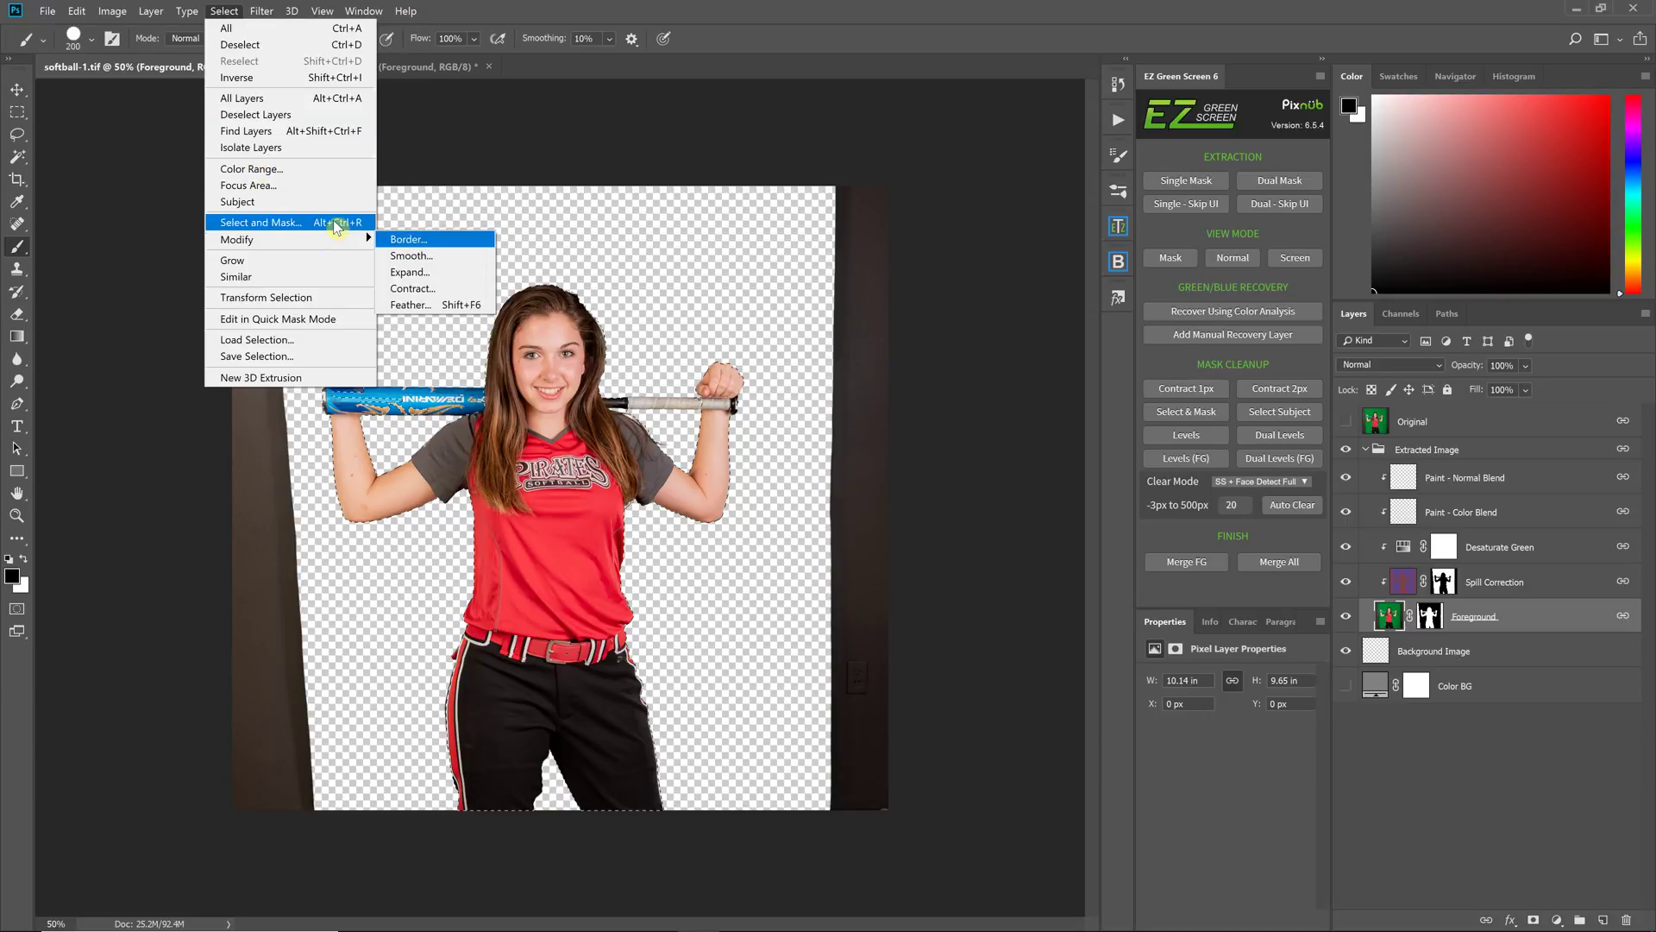
pyautogui.click(414, 273)
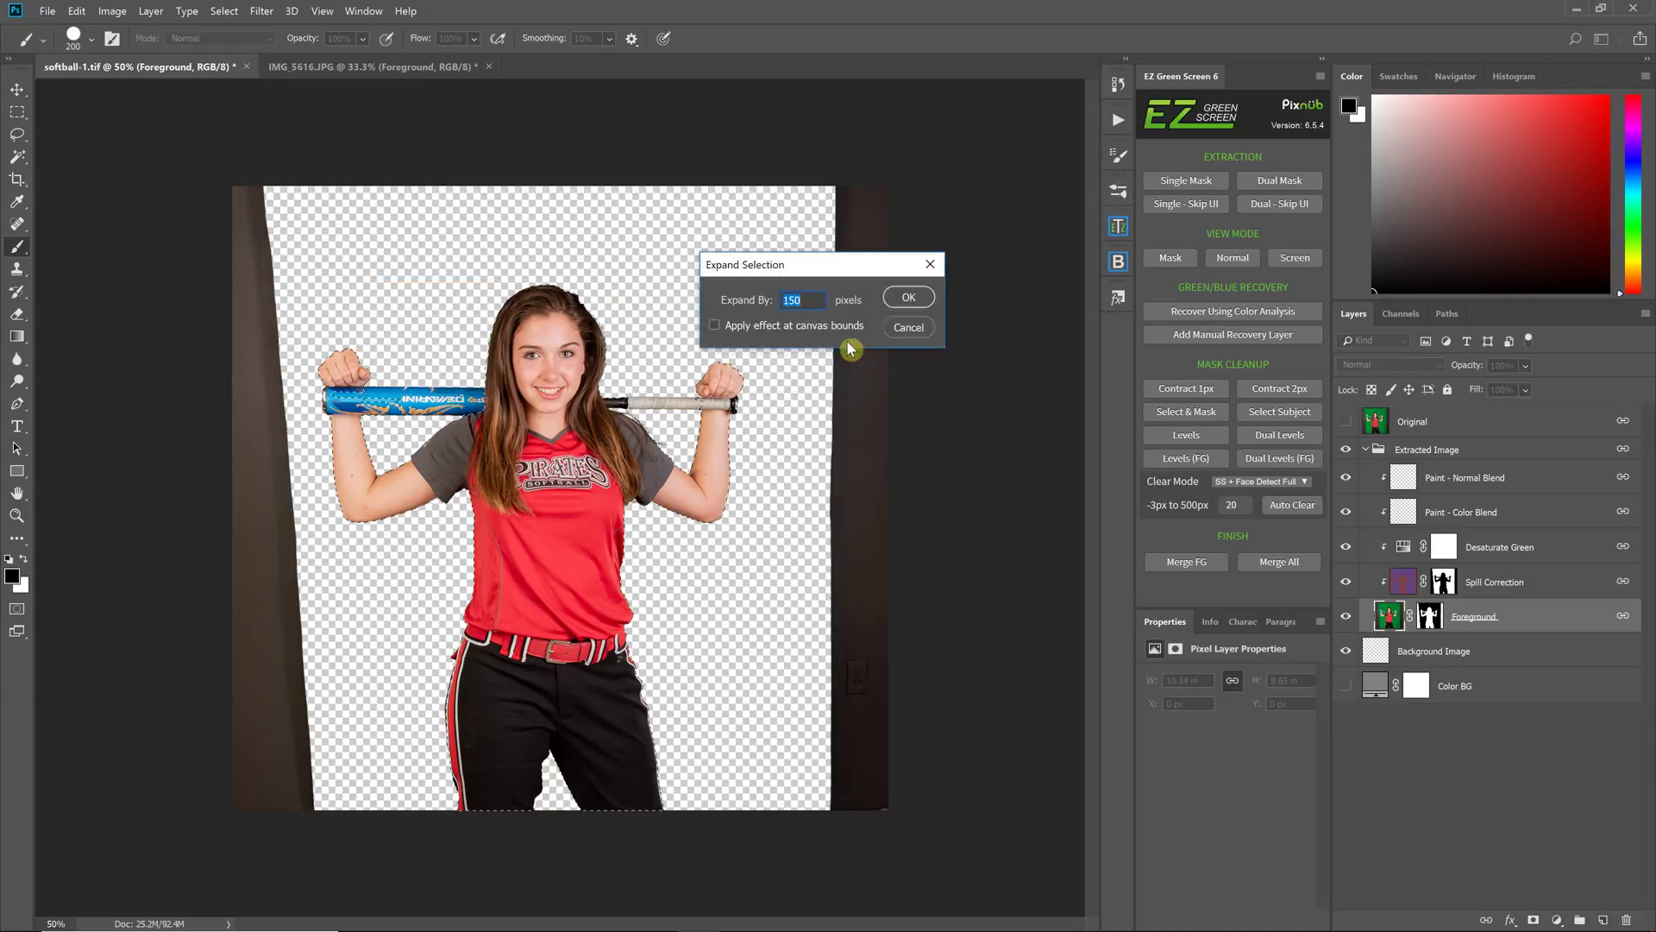
pyautogui.click(909, 301)
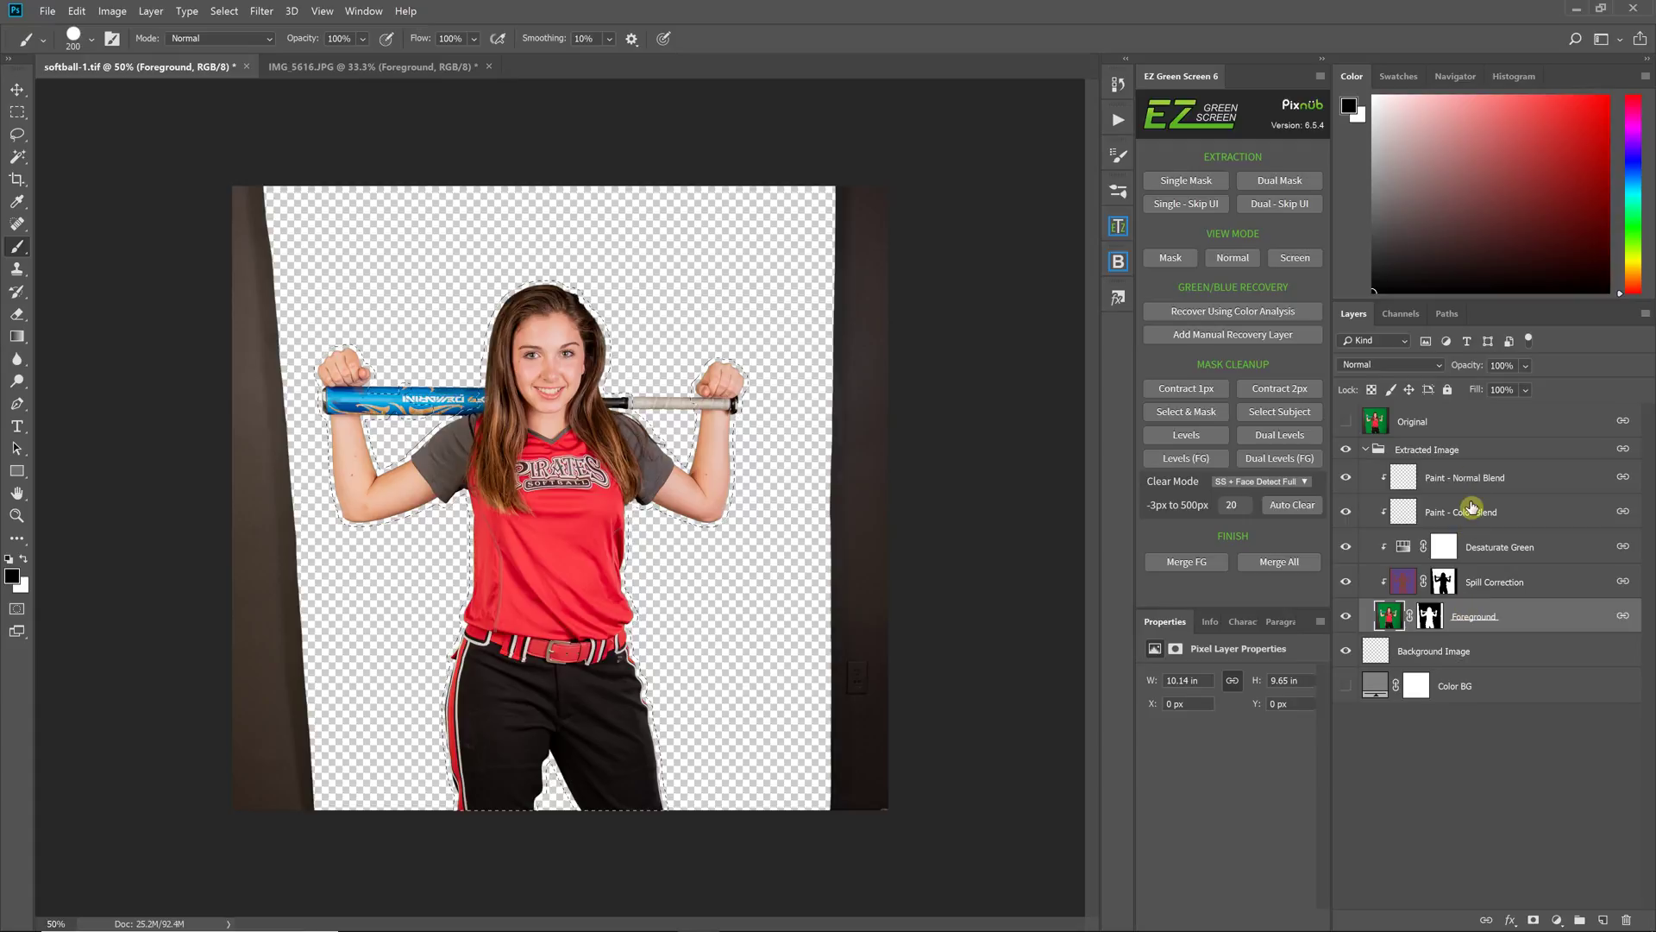
pyautogui.click(1466, 449)
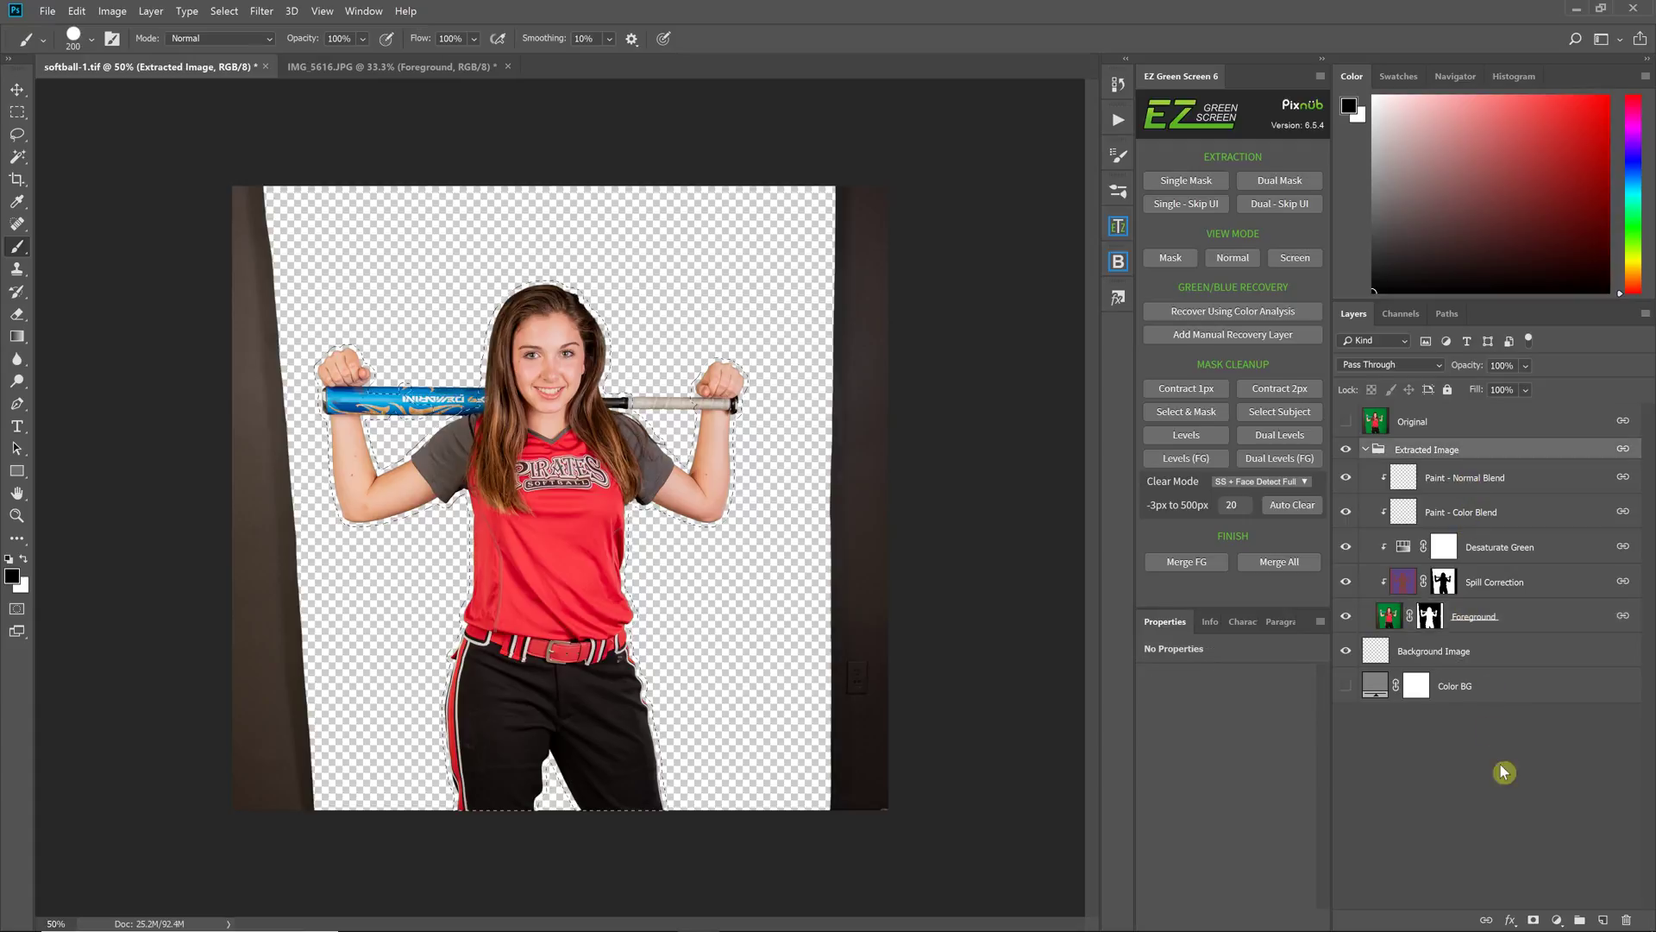
pyautogui.click(1531, 921)
pyautogui.press('x')
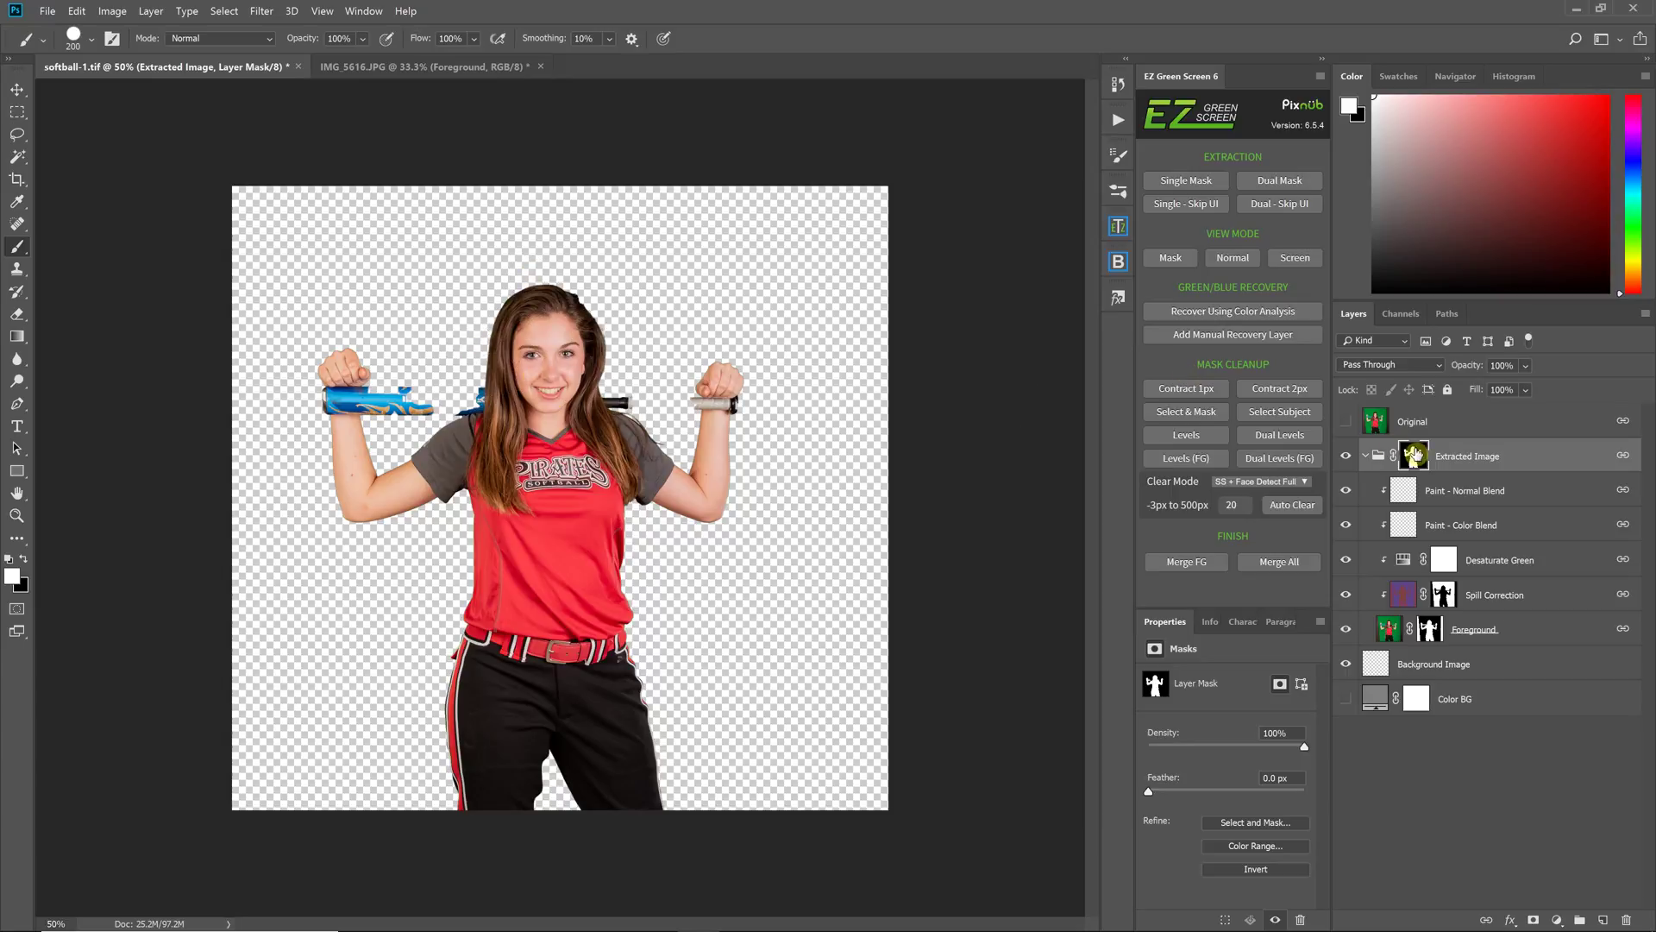
# Step: Display the Foreground layer's mask on its own and select the white player-and-bat shape with the Magic Wand
pyautogui.click(1430, 630)
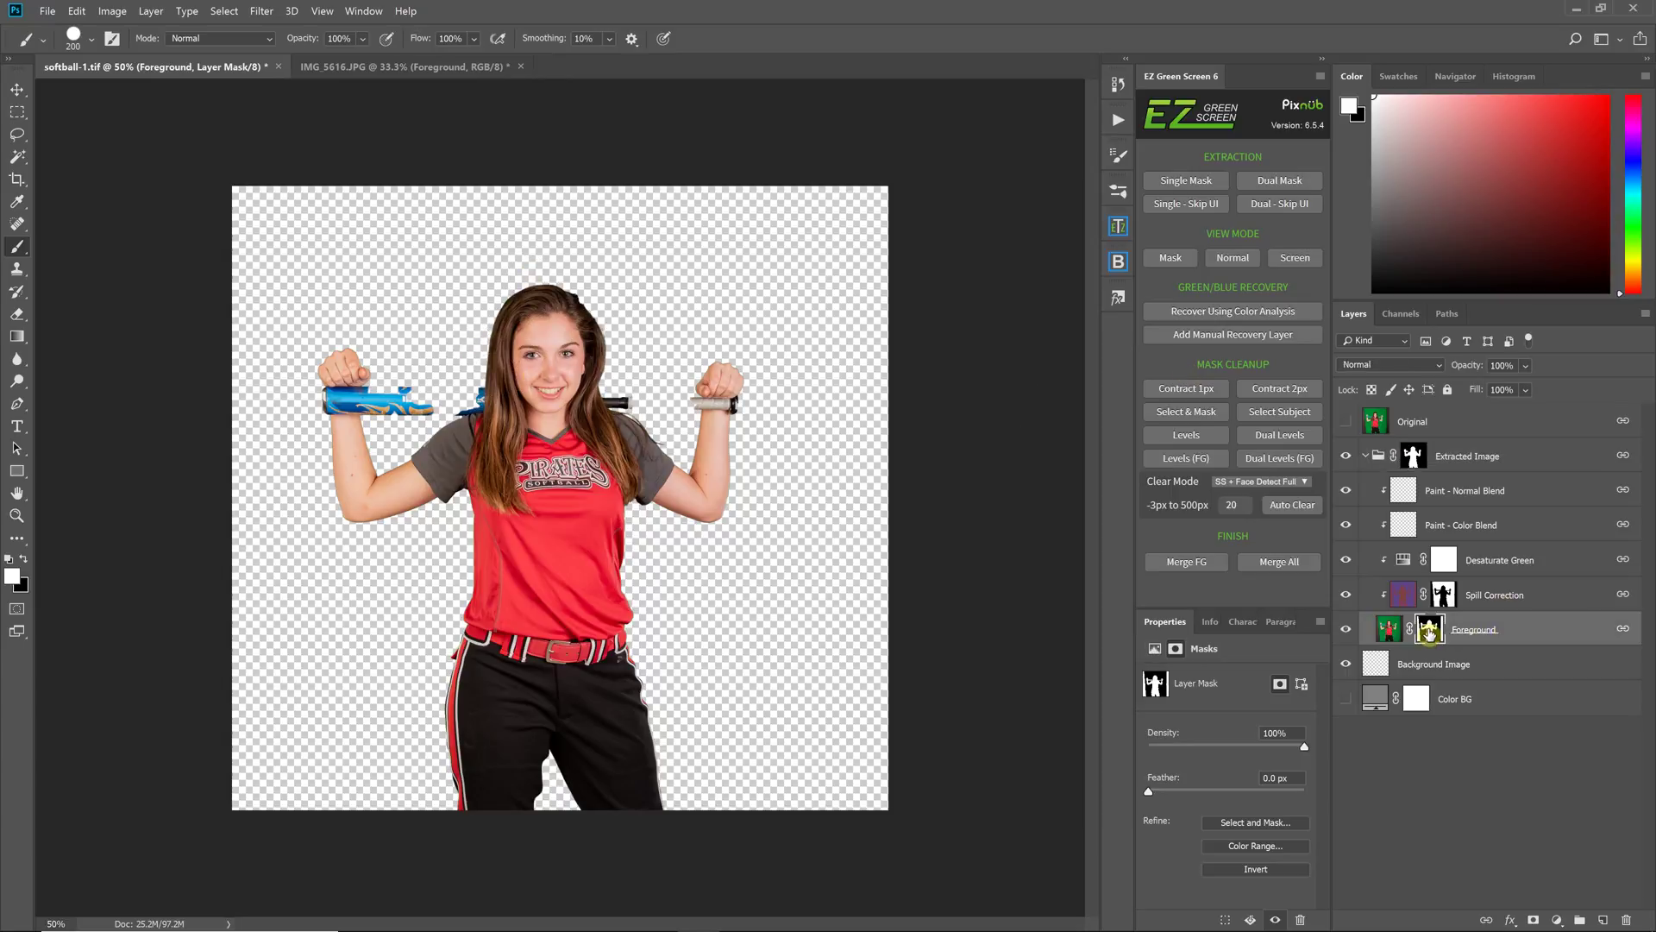
pyautogui.keyDown('alt'); pyautogui.click(1429, 630); pyautogui.keyUp('alt')
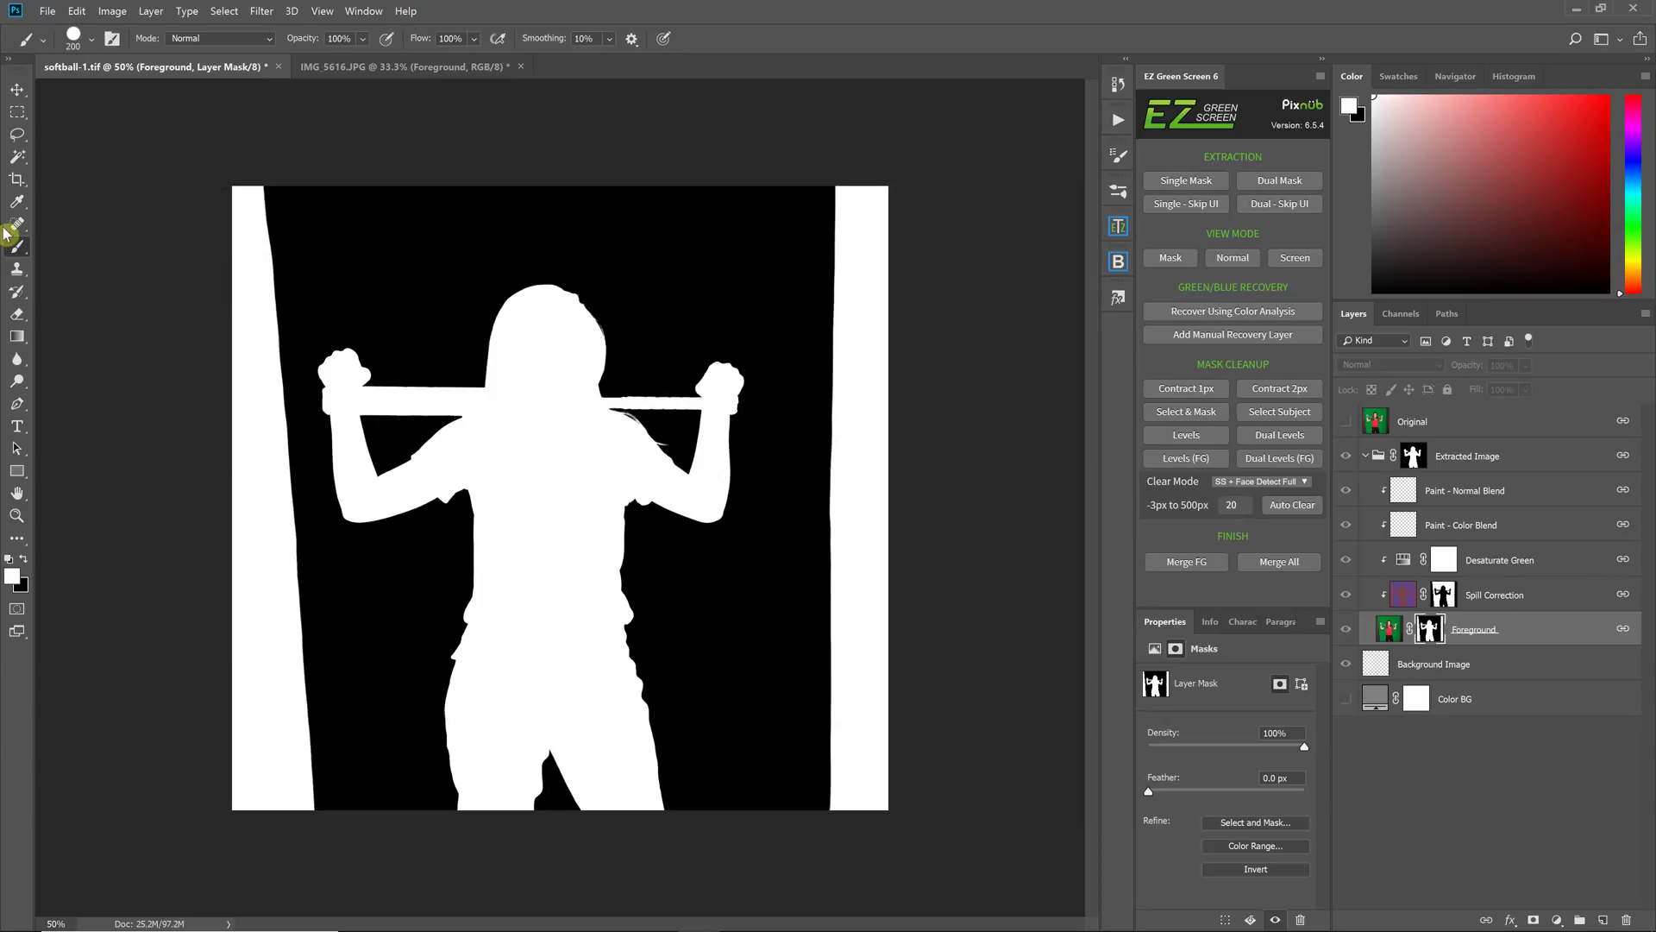
pyautogui.click(17, 158)
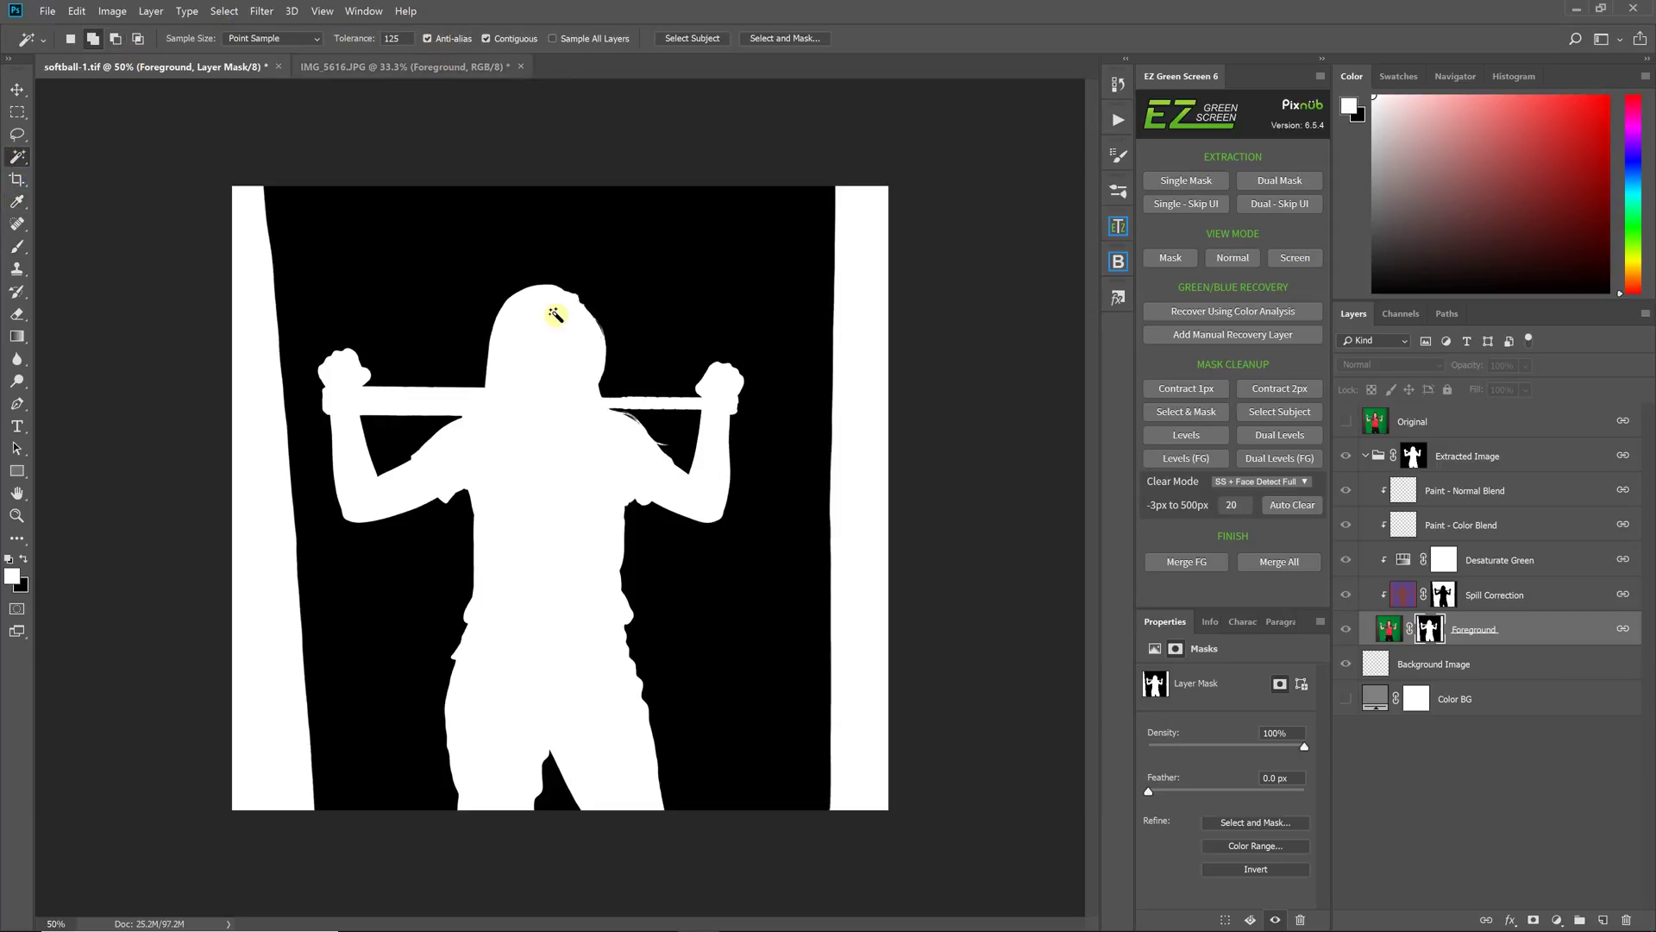
pyautogui.click(550, 360)
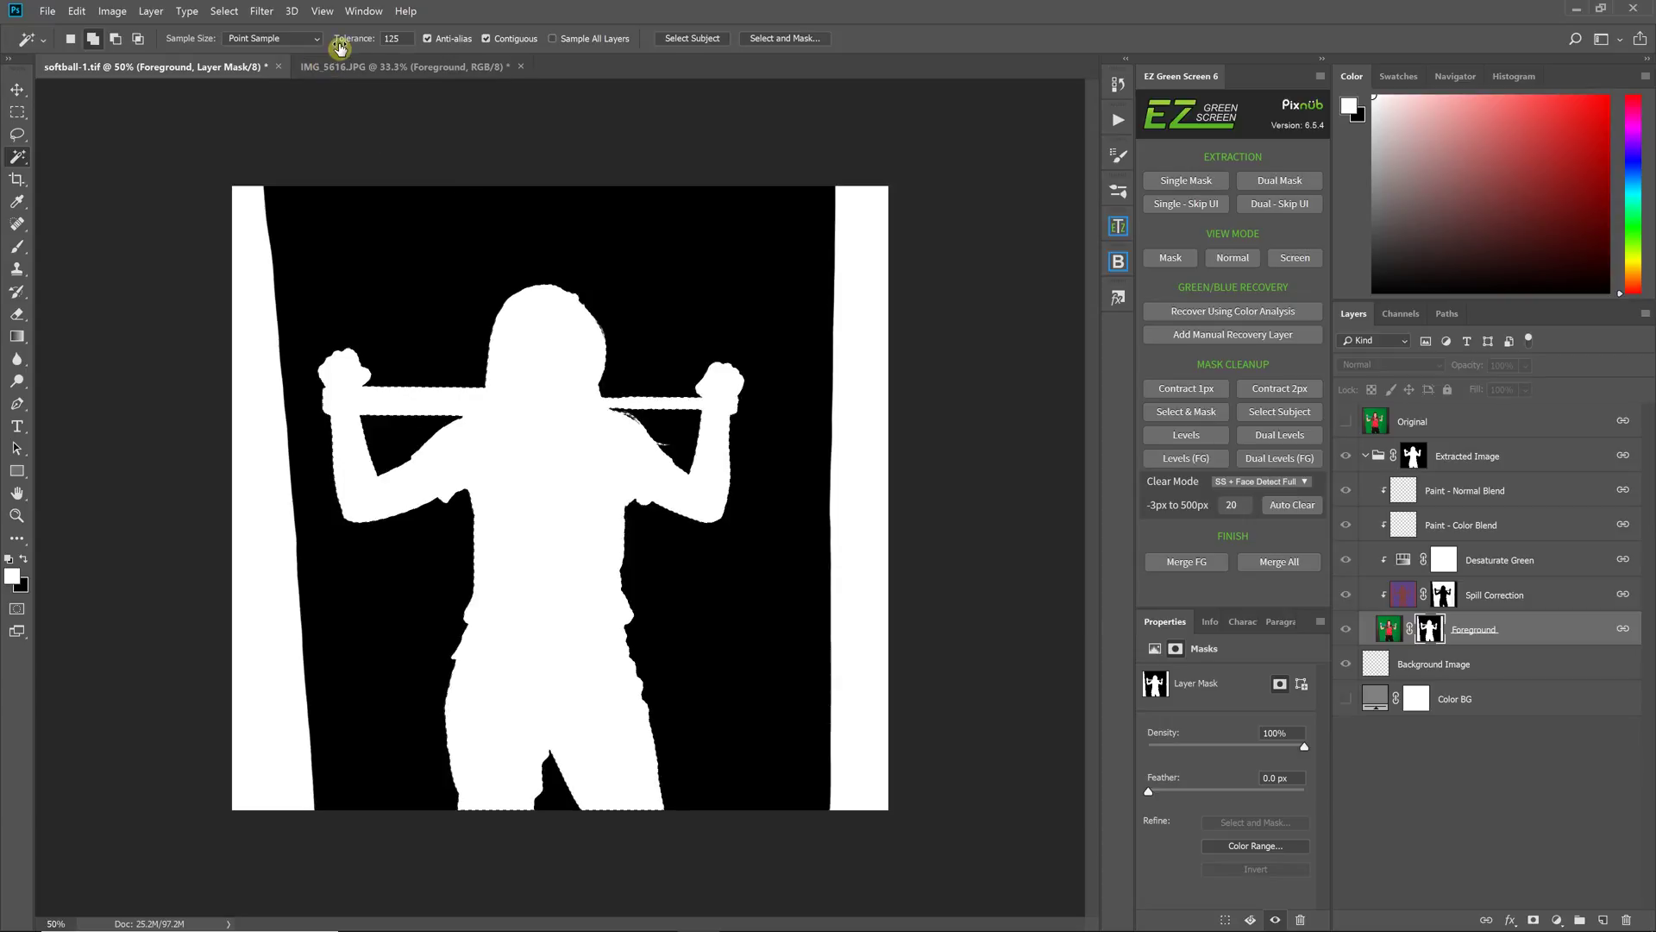
# Step: Expand the player-and-bat selection from the Foreground mask by 20 pixels
pyautogui.click(224, 11)
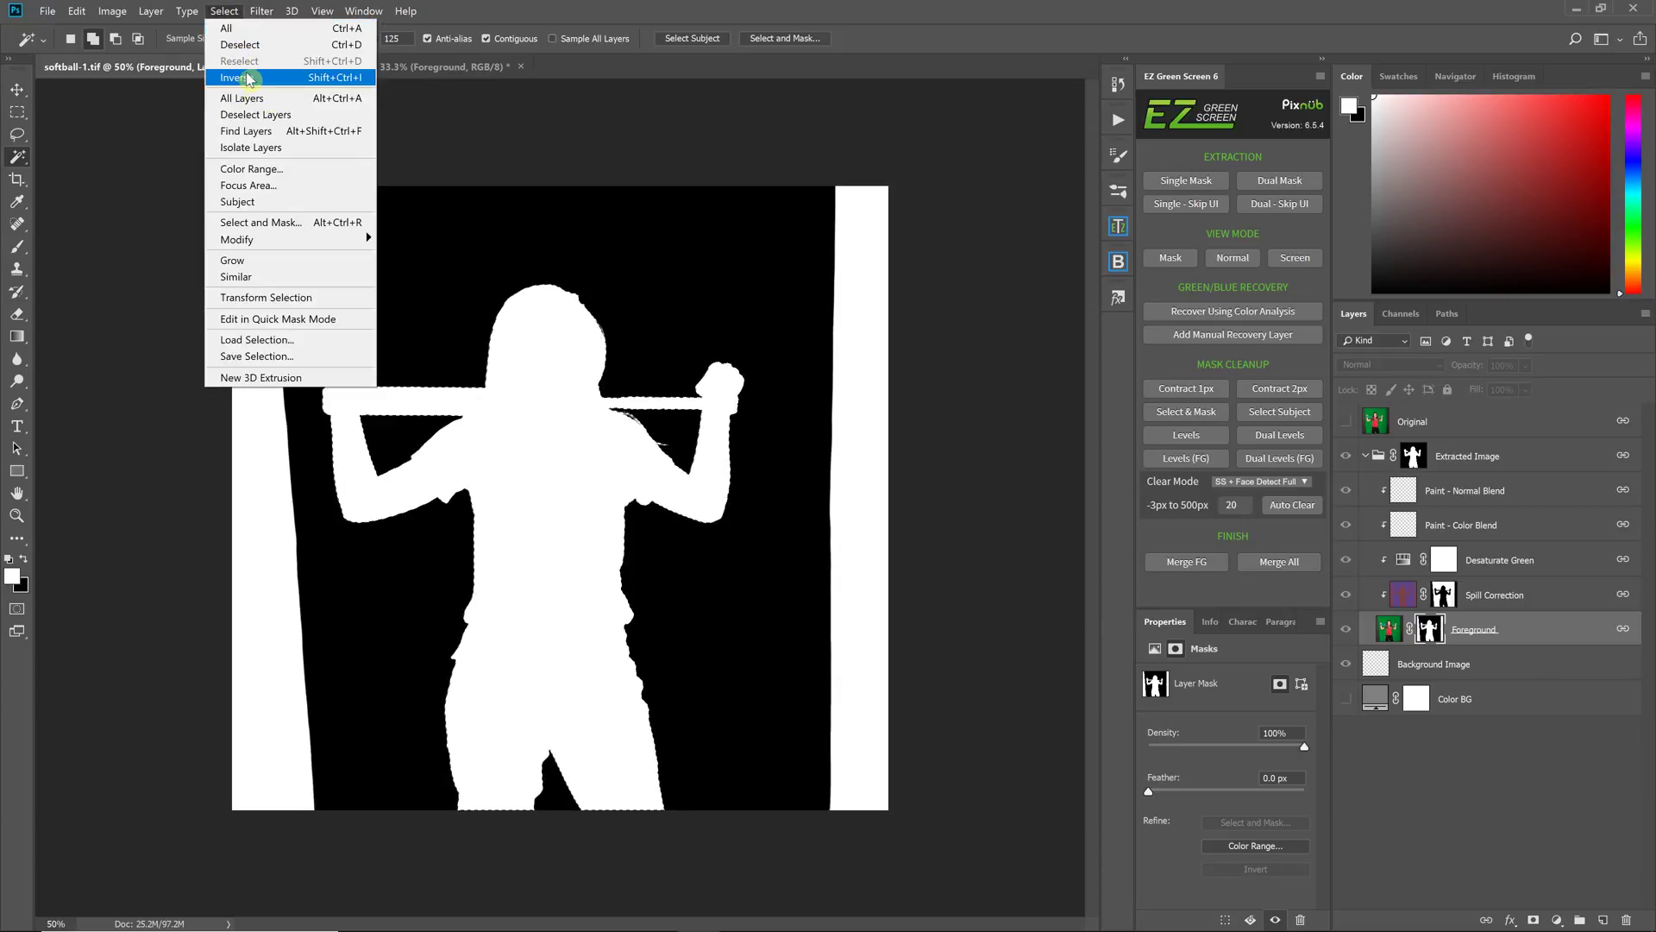
pyautogui.moveTo(272, 240)
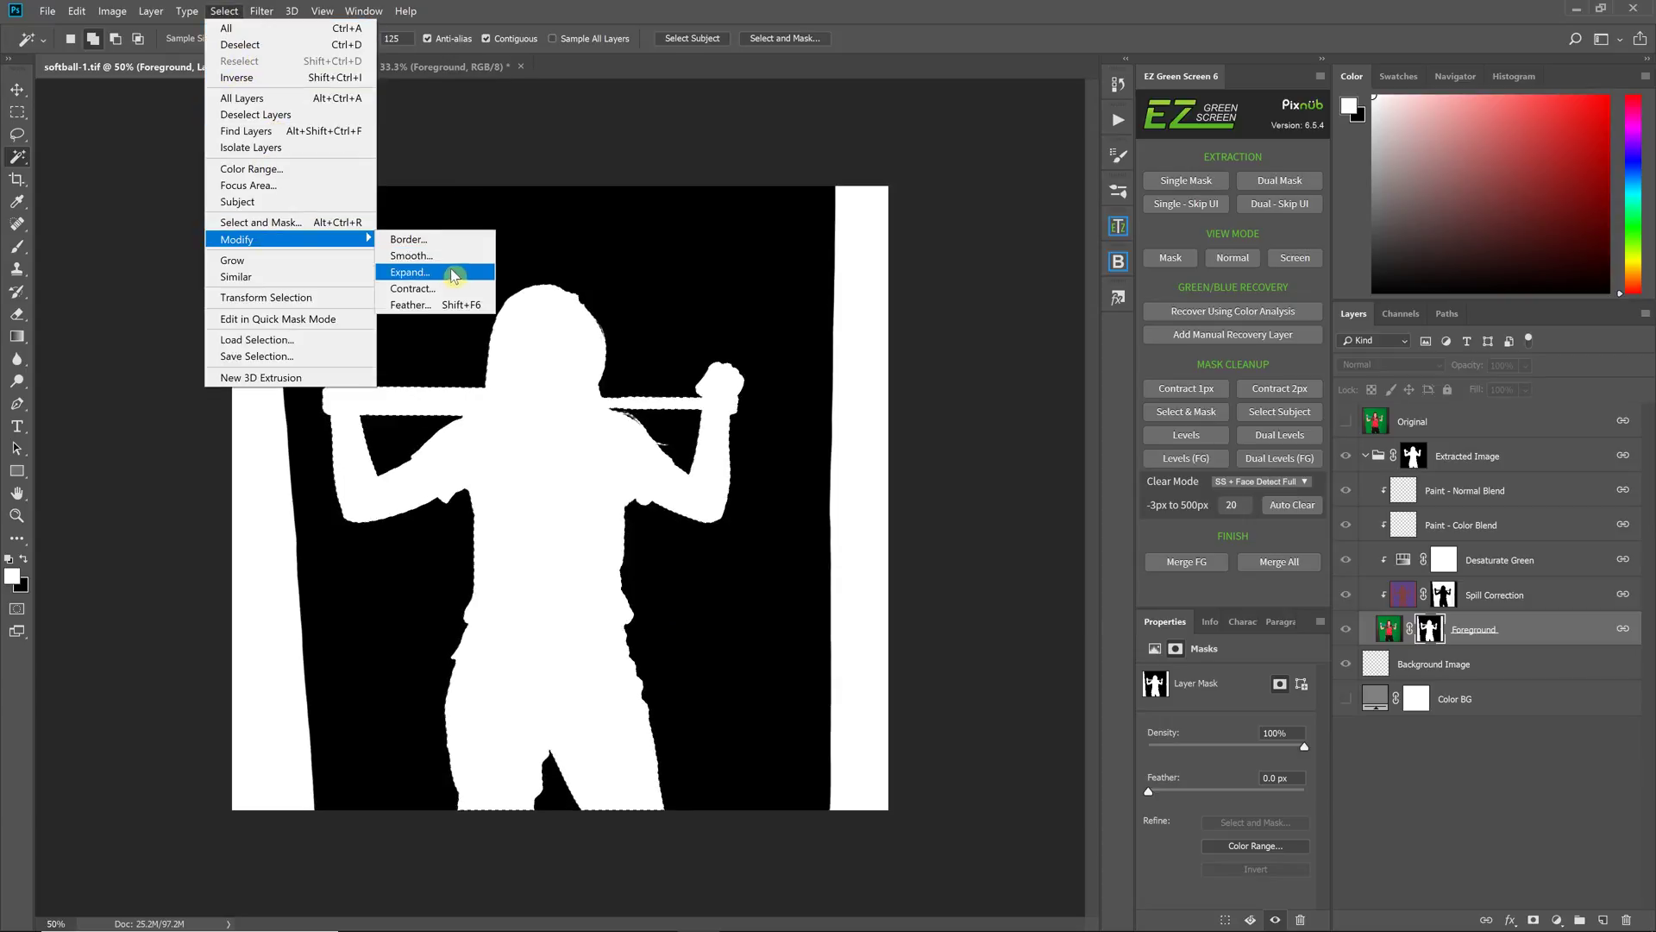
pyautogui.click(449, 272)
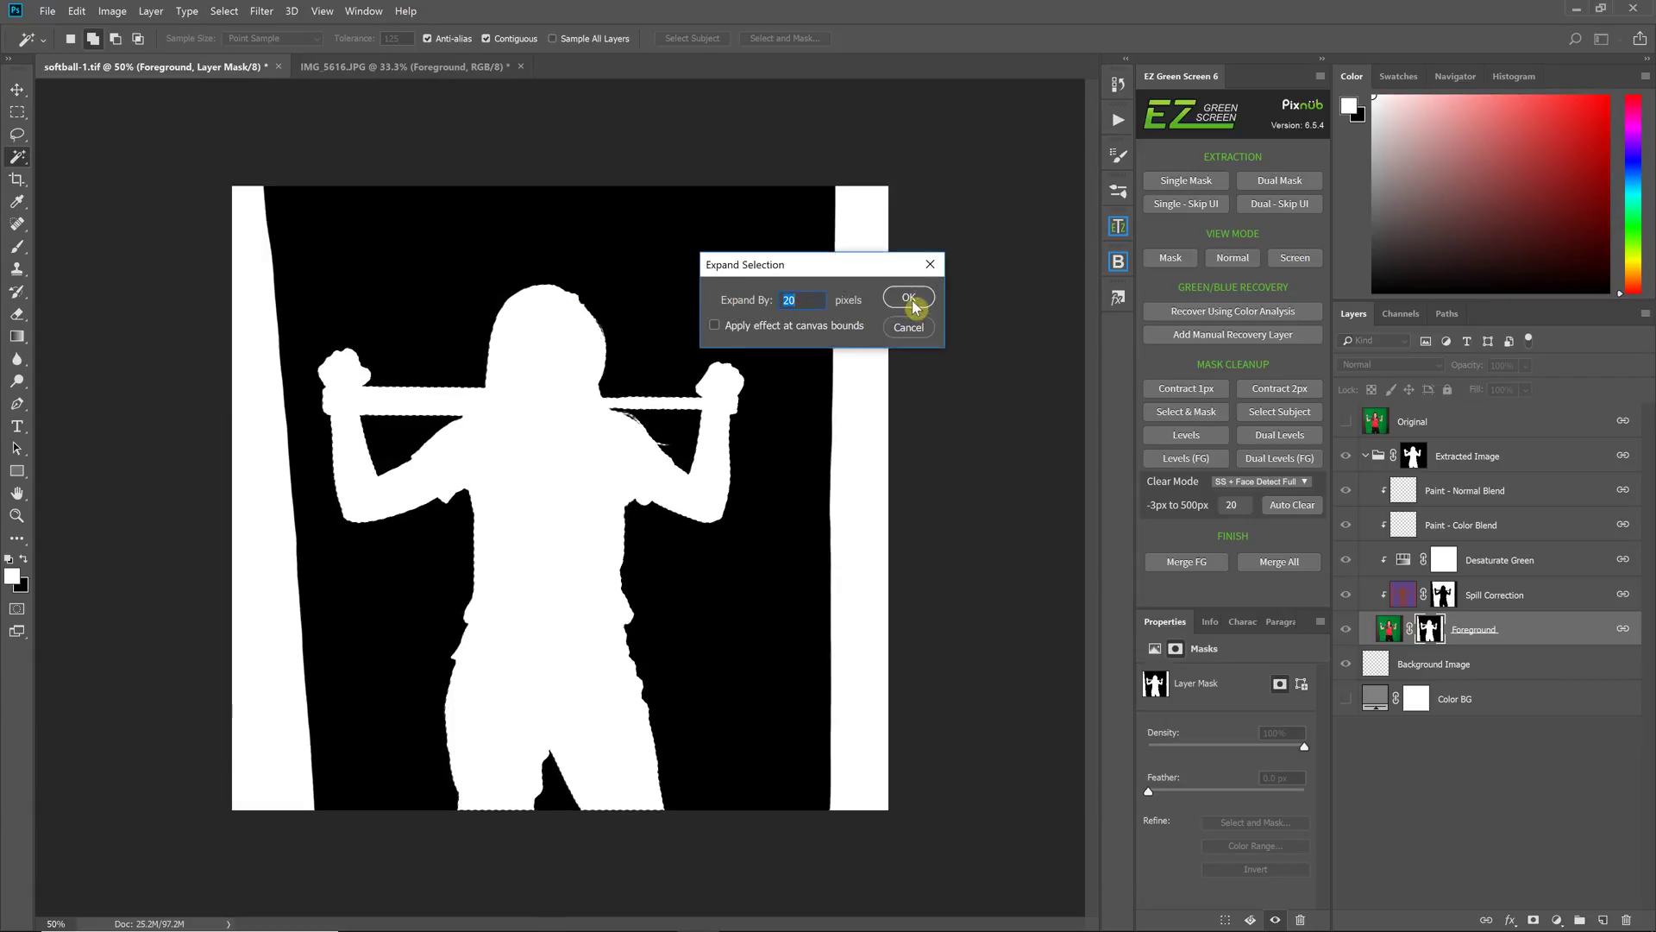
pyautogui.click(910, 304)
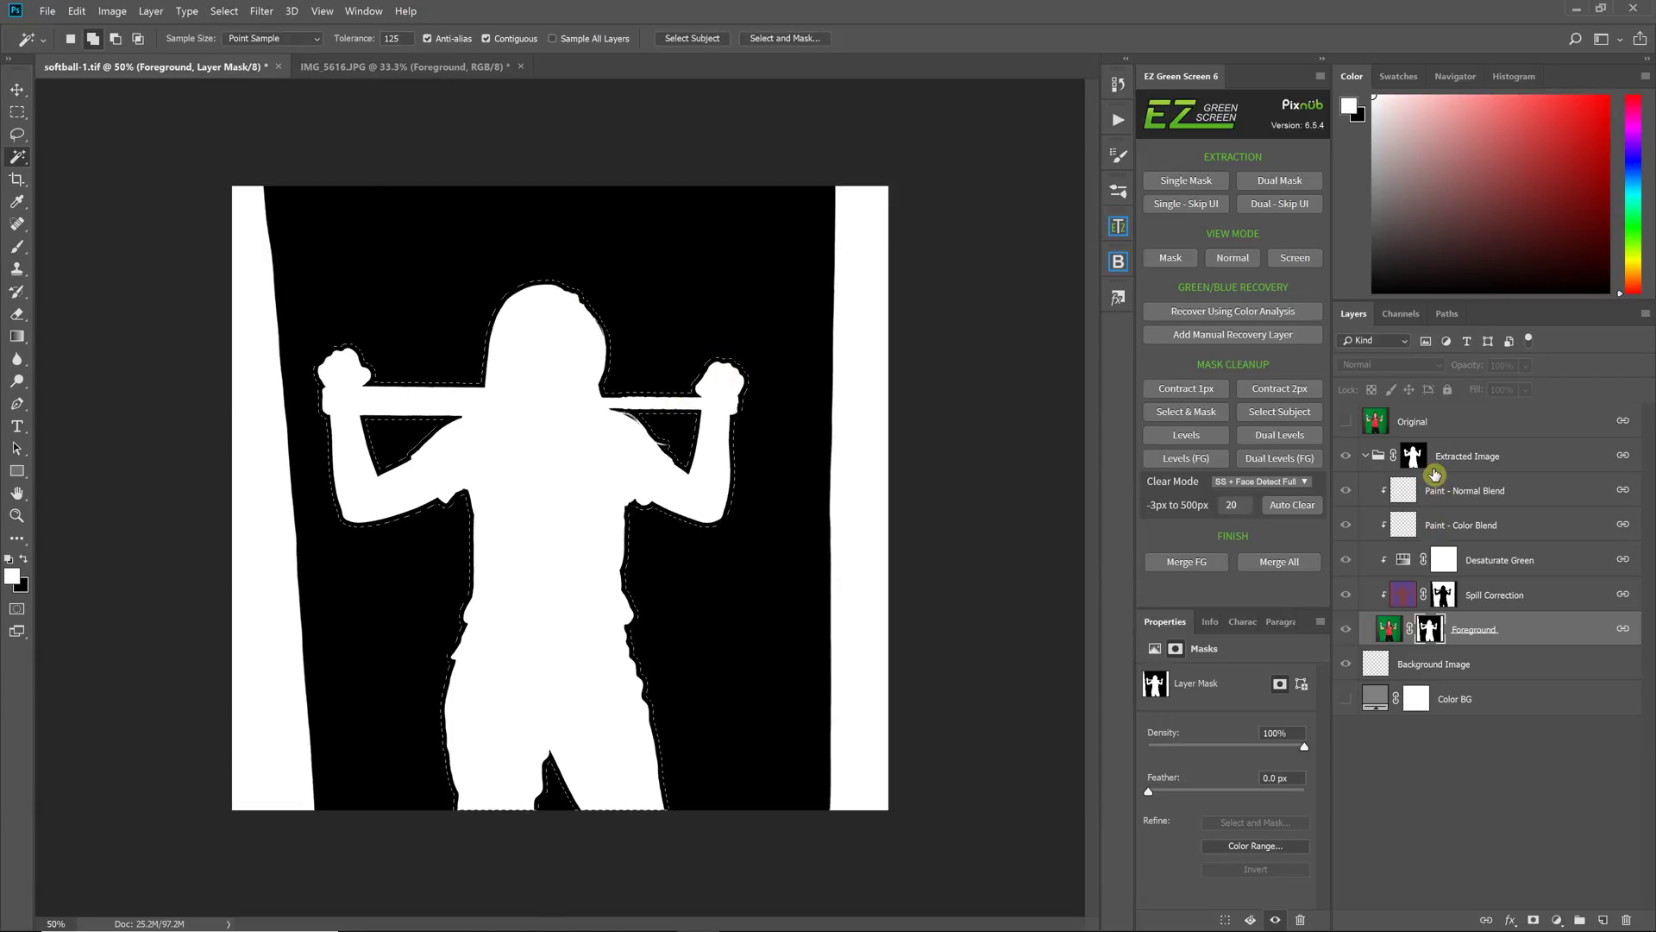
# Step: Display the Extracted Image group's mask on its own and fill the selection with white to restore the missing bat areas
pyautogui.keyDown('alt'); pyautogui.click(1412, 456); pyautogui.keyUp('alt')
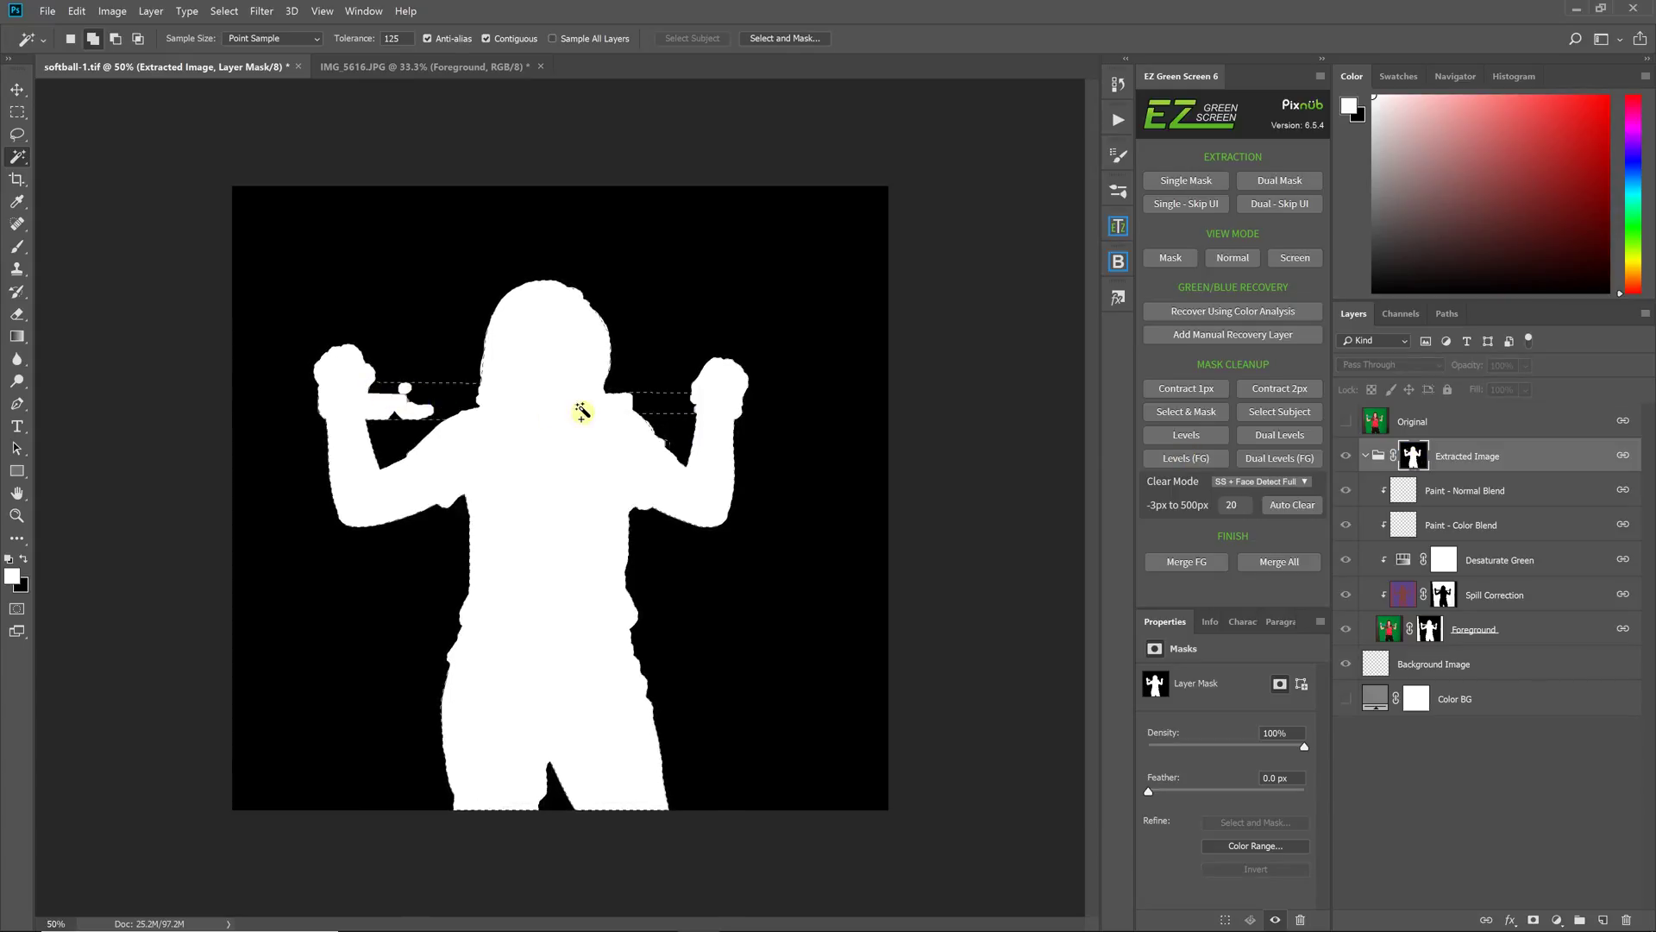
pyautogui.click(84, 11)
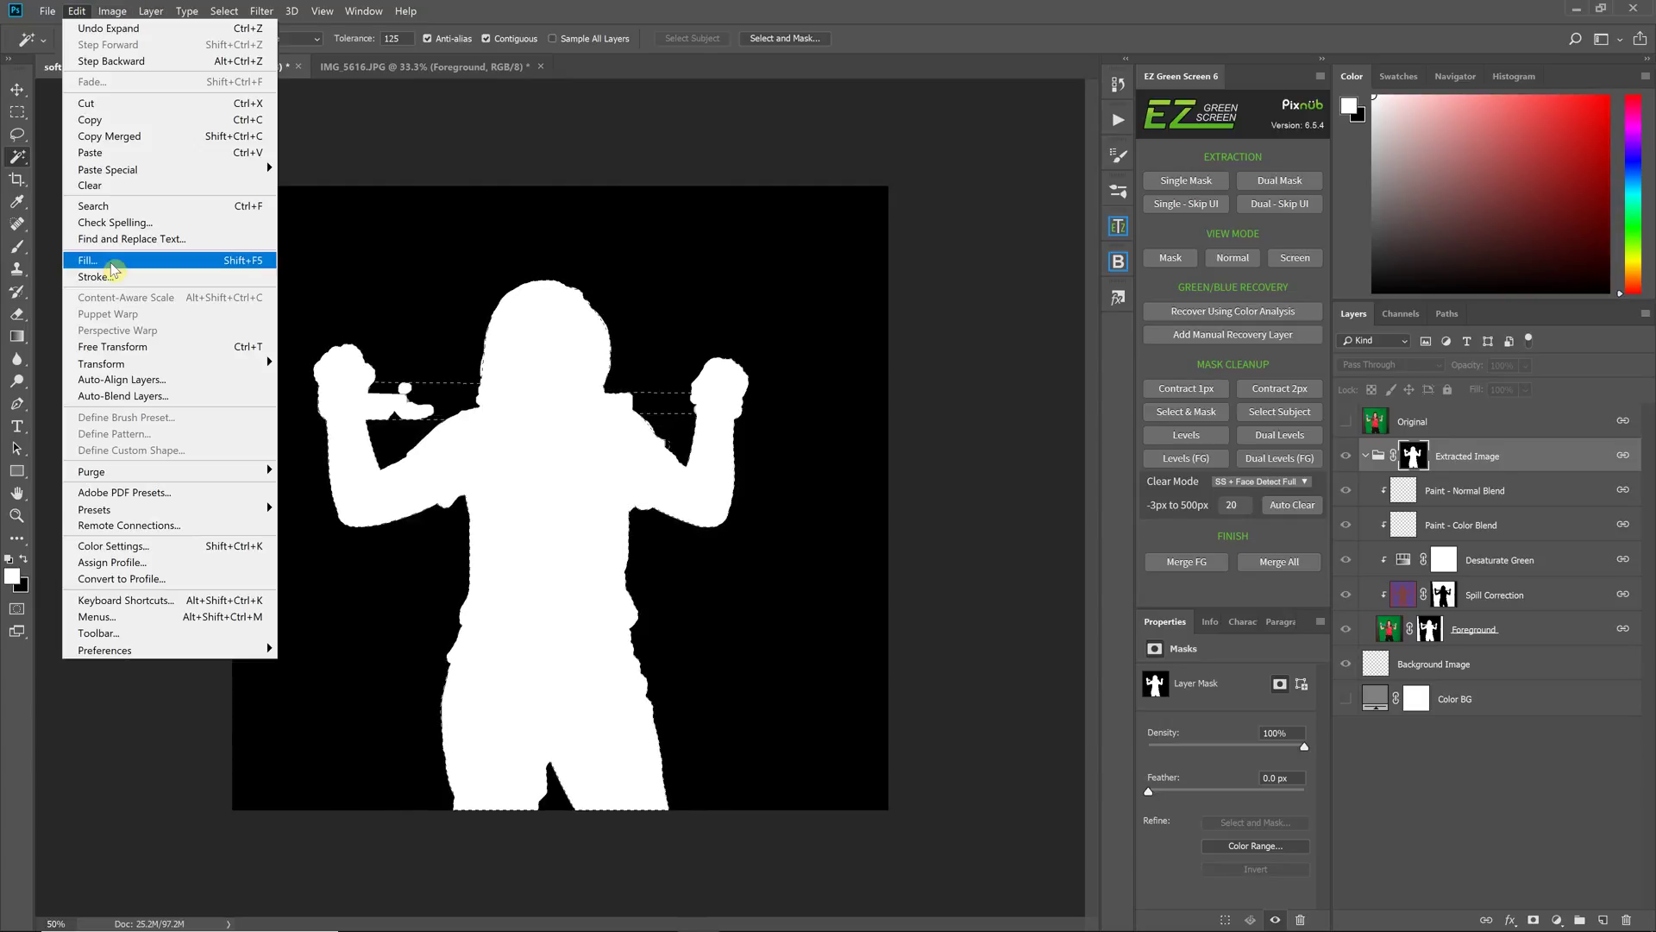
pyautogui.click(110, 264)
pyautogui.click(936, 256)
pyautogui.press('w')
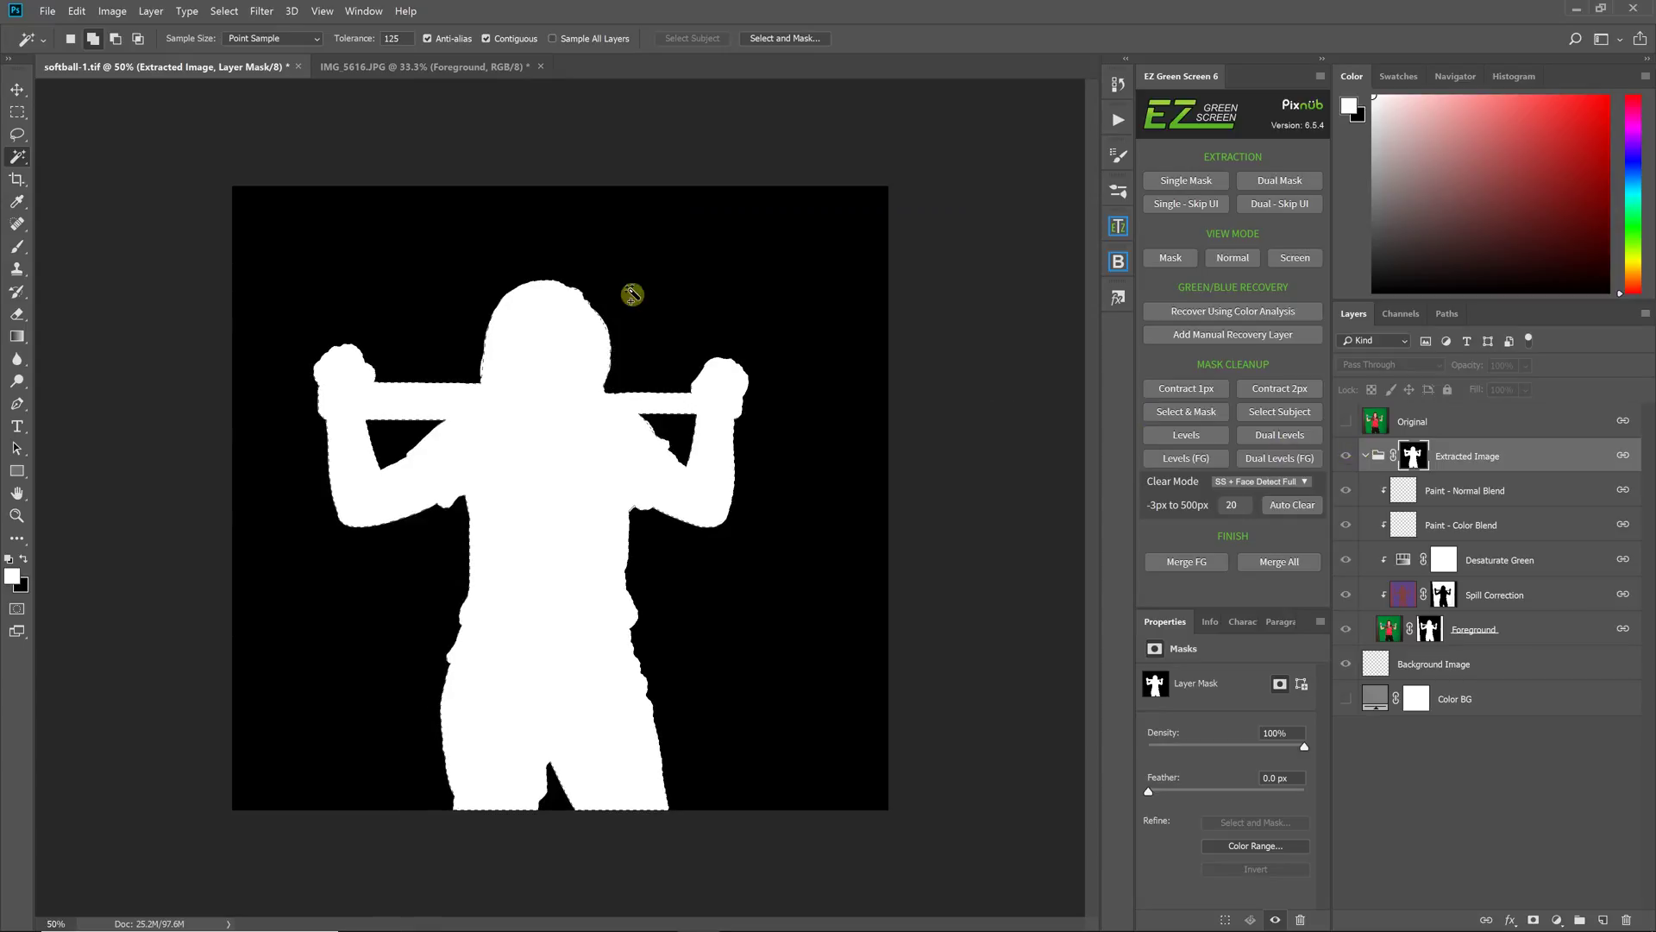
# Step: Clear the selection, check the masked softball image, and display the Foreground layer's mask on its own
pyautogui.click(230, 12)
pyautogui.click(359, 46)
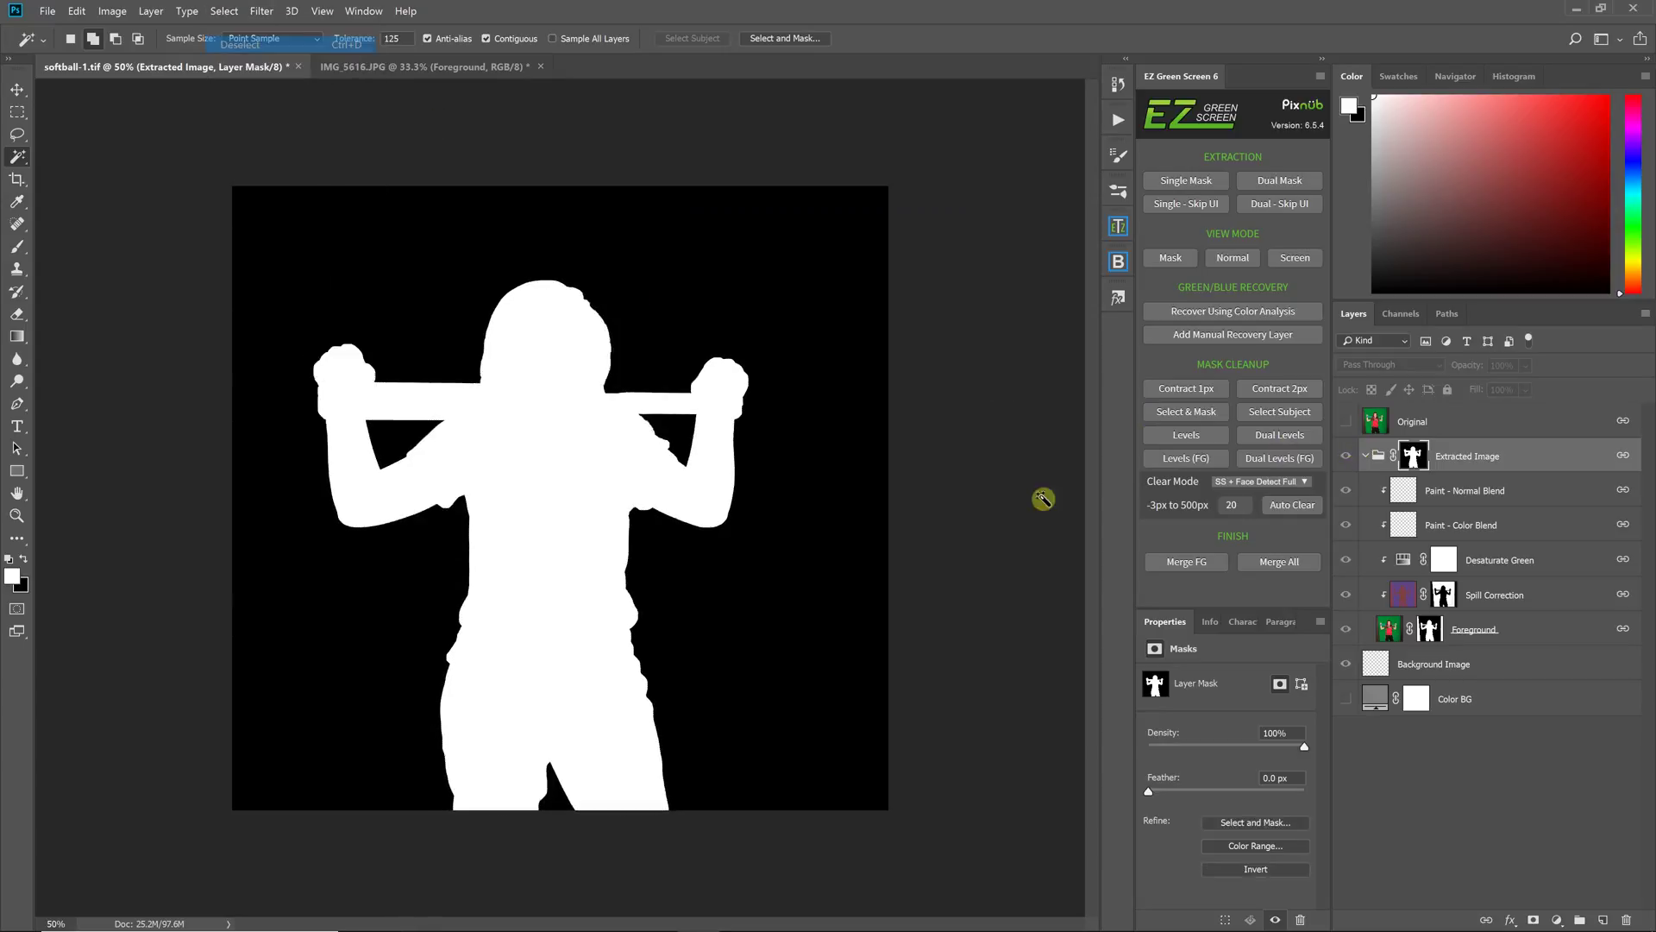
pyautogui.click(1375, 454)
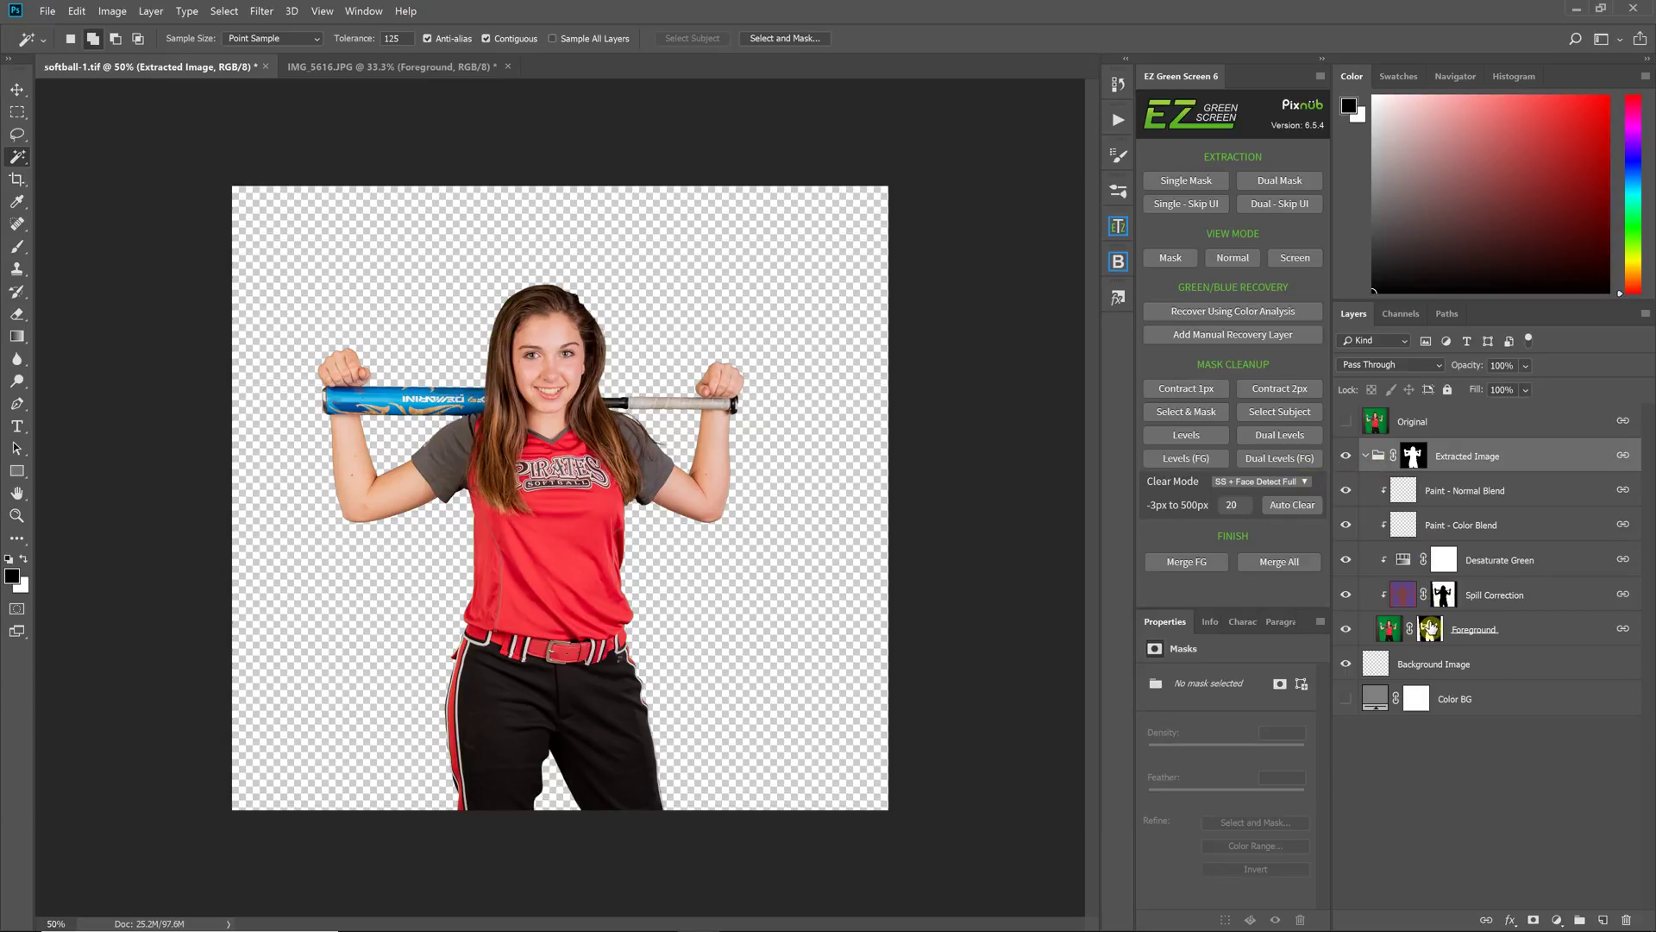
pyautogui.keyDown('alt'); pyautogui.click(1430, 629); pyautogui.keyUp('alt')
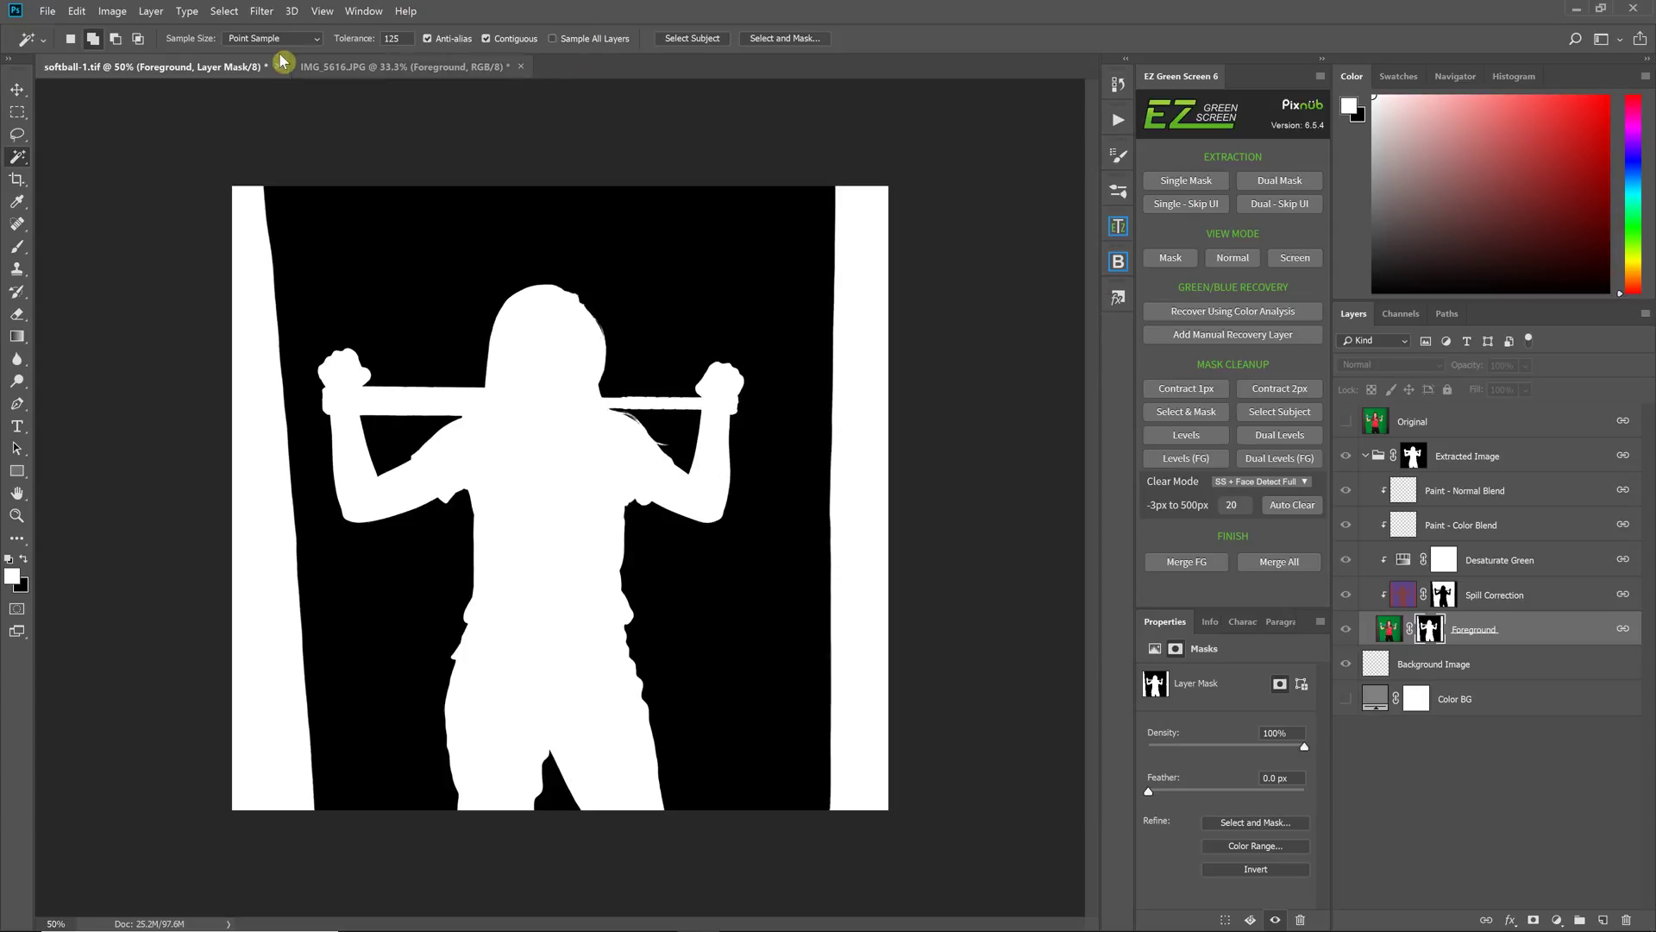
# Step: Switch to IMG_5616.JPG, show its Original layer, and review the Clear Mode options while keeping SS + Face Detect Full
pyautogui.click(432, 67)
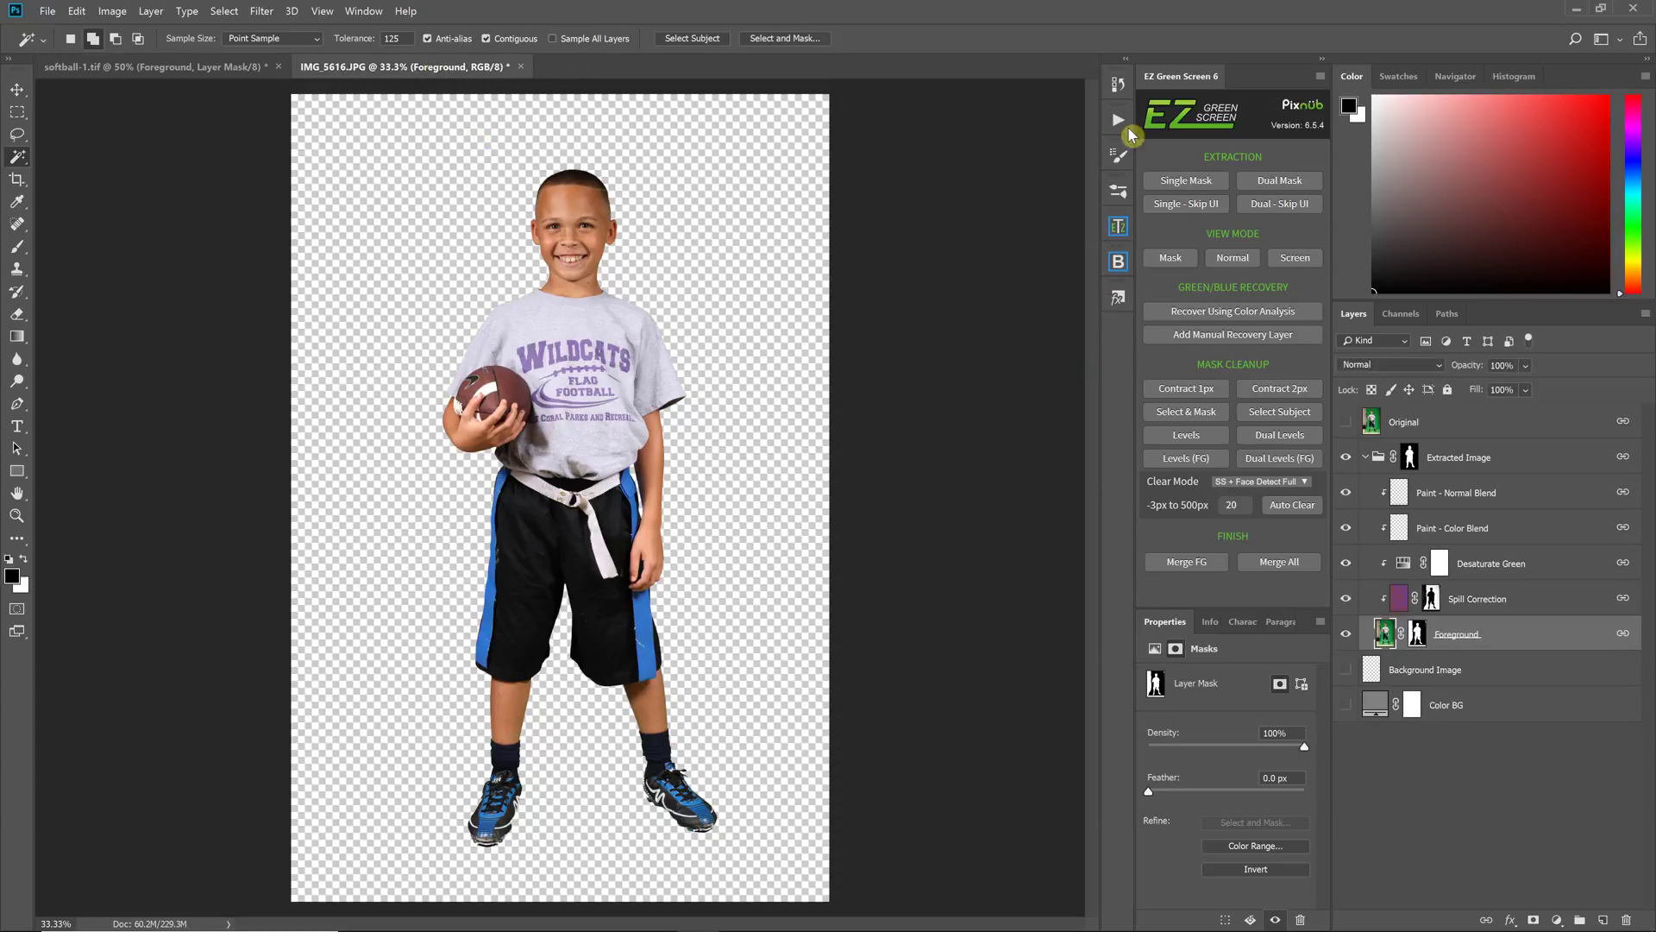
pyautogui.click(1346, 422)
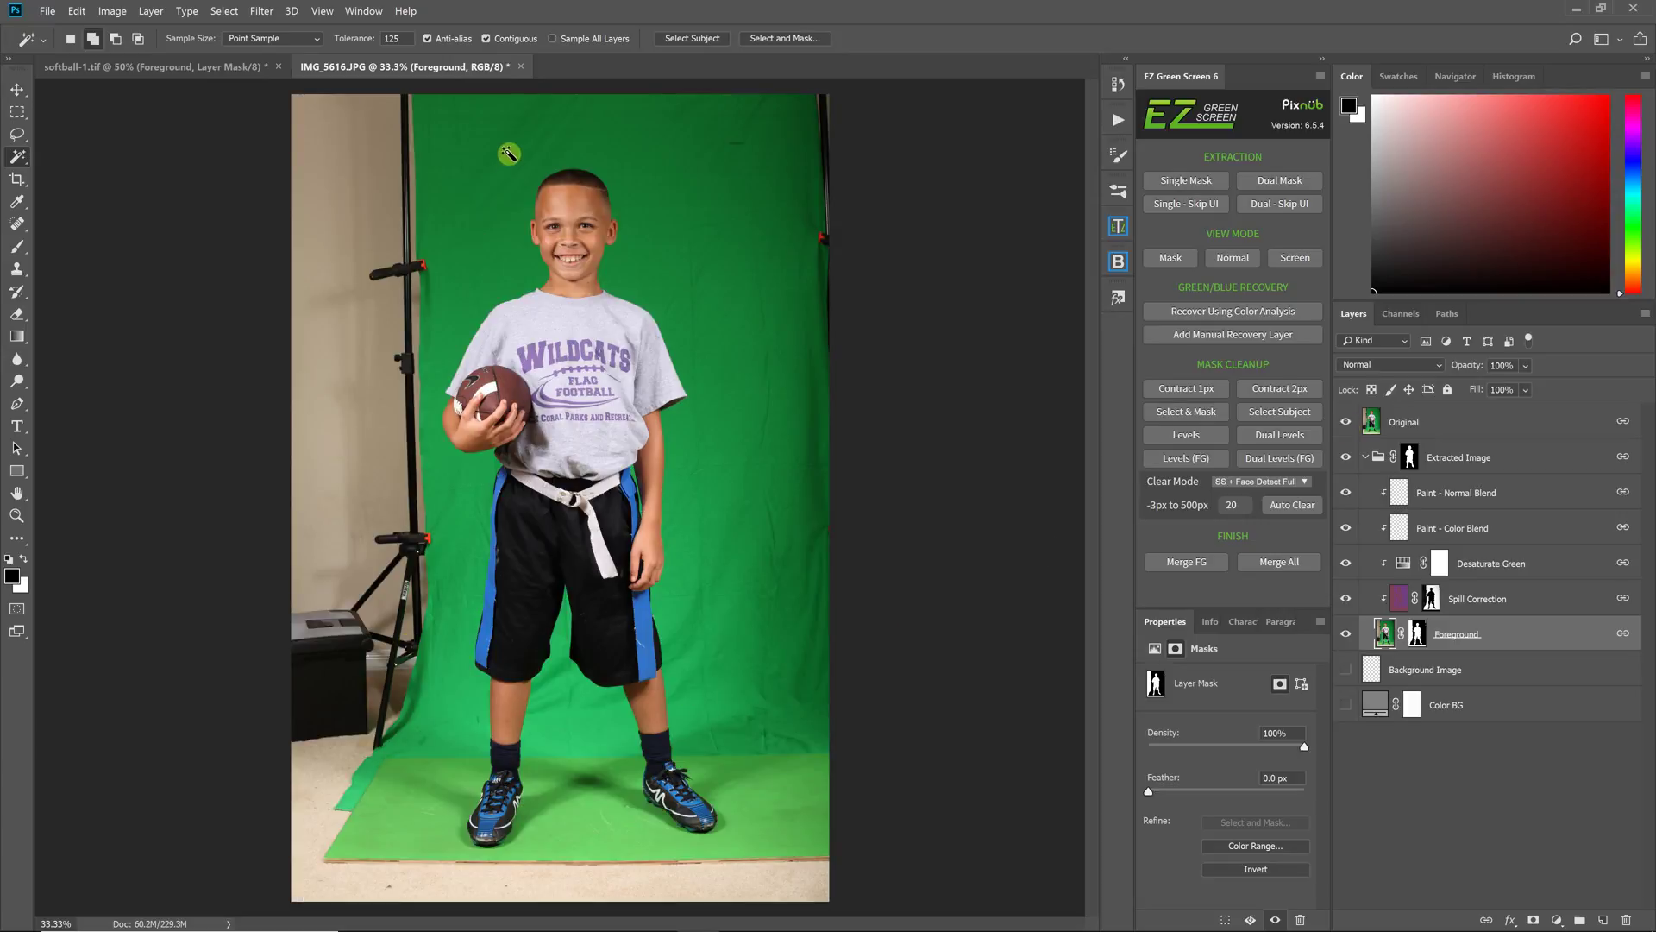
pyautogui.click(1278, 485)
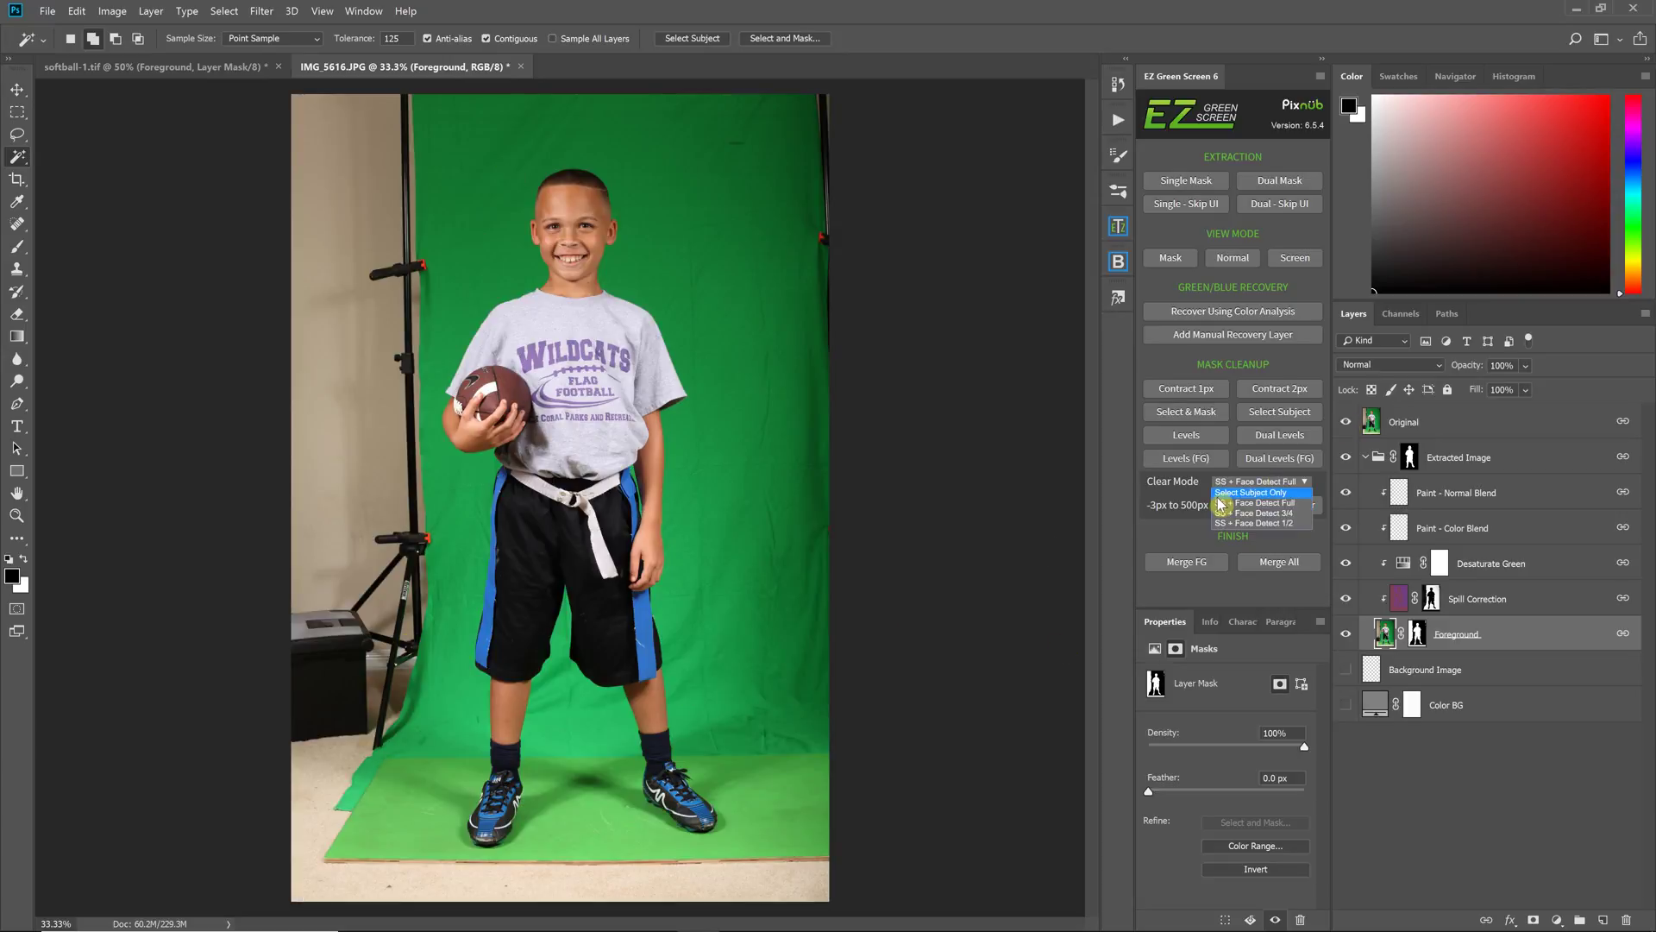
pyautogui.click(1295, 506)
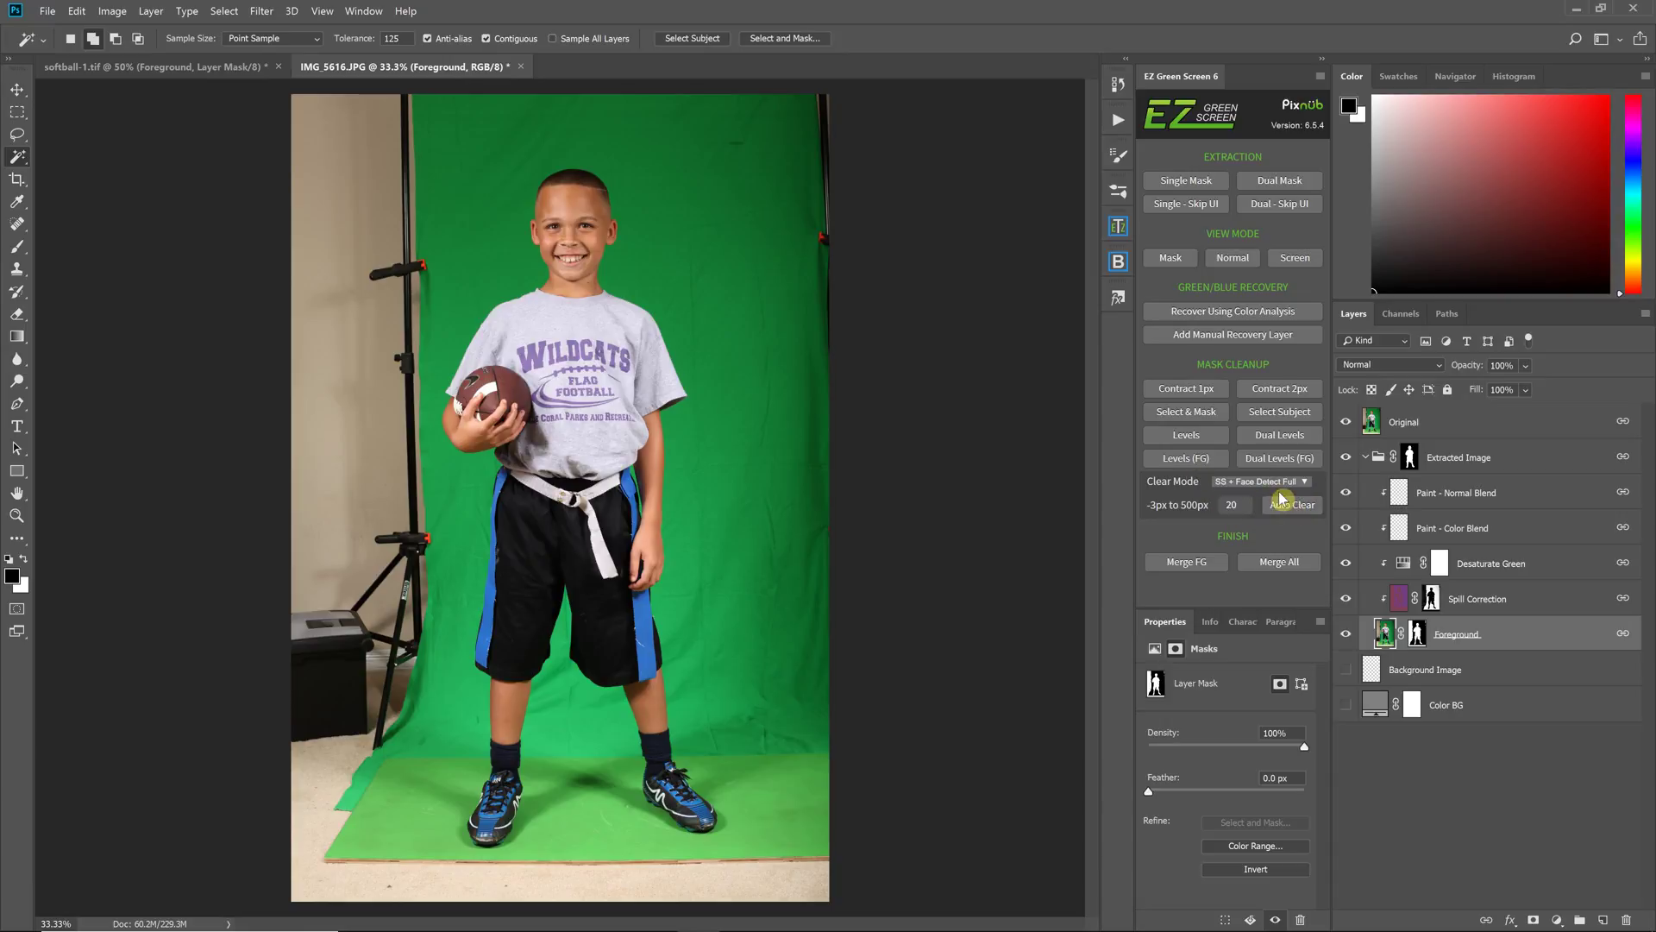
pyautogui.click(1216, 486)
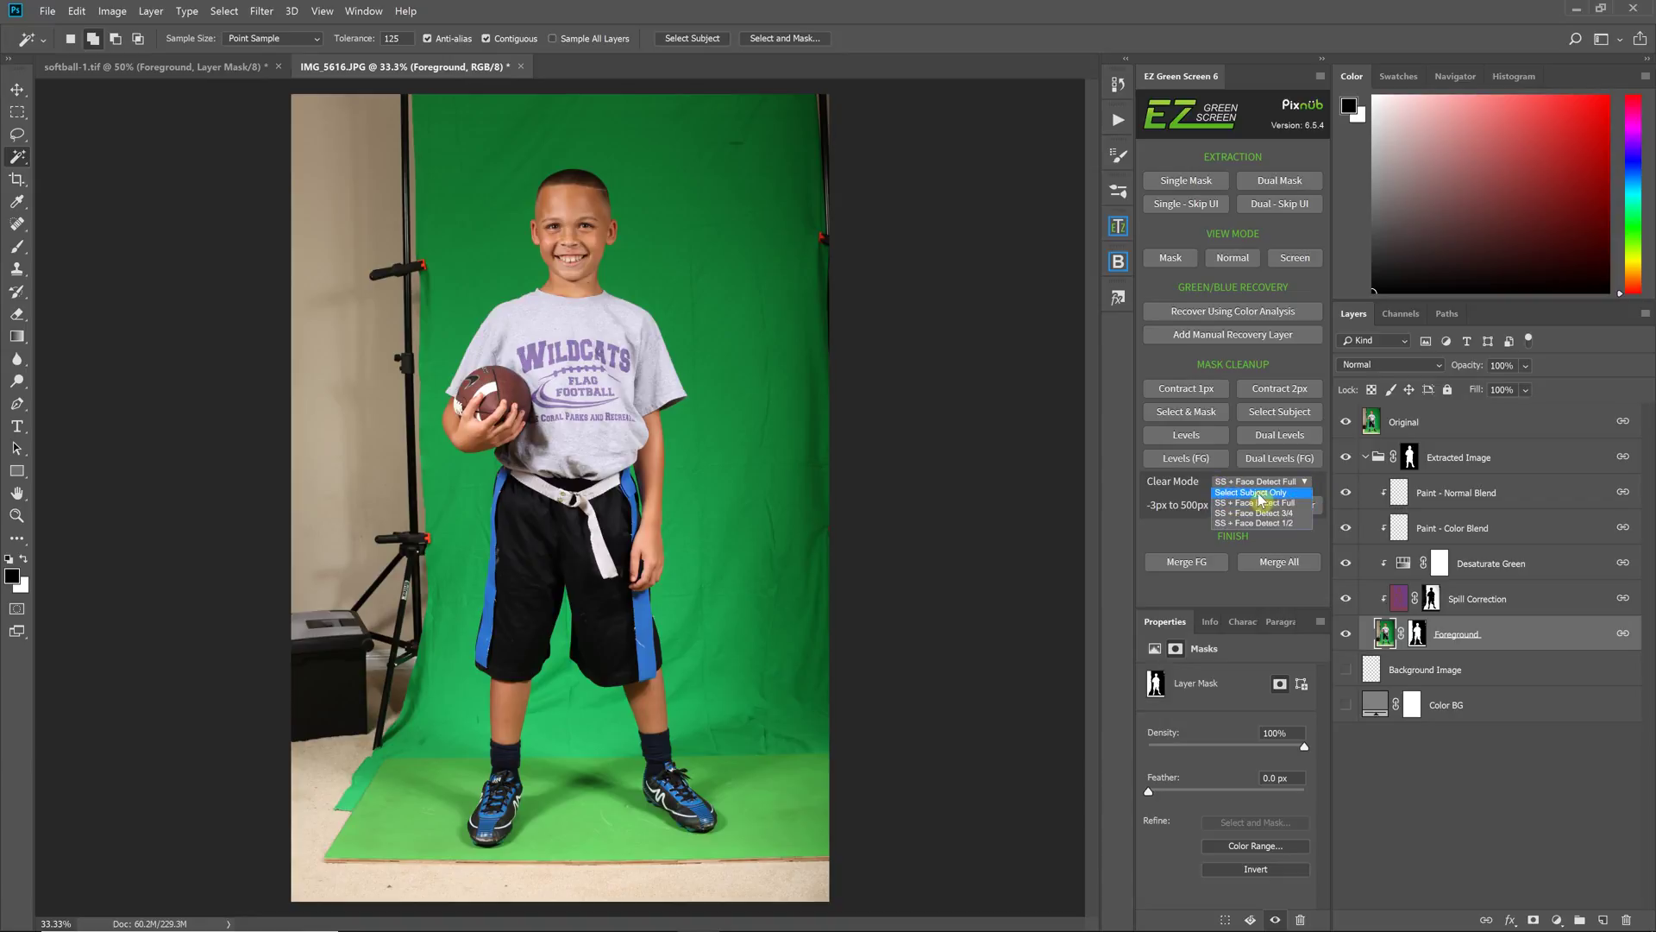
pyautogui.click(1261, 502)
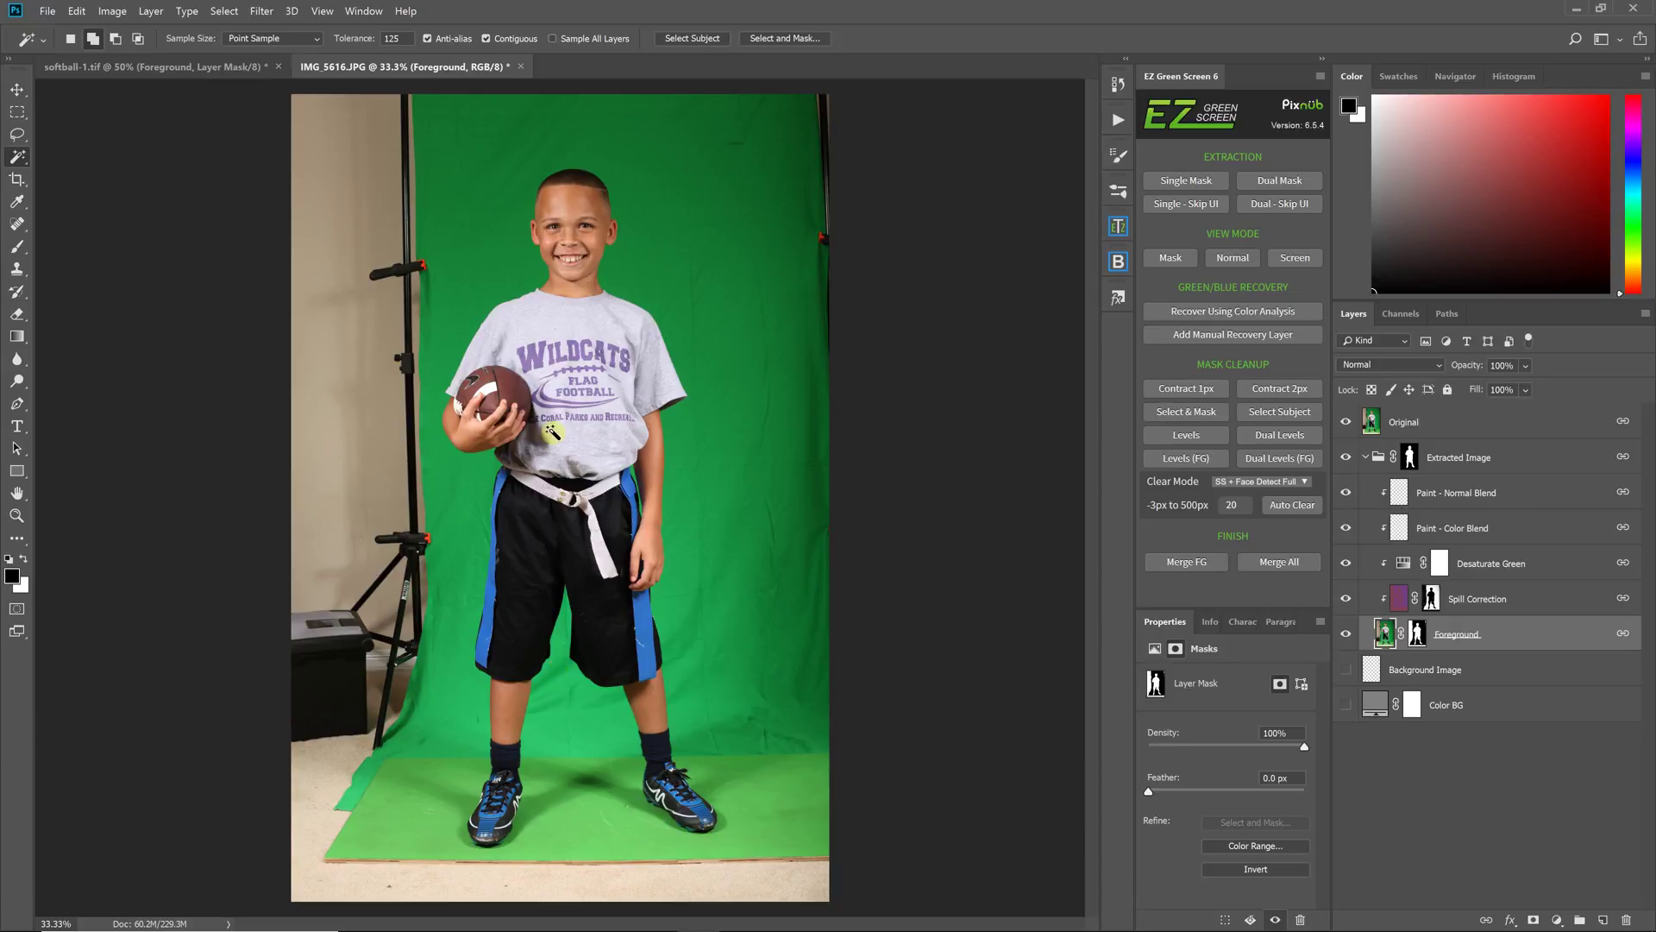
pyautogui.click(1235, 483)
pyautogui.click(1287, 504)
# Step: Return to the softball-1.tif document and revert it to its original opening snapshot in the history
pyautogui.click(232, 72)
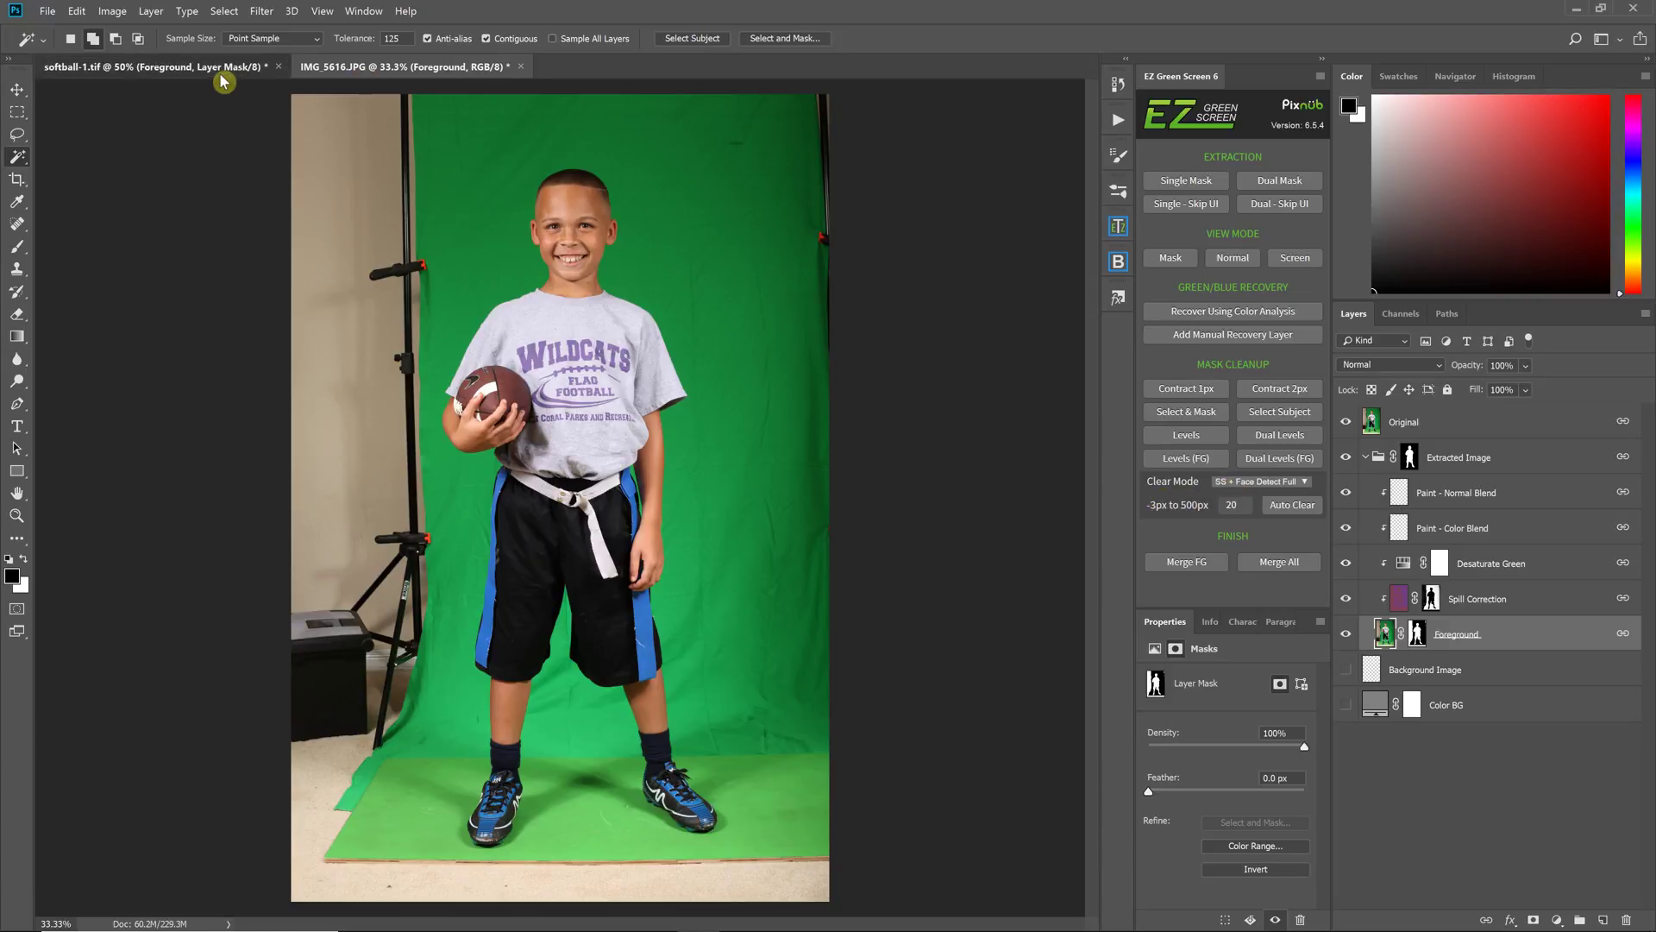
pyautogui.click(1121, 85)
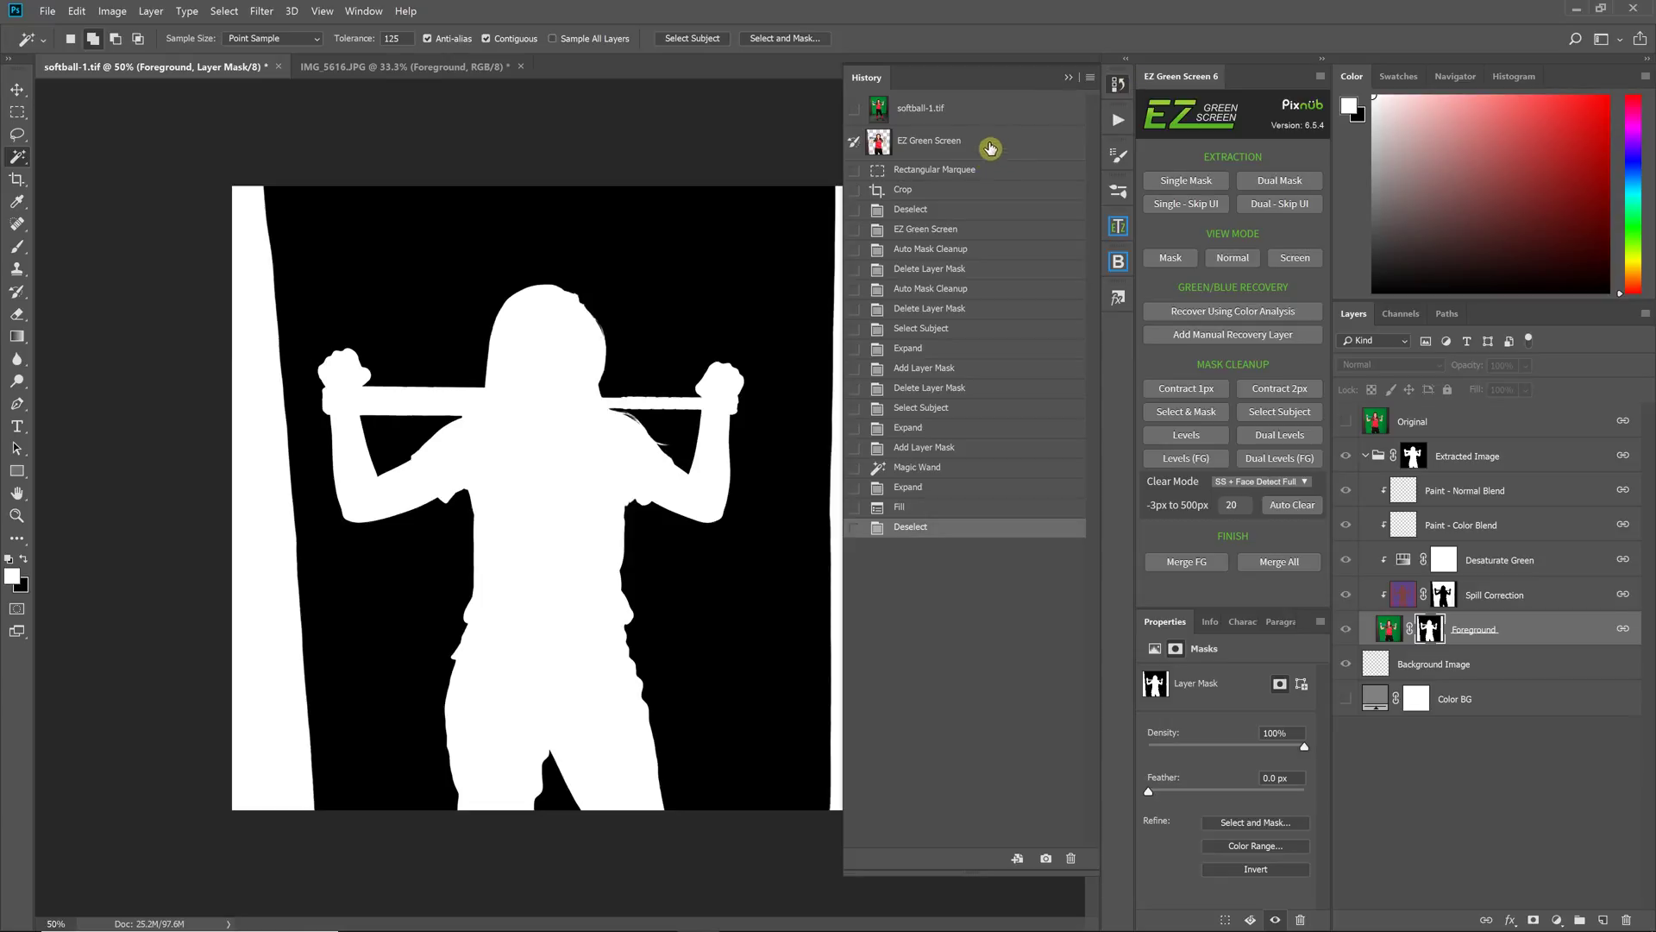
pyautogui.click(983, 152)
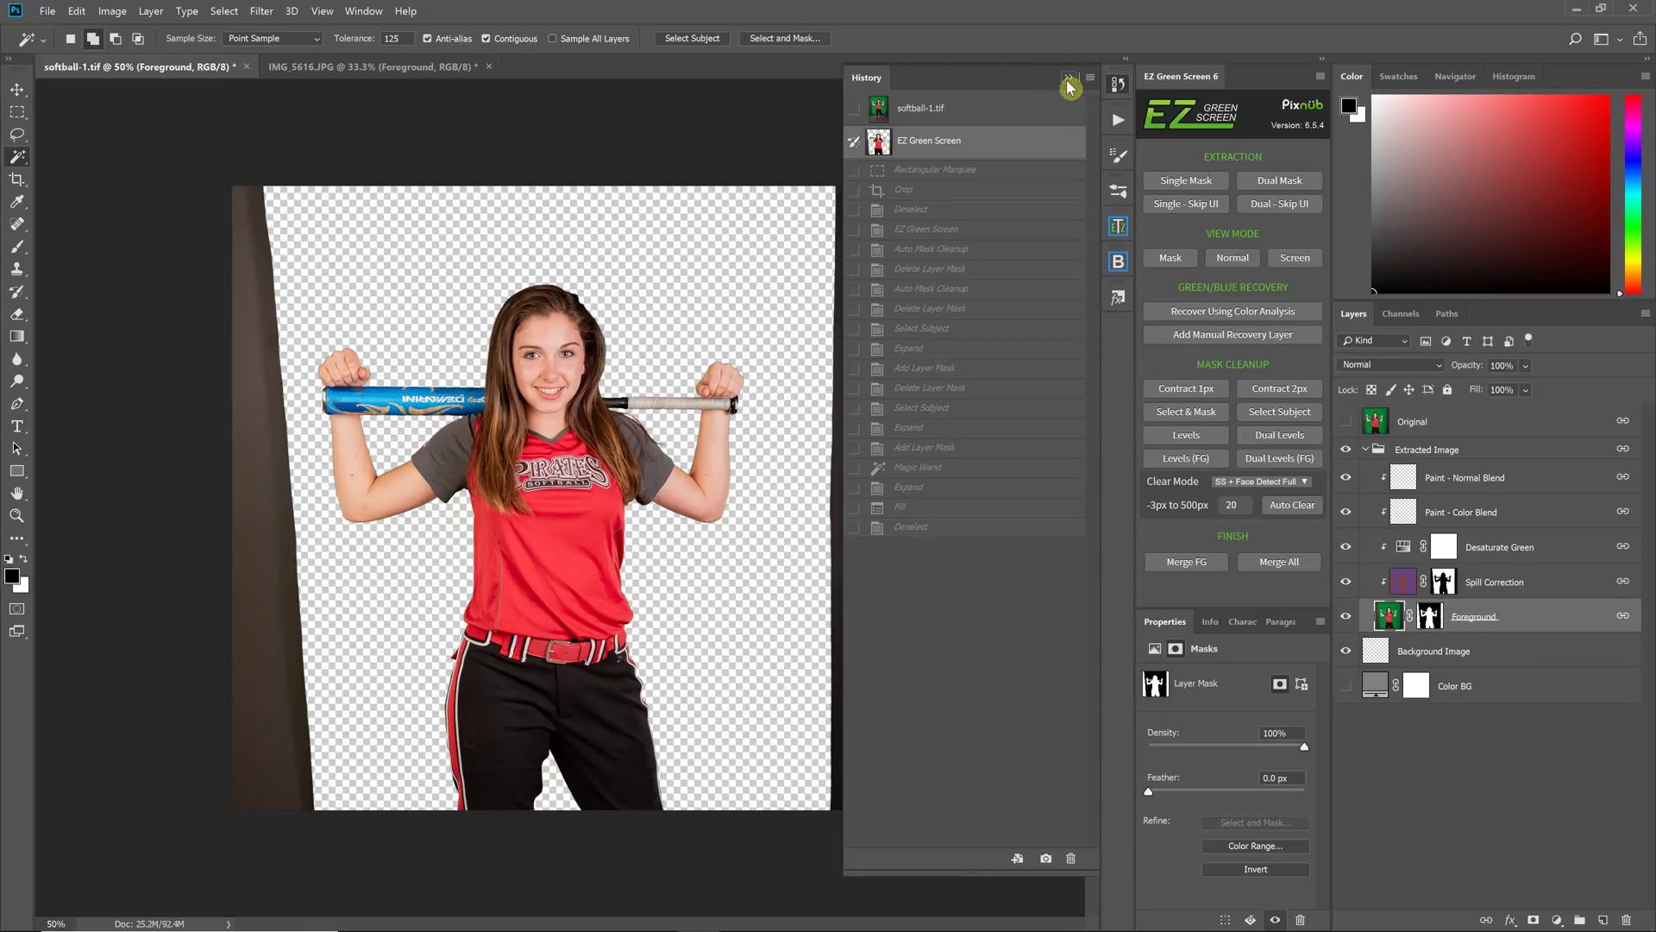
pyautogui.click(1006, 108)
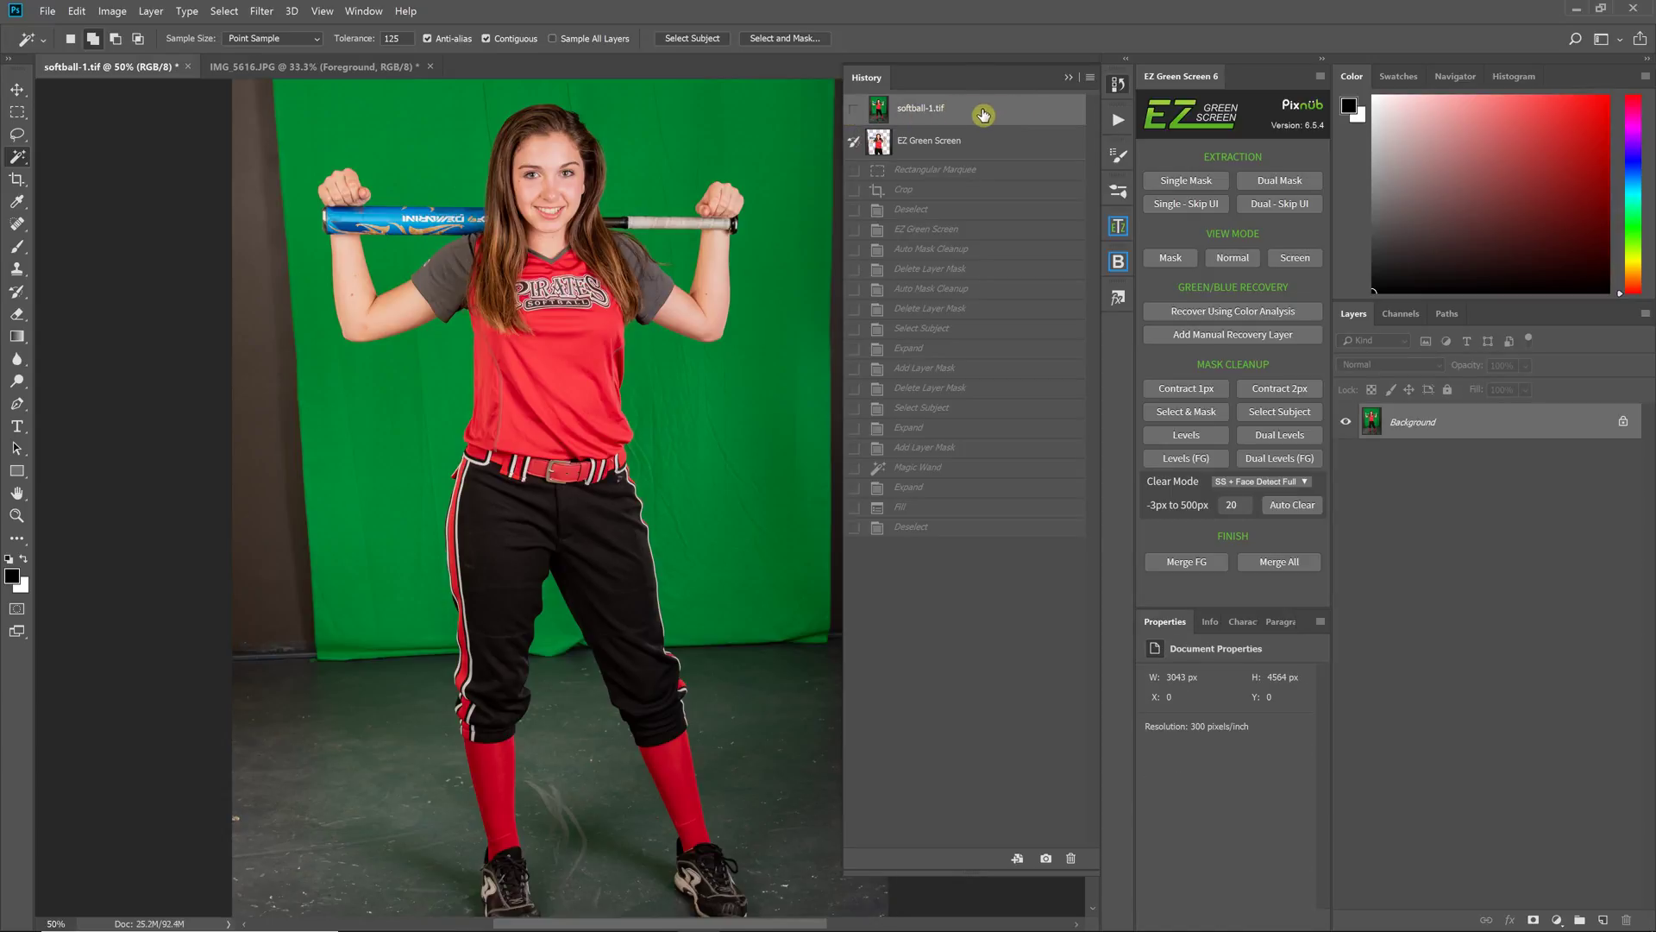
pyautogui.click(1068, 79)
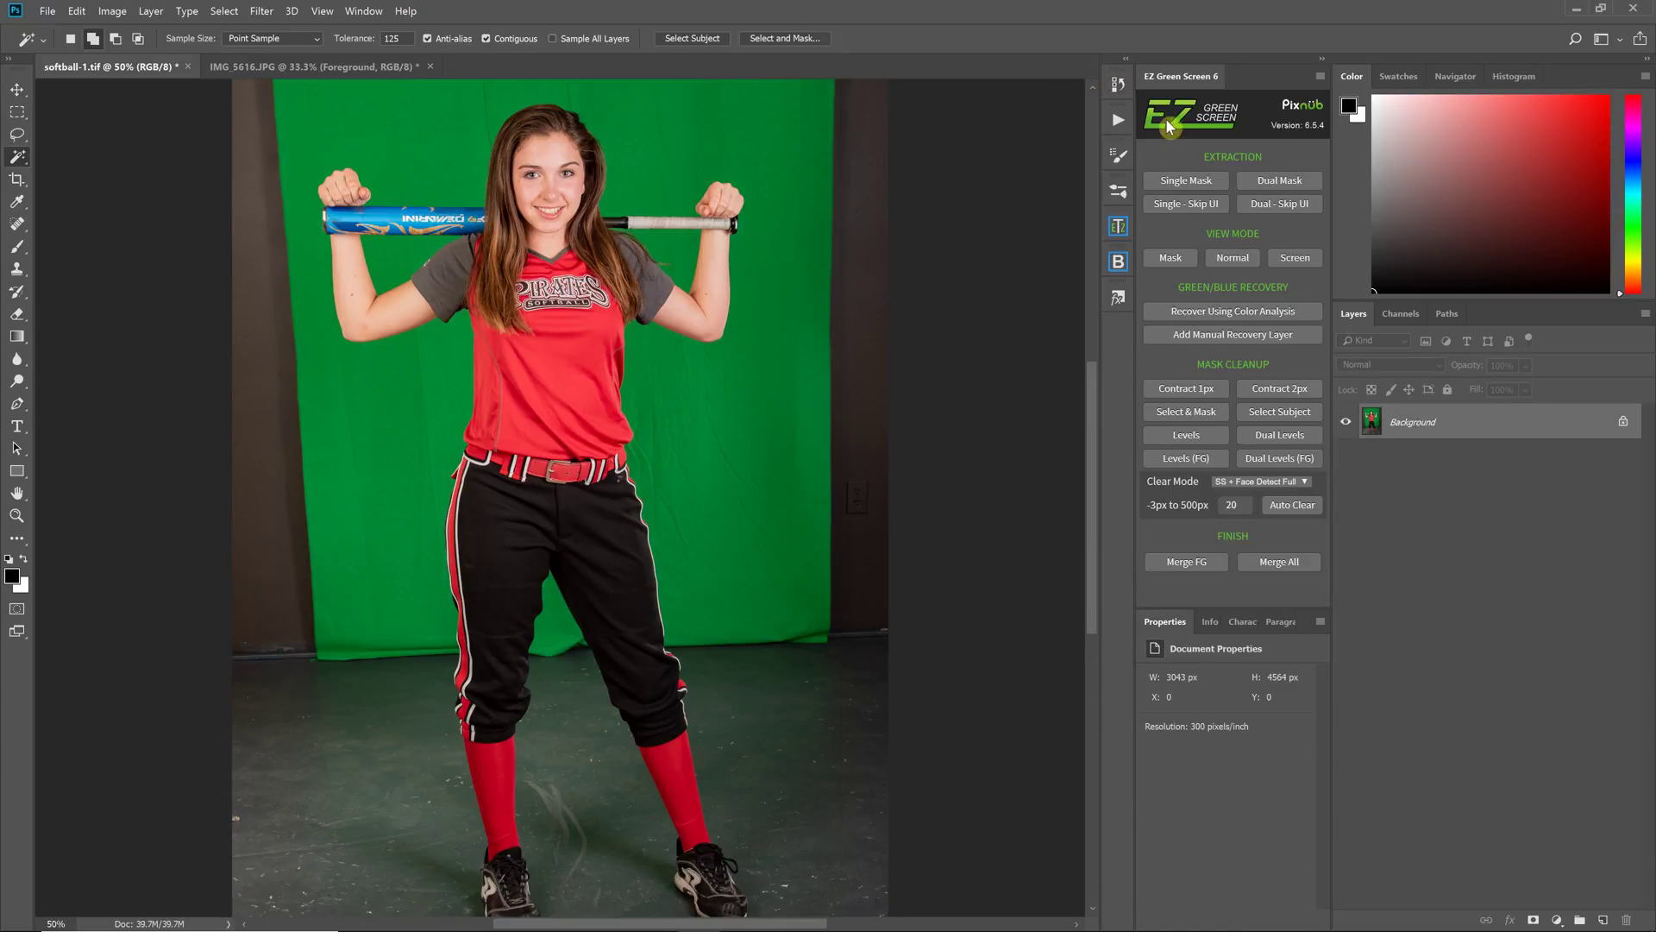
# Step: Extract the full-length player with Single Mask and run Auto Clear at 20 px in SS + Face Detect Full mode
pyautogui.click(1159, 179)
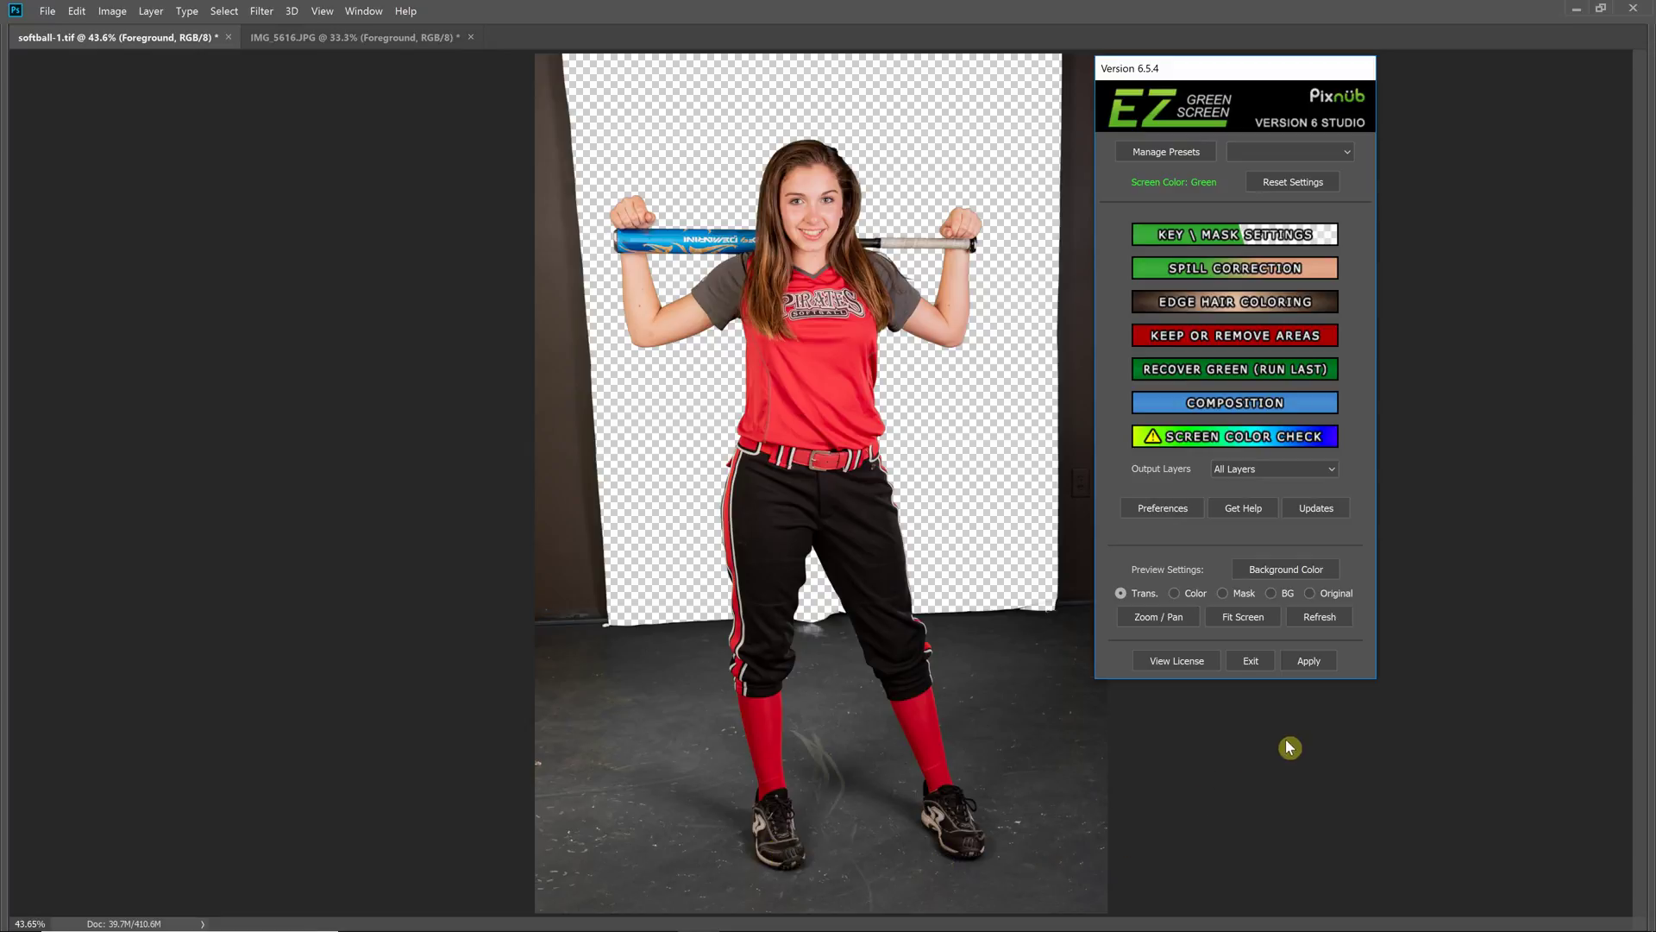
pyautogui.click(1313, 660)
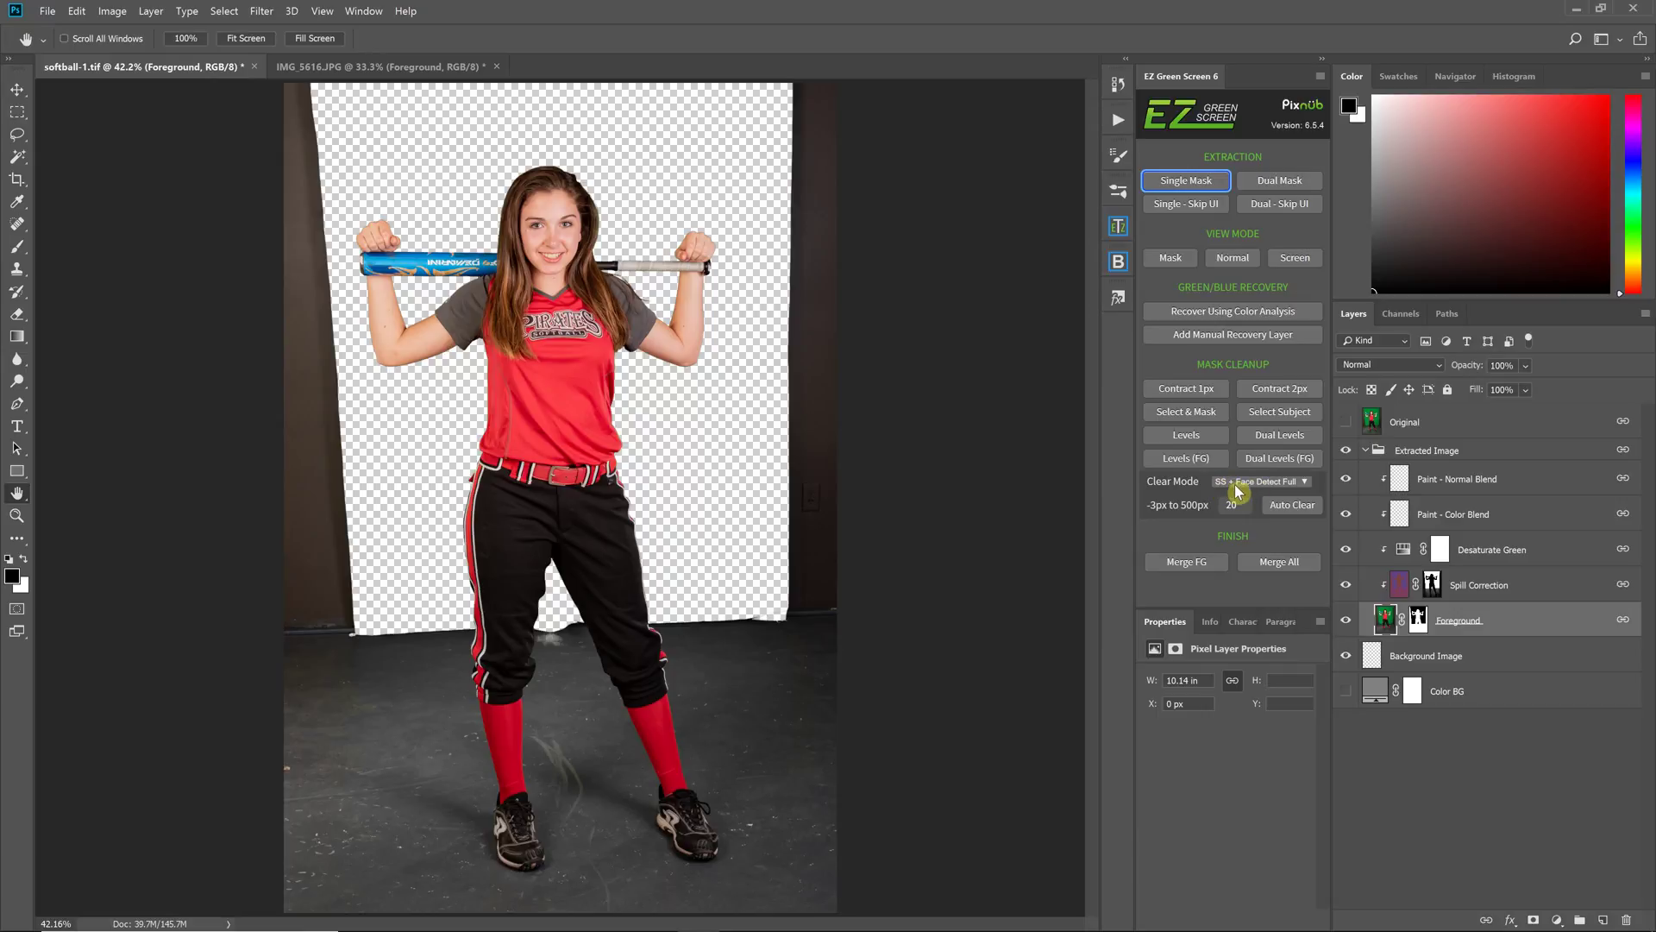
pyautogui.click(1293, 508)
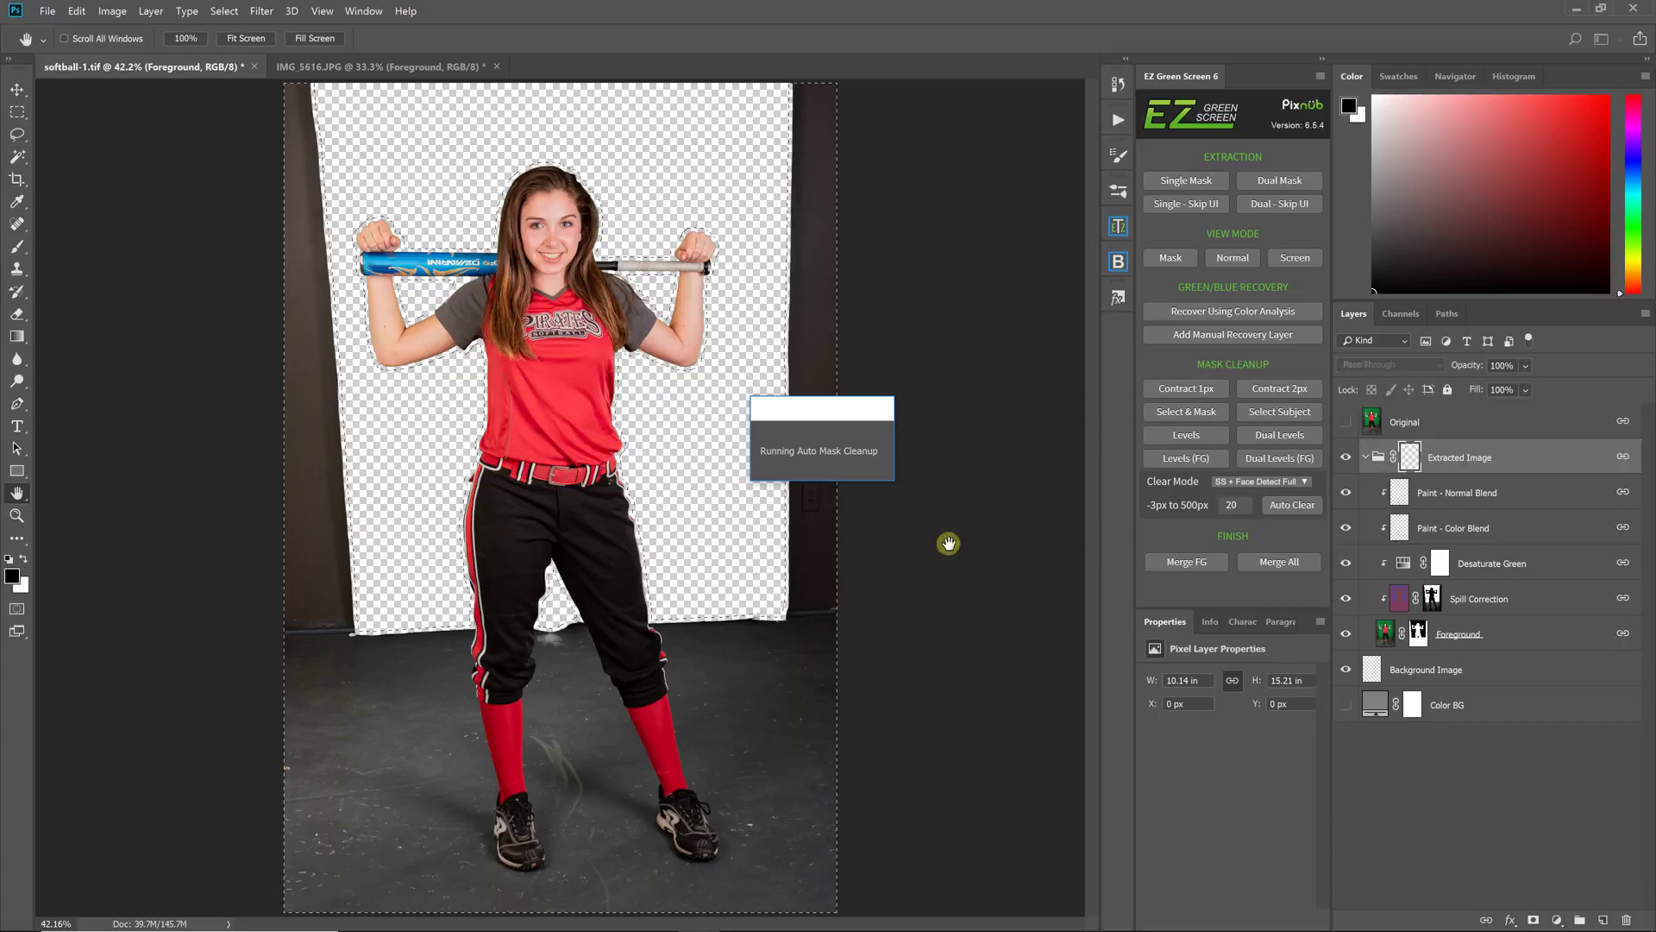
# Step: Inspect the Extracted Image and Foreground masks on their own, and select the Foreground mask's connected white area with the Magic Wand
pyautogui.keyDown('alt'); pyautogui.click(1409, 455); pyautogui.keyUp('alt')
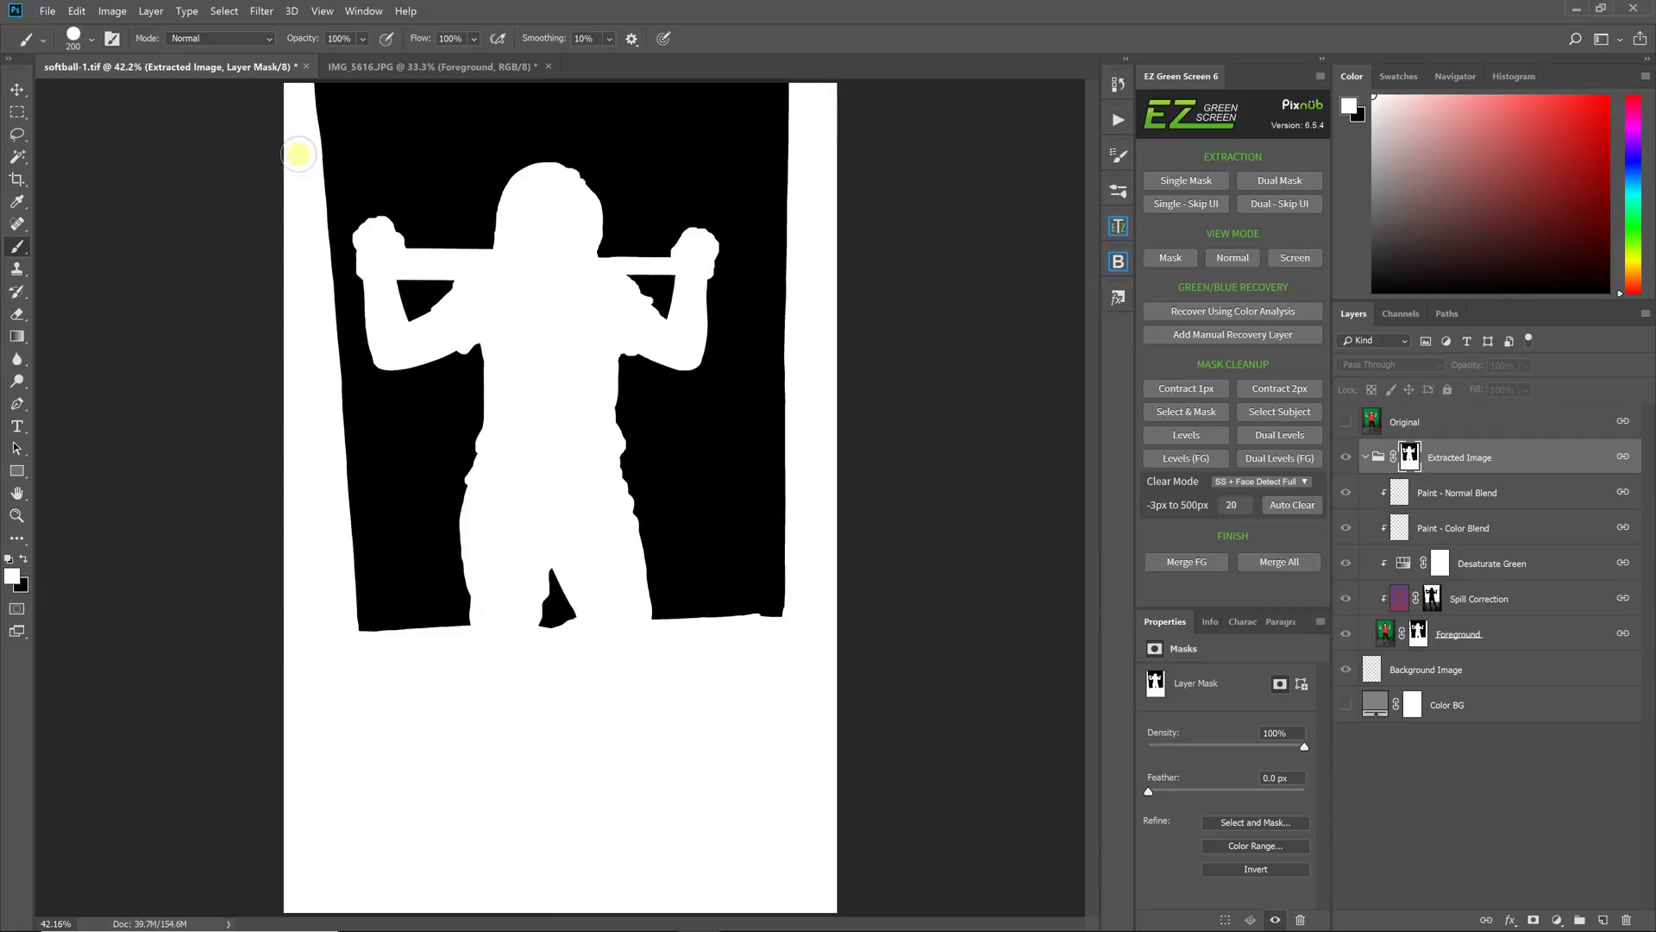
pyautogui.keyDown('alt'); pyautogui.click(1420, 644); pyautogui.keyUp('alt')
pyautogui.keyDown('alt'); pyautogui.click(1420, 640); pyautogui.keyUp('alt')
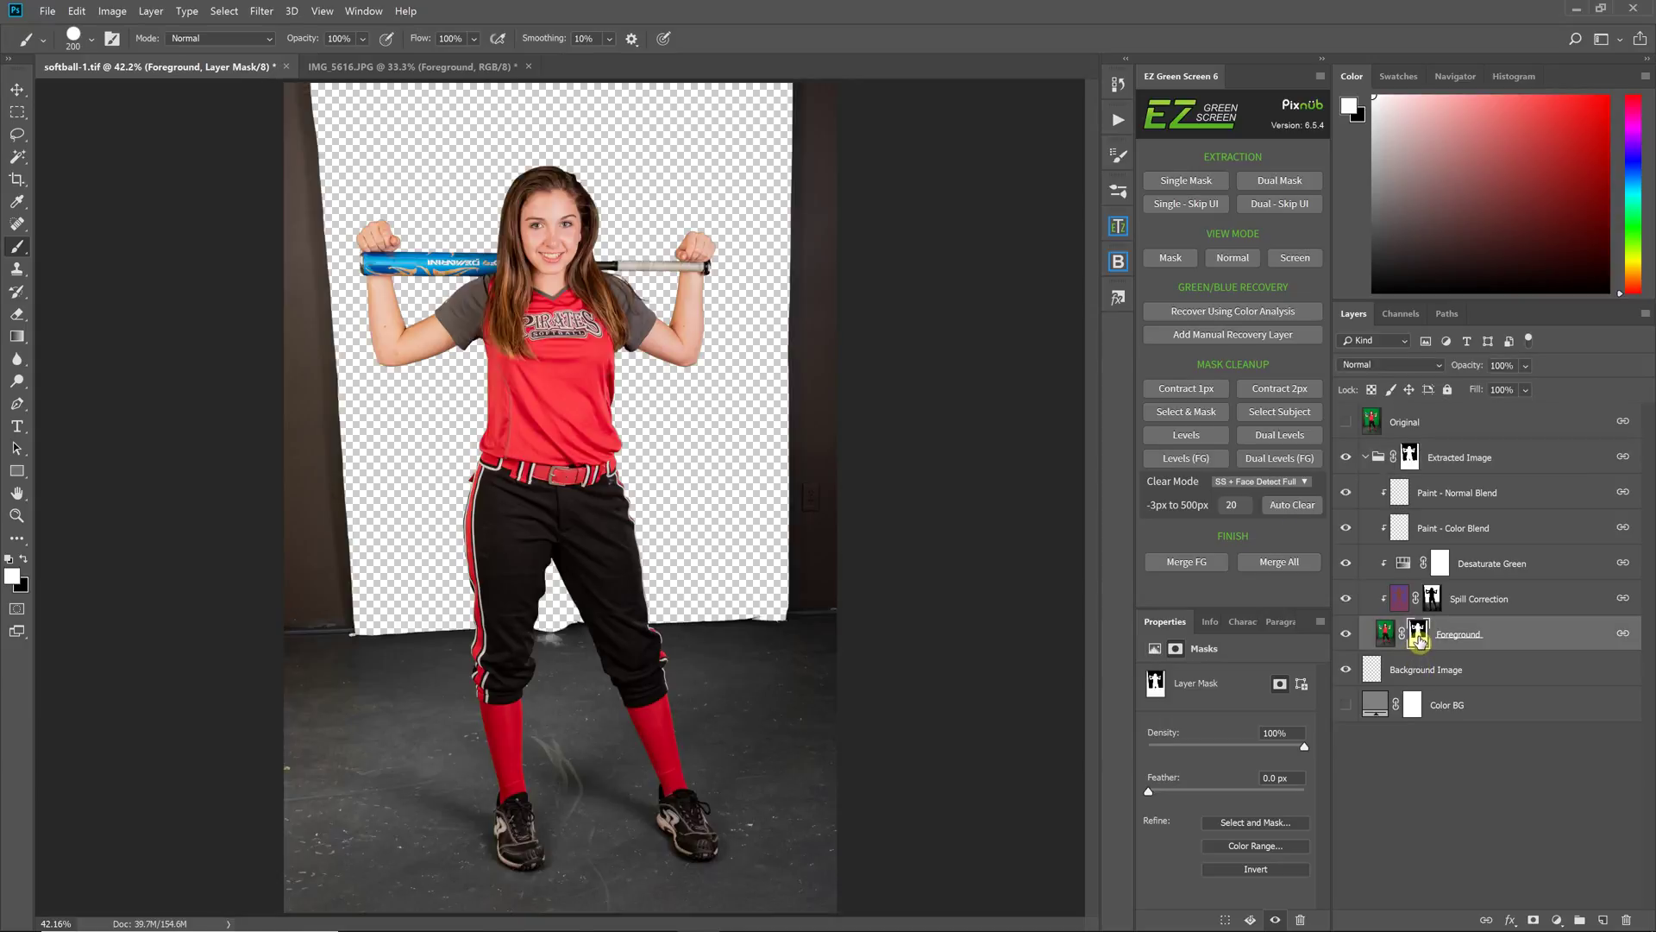
pyautogui.keyDown('alt'); pyautogui.click(1421, 635); pyautogui.keyUp('alt')
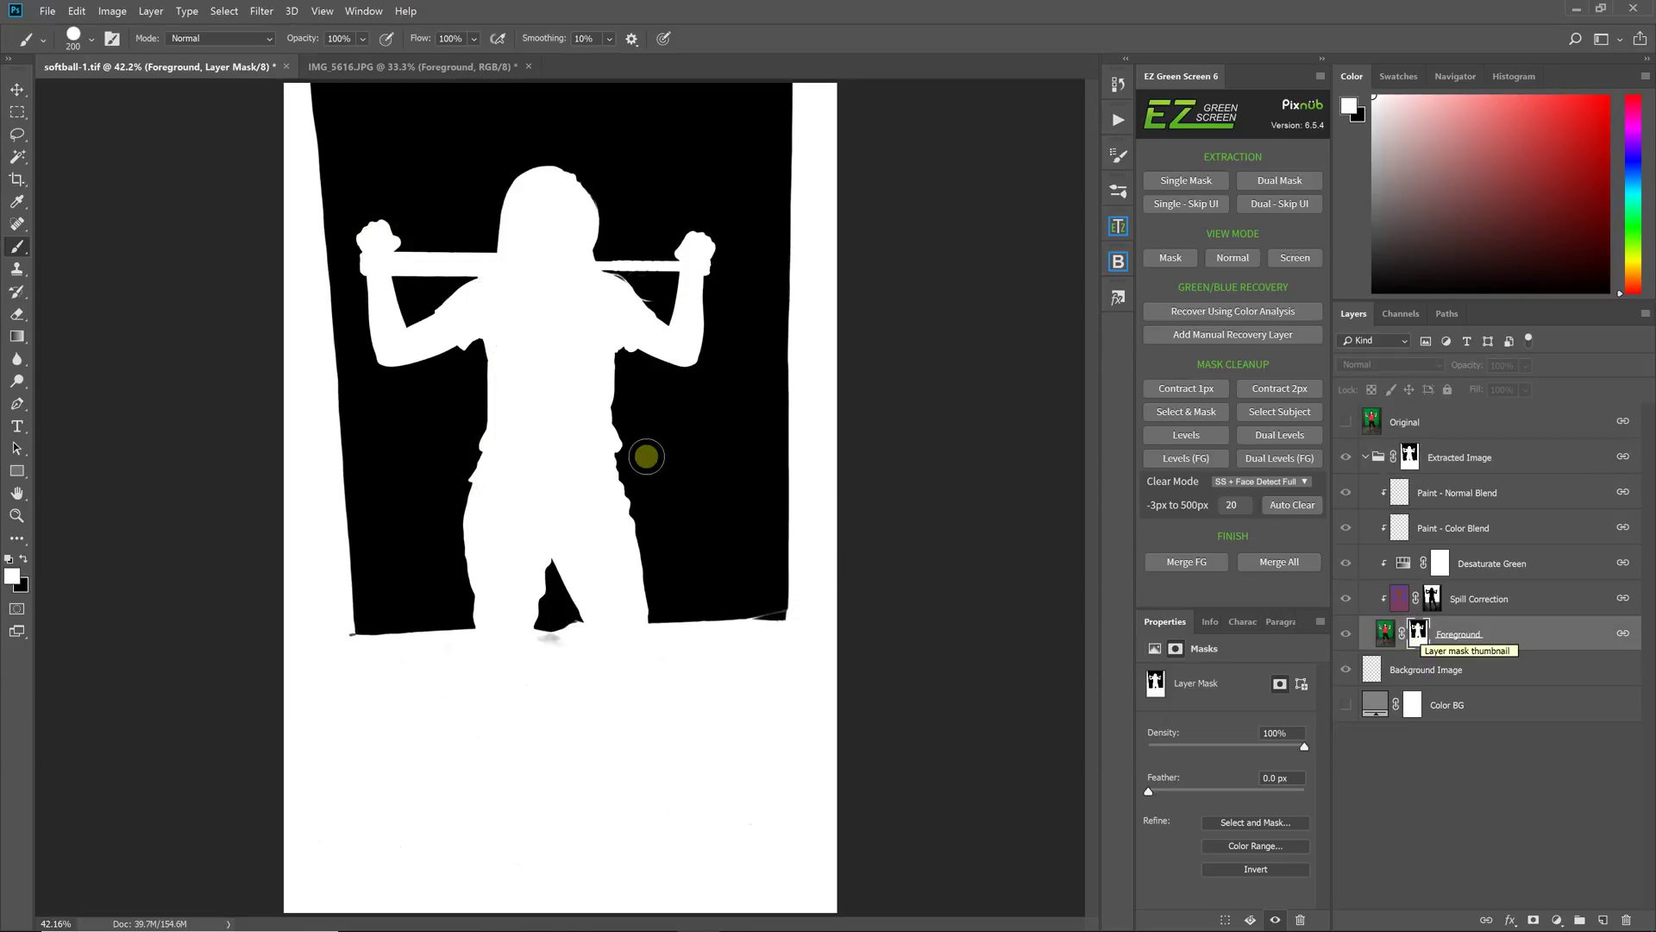
pyautogui.click(18, 158)
pyautogui.click(552, 229)
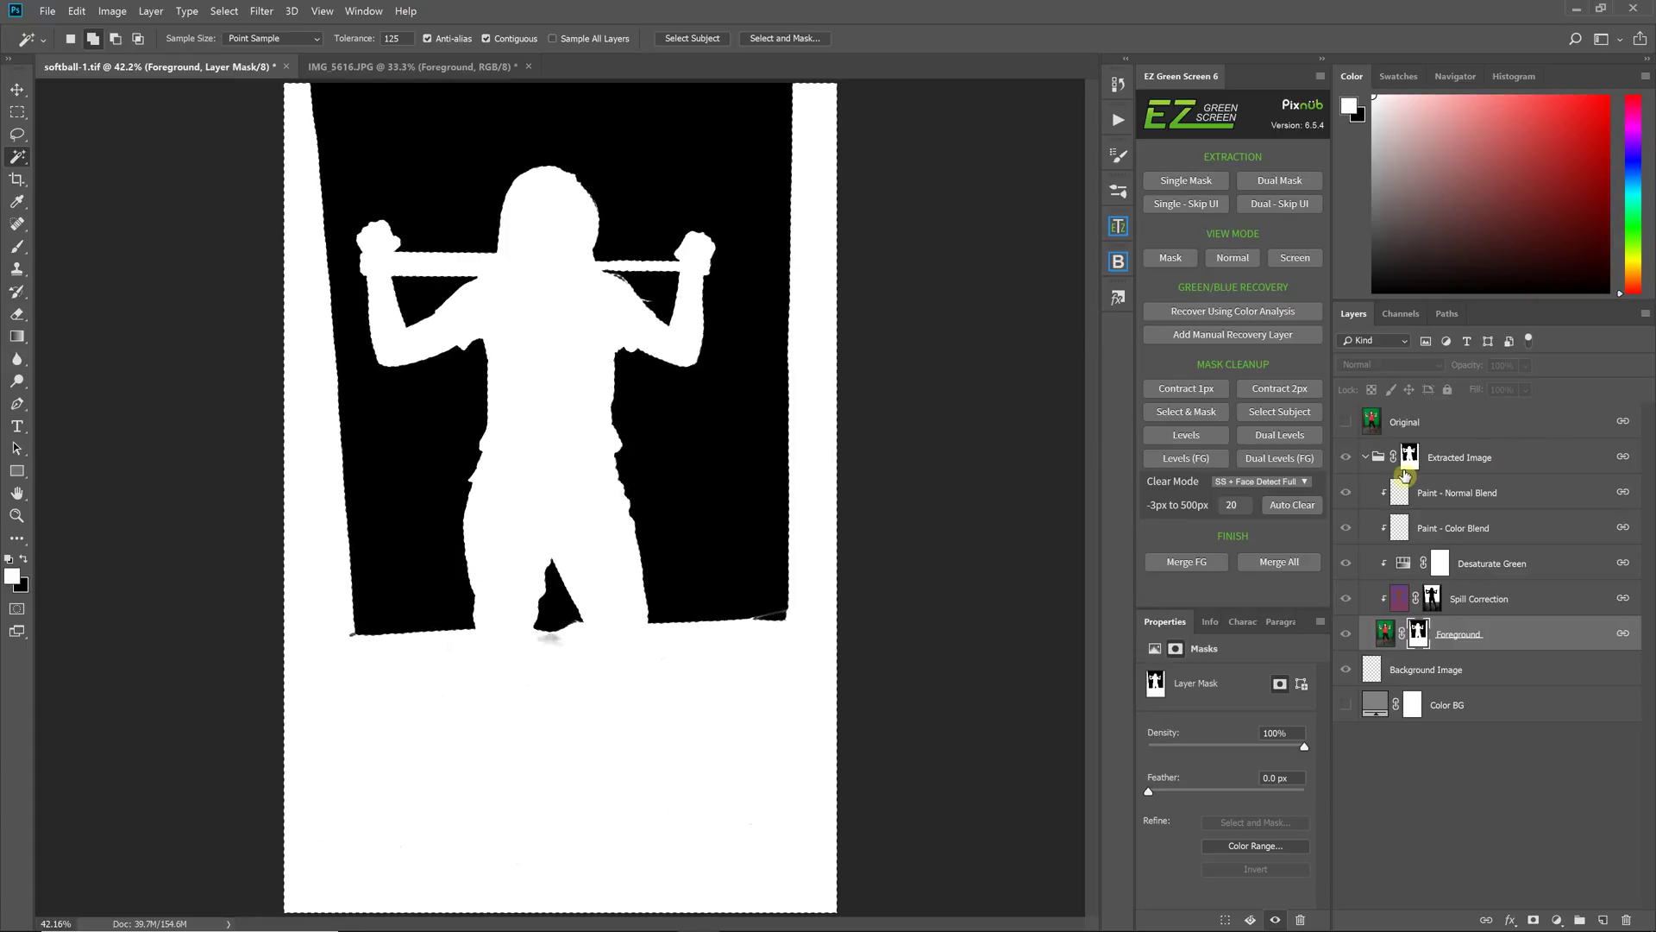
# Step: Delete the Extracted Image group's layer mask and clear the selection
pyautogui.click(1455, 470)
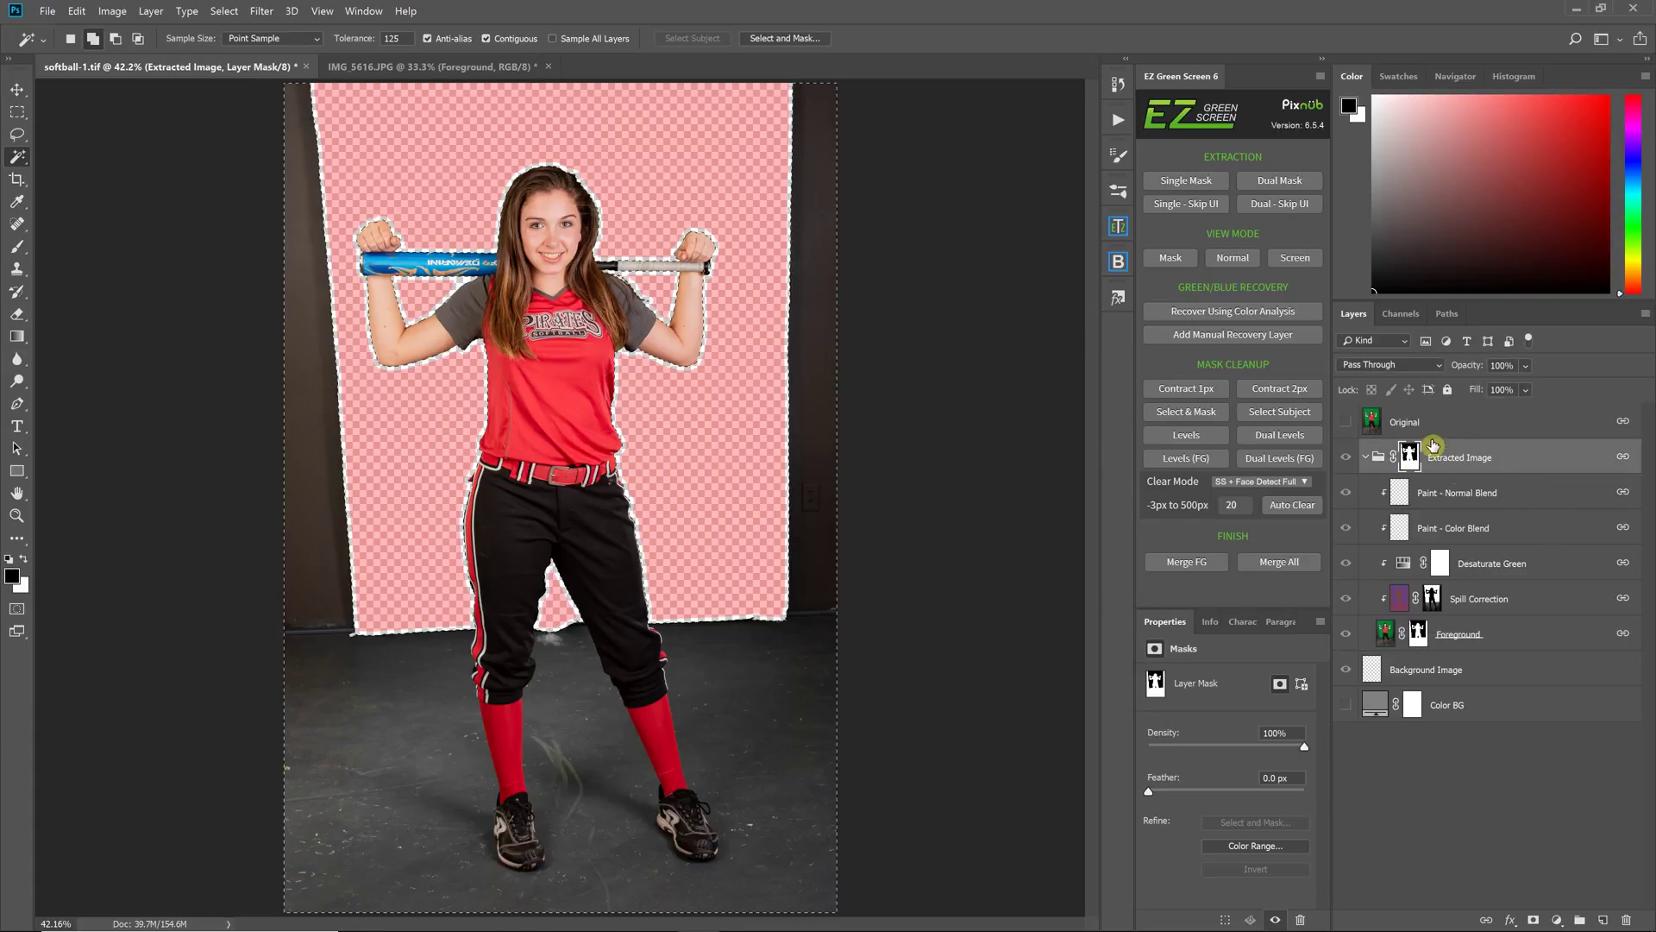
pyautogui.moveTo(1410, 457); pyautogui.dragTo(1636, 921)
pyautogui.click(835, 376)
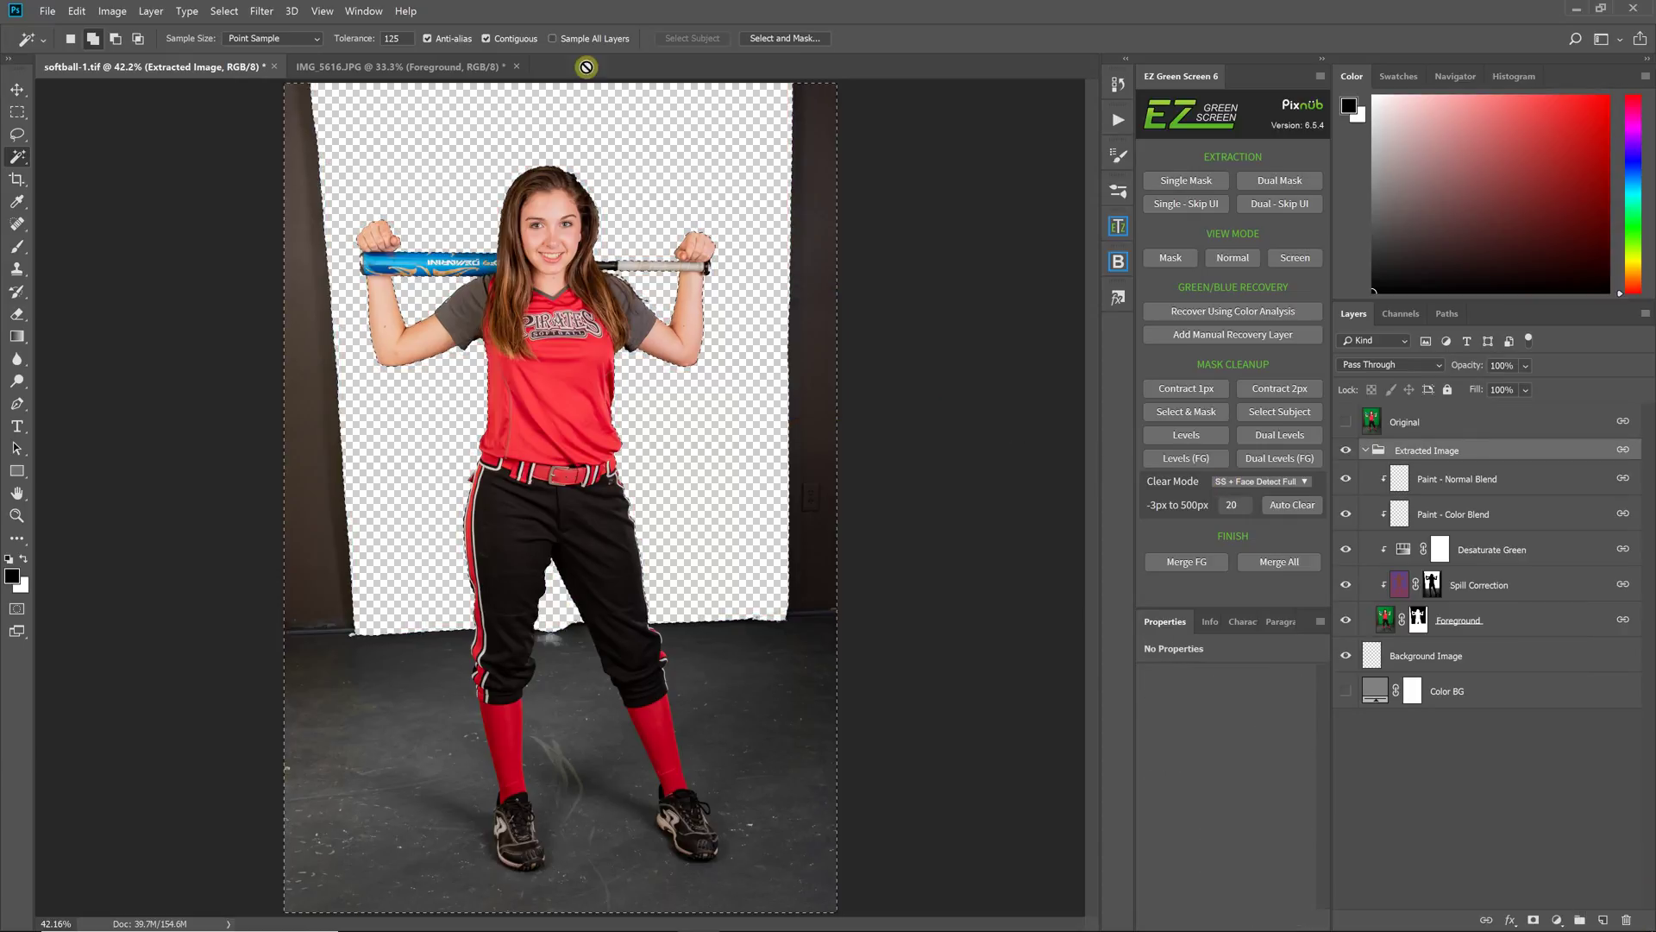
pyautogui.click(226, 12)
pyautogui.click(242, 45)
# Step: Set the Clear Mode to SS + Face Detect 1/2, run Auto Clear at 20 px, and inspect the player's edges
pyautogui.click(1265, 482)
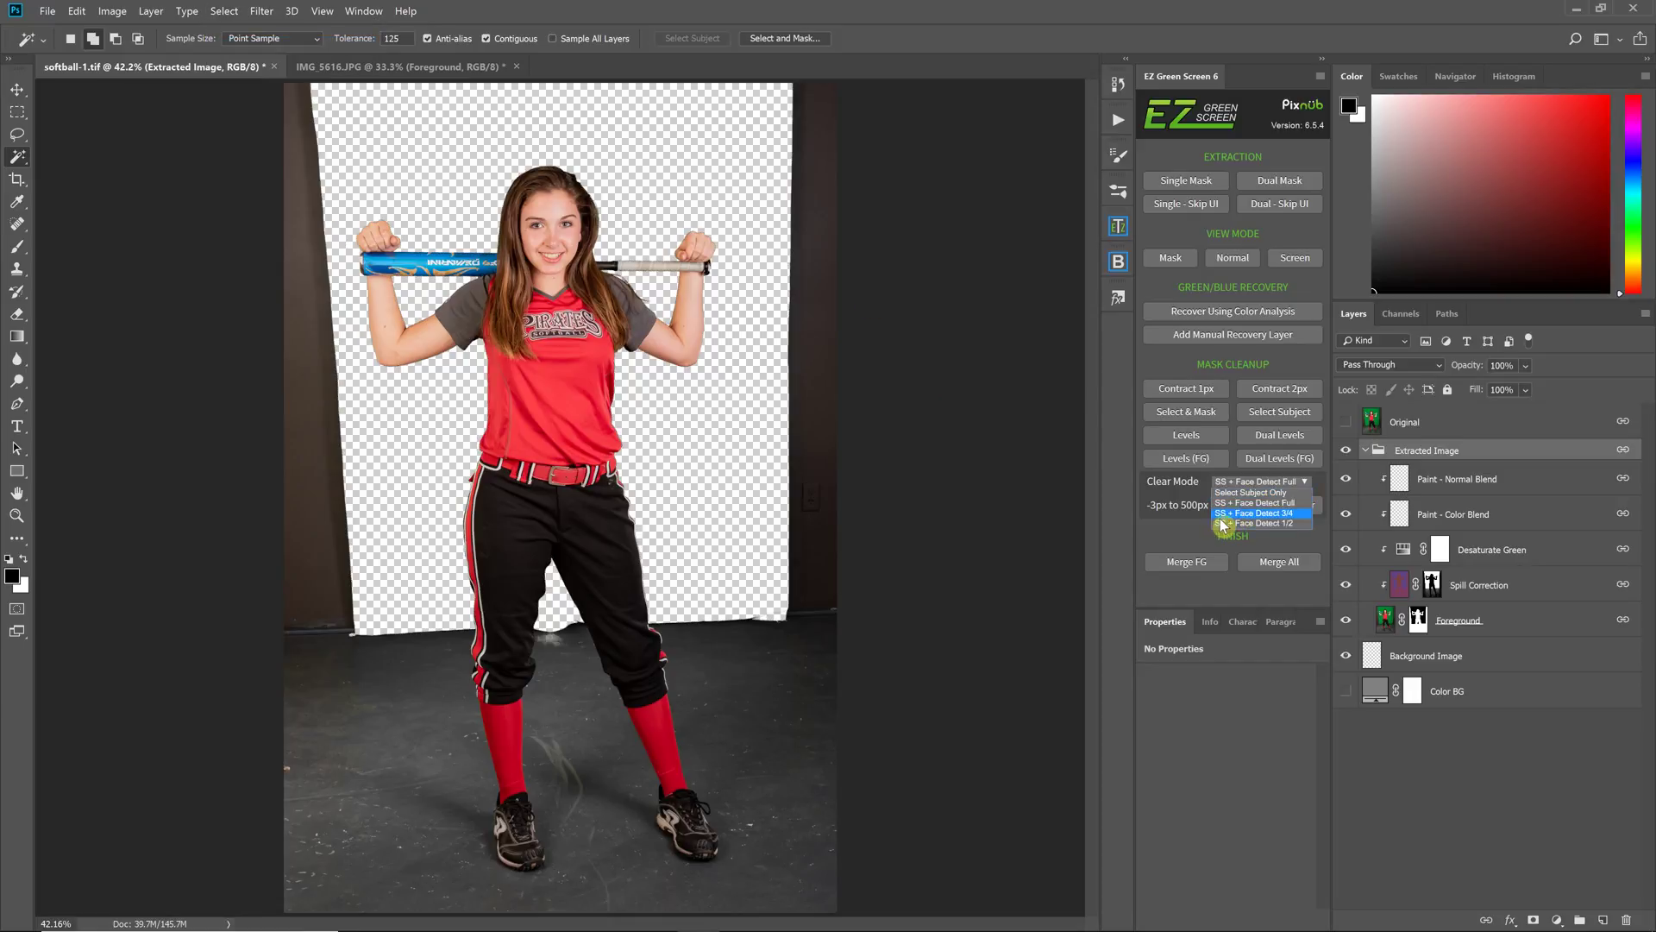
pyautogui.click(1270, 523)
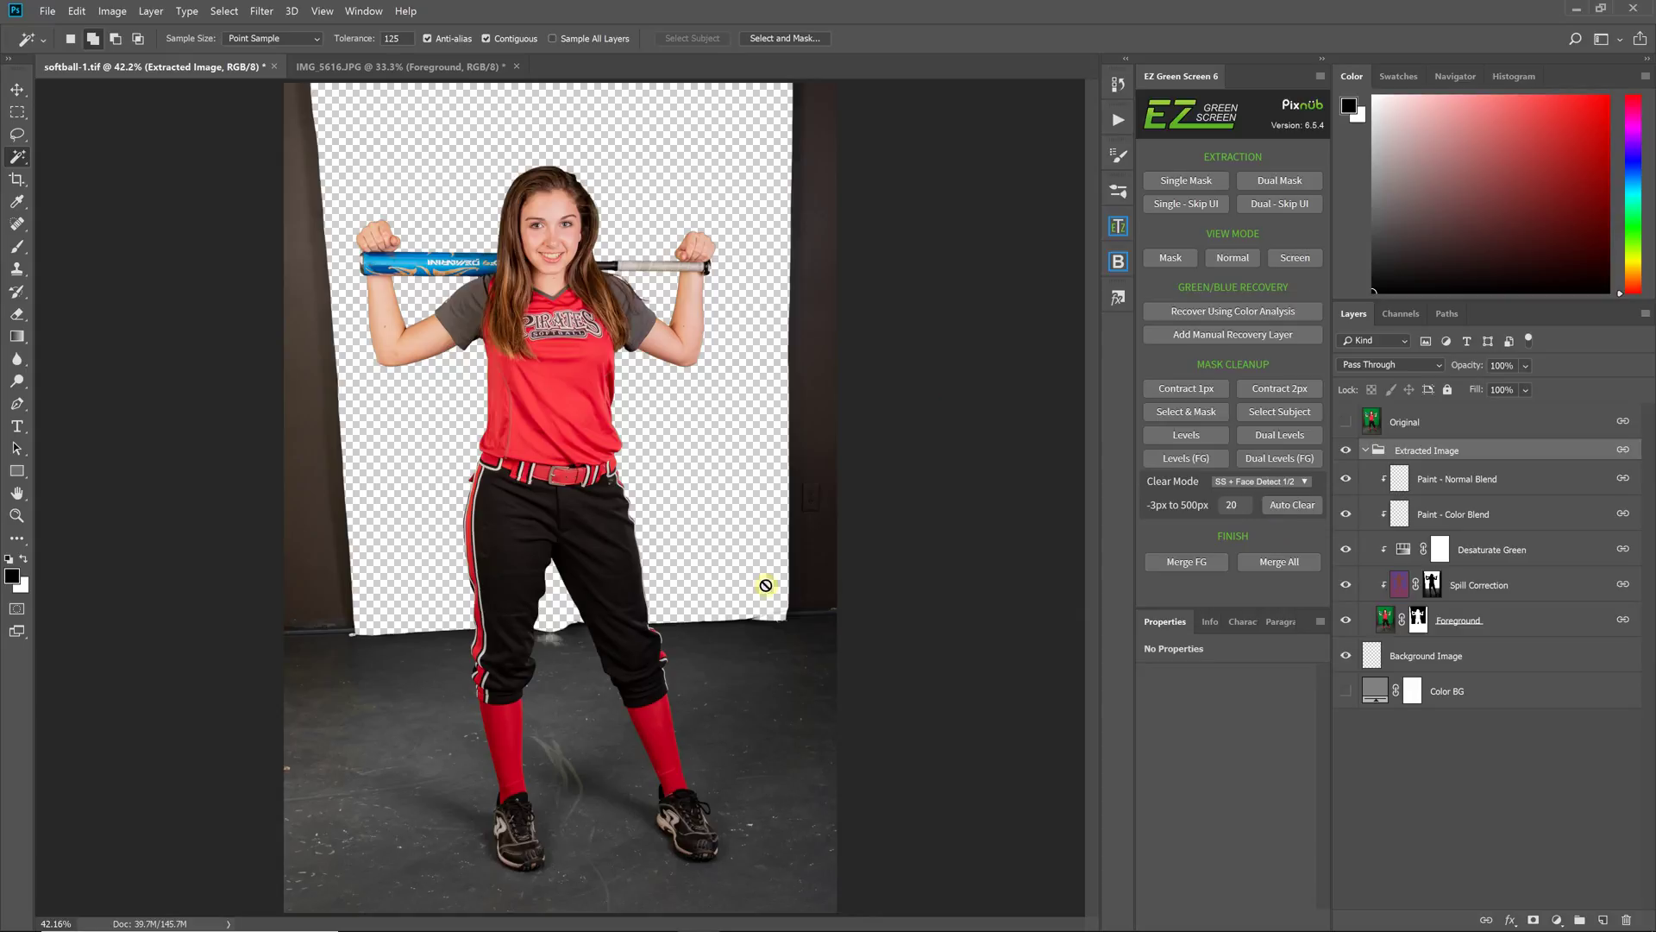
pyautogui.click(1283, 516)
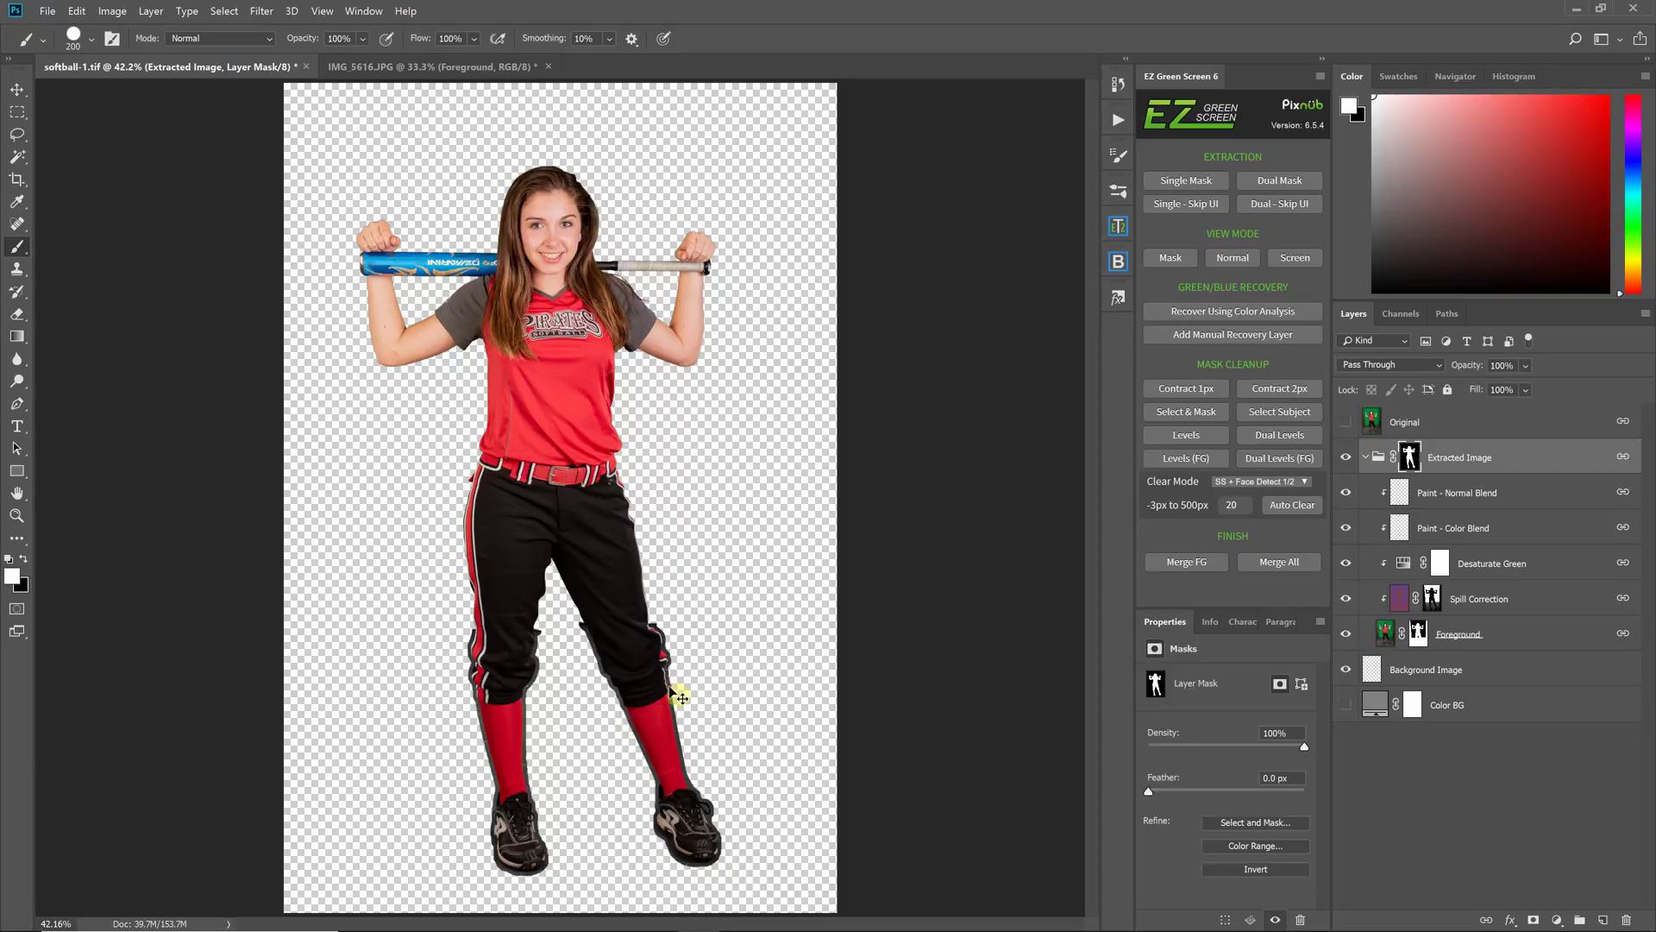
pyautogui.scroll(1, 669, 686)
pyautogui.scroll(1, 699, 692)
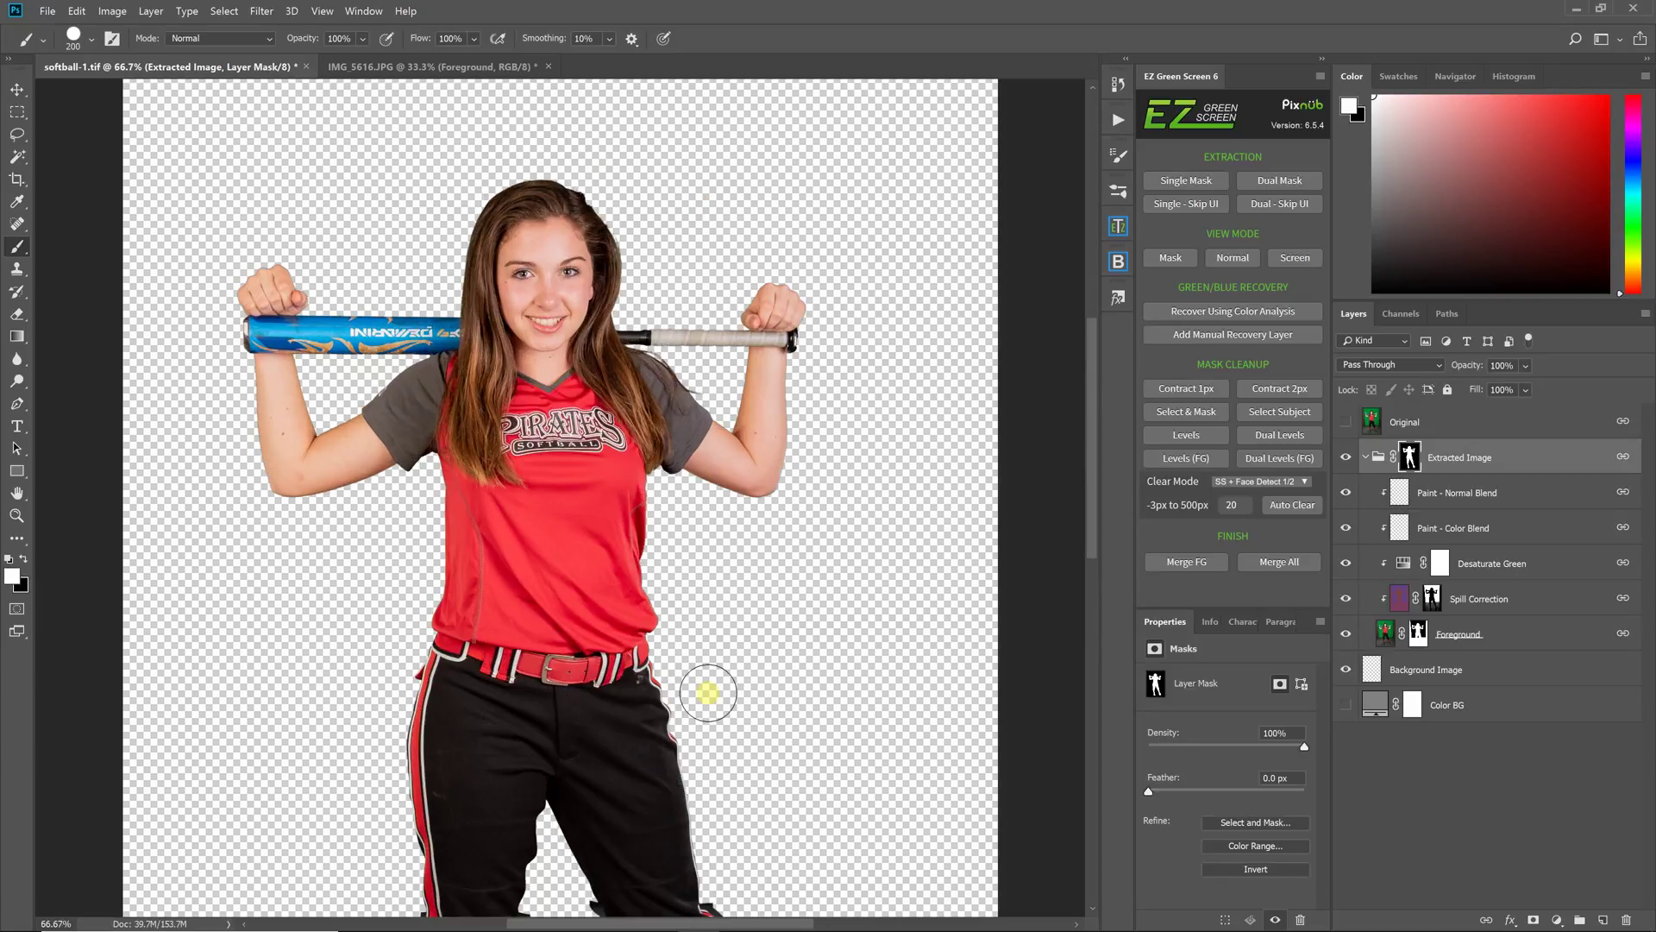
pyautogui.scroll(2, 707, 692)
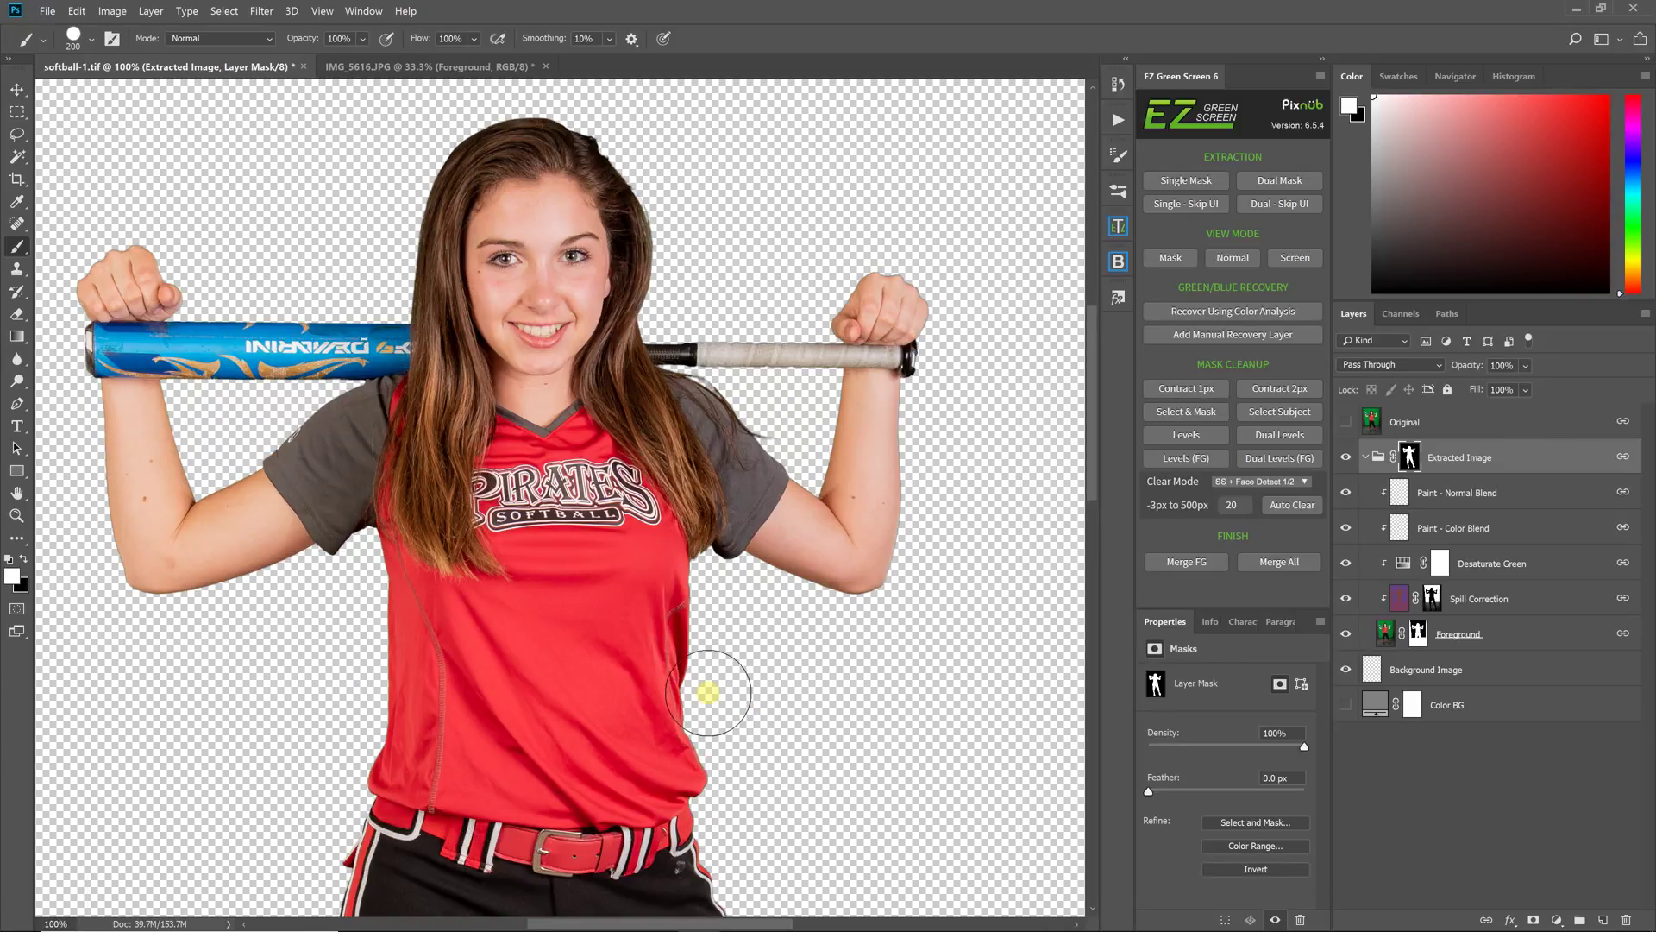
pyautogui.scroll(-1, 707, 692)
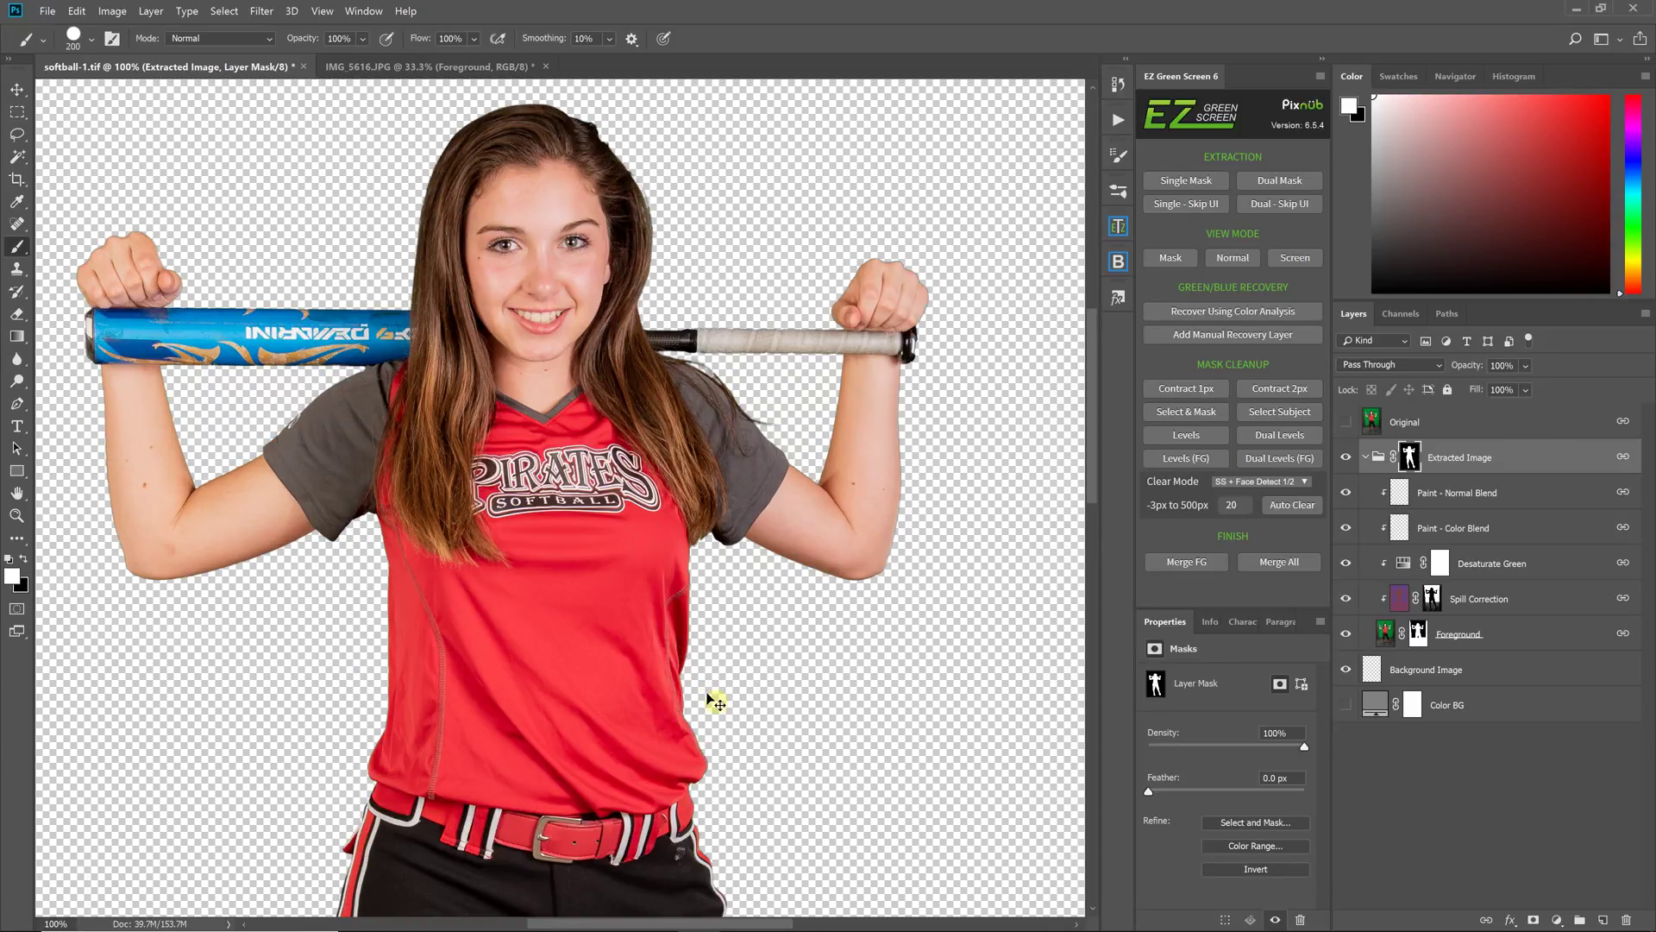
pyautogui.scroll(-2, 709, 701)
pyautogui.scroll(-1, 707, 693)
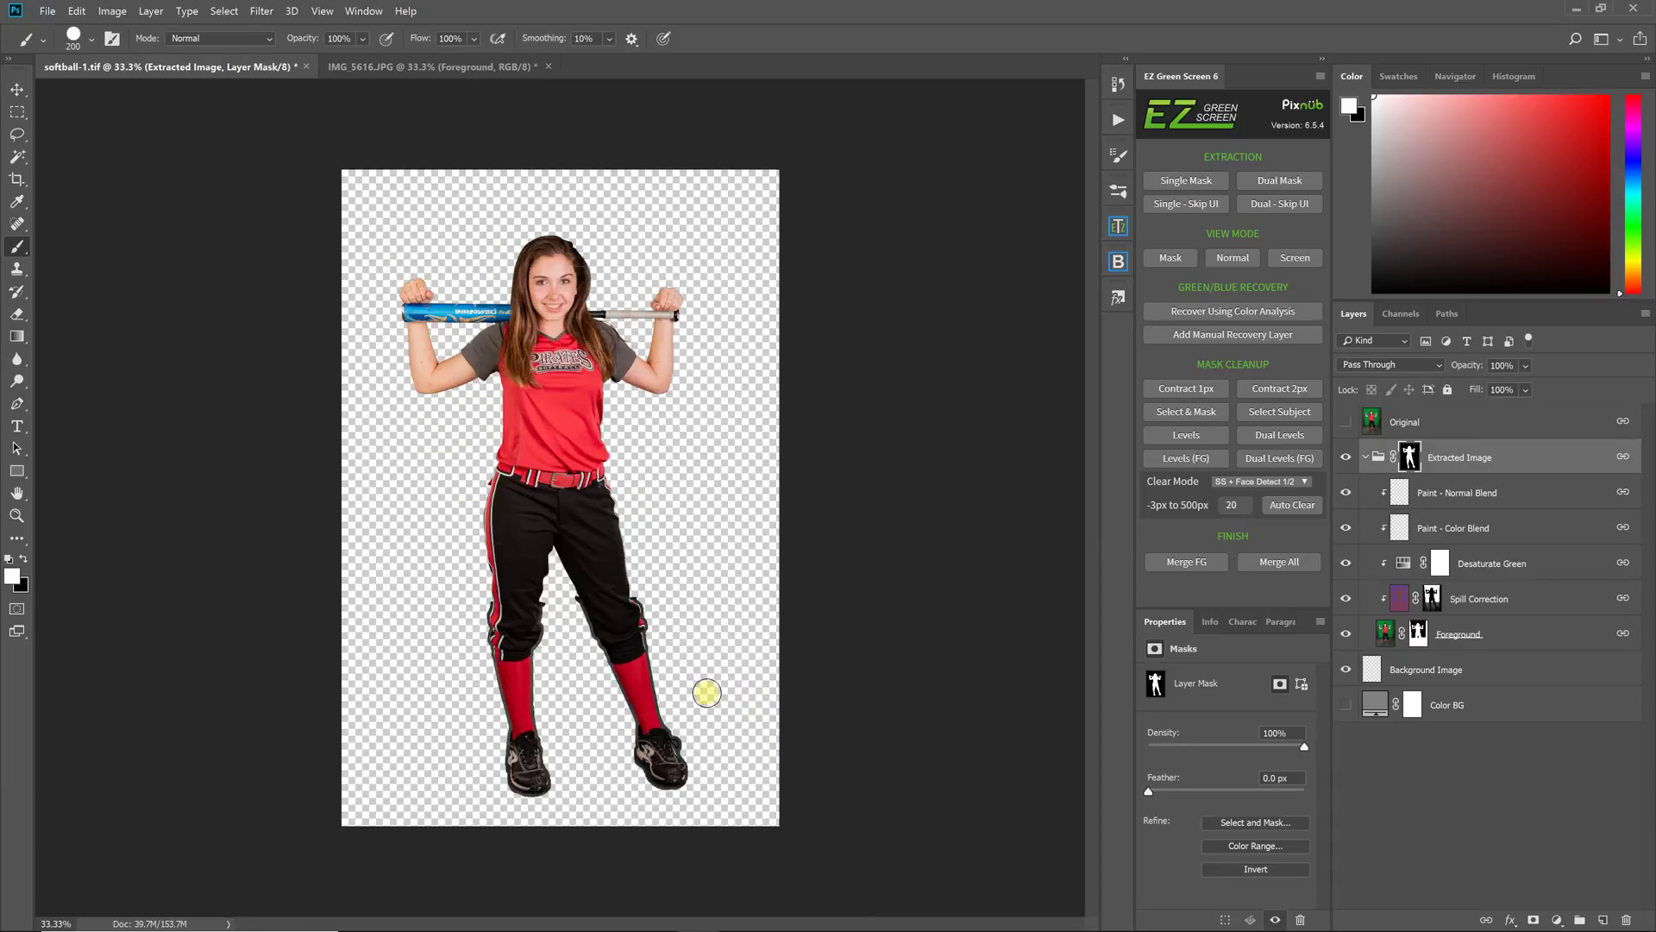
# Step: Delete the layer mask that Auto Clear added to the Extracted Image group
pyautogui.click(1258, 482)
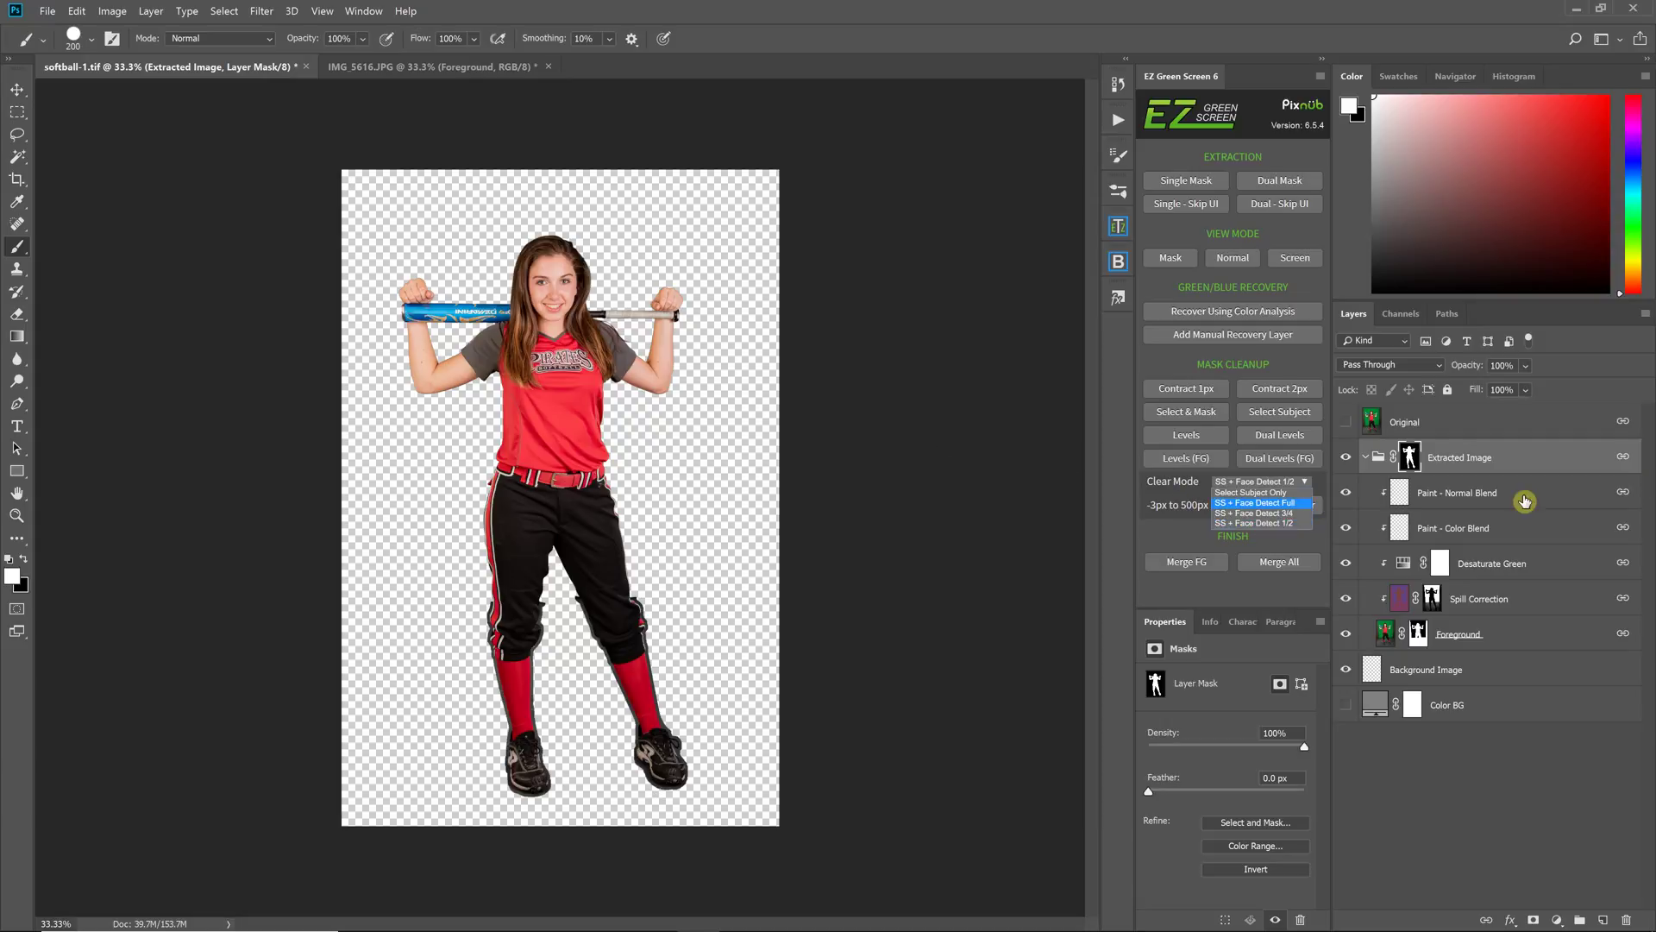
pyautogui.click(1476, 462)
pyautogui.moveTo(1415, 464); pyautogui.dragTo(1623, 920)
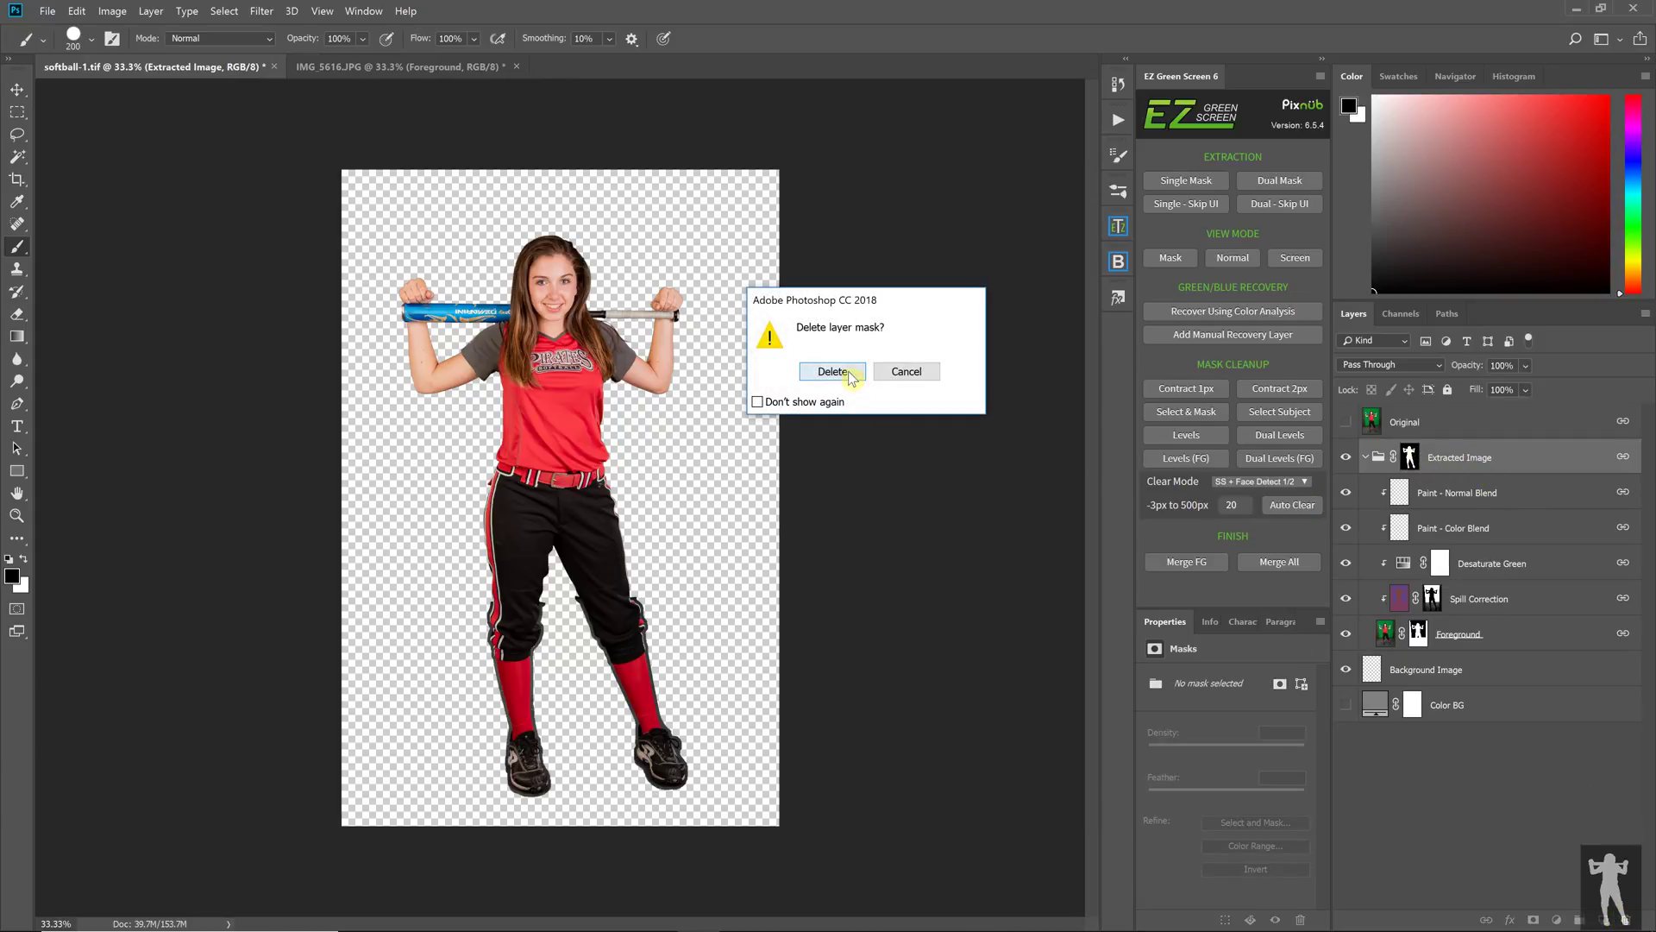
pyautogui.click(835, 373)
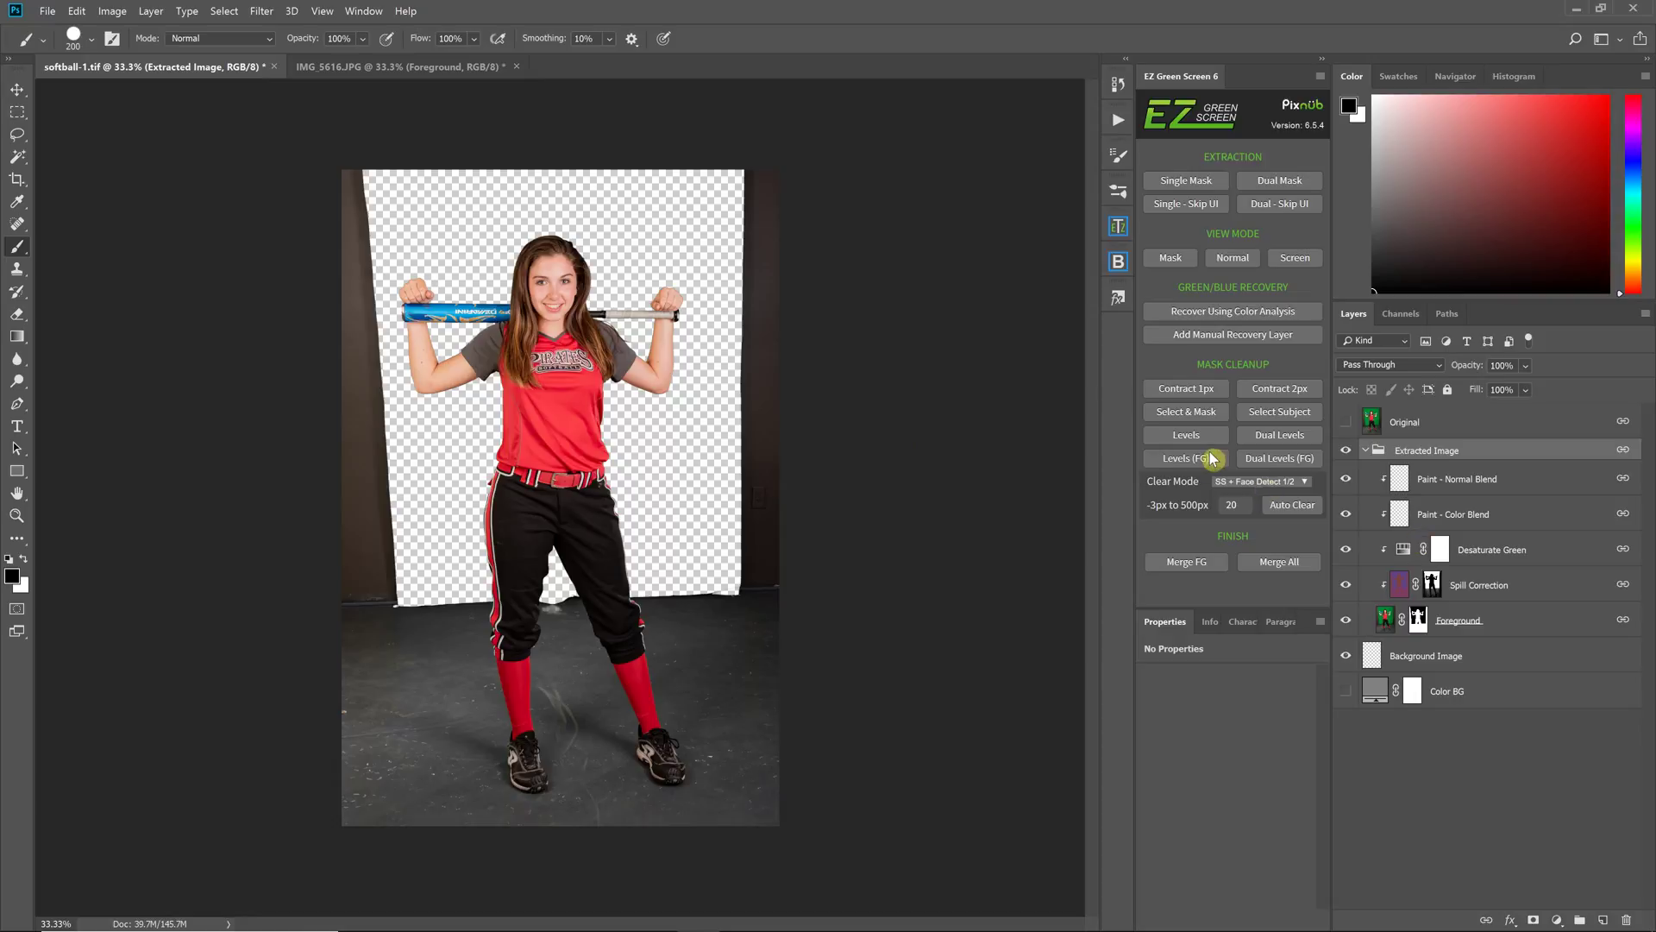
pyautogui.click(1260, 481)
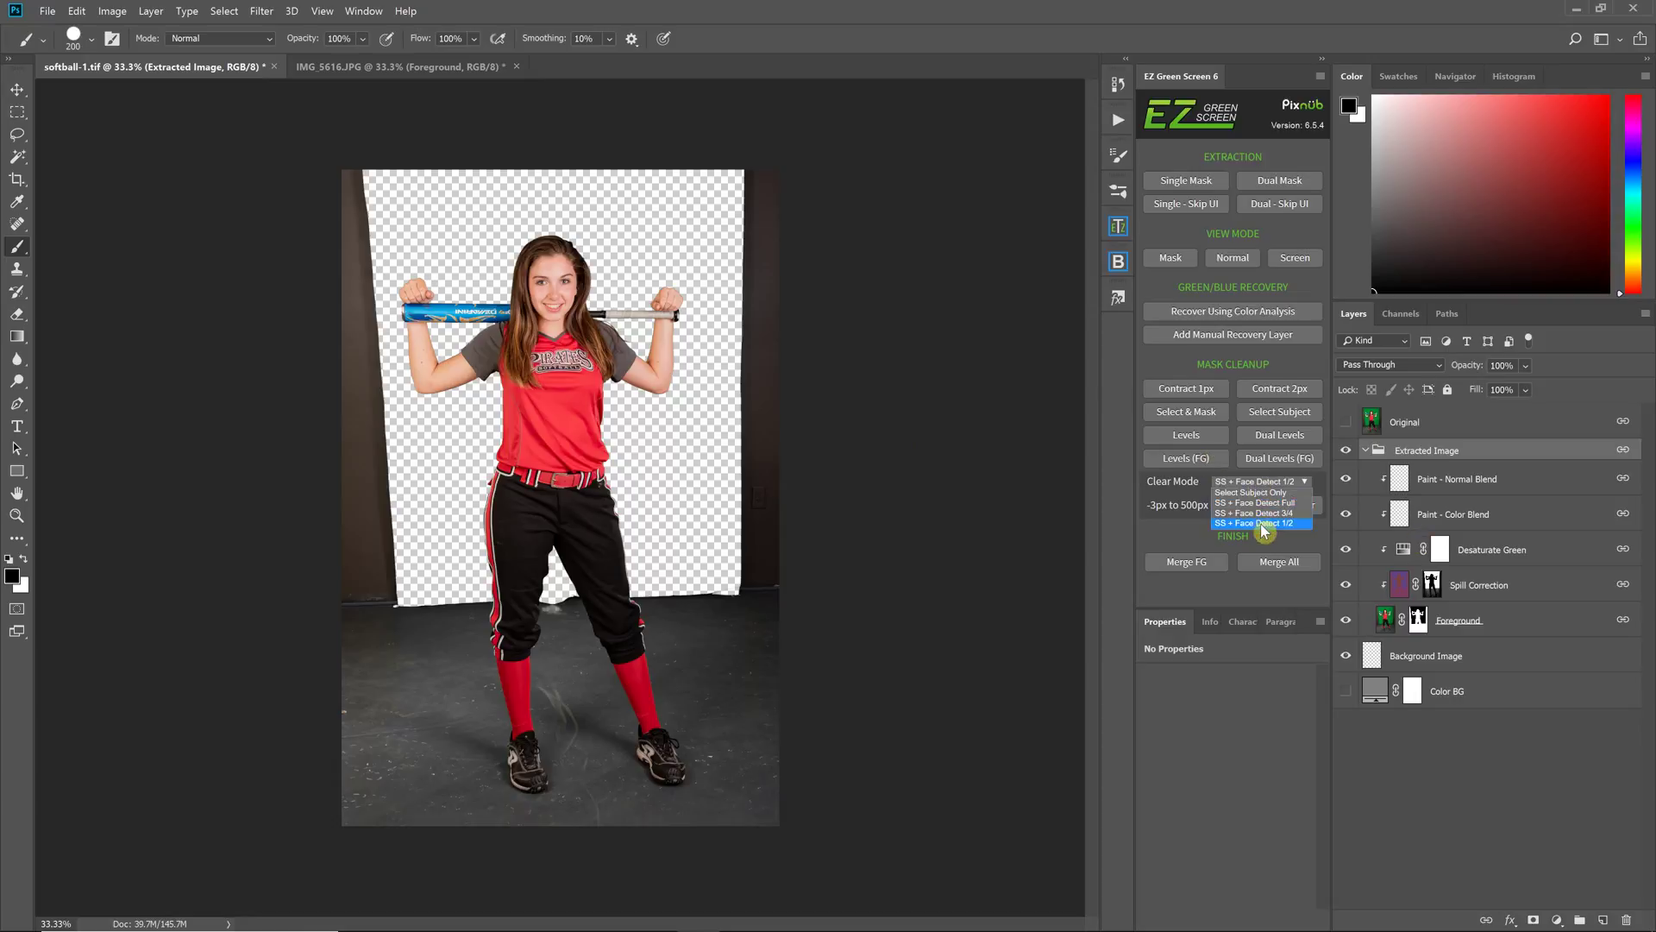
pyautogui.click(1167, 503)
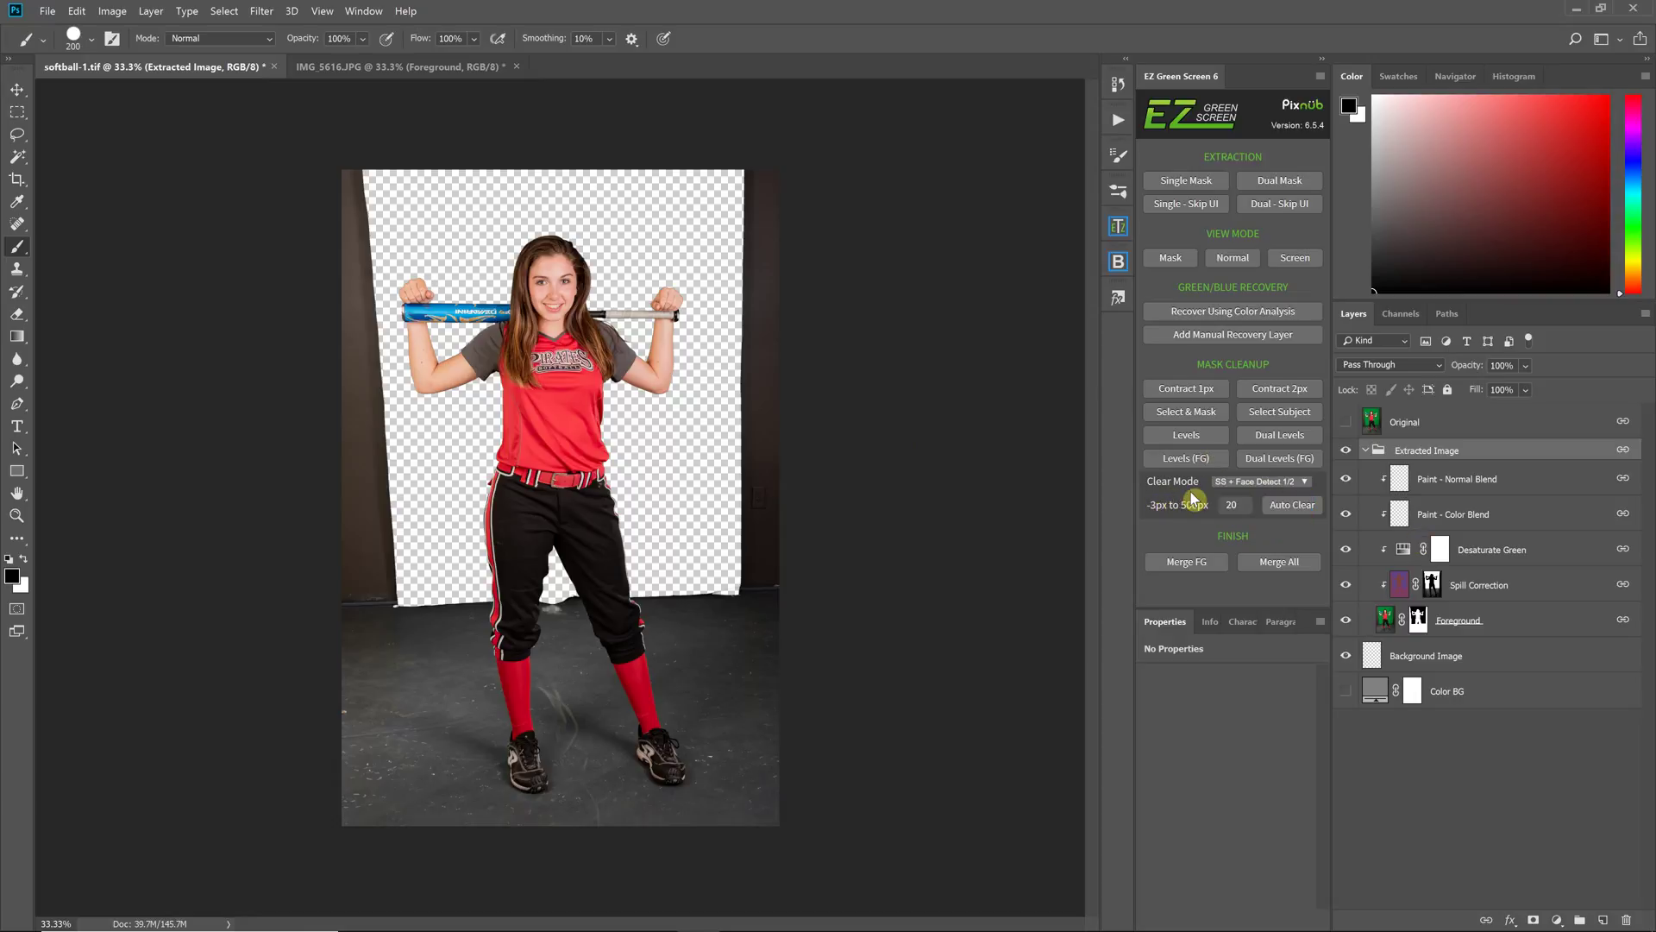
pyautogui.click(1273, 484)
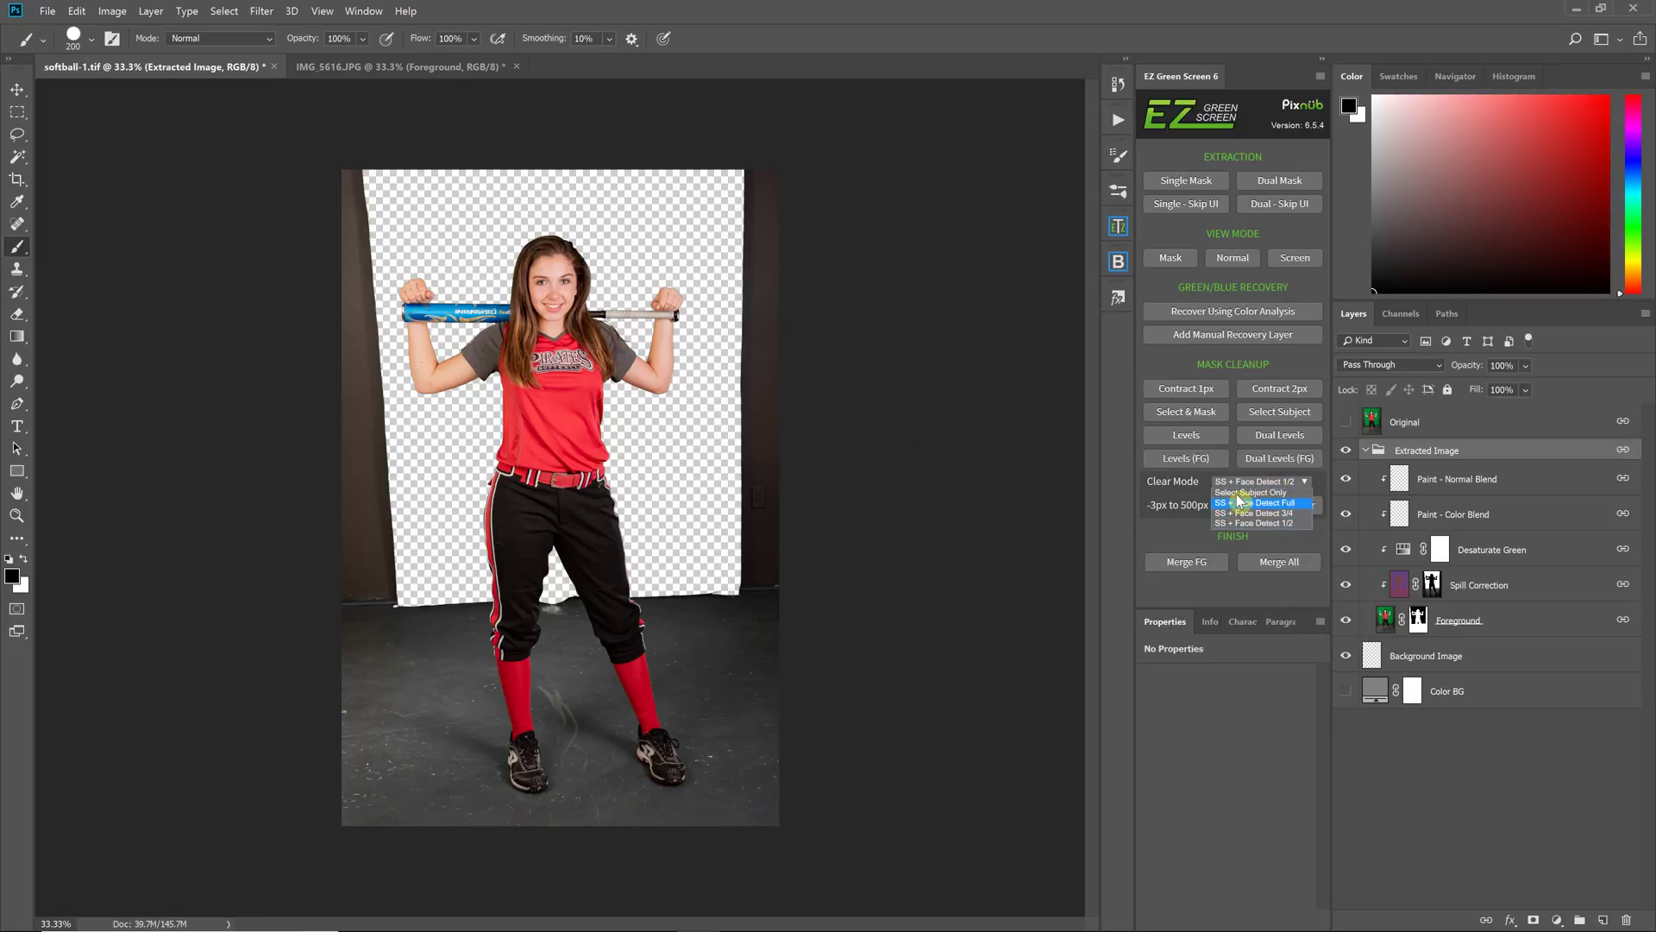
pyautogui.click(1177, 498)
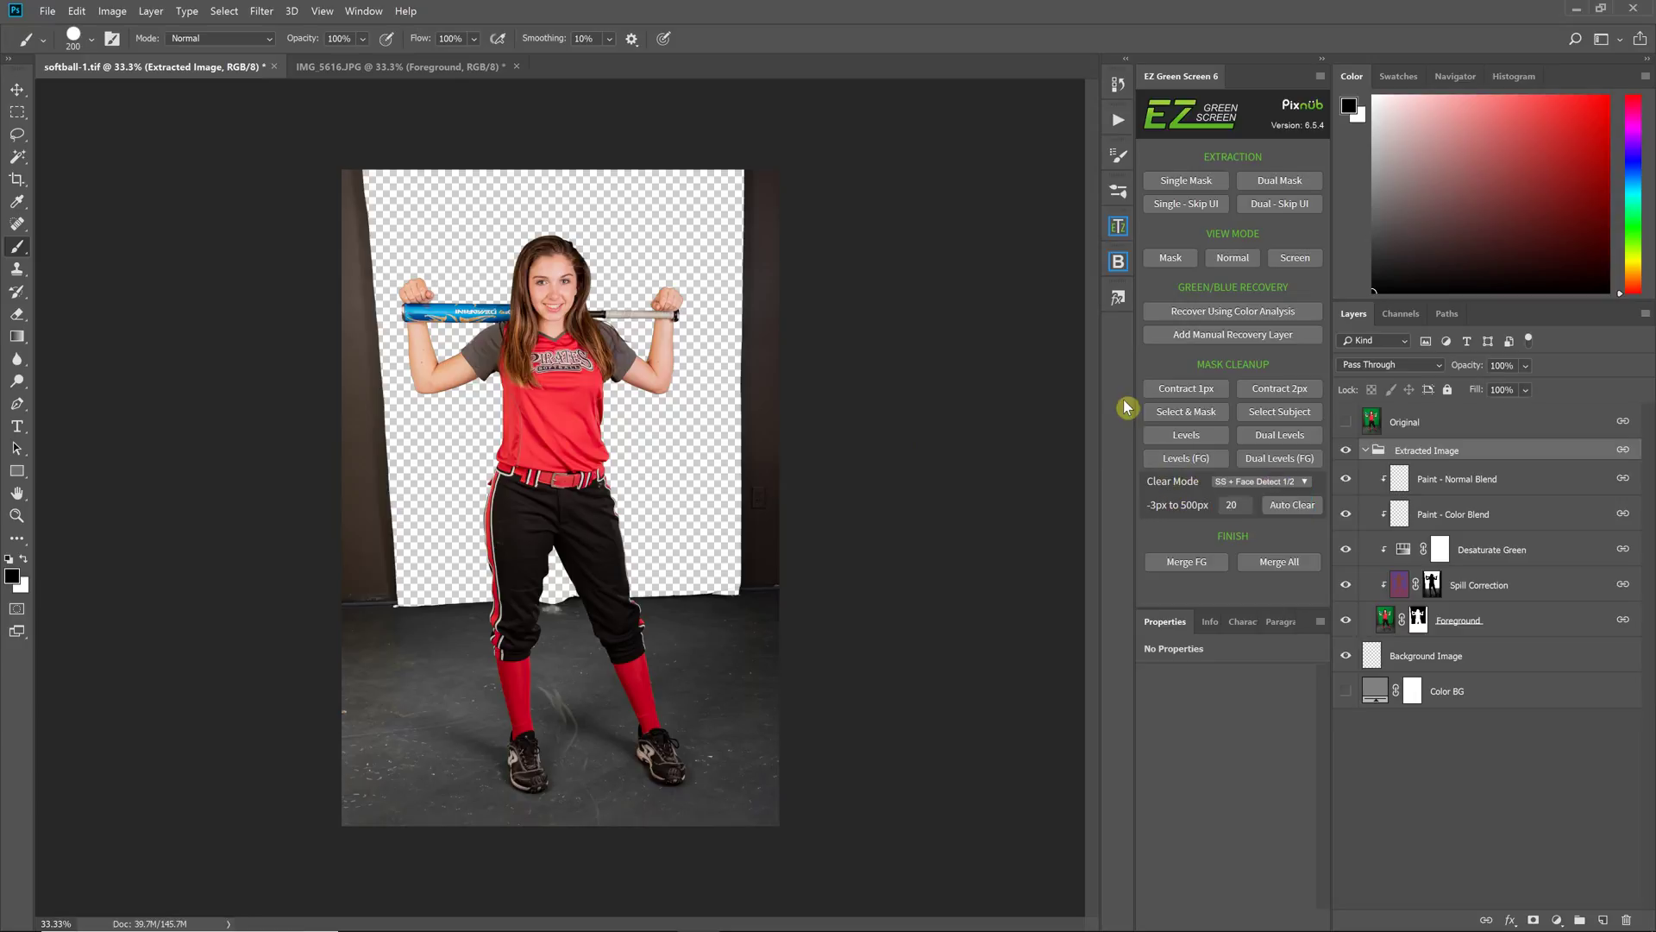
# Step: Select the player with EZ Green Screen's Select Subject and expand the selection by 40 pixels
pyautogui.click(1264, 412)
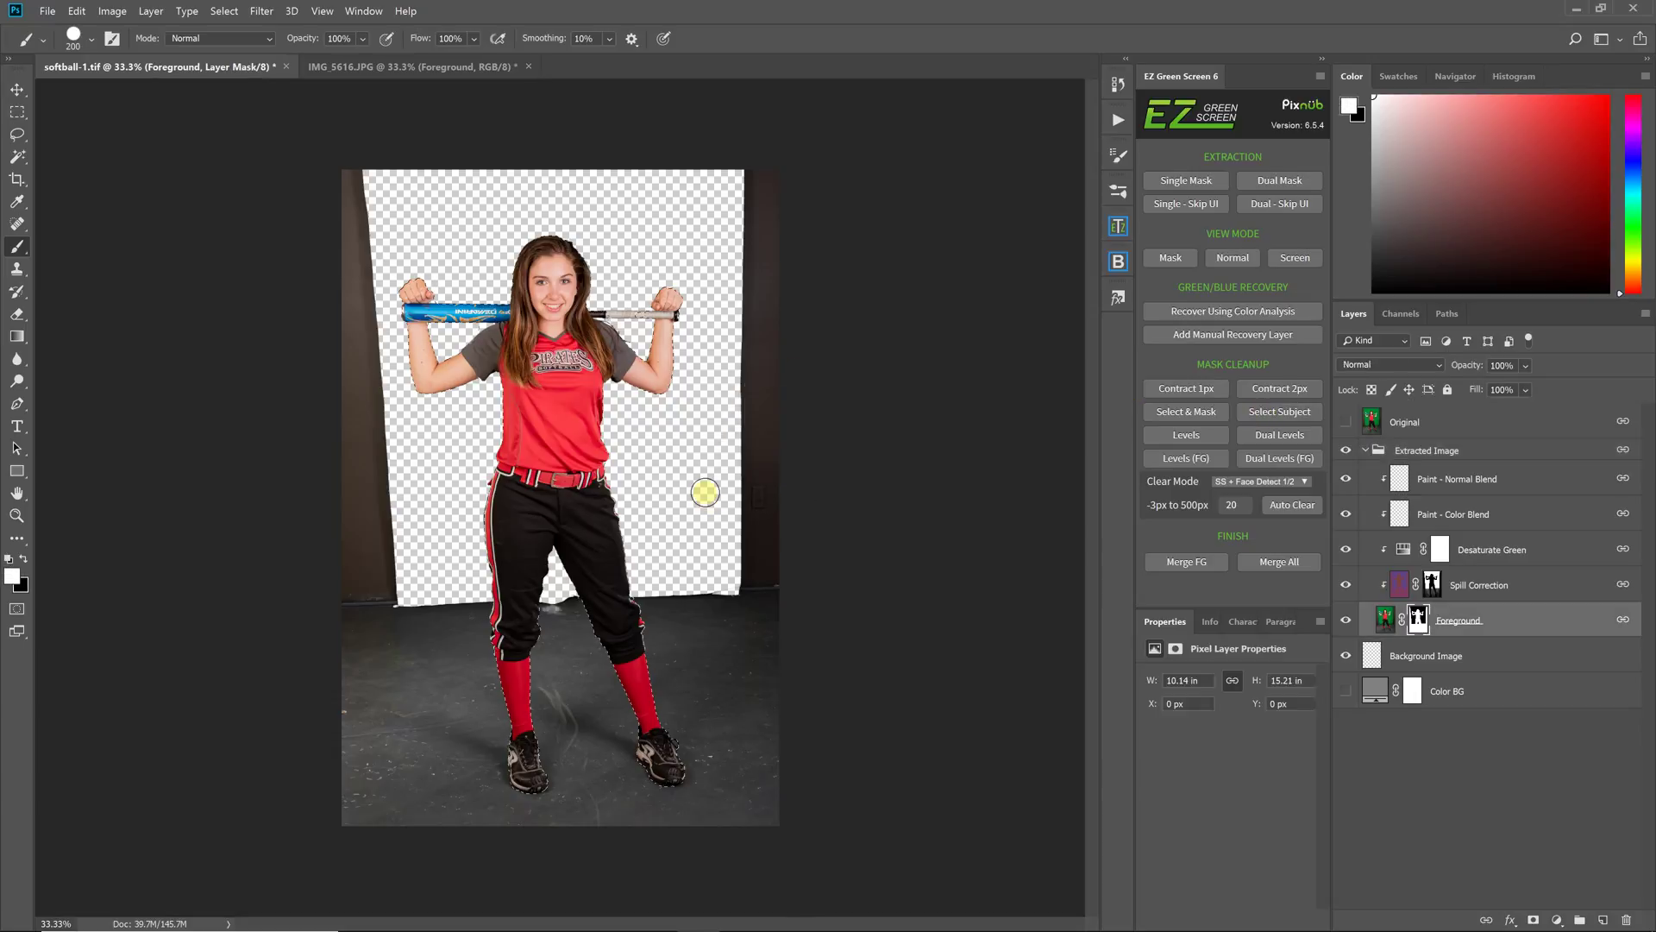
pyautogui.click(224, 11)
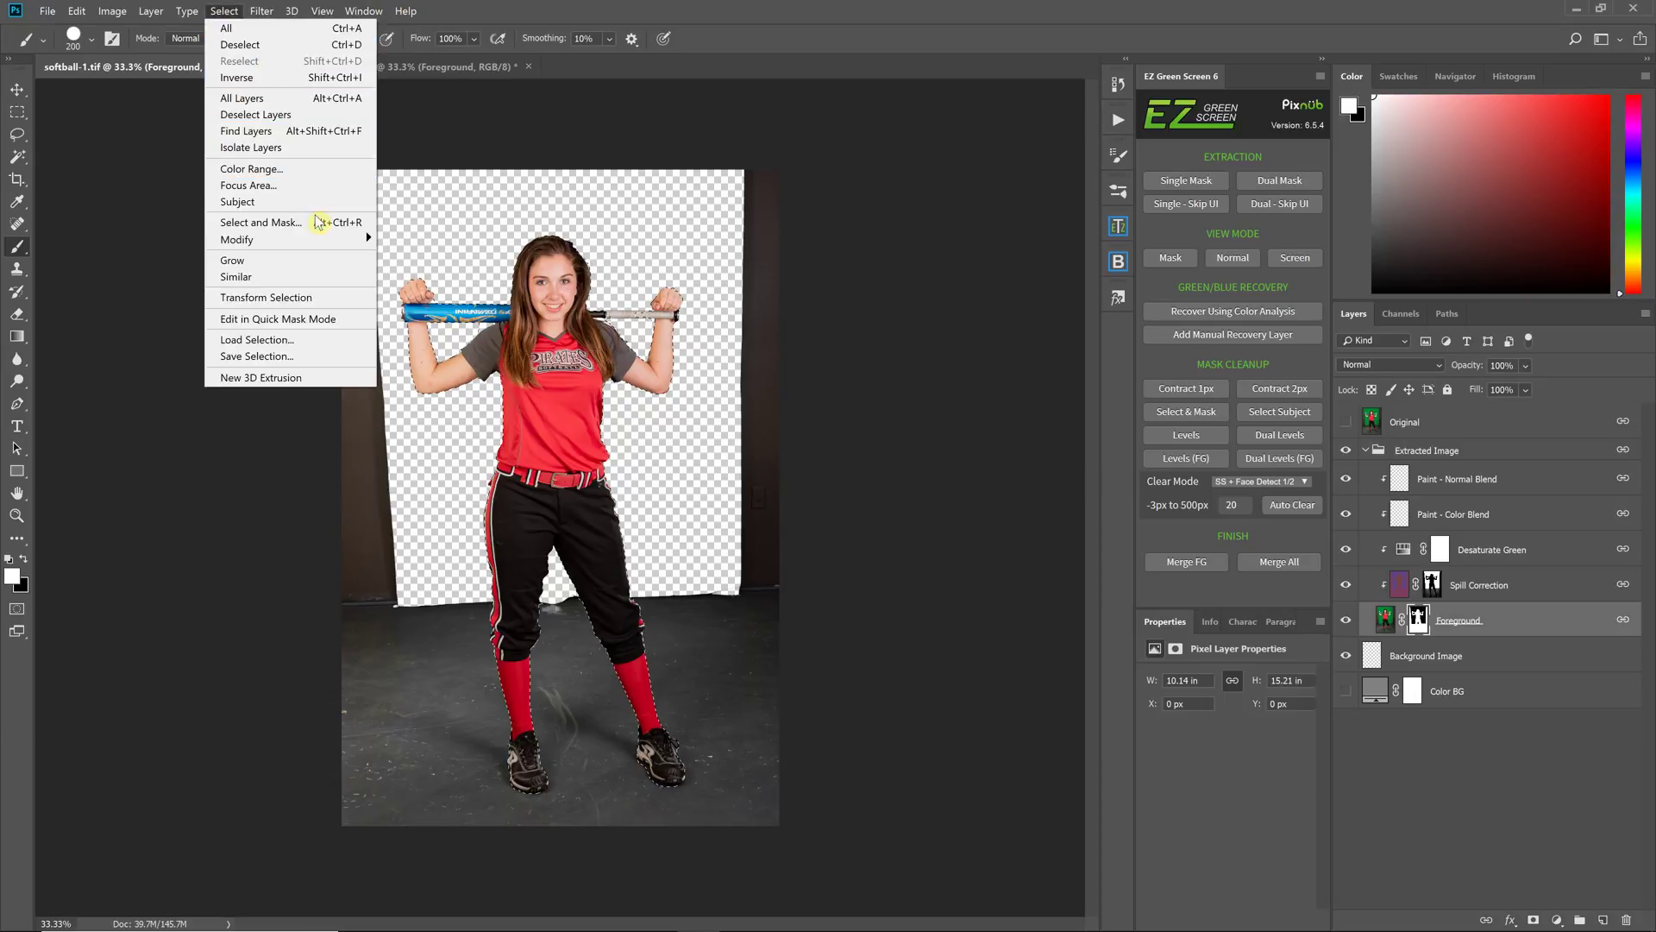
pyautogui.moveTo(332, 239)
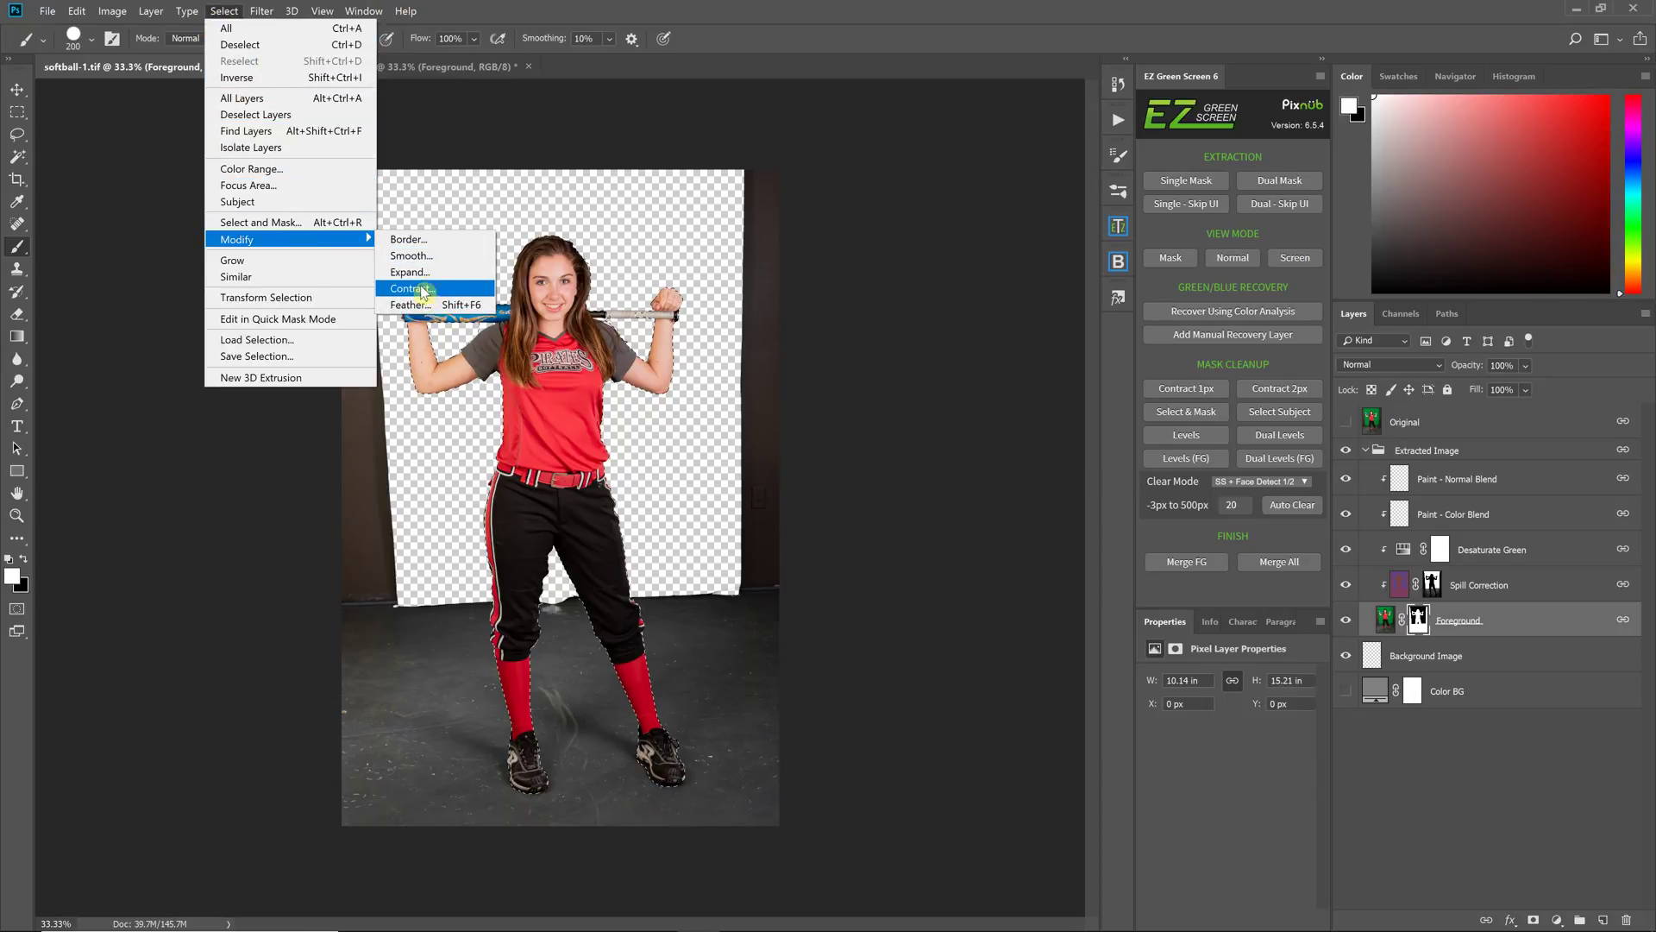
pyautogui.click(410, 272)
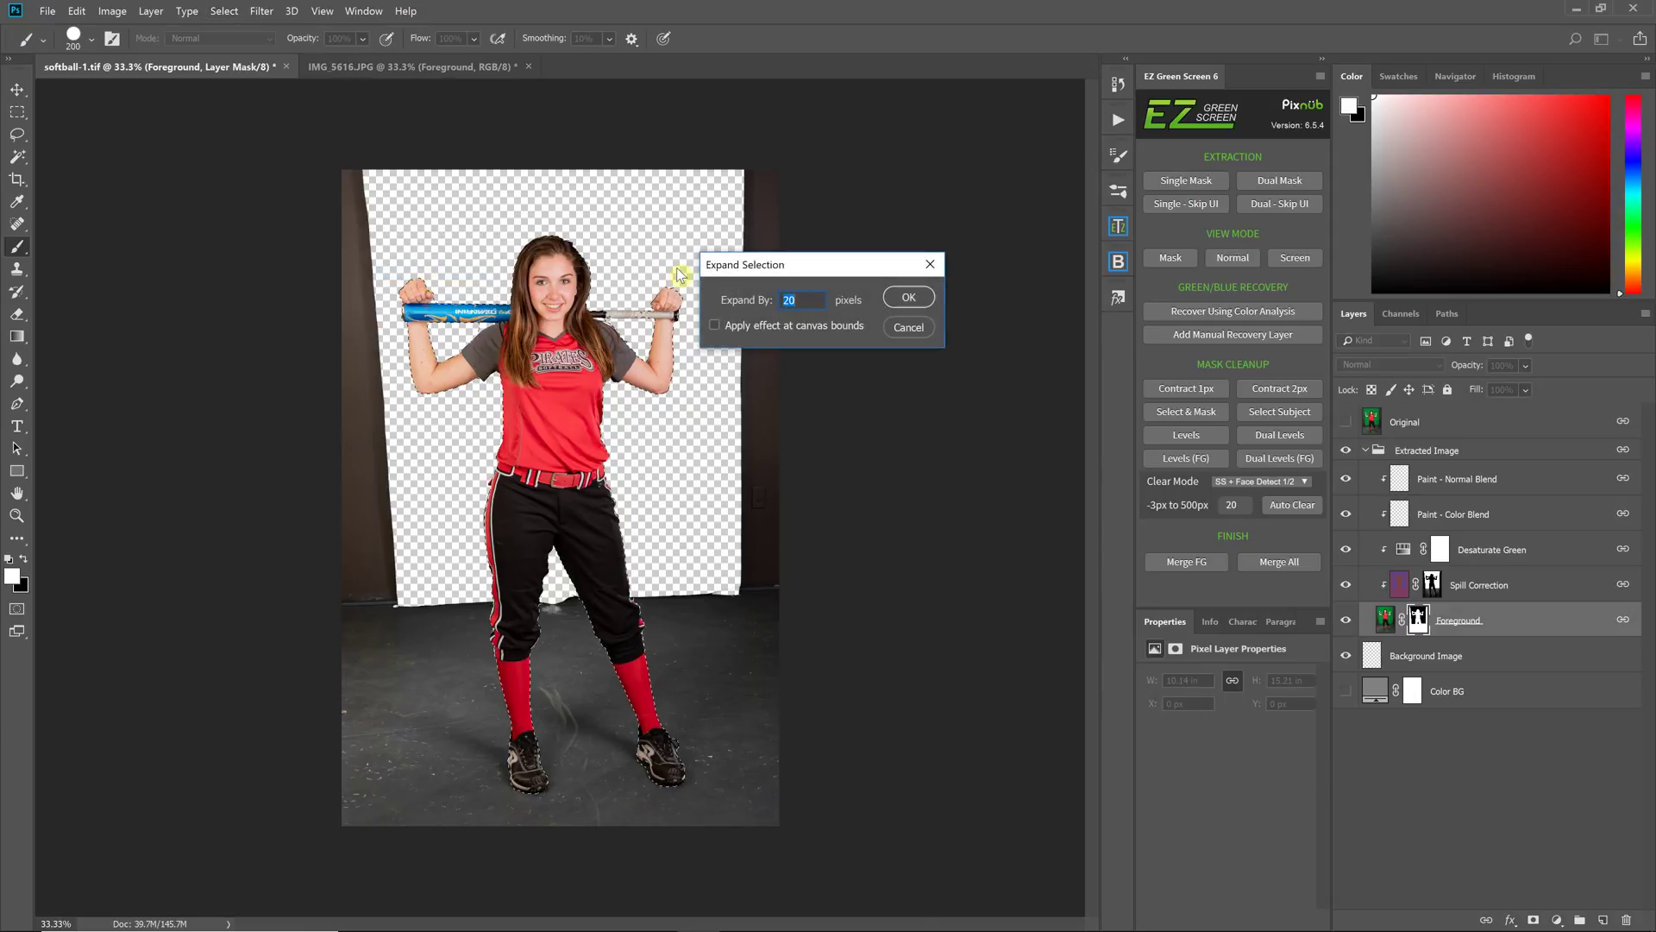
pyautogui.click(798, 300)
pyautogui.moveTo(790, 298); pyautogui.dragTo(739, 293)
pyautogui.write('40')
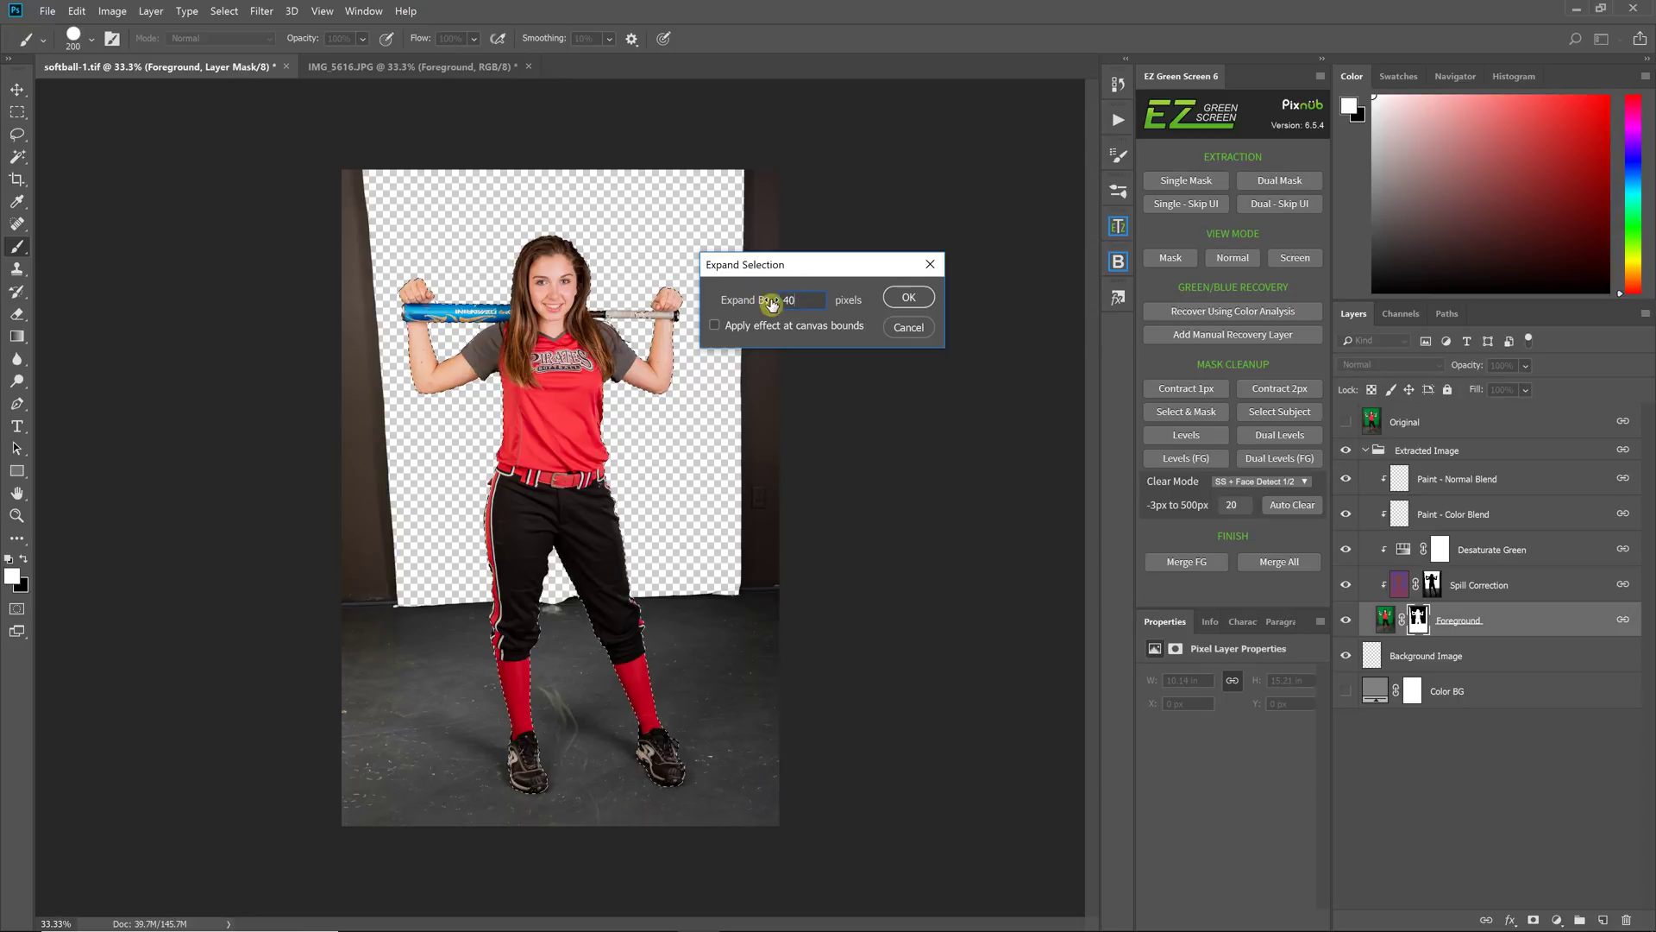
pyautogui.click(911, 300)
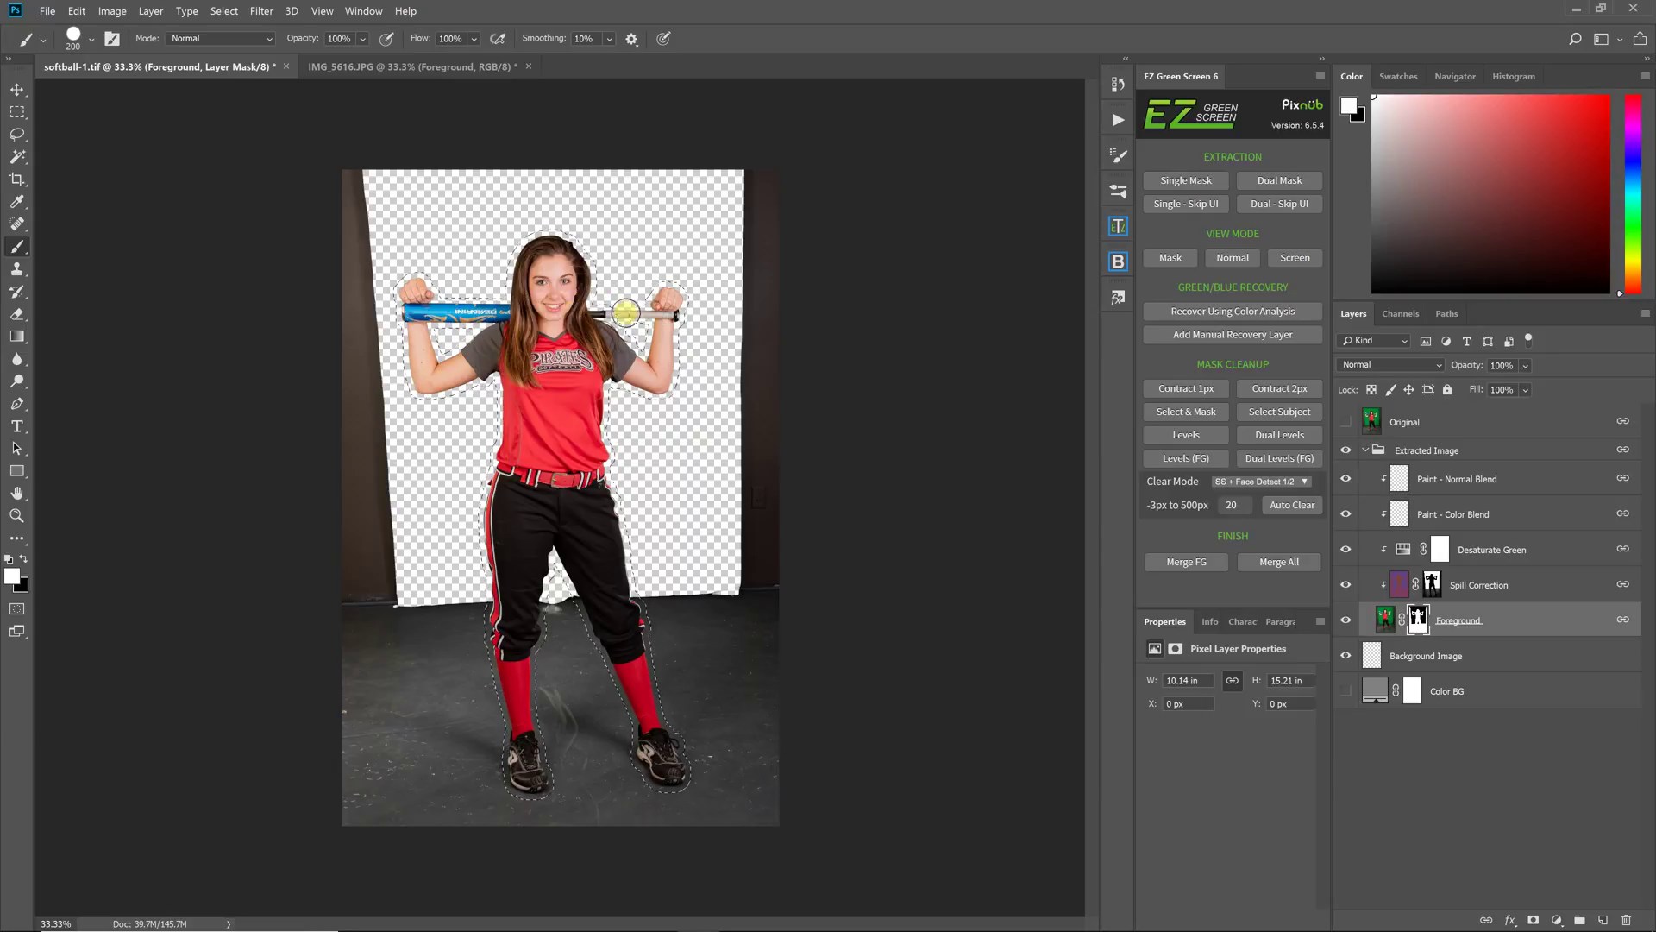
# Step: Add a layer mask from the expanded selection to the Extracted Image group and view the mask on its own
pyautogui.click(1466, 450)
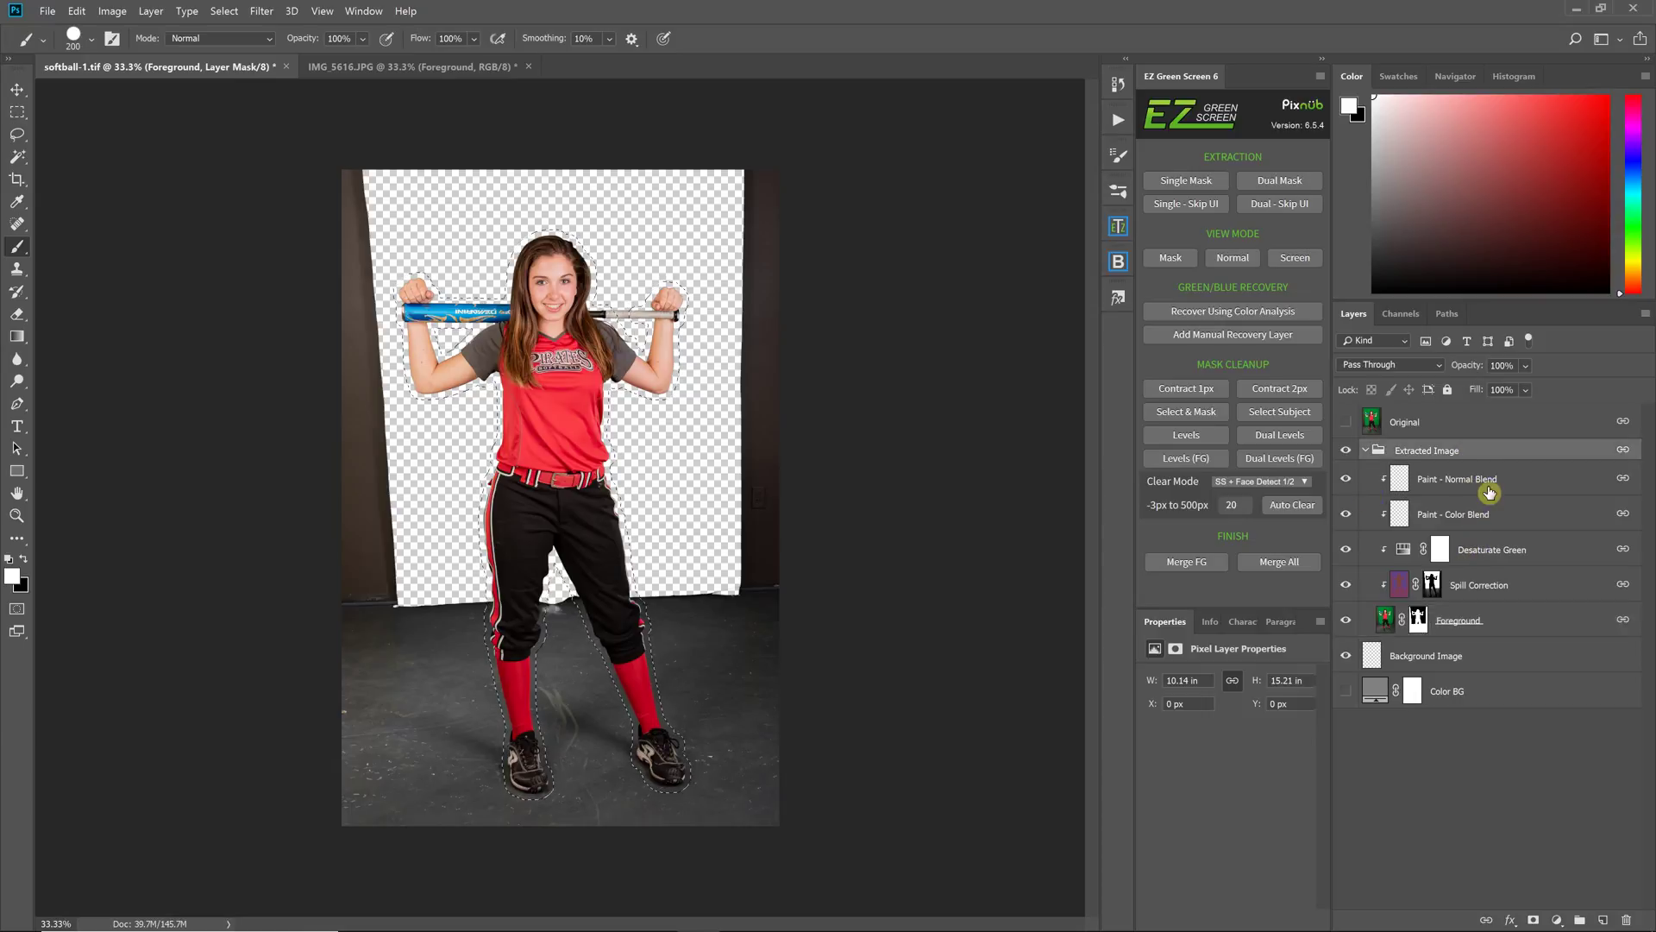
pyautogui.click(1534, 920)
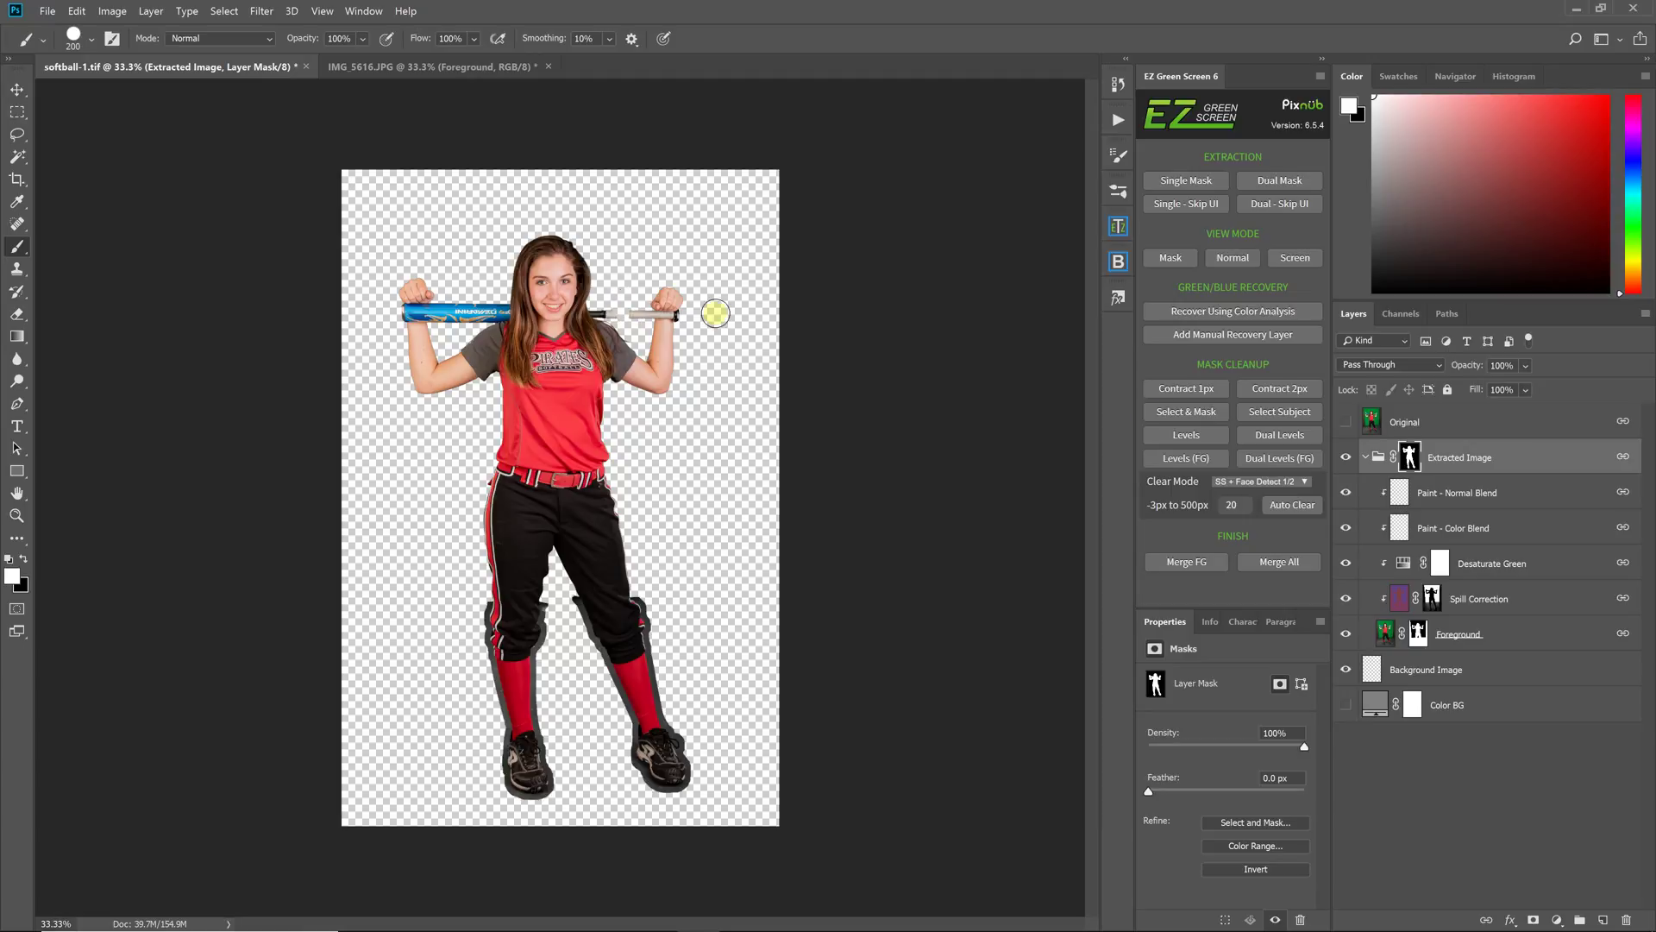
pyautogui.keyDown('alt'); pyautogui.click(1409, 458); pyautogui.keyUp('alt')
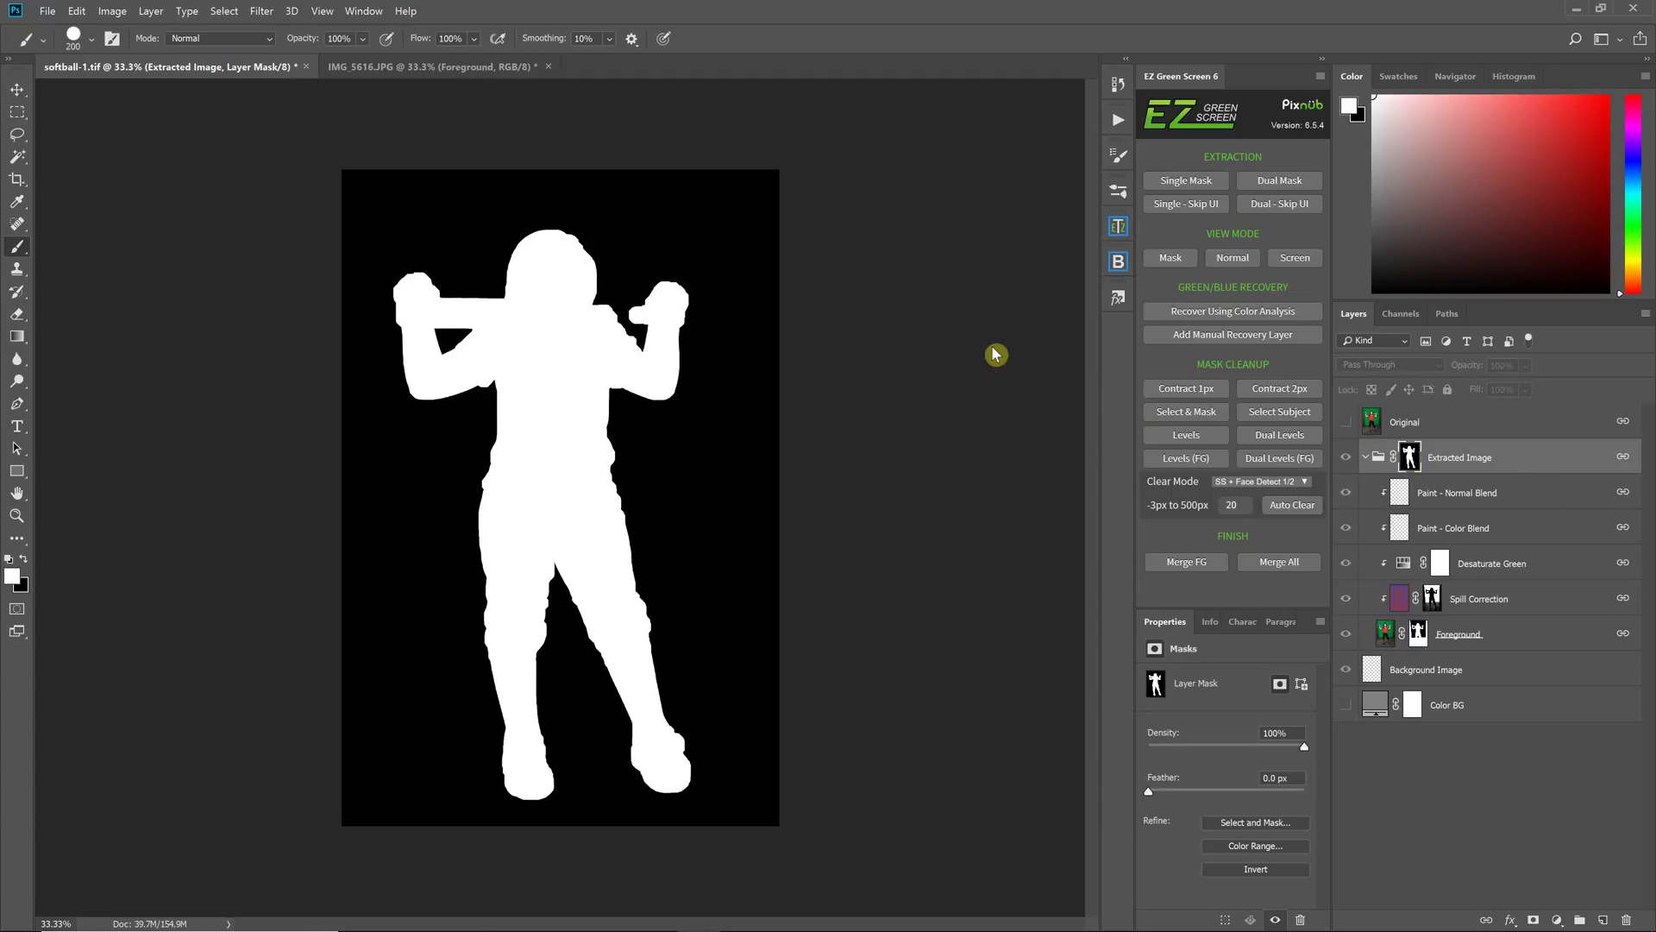
# Step: Try painting white over the bat gap in the Extracted Image mask, undo the stroke, and return to the normal image view
pyautogui.moveTo(618, 290)
pyautogui.mouseDown()
pyautogui.moveTo(624, 329)
pyautogui.moveTo(647, 283)
pyautogui.mouseUp()
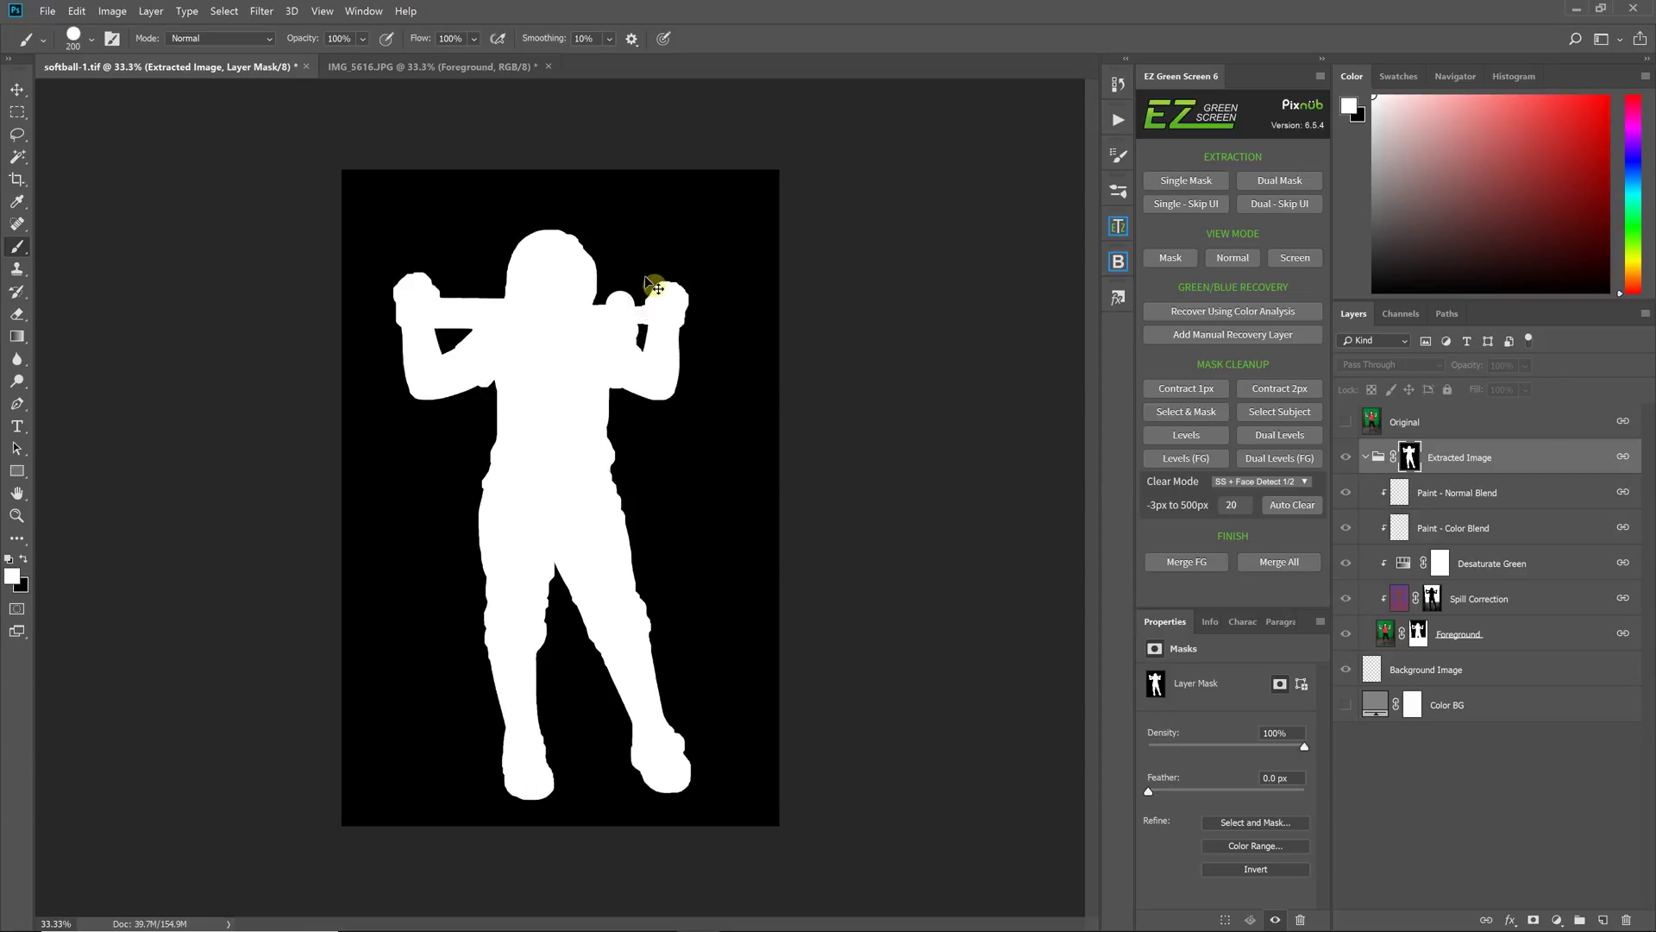
pyautogui.hotkey('ctrl', 'z')
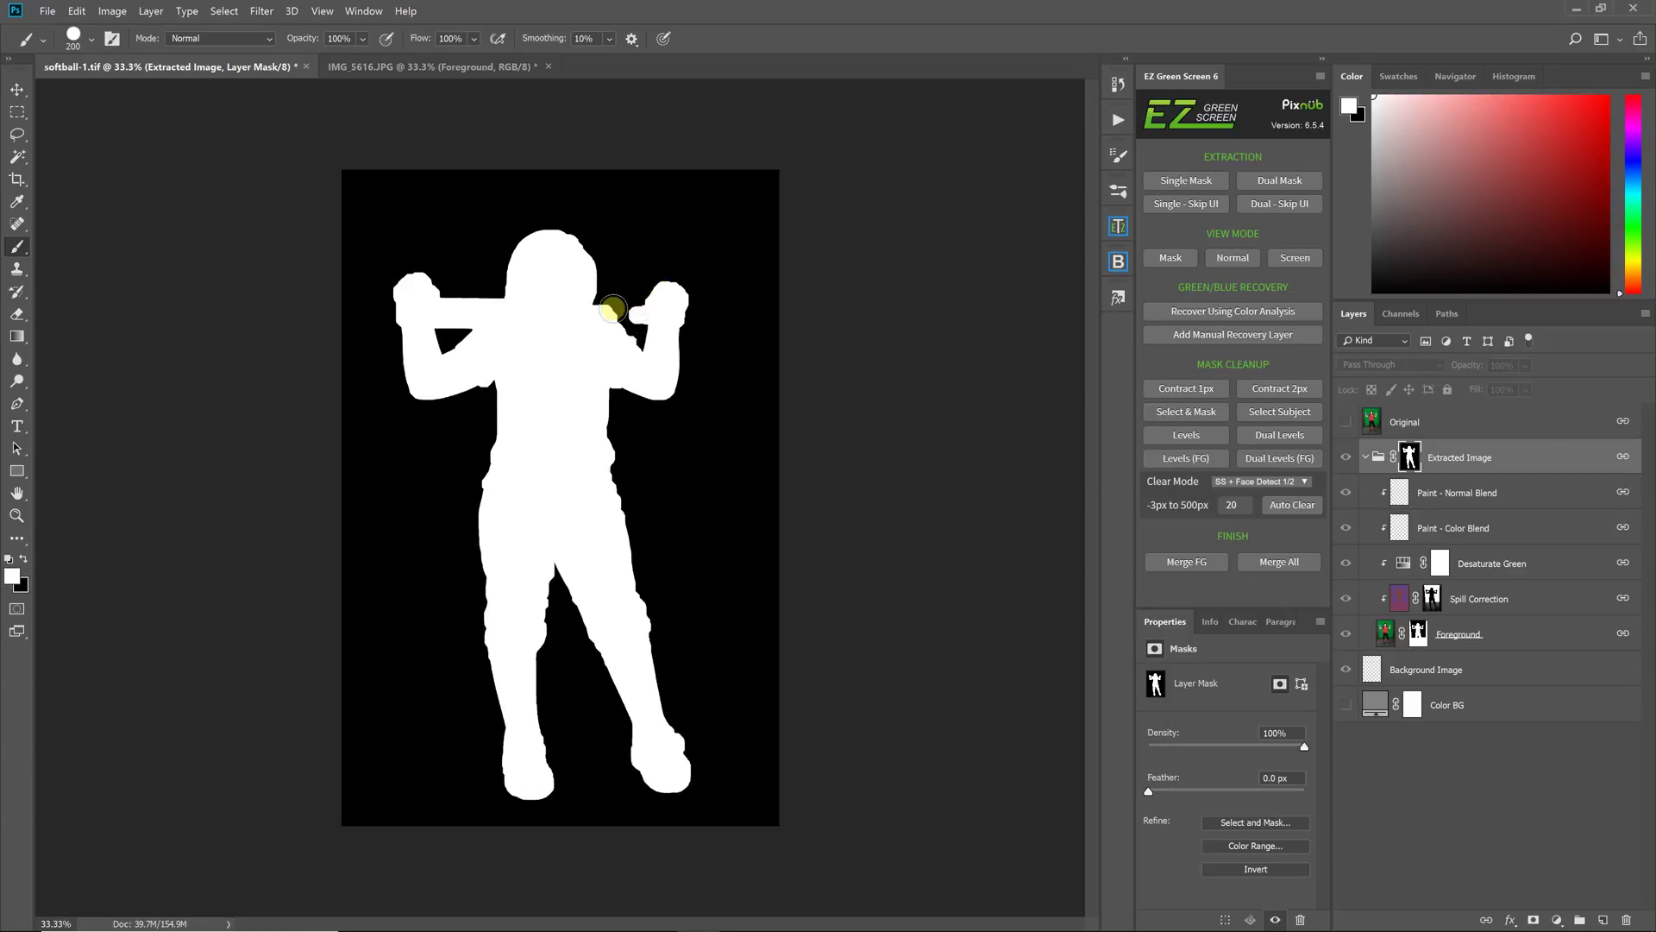
pyautogui.click(1452, 506)
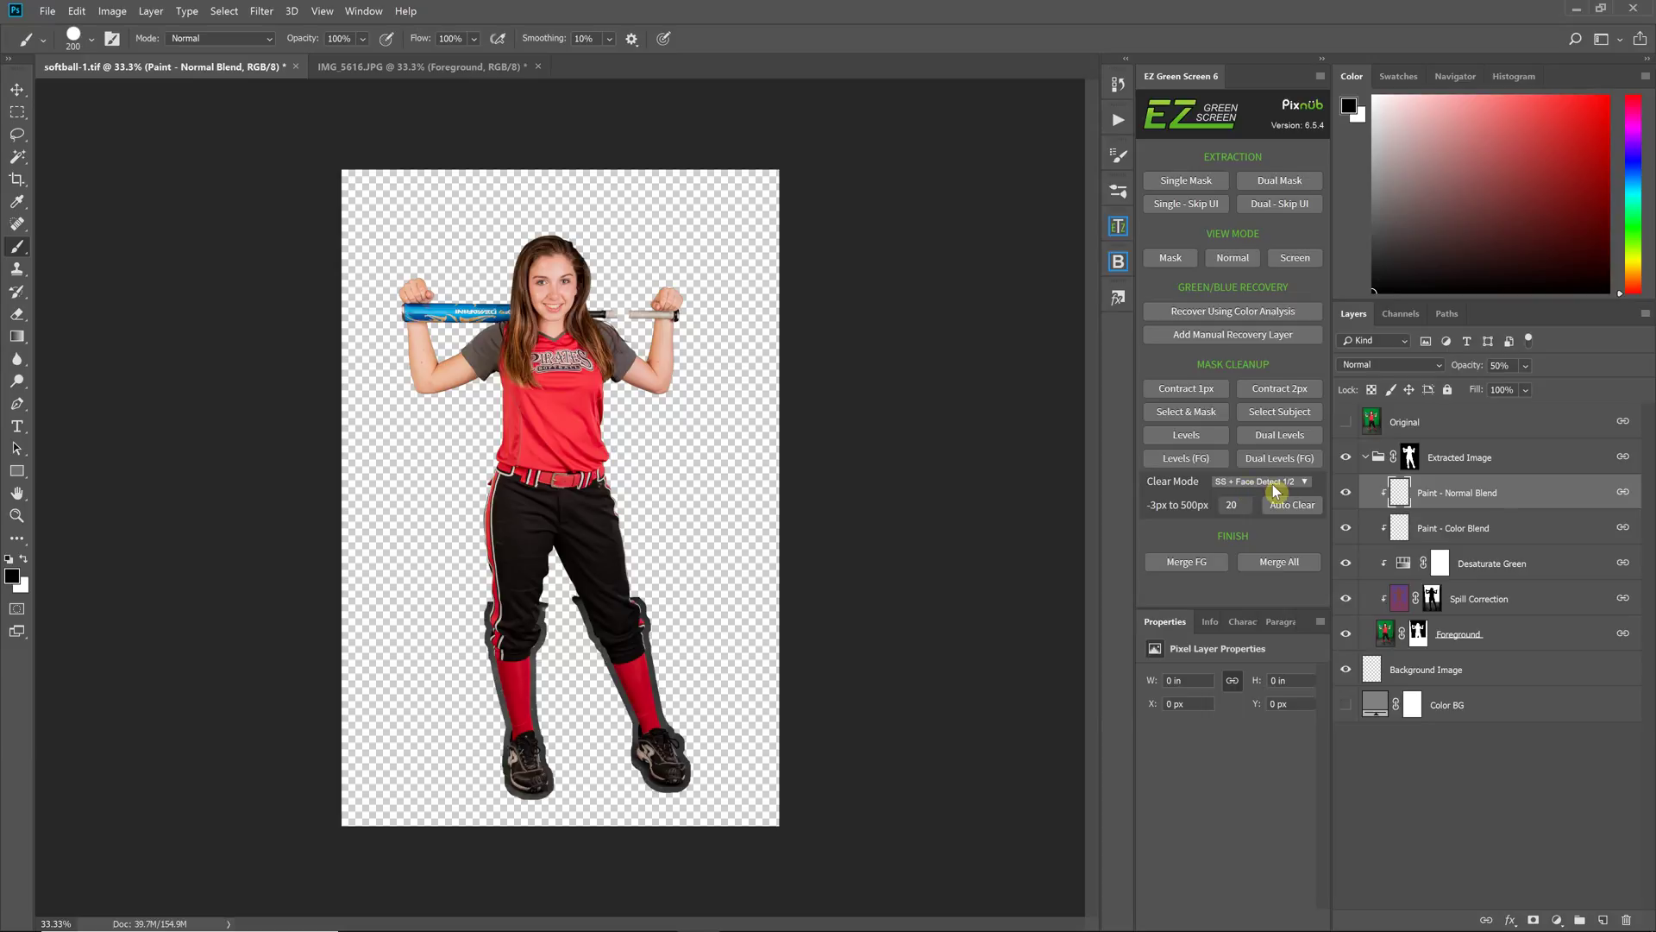
# Step: View the Foreground mask on its own, fill everything below the player's hips with black, and clear the selection
pyautogui.keyDown('alt'); pyautogui.click(1420, 637); pyautogui.keyUp('alt')
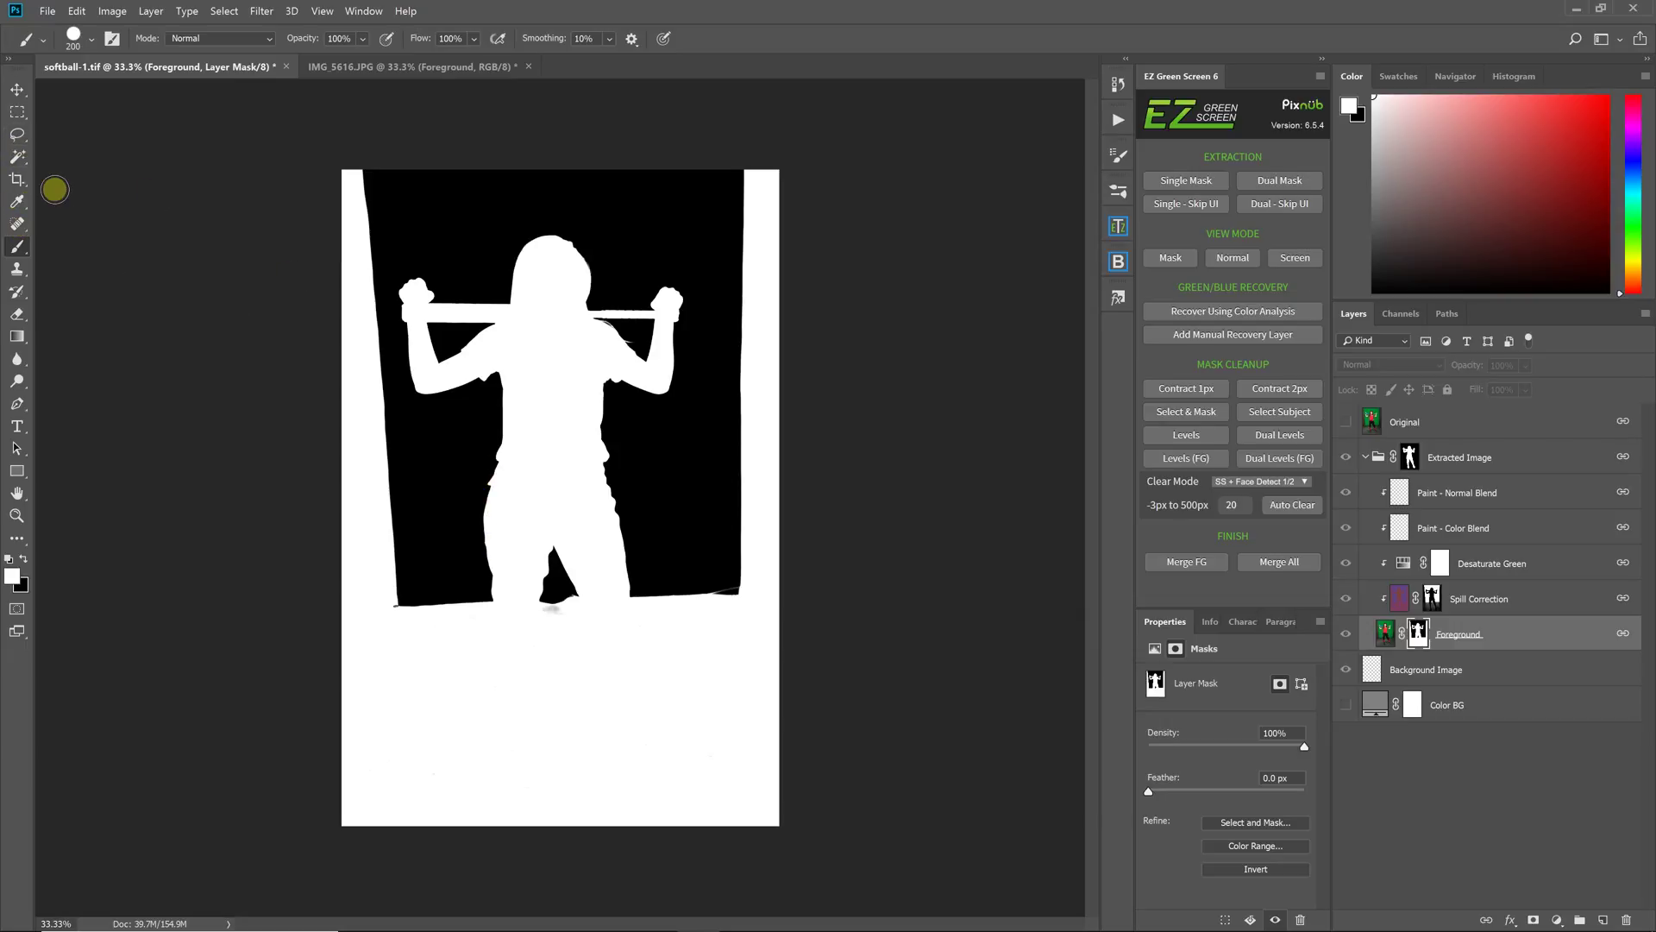
pyautogui.click(17, 112)
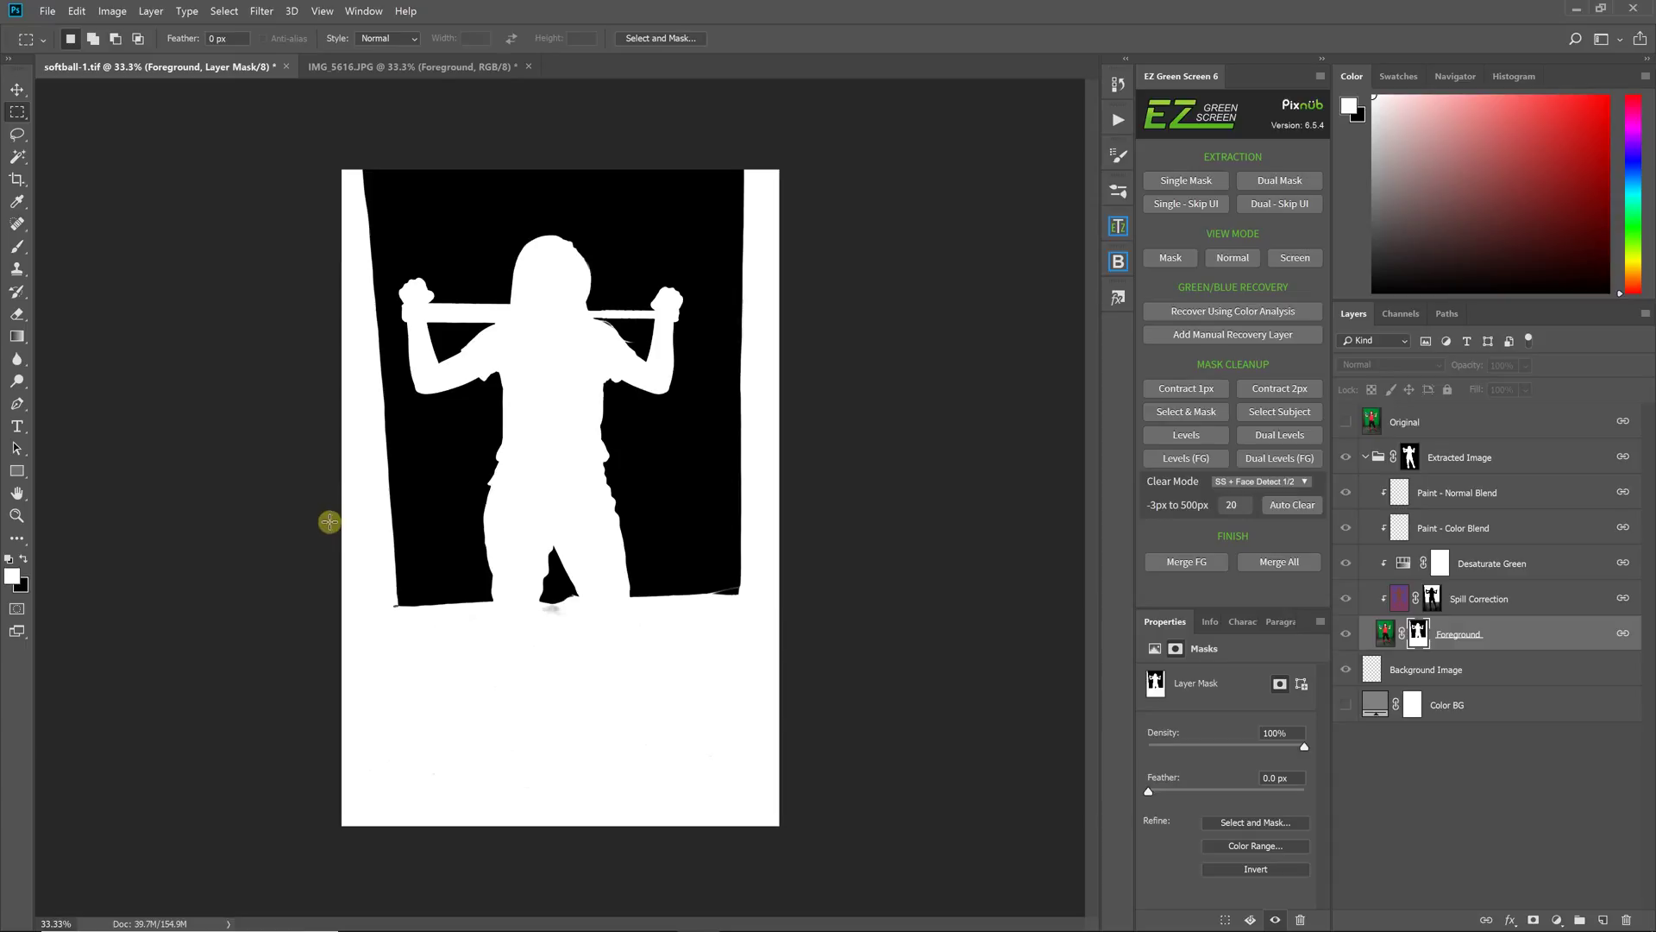
pyautogui.moveTo(329, 522); pyautogui.dragTo(897, 923)
pyautogui.click(84, 14)
pyautogui.click(129, 261)
pyautogui.click(841, 255)
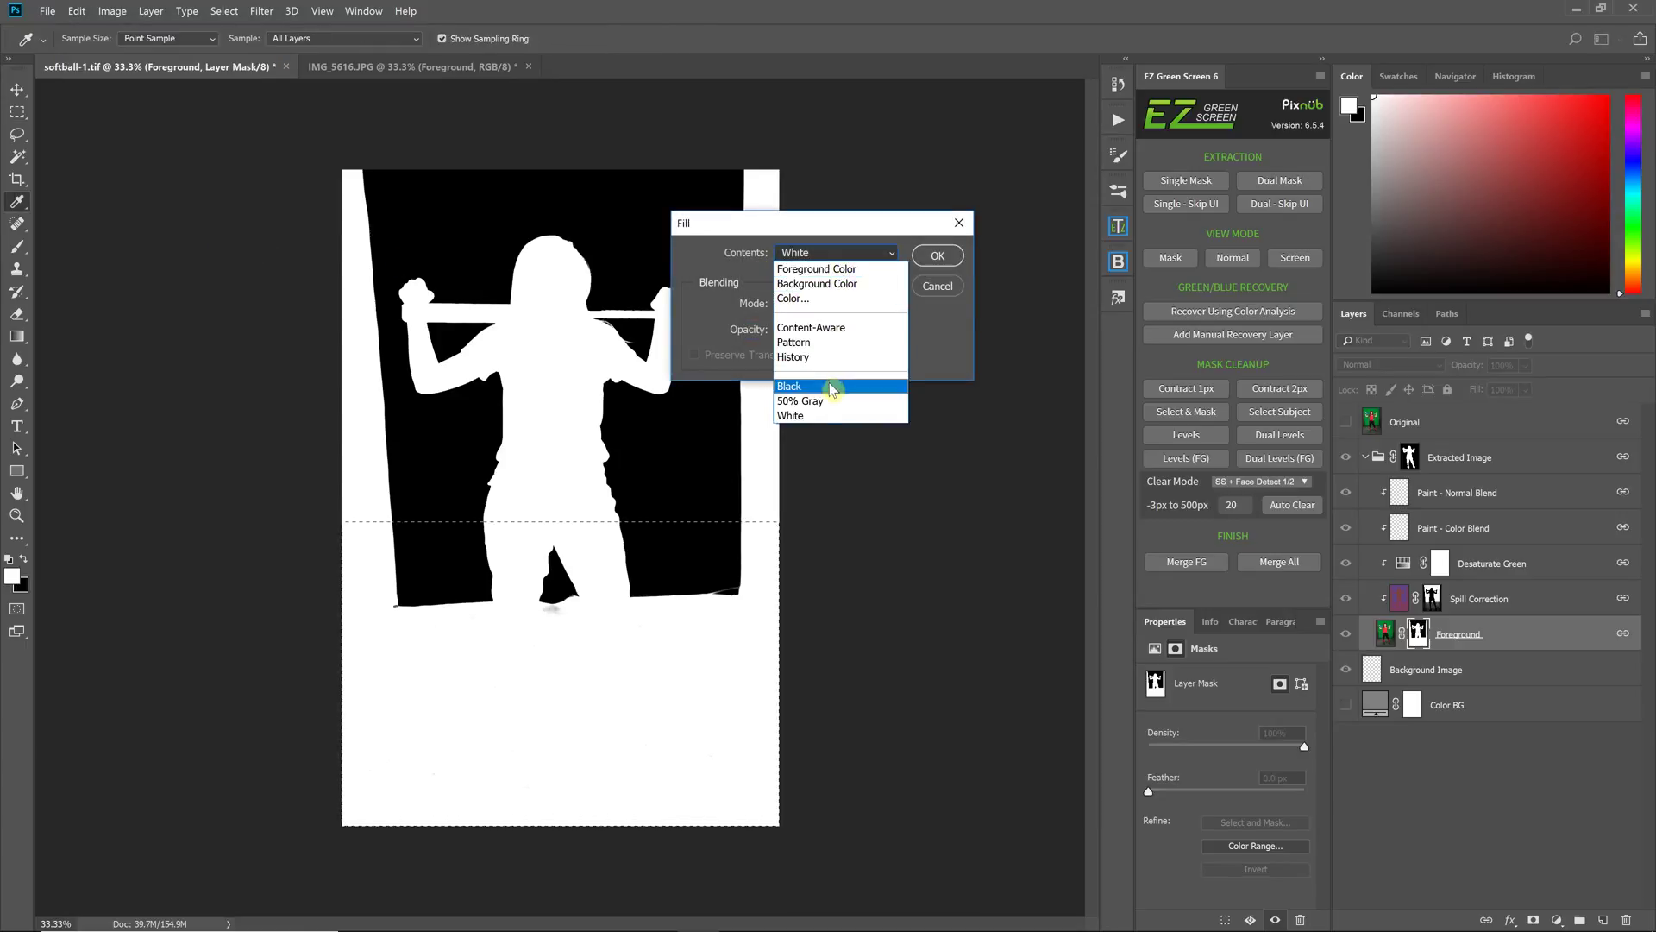
pyautogui.click(833, 386)
pyautogui.click(938, 256)
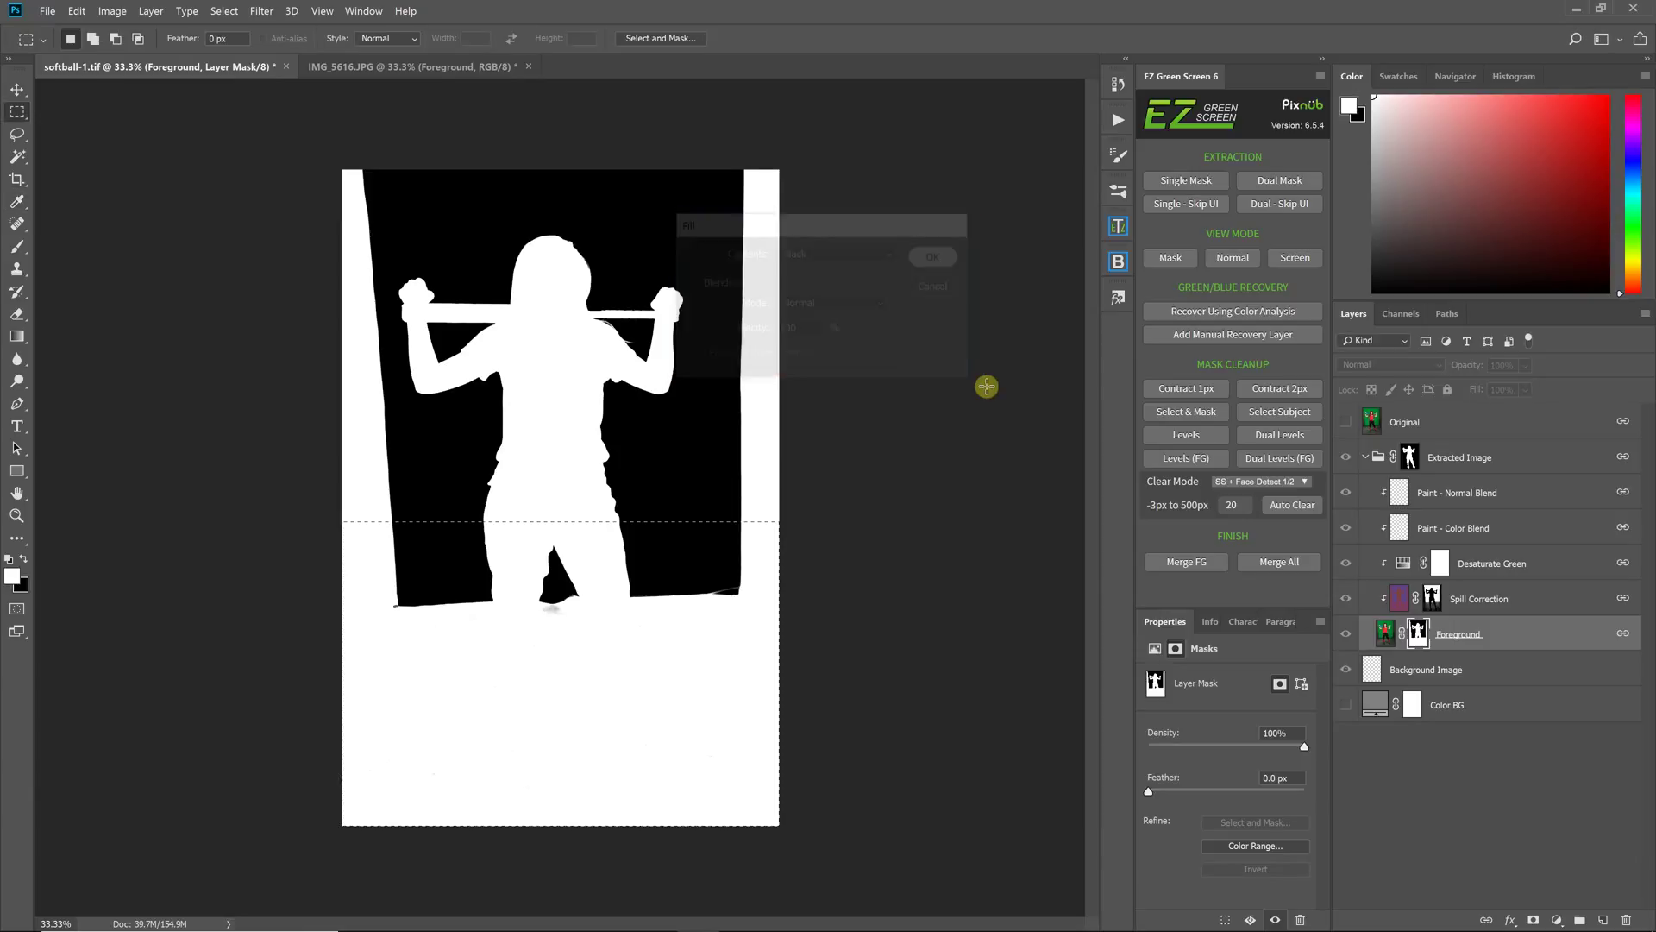
pyautogui.hotkey('ctrl', 'd')
# Step: Select the player's connected white area in the Foreground mask with the Magic Wand and expand the selection by 40 pixels
pyautogui.click(15, 160)
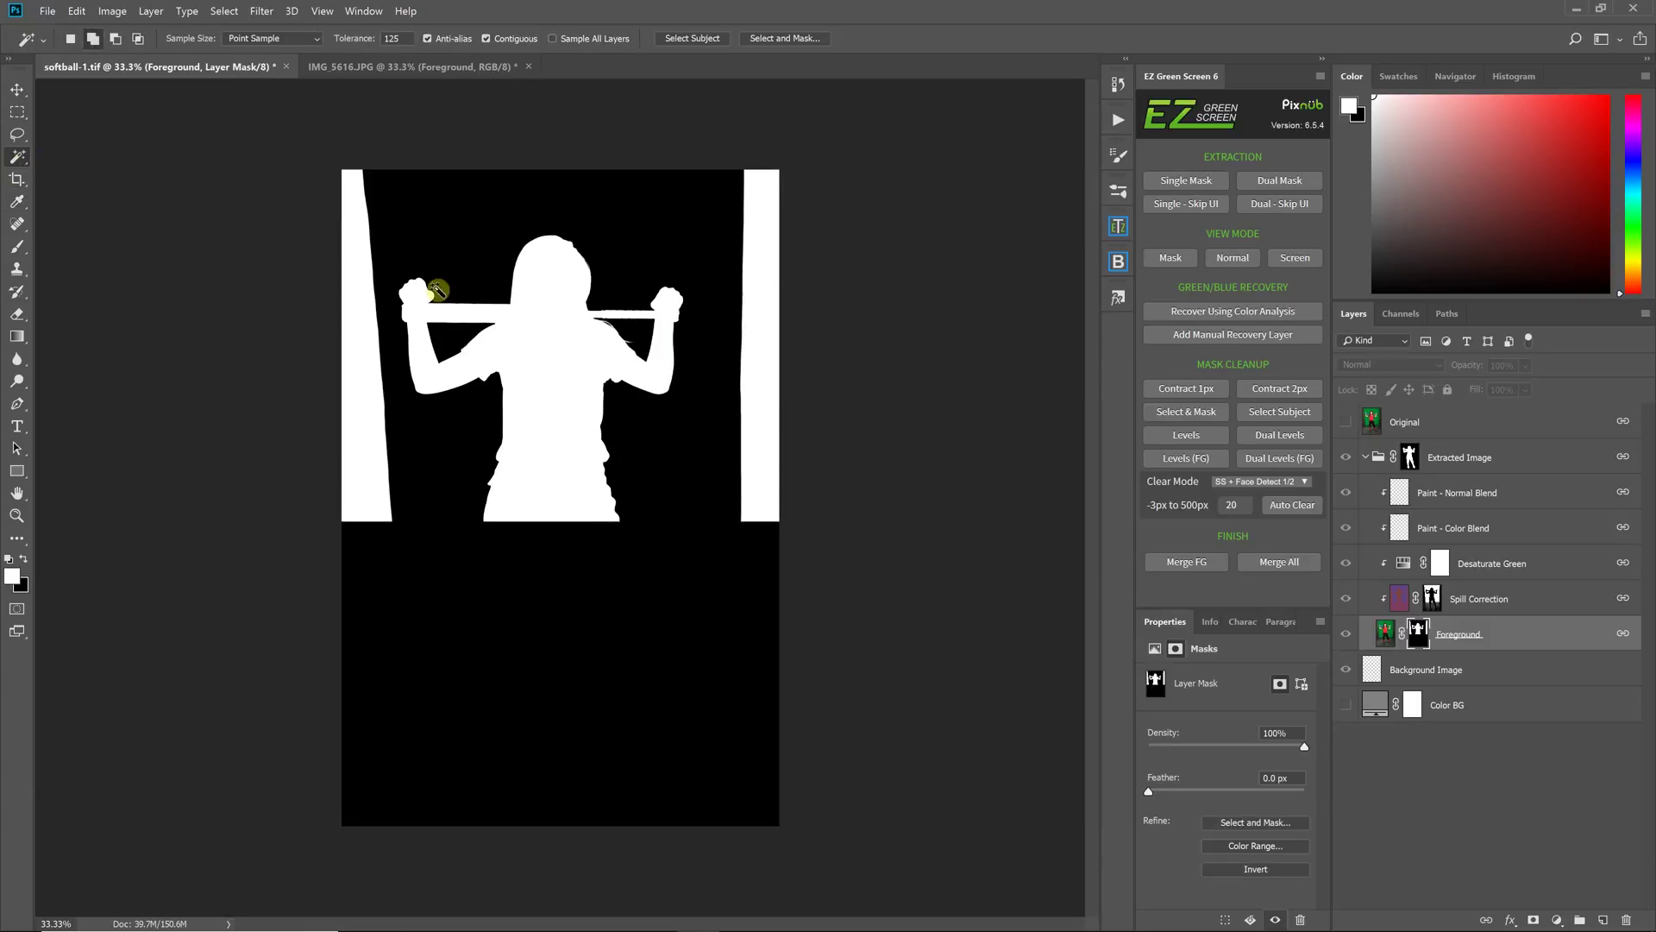
pyautogui.click(554, 287)
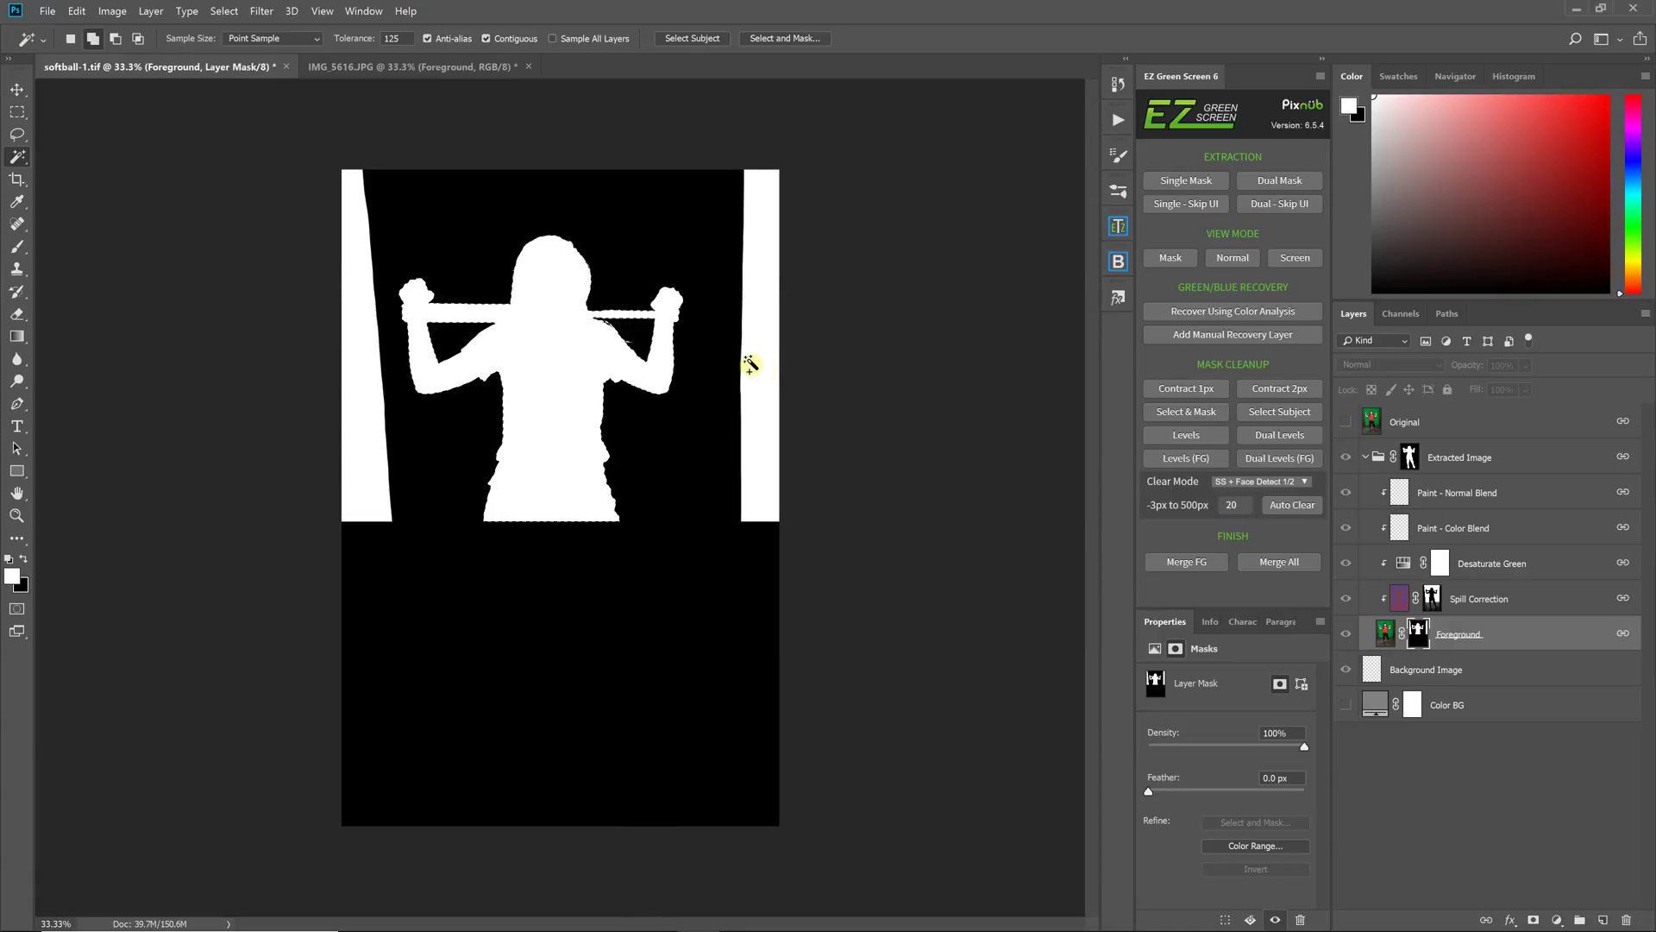
pyautogui.click(227, 11)
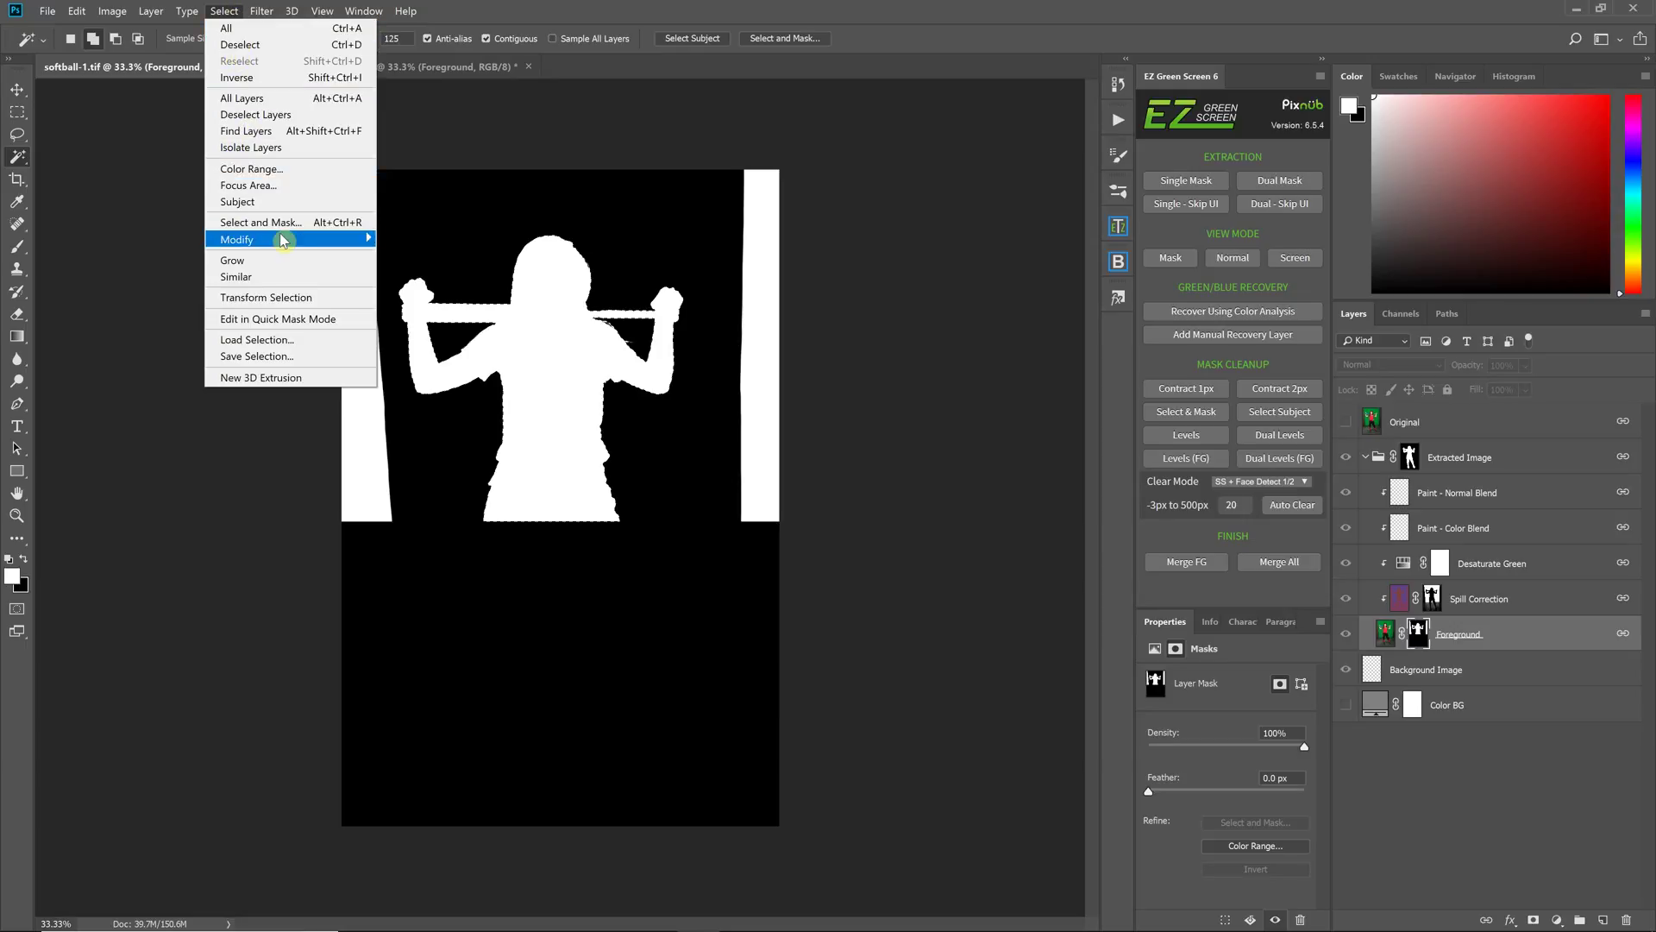
pyautogui.click(427, 274)
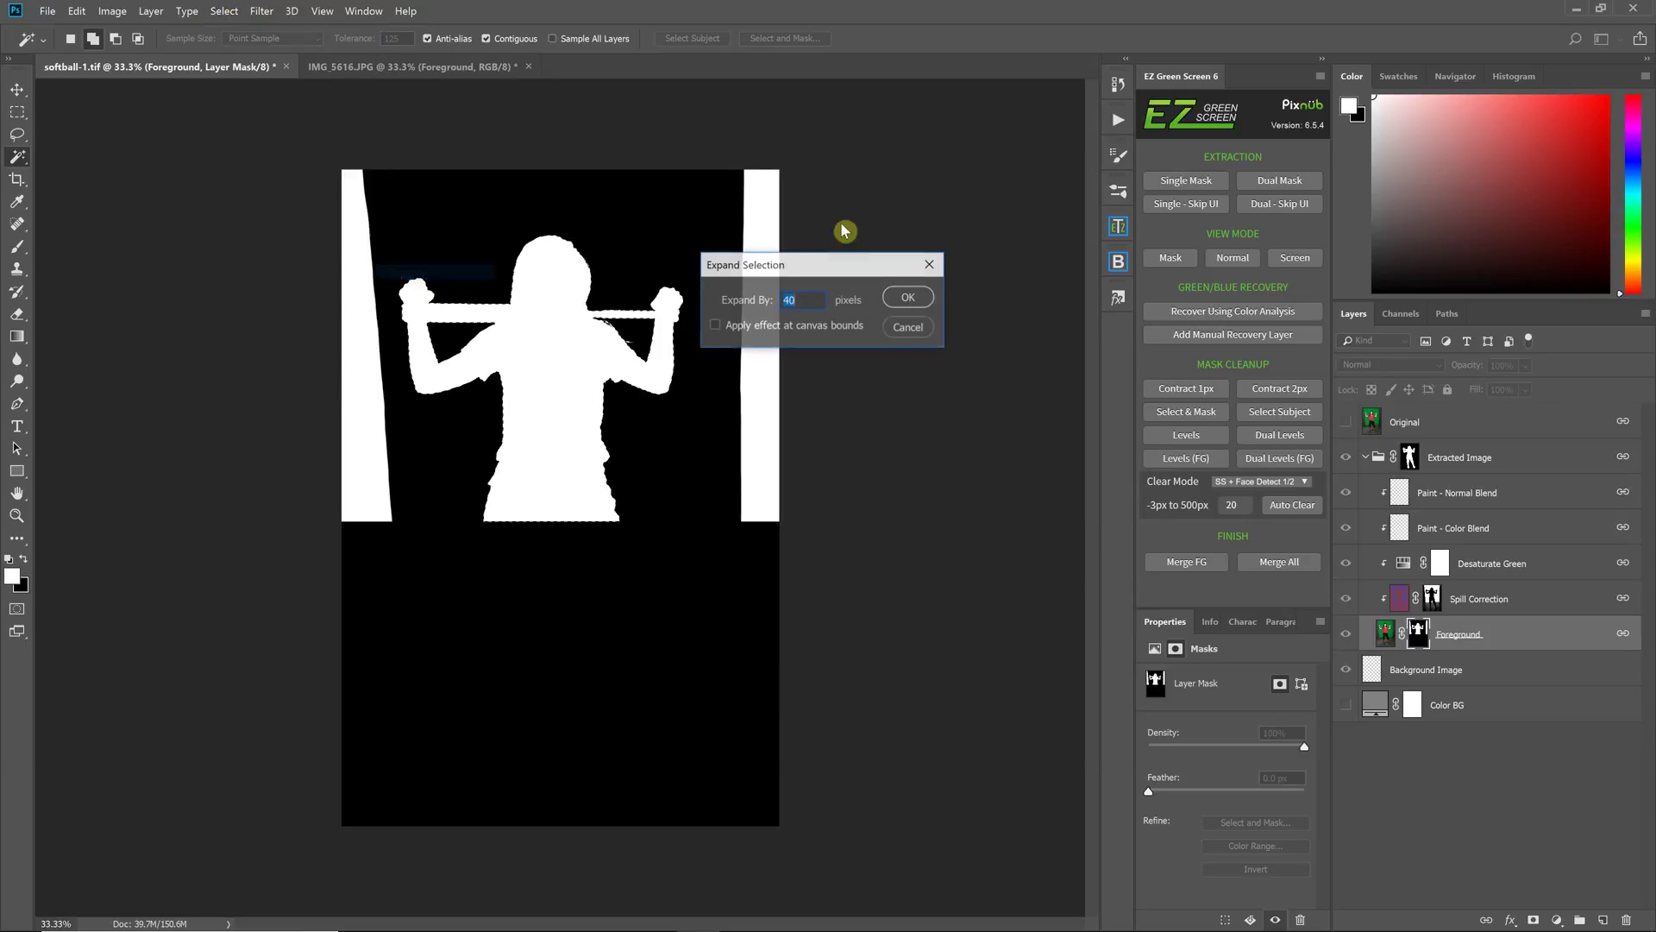
pyautogui.click(906, 308)
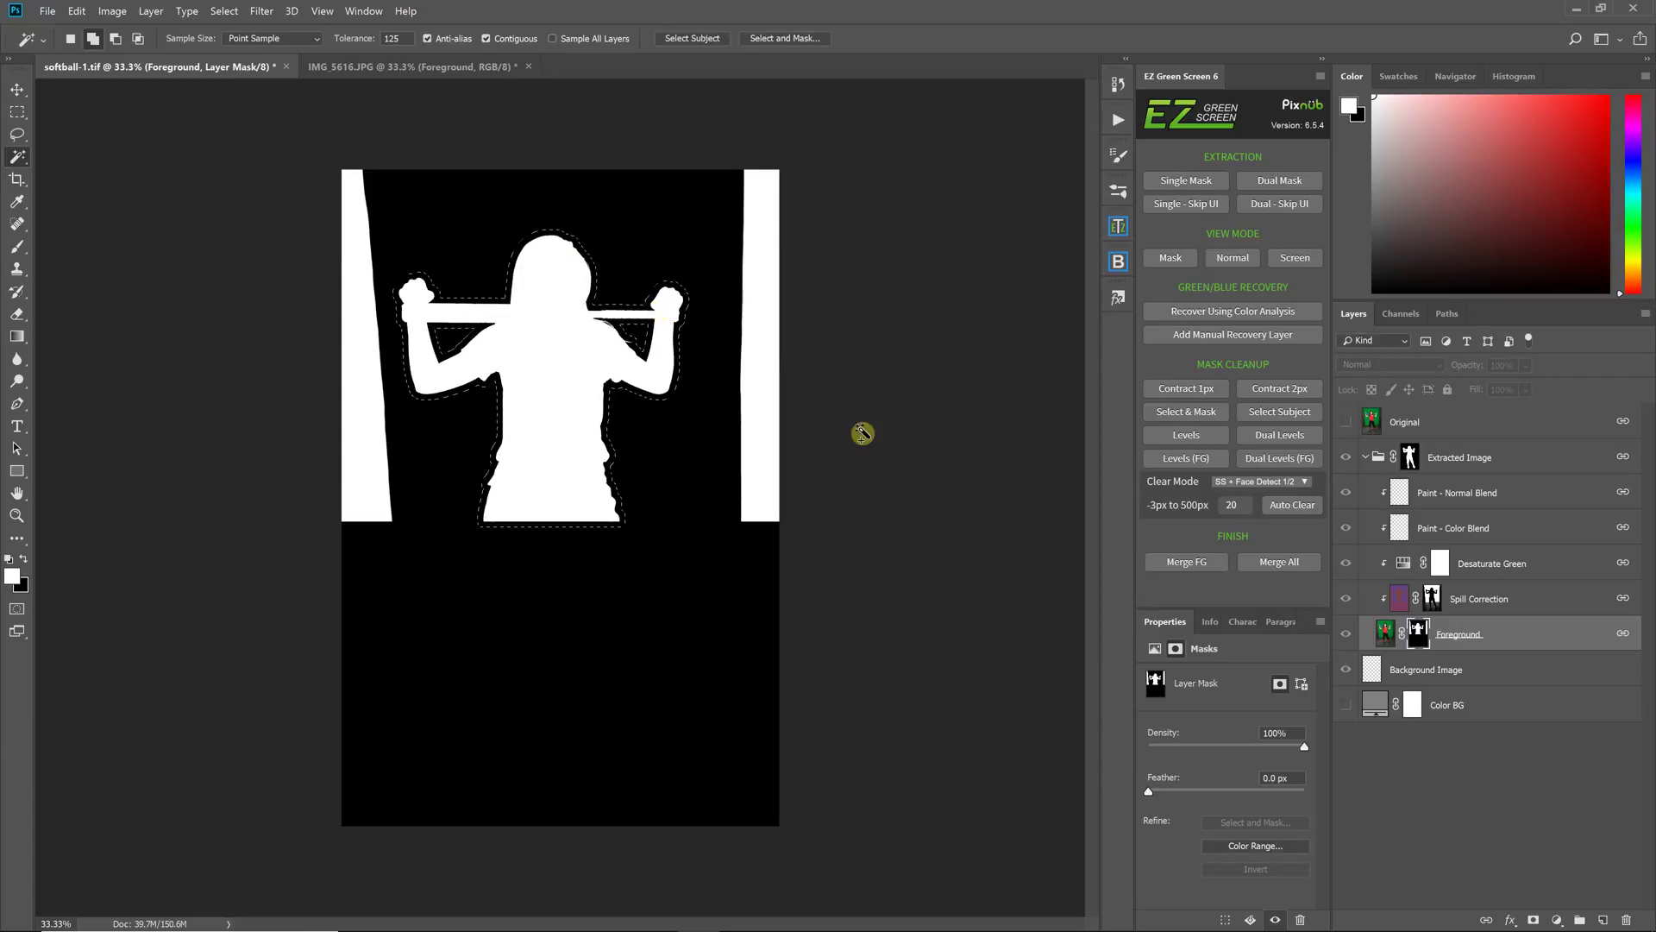
# Step: Fill the expanded selection with white on the Extracted Image mask, clear the selection, and return to the normal image view
pyautogui.click(1411, 460)
pyautogui.keyDown('alt'); pyautogui.click(1410, 459); pyautogui.keyUp('alt')
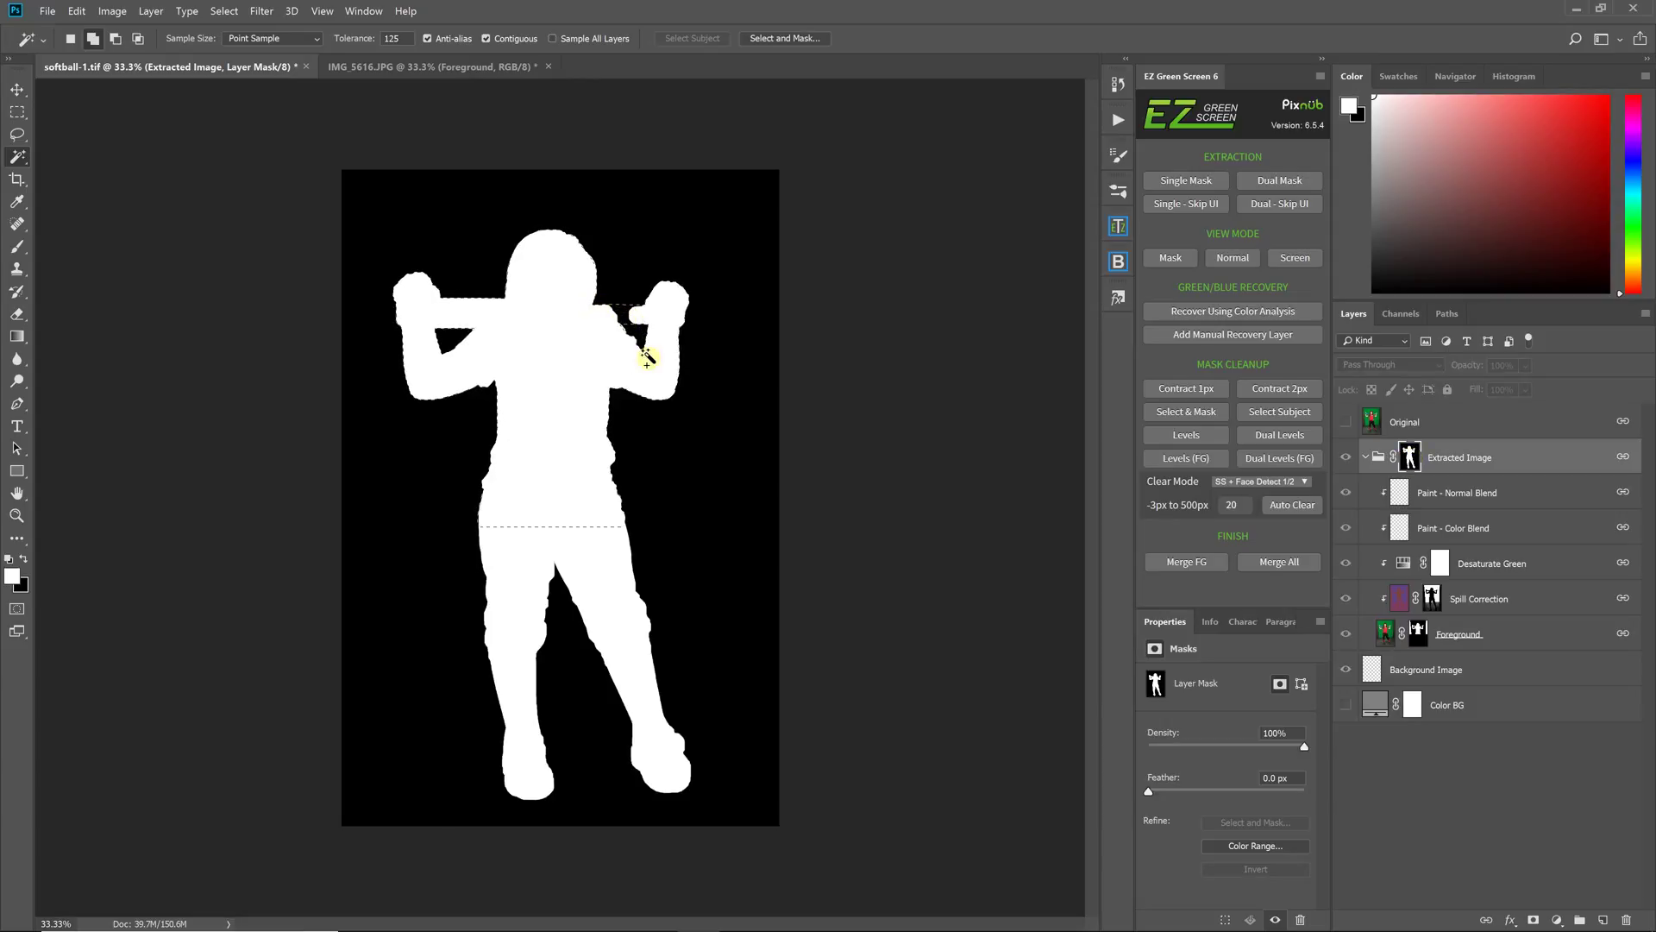
pyautogui.click(77, 11)
pyautogui.click(173, 259)
pyautogui.click(849, 251)
pyautogui.click(820, 424)
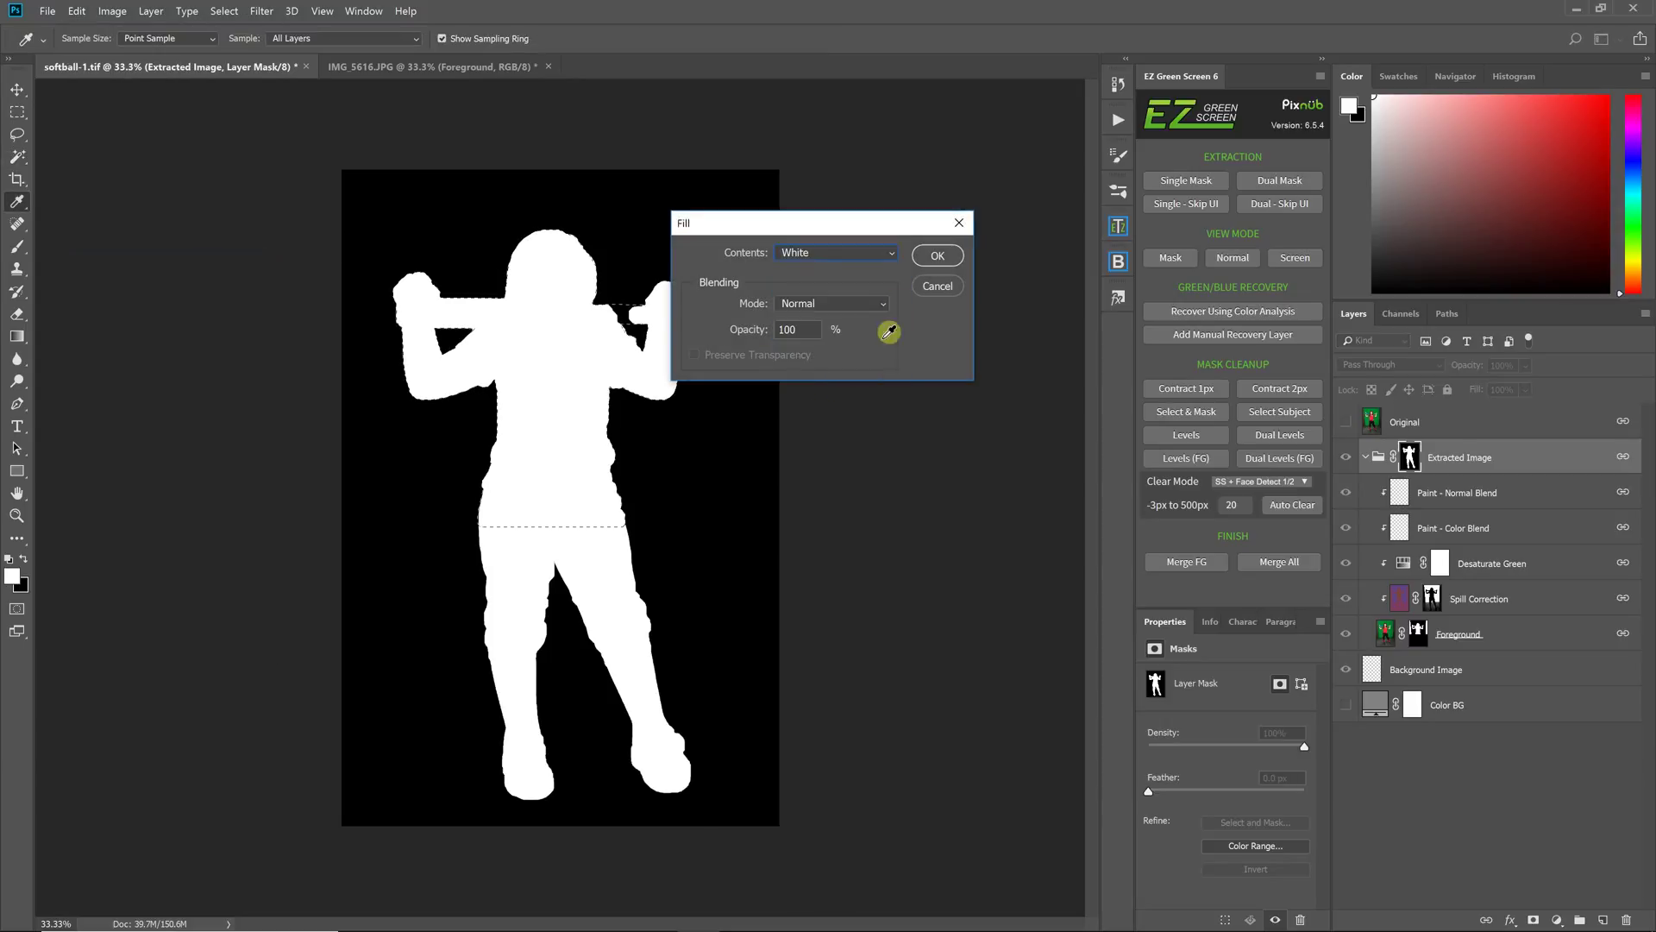
pyautogui.click(938, 256)
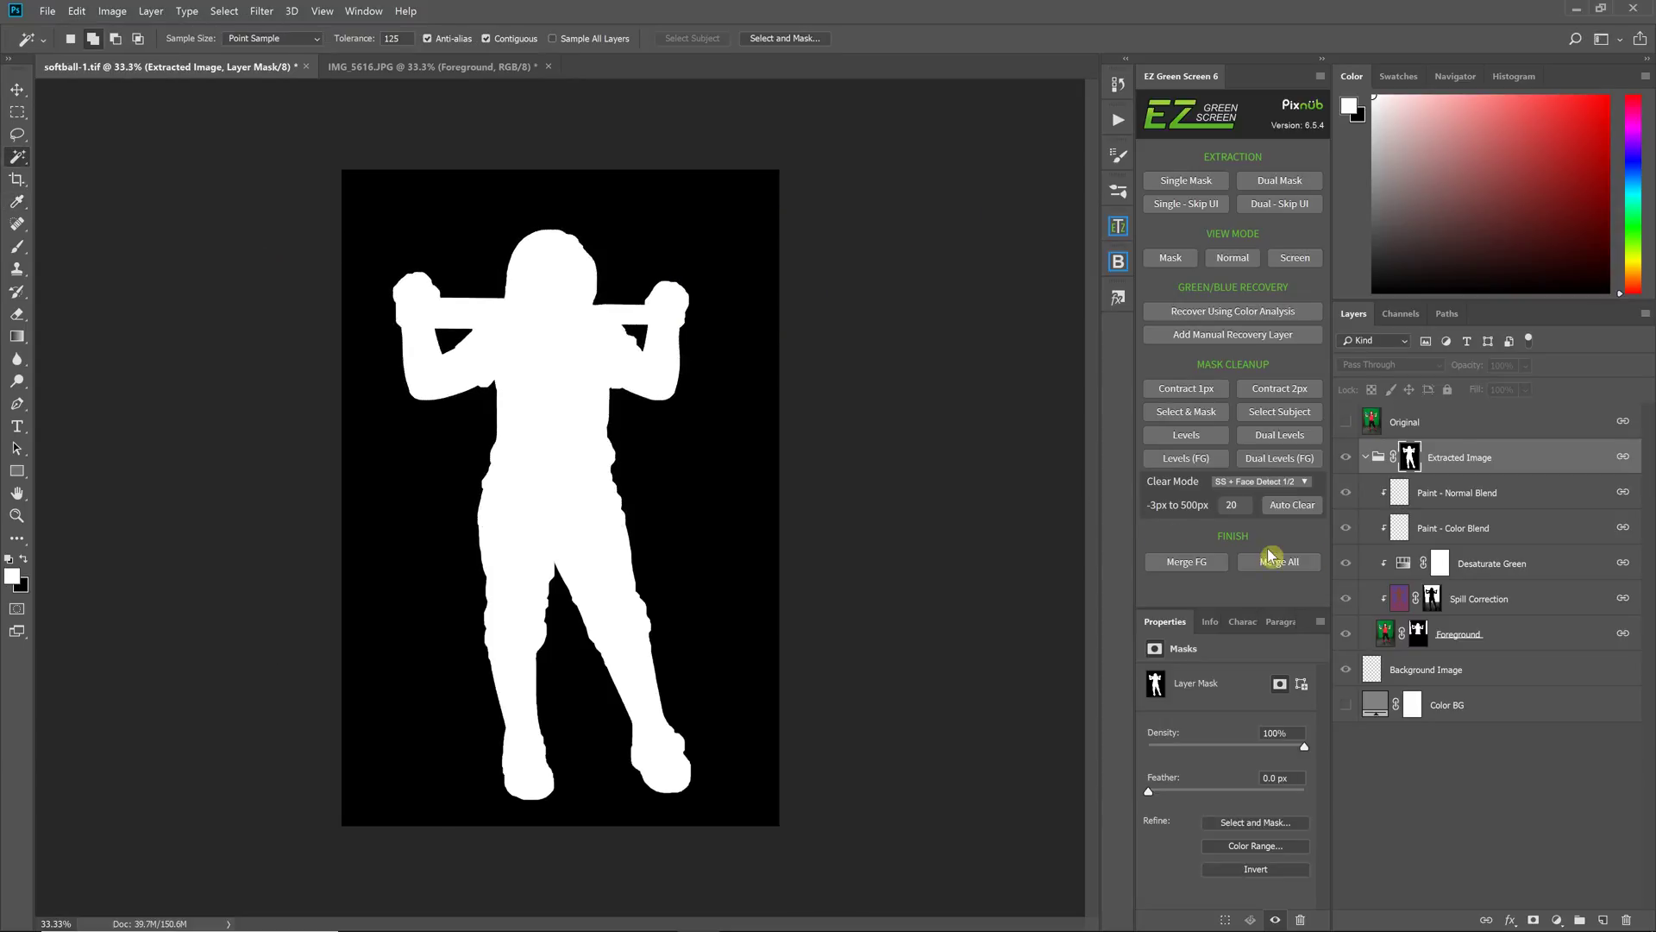
pyautogui.click(1378, 464)
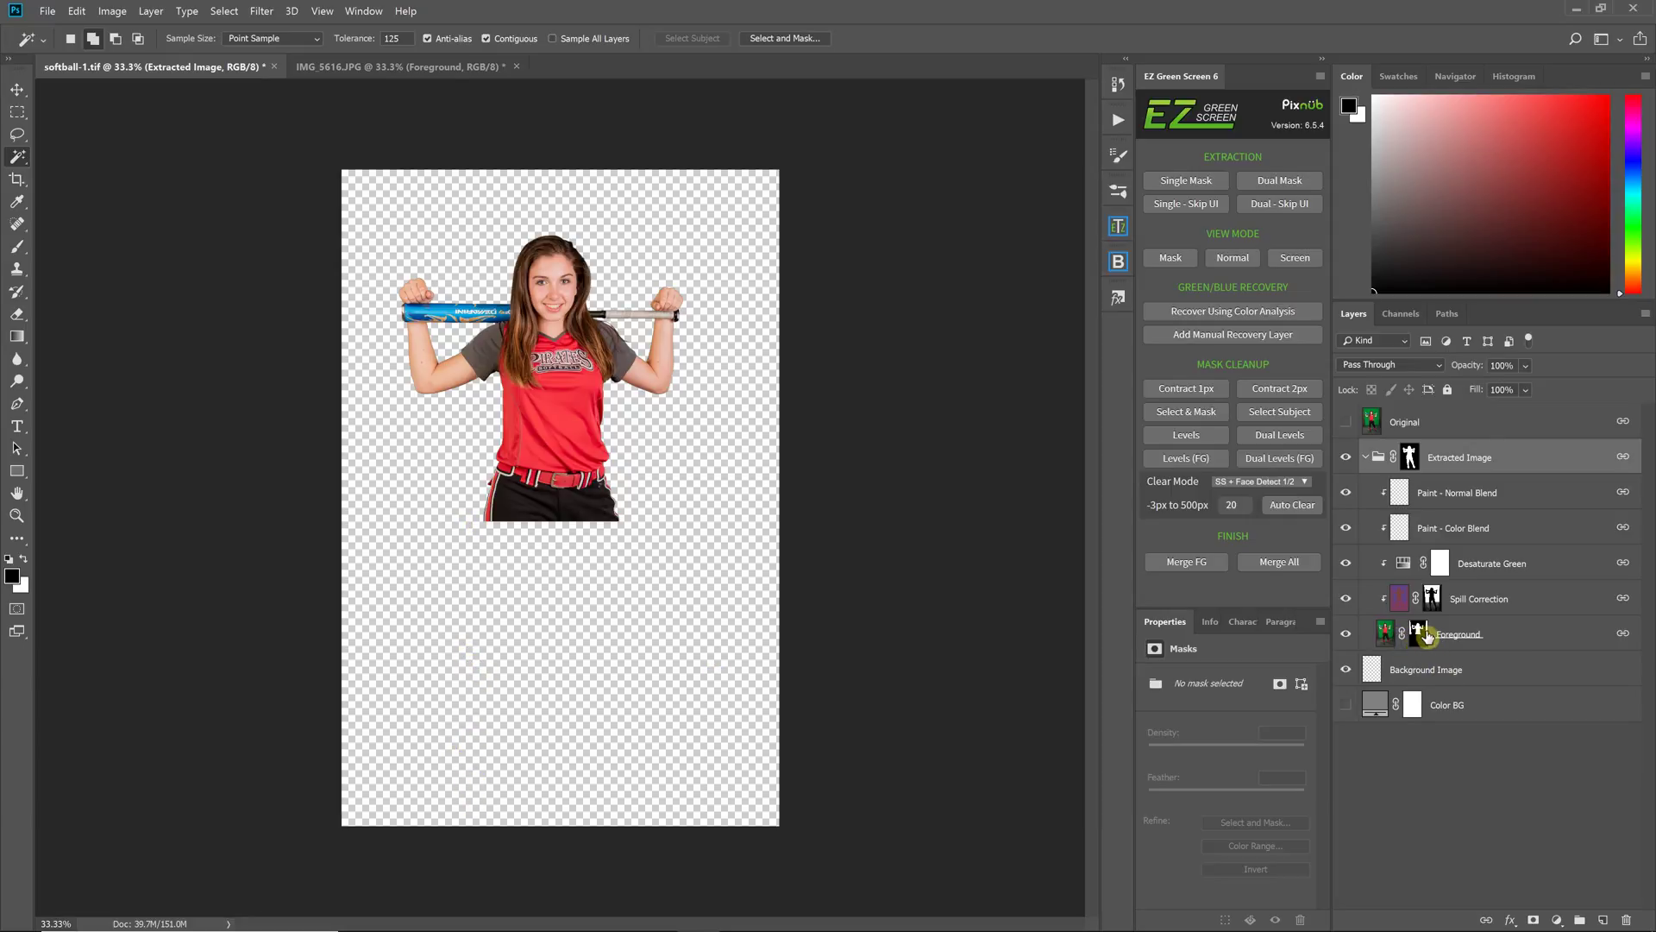
# Step: Restore the document to the EZ Green Screen 2 history snapshot
pyautogui.click(1120, 88)
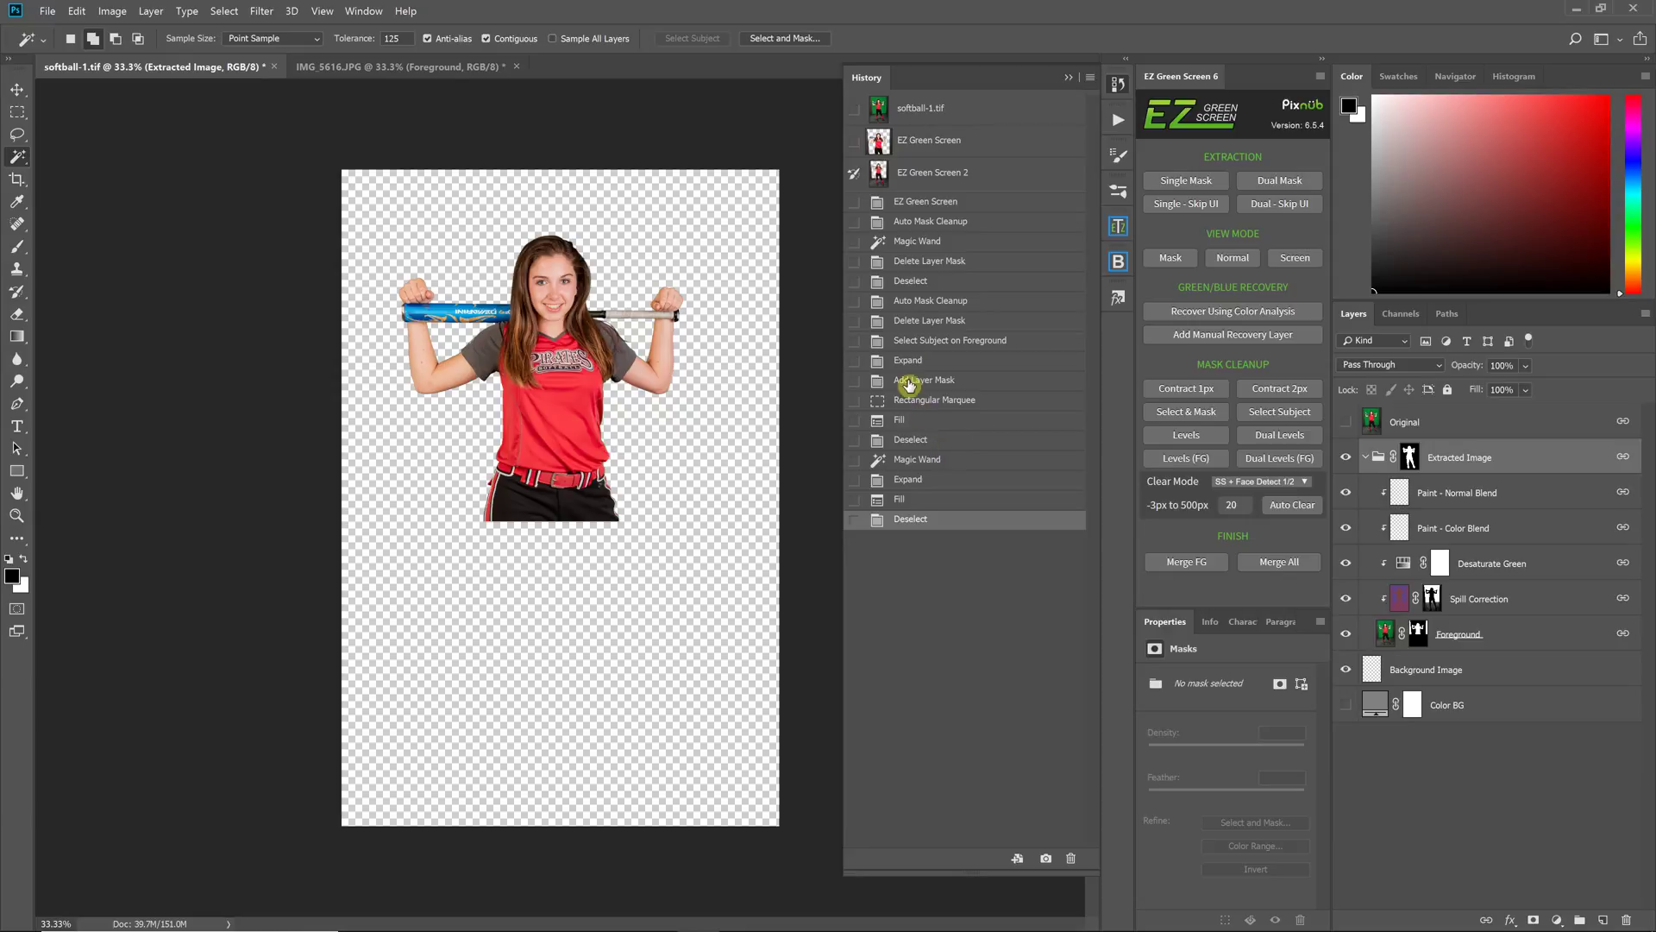
pyautogui.click(943, 174)
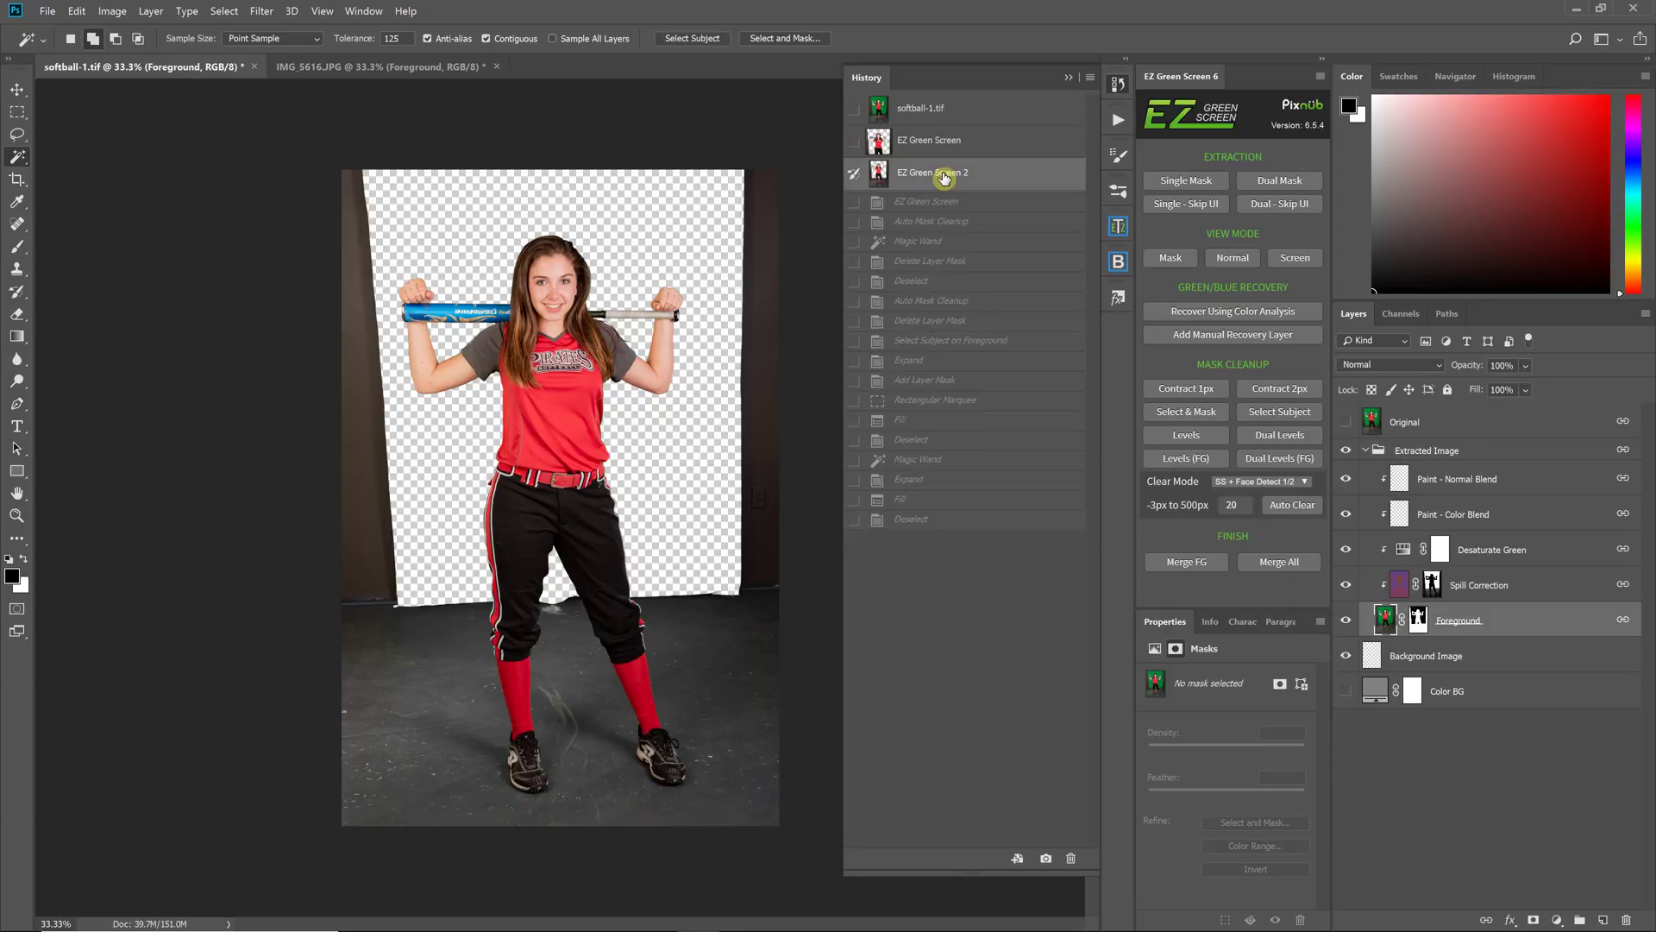
pyautogui.click(1068, 79)
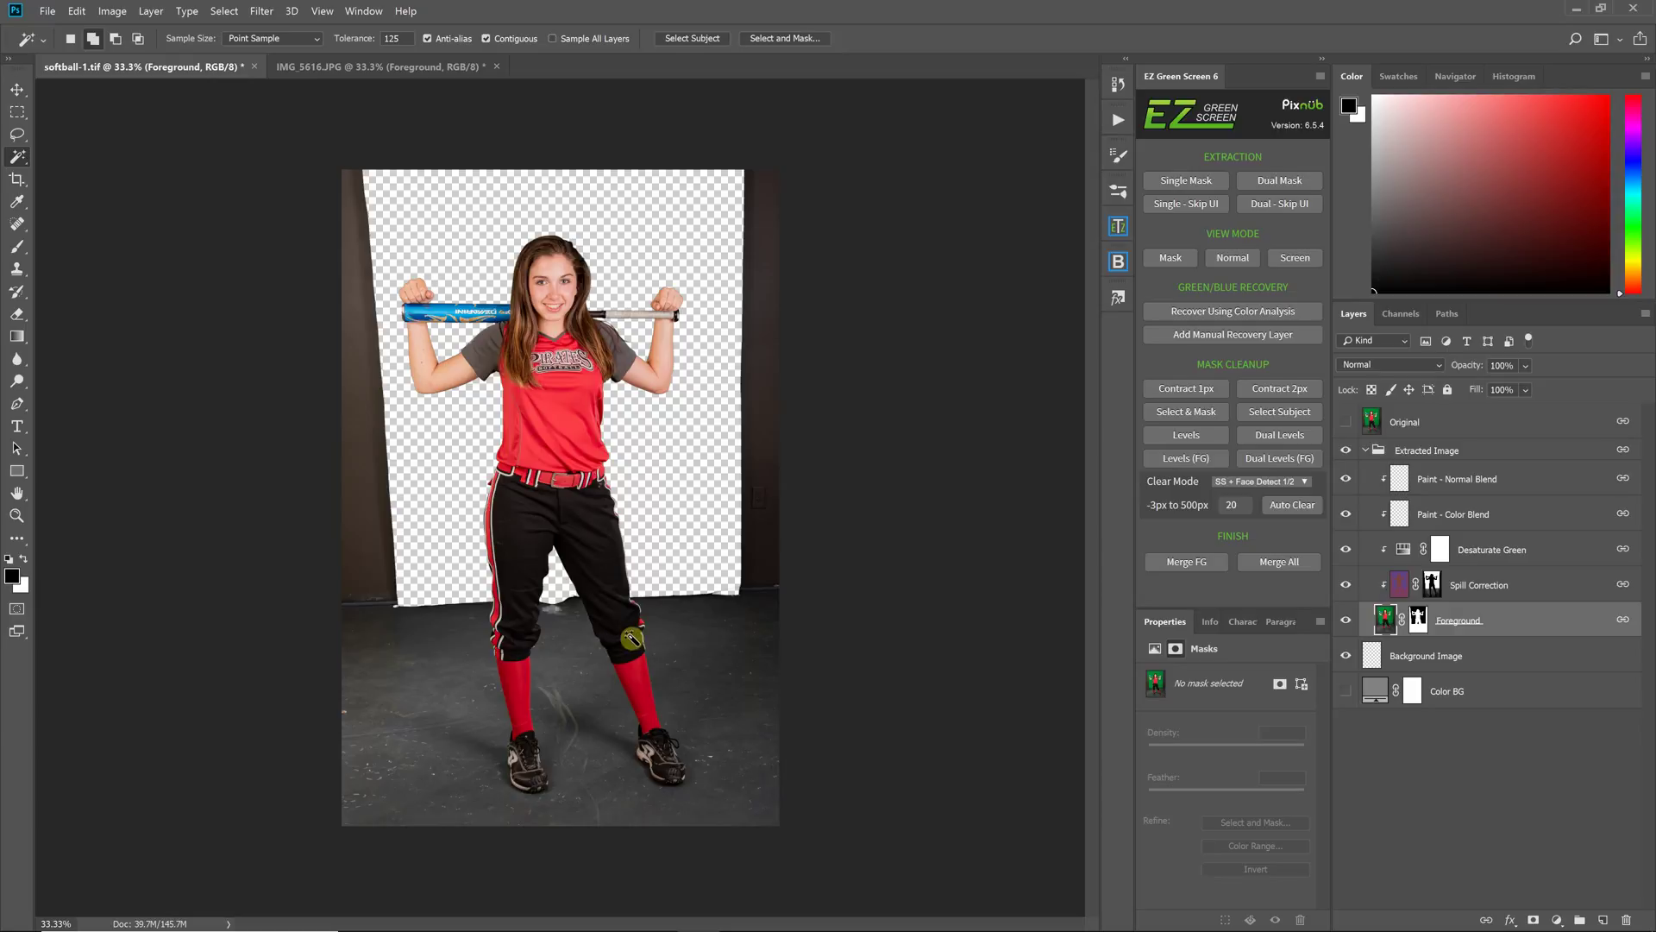
# Step: Review the Clear Mode options, keep SS + Face Detect 1/2, and run Auto Clear at 20 px
pyautogui.click(1293, 490)
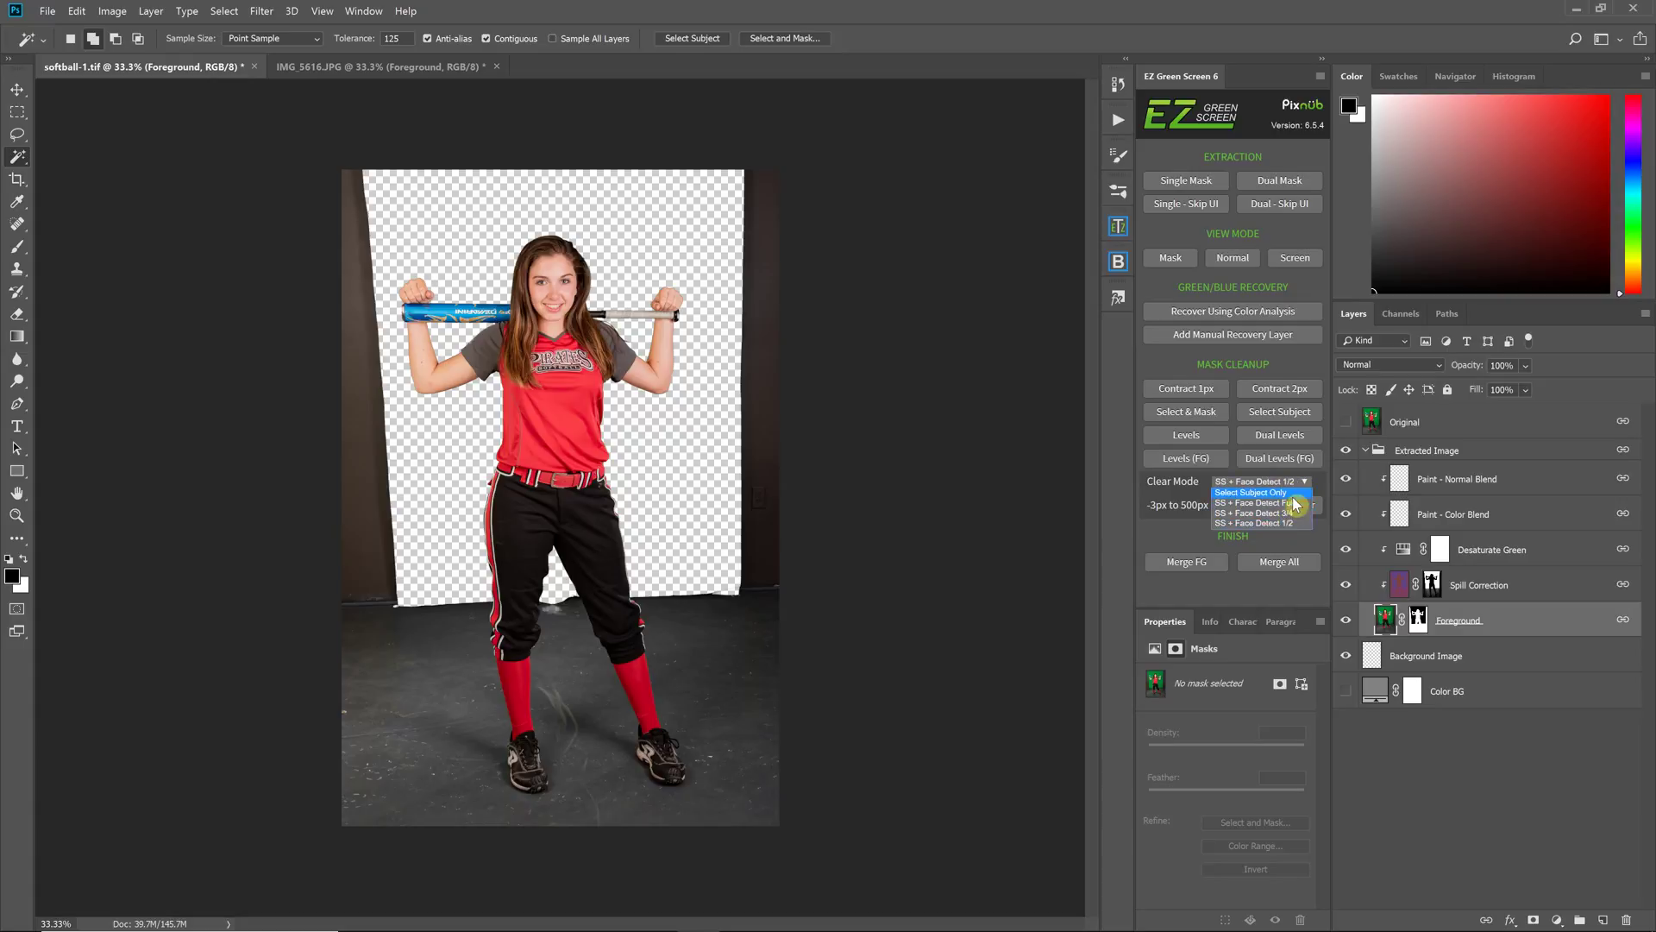
pyautogui.click(1176, 490)
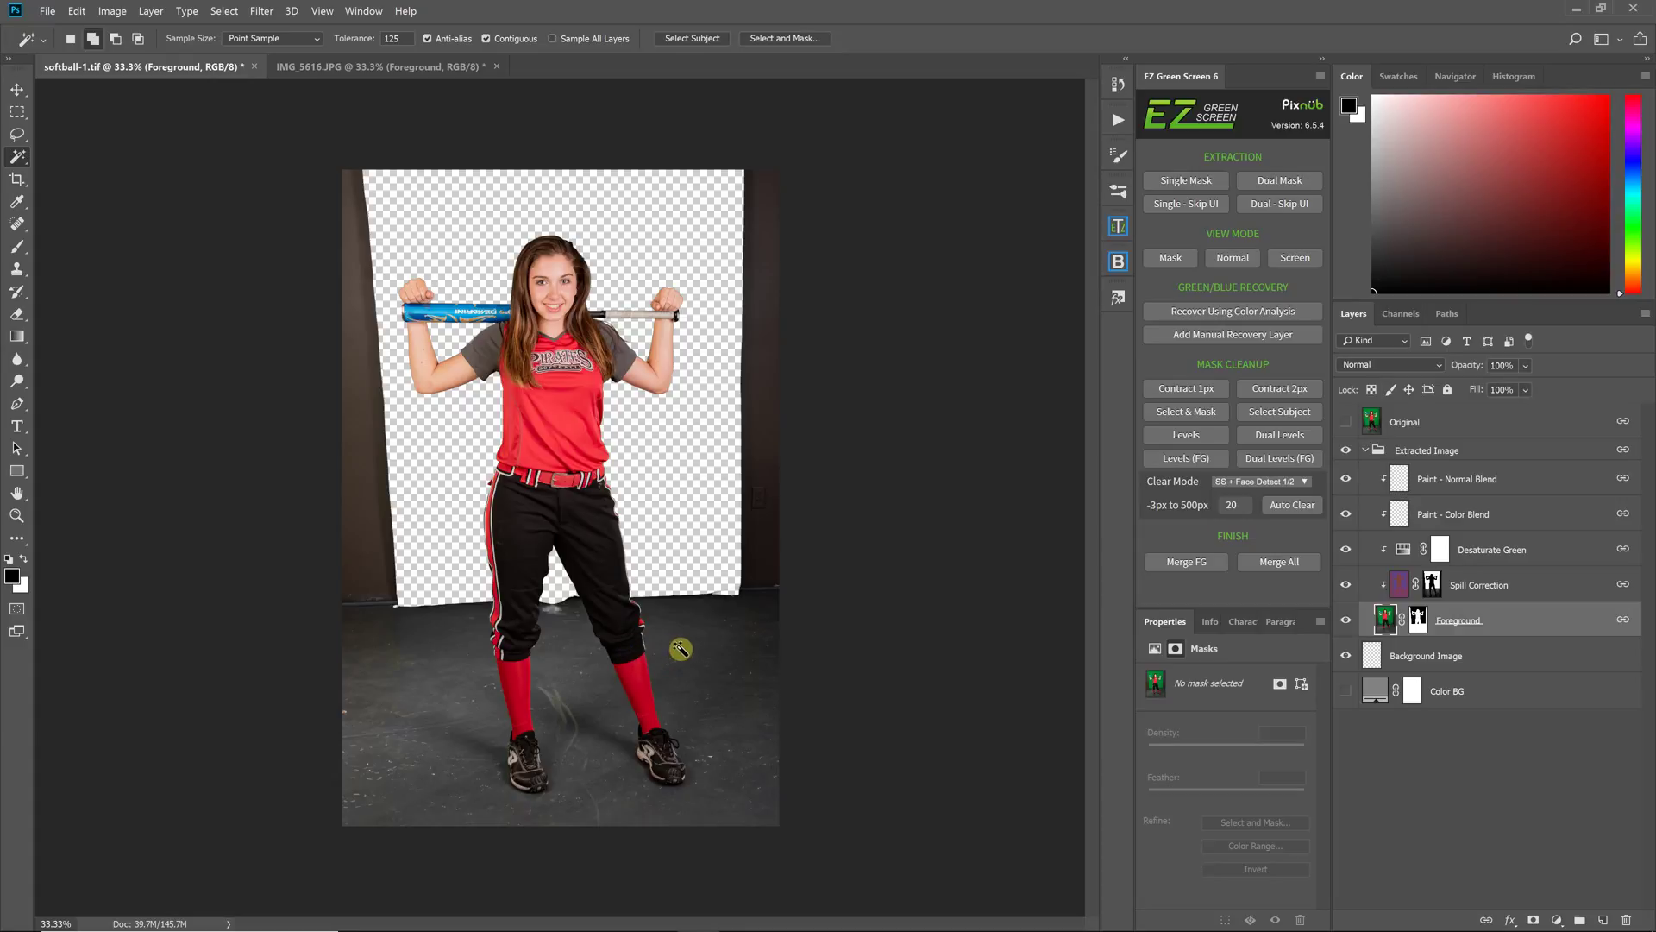
pyautogui.click(1305, 511)
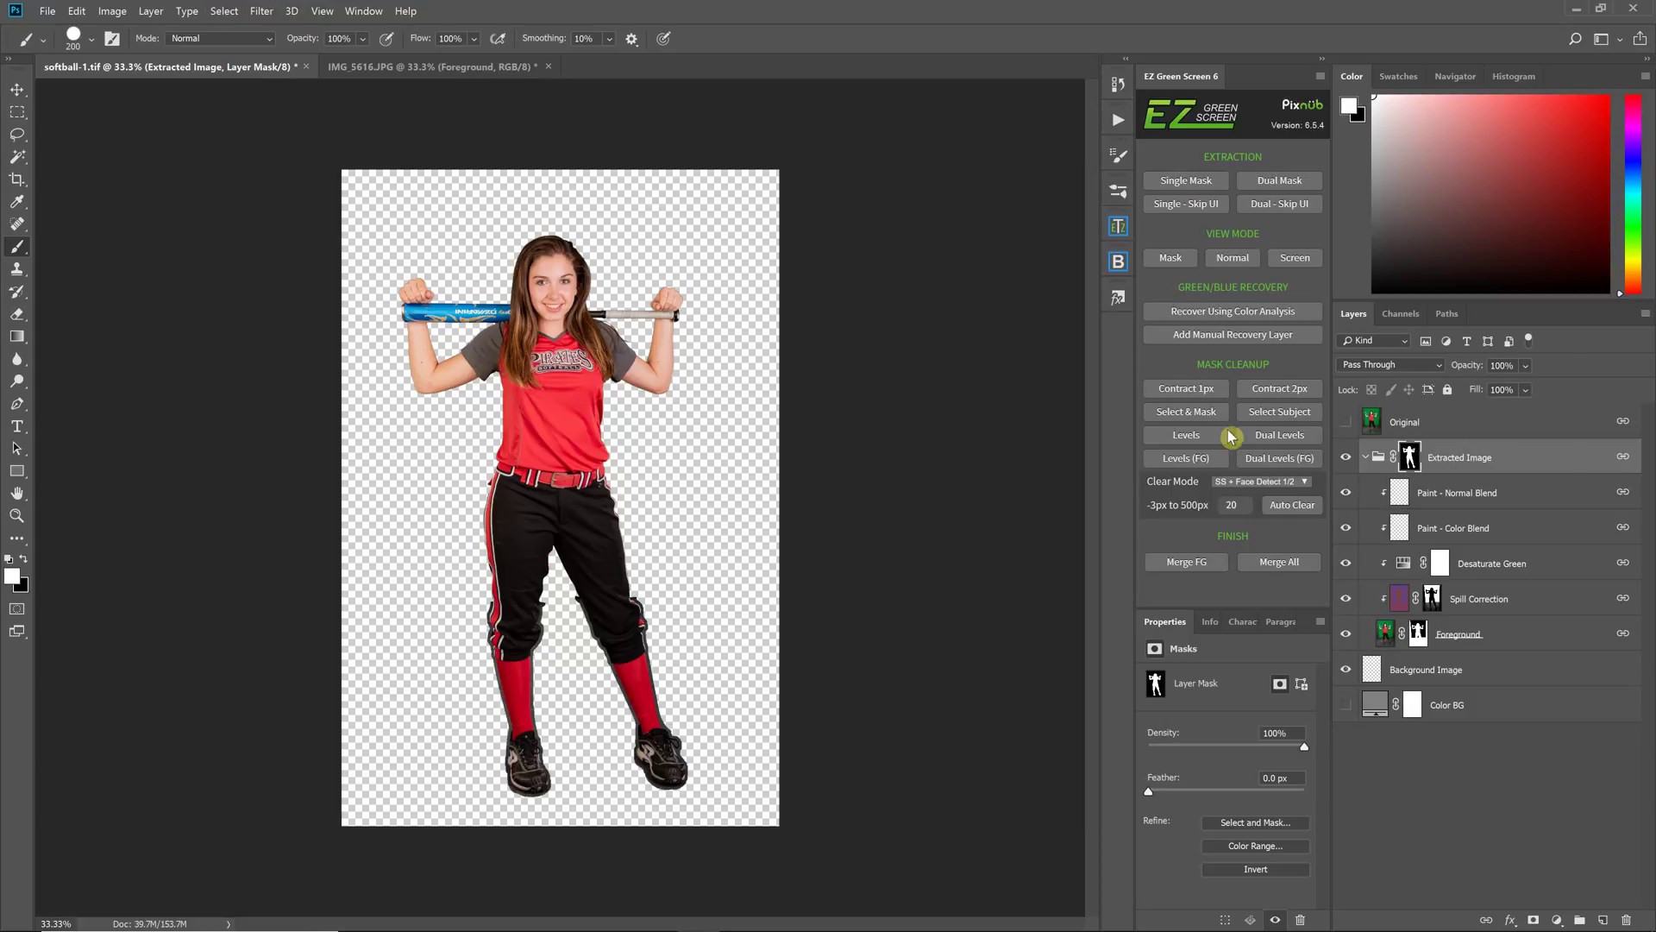
# Step: Select the player on the Foreground layer with EZ Green Screen's Select Subject and invert the selection
pyautogui.click(1273, 417)
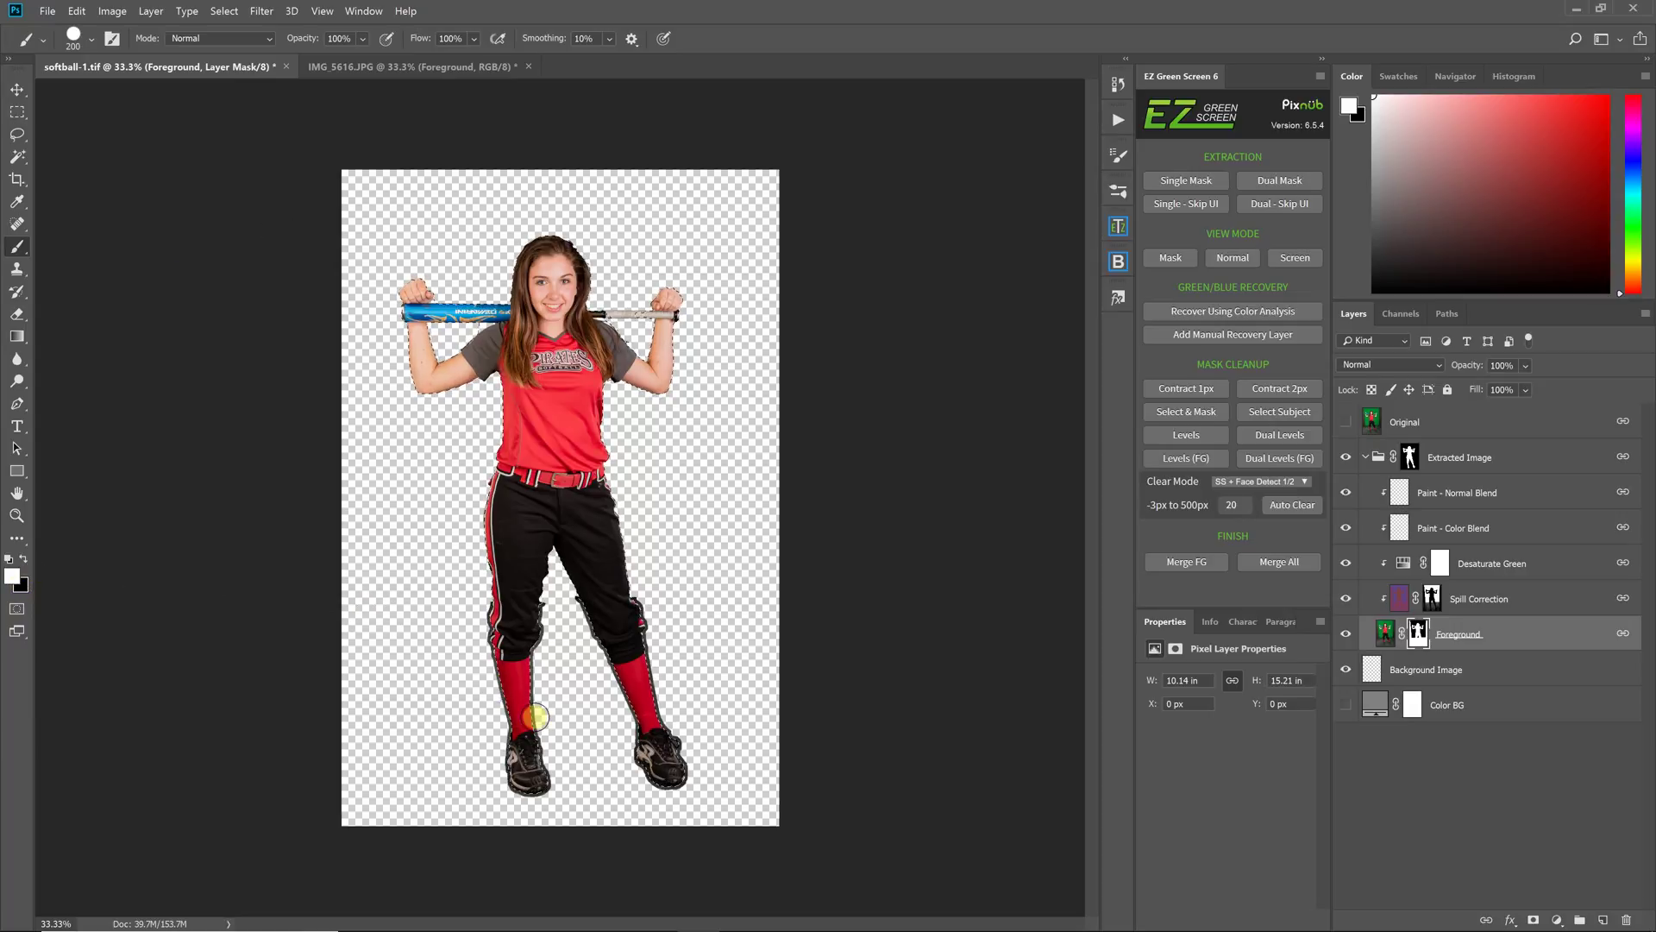
pyautogui.click(224, 10)
pyautogui.click(235, 78)
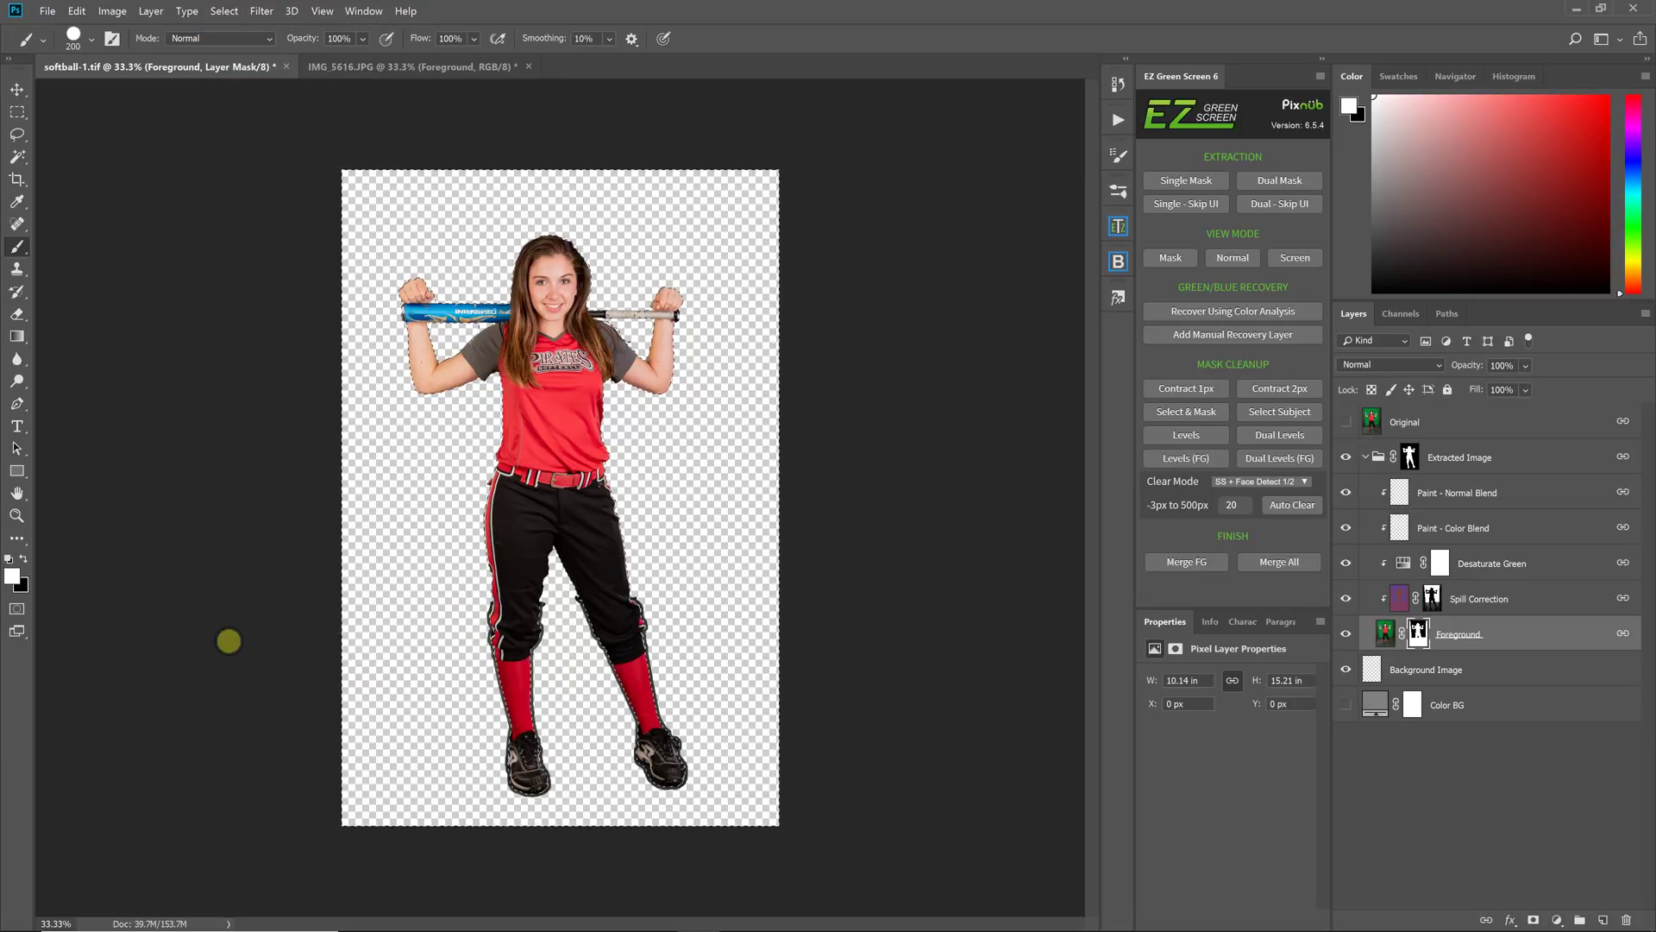
# Step: Paint black on the Foreground mask around the player's legs and shoes within the inverted selection, using a 600 px brush, and deselect
pyautogui.press('x')
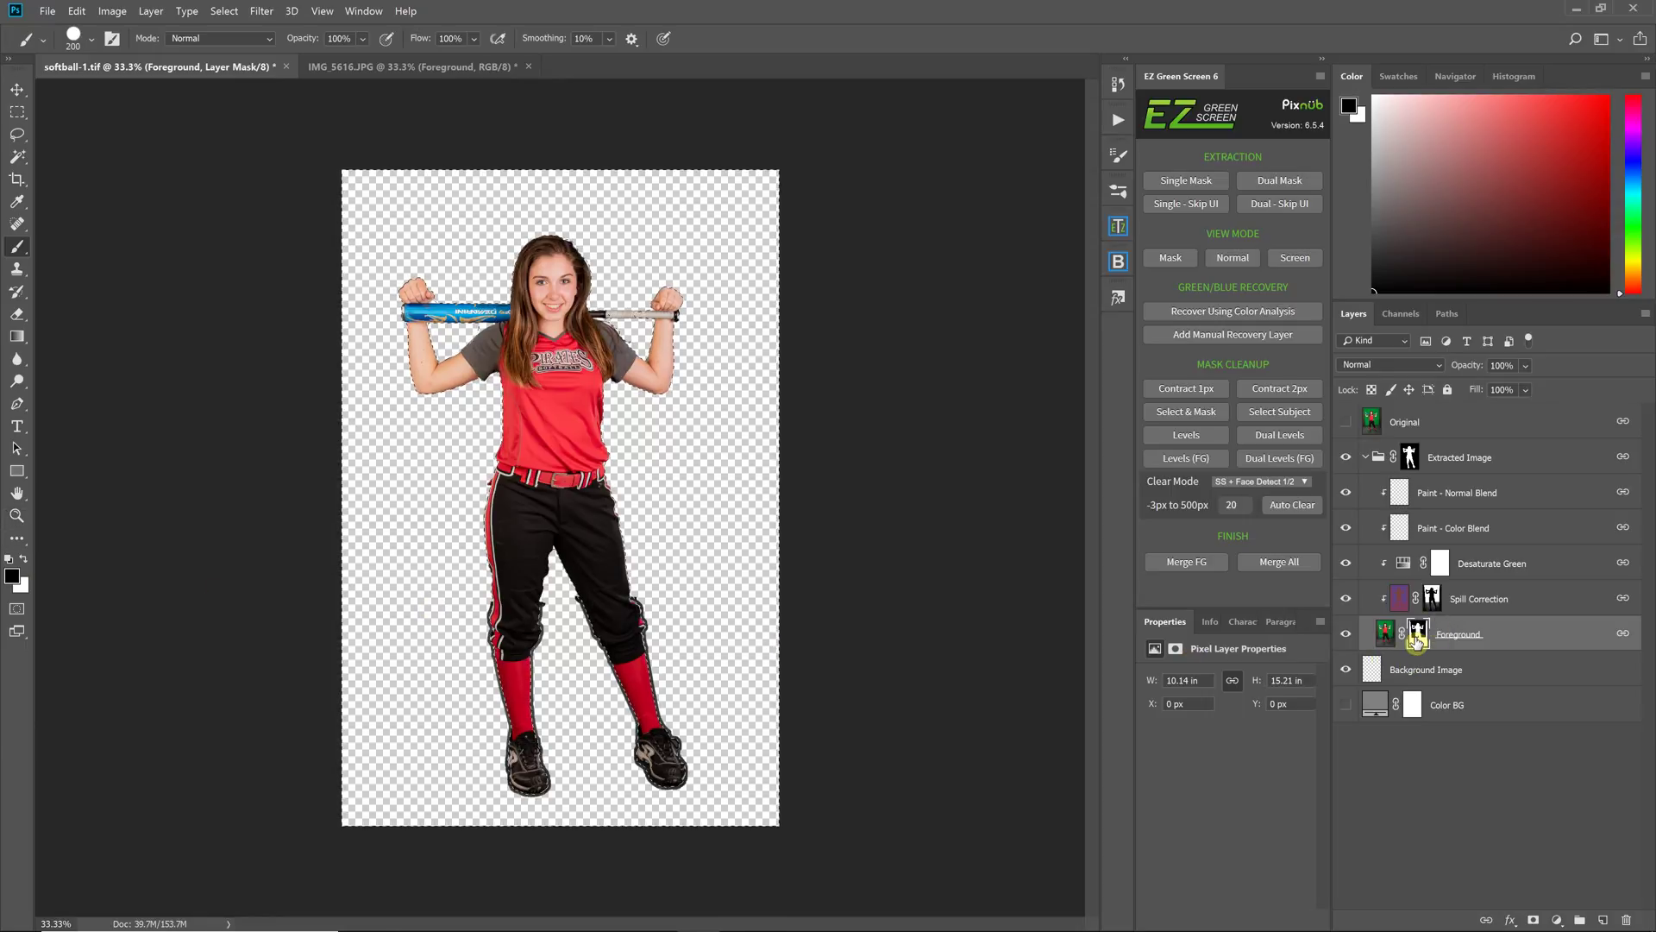
pyautogui.hotkey('ctrl', '+')
pyautogui.scroll(-5, 1080, 717)
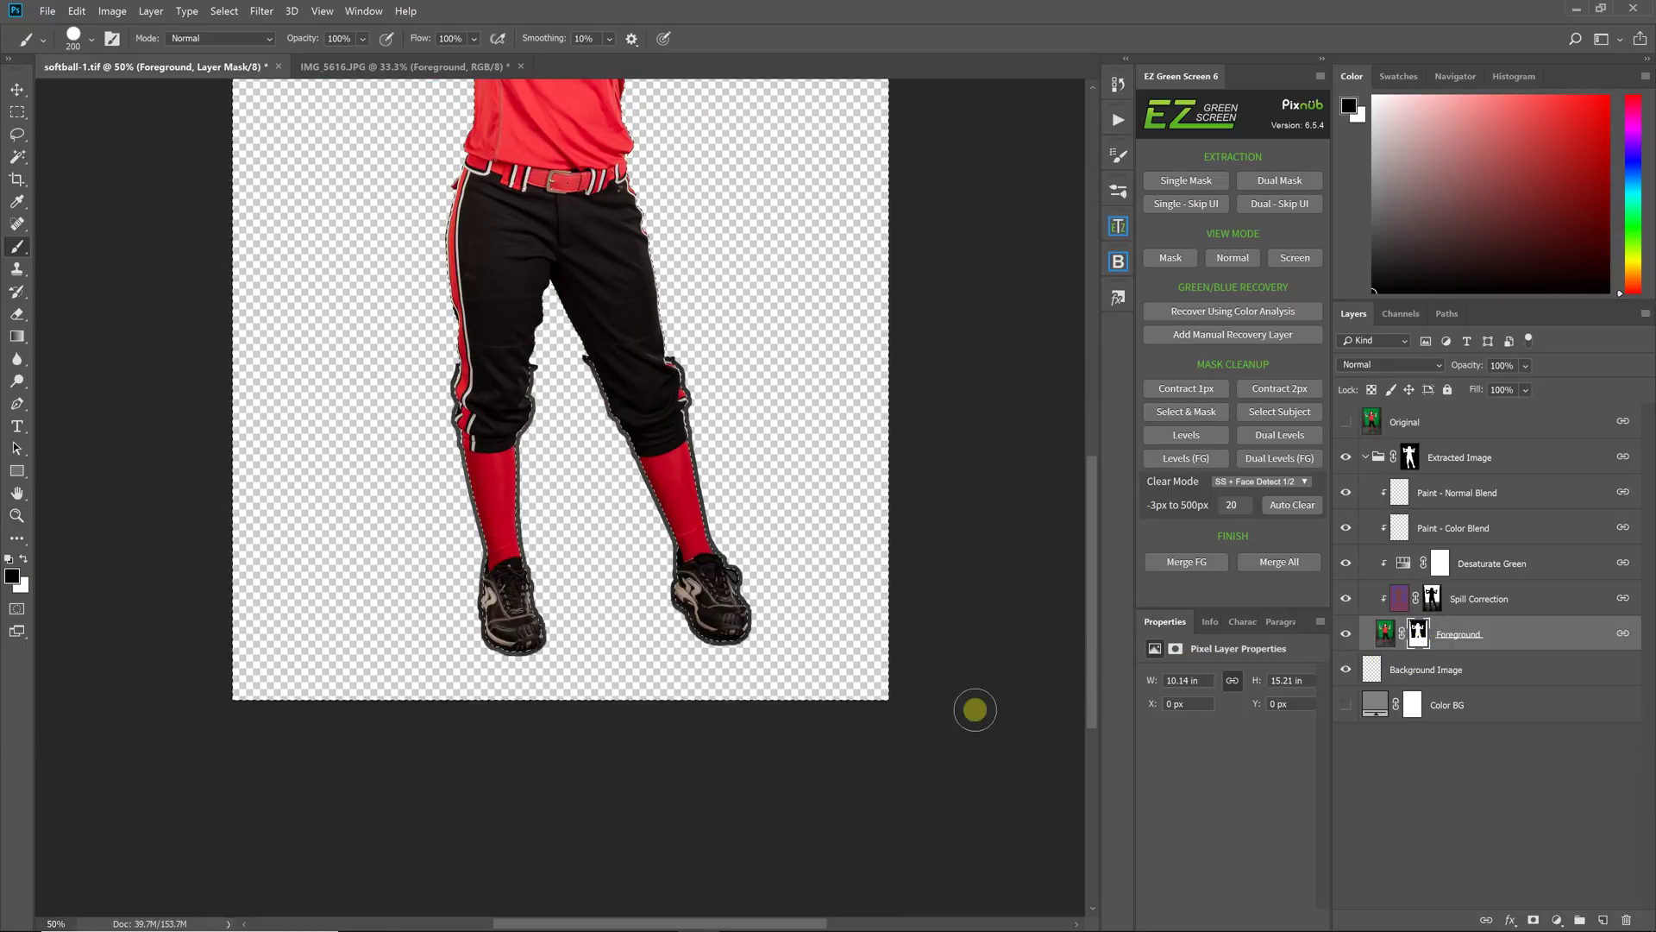
pyautogui.hotkey('ctrl', '+')
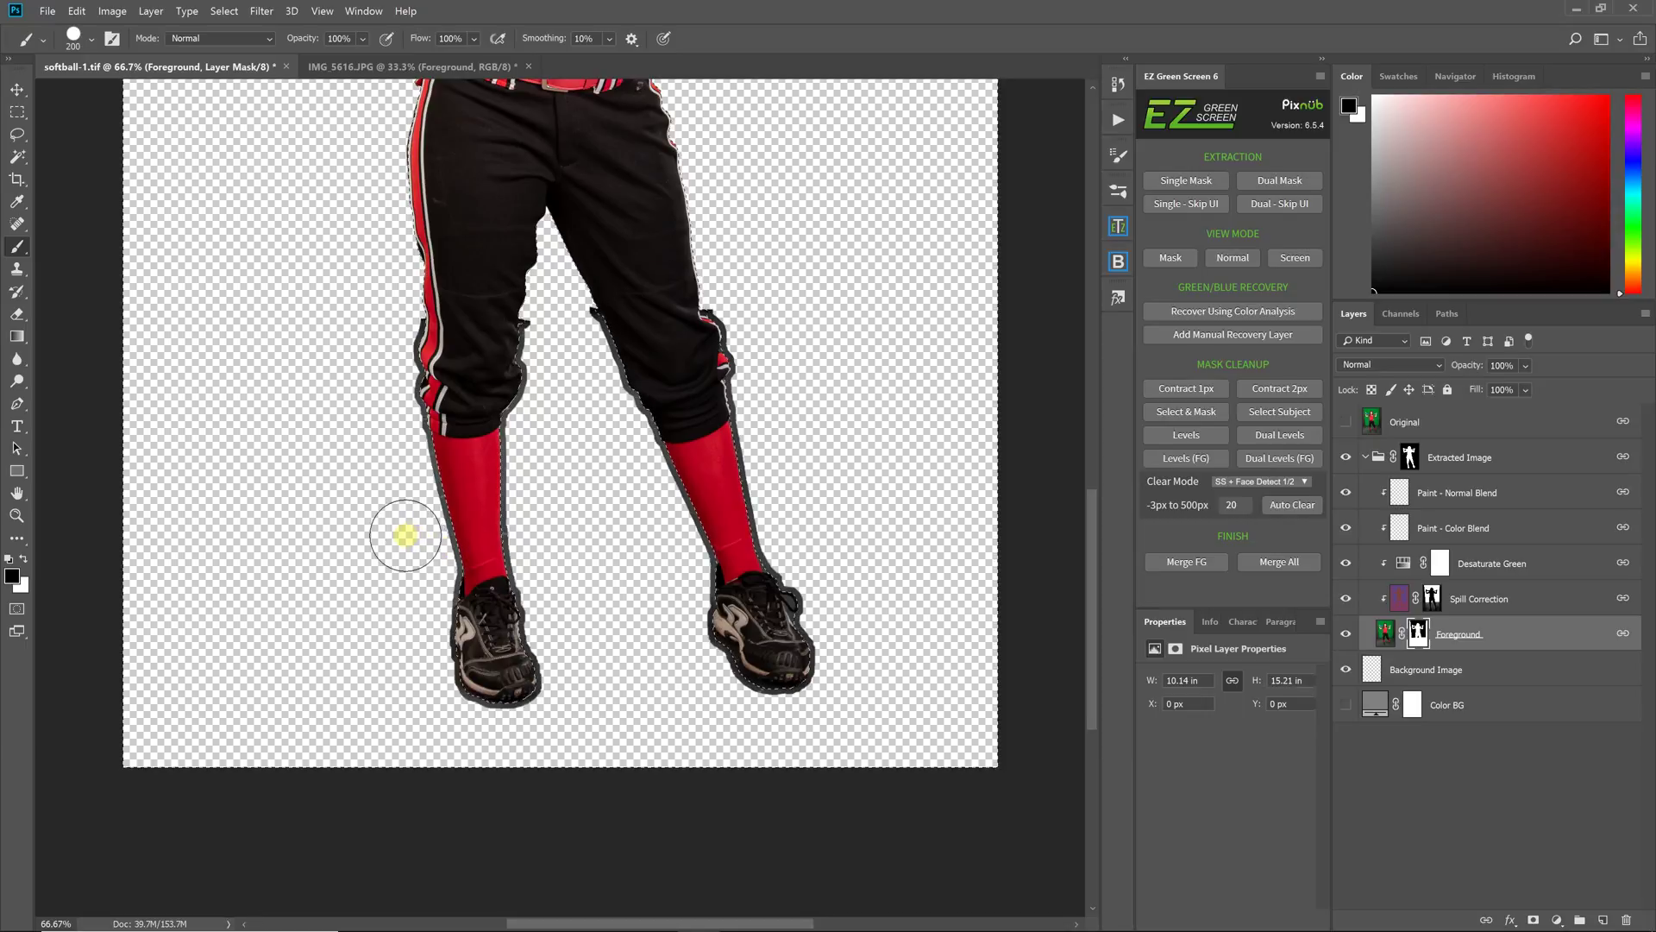
pyautogui.press(']')
pyautogui.press(']')
pyautogui.moveTo(417, 386)
pyautogui.mouseDown()
pyautogui.moveTo(759, 372)
pyautogui.moveTo(819, 751)
pyautogui.moveTo(654, 564)
pyautogui.moveTo(533, 587)
pyautogui.moveTo(677, 469)
pyautogui.moveTo(731, 366)
pyautogui.moveTo(648, 532)
pyautogui.moveTo(398, 610)
pyautogui.moveTo(438, 526)
pyautogui.moveTo(532, 487)
pyautogui.moveTo(420, 647)
pyautogui.moveTo(423, 741)
pyautogui.moveTo(434, 669)
pyautogui.mouseUp()
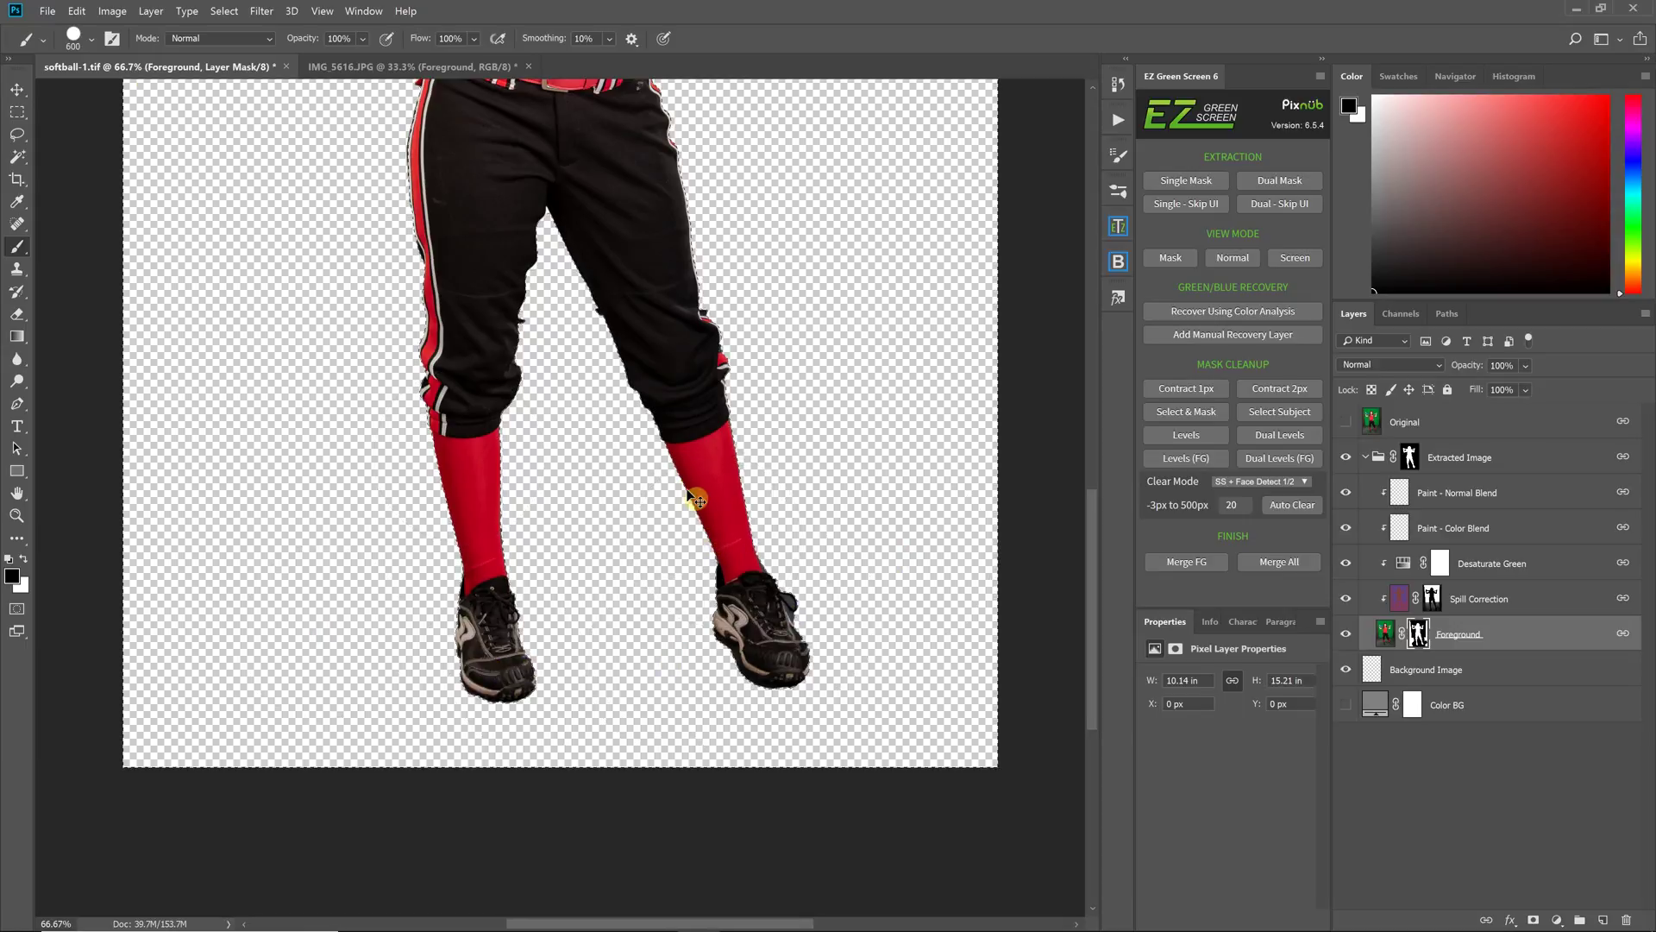
pyautogui.click(223, 11)
pyautogui.click(228, 45)
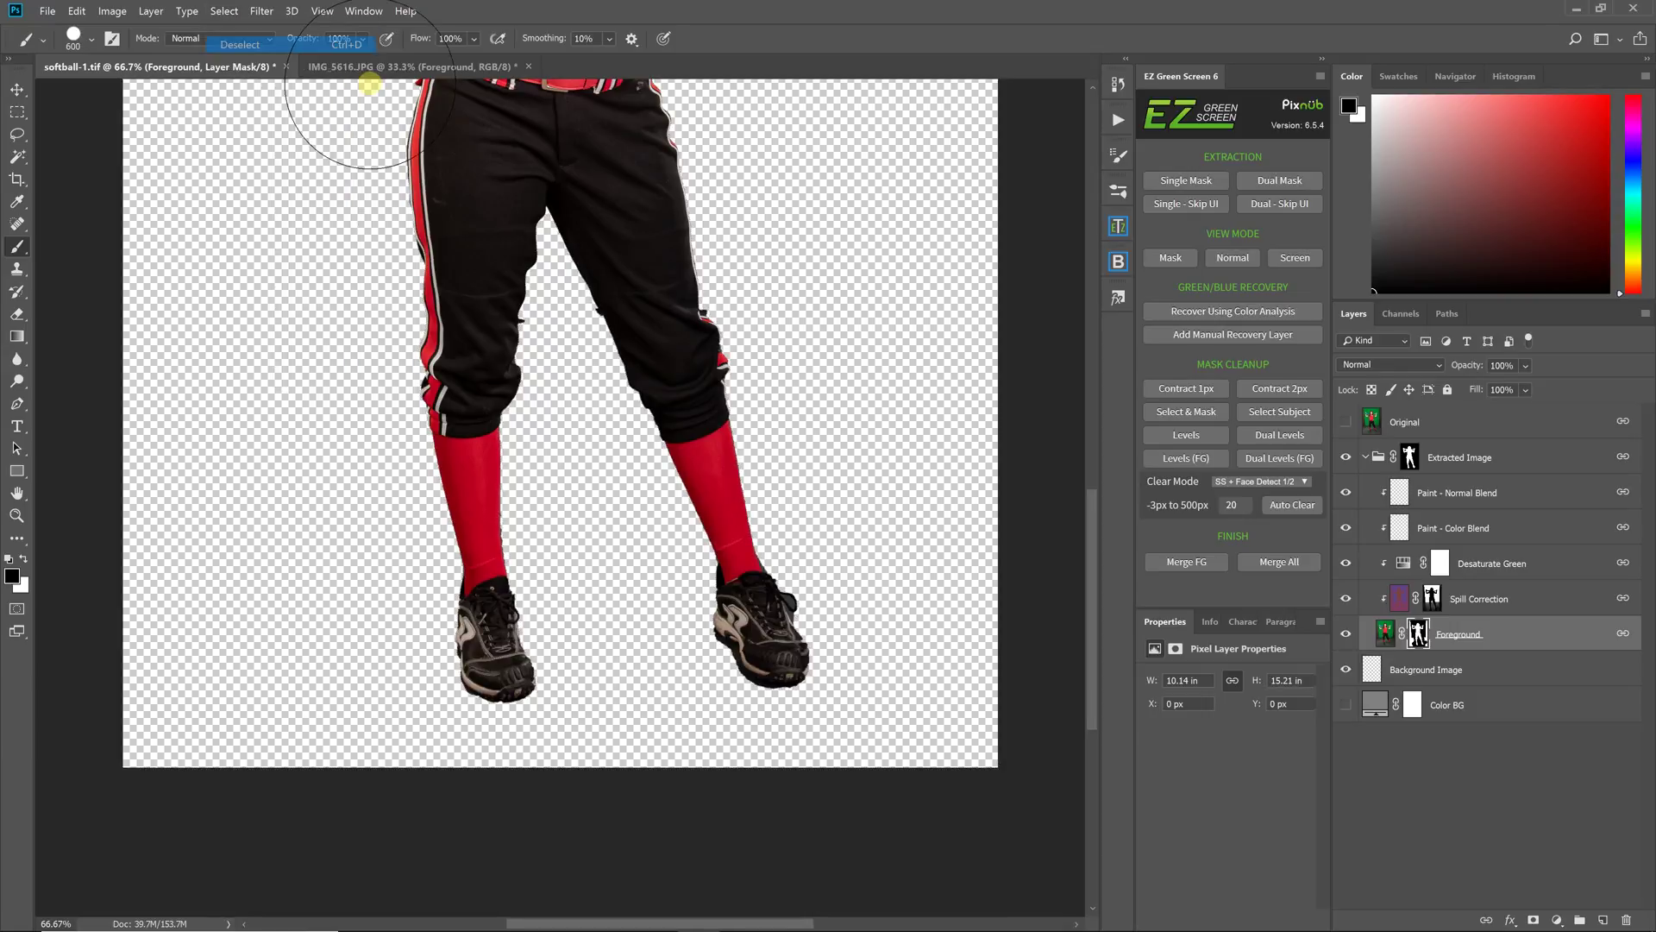
# Step: Reduce the brush size to 90 px
pyautogui.press('[')
pyautogui.press('[')
pyautogui.press('[')
pyautogui.press('[')
pyautogui.press('[')
pyautogui.press('[')
pyautogui.press('[')
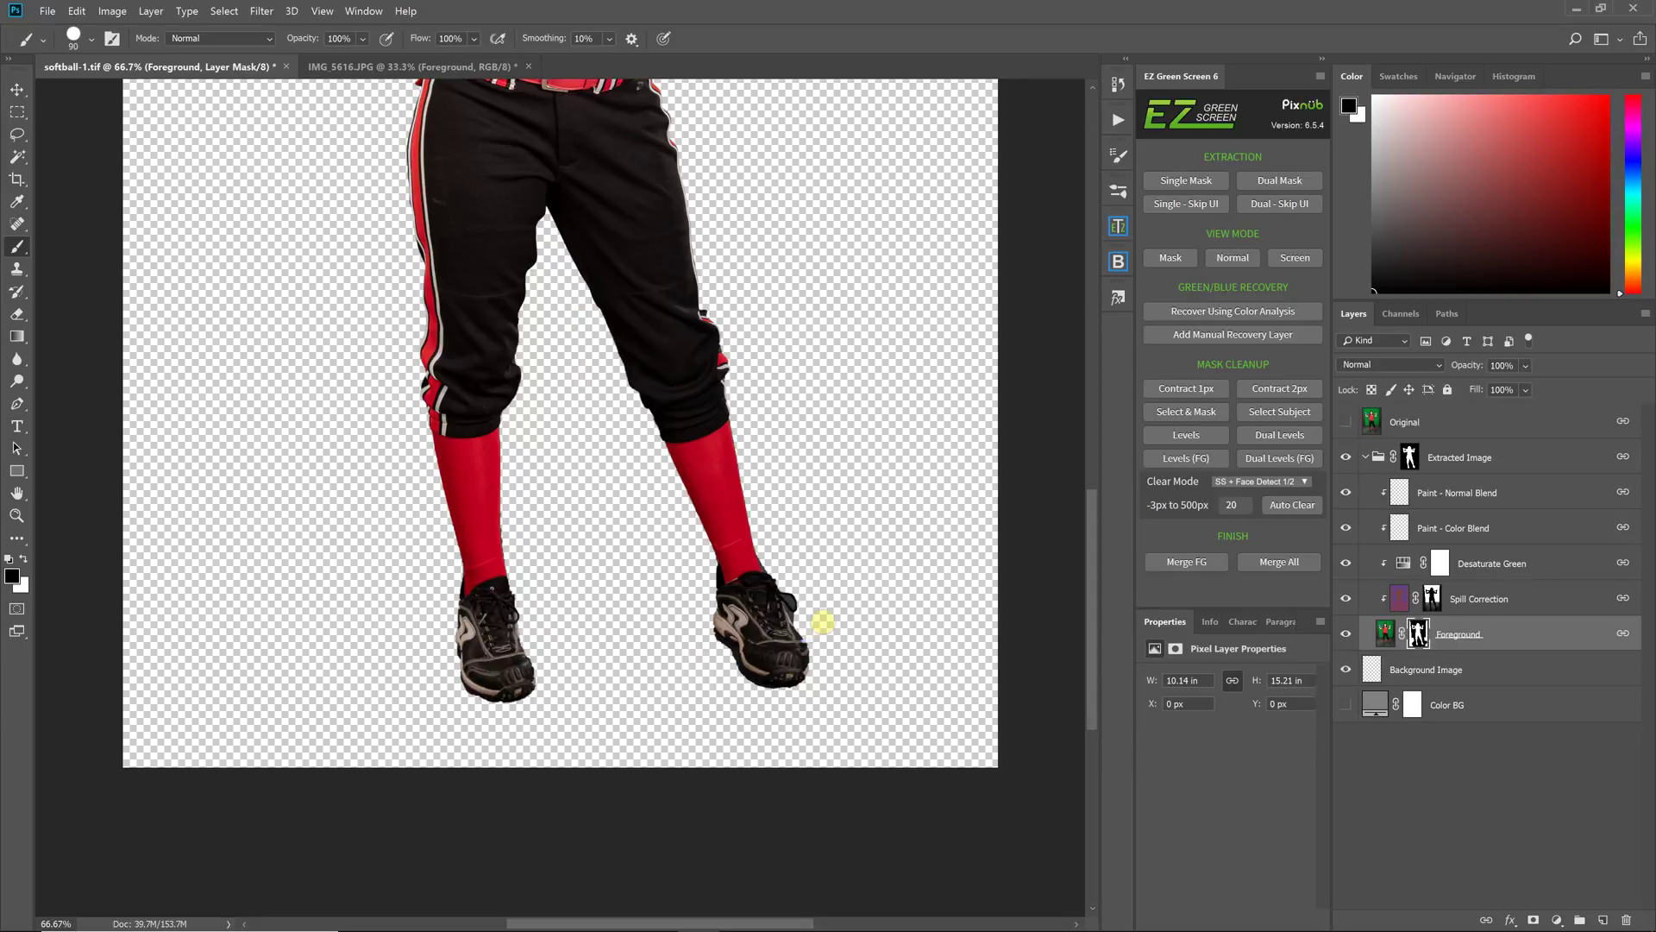
pyautogui.hotkey('ctrl', '0')
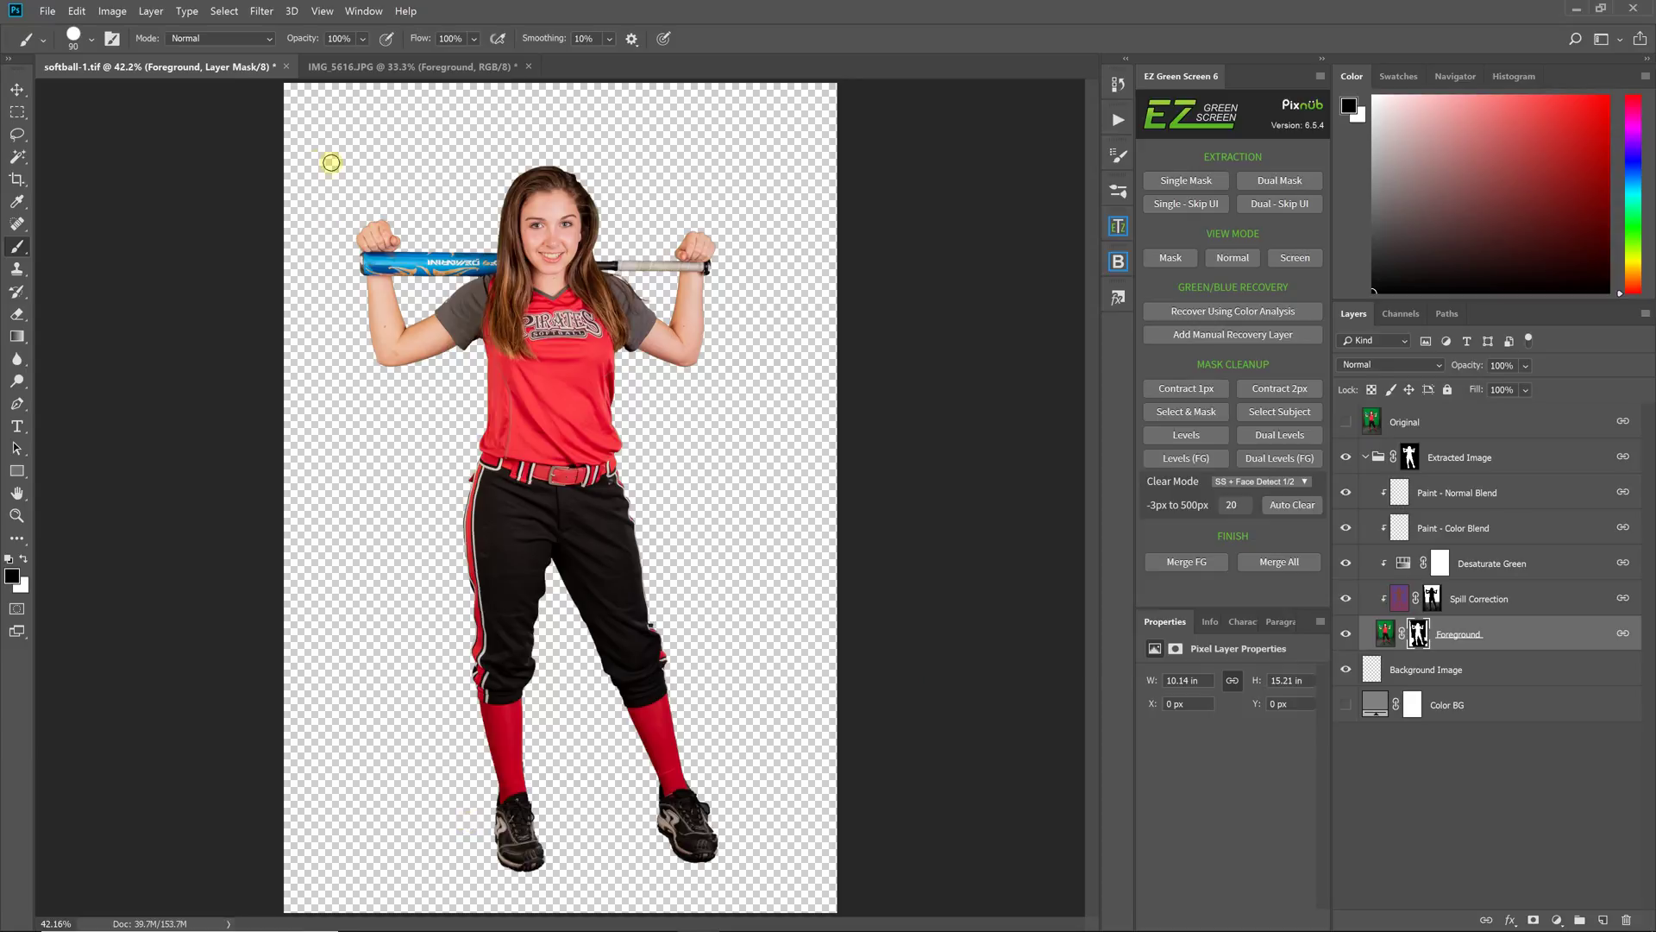
# Step: Close softball-1.tif and IMG_5616.JPG without saving changes
pyautogui.click(287, 68)
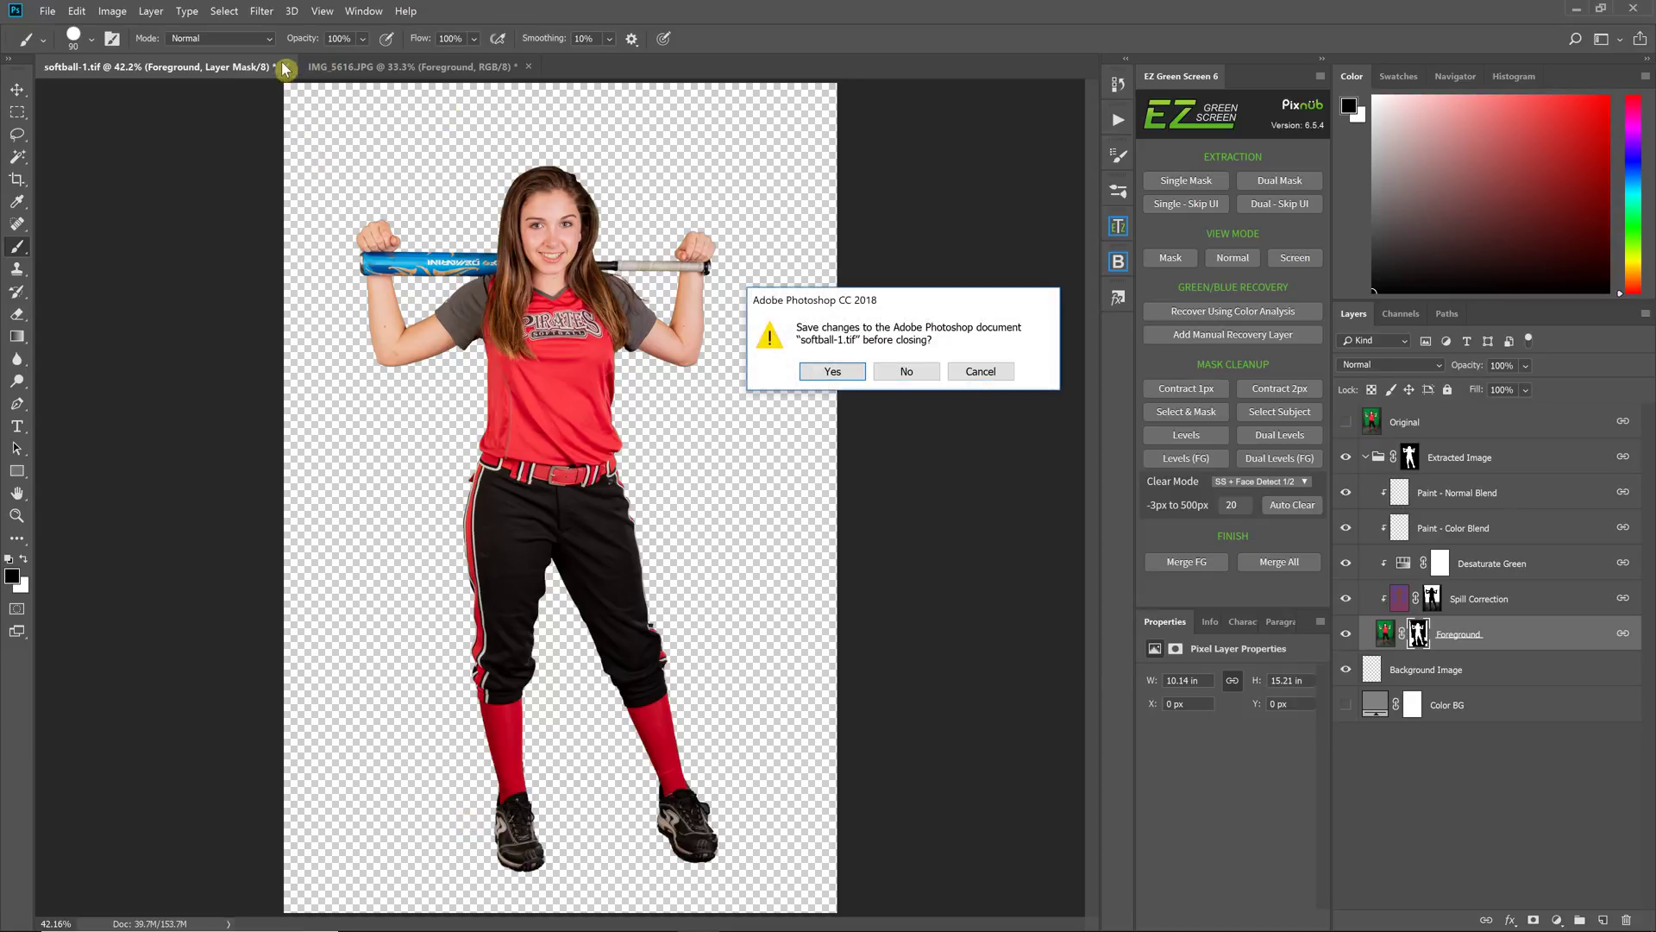
pyautogui.click(932, 378)
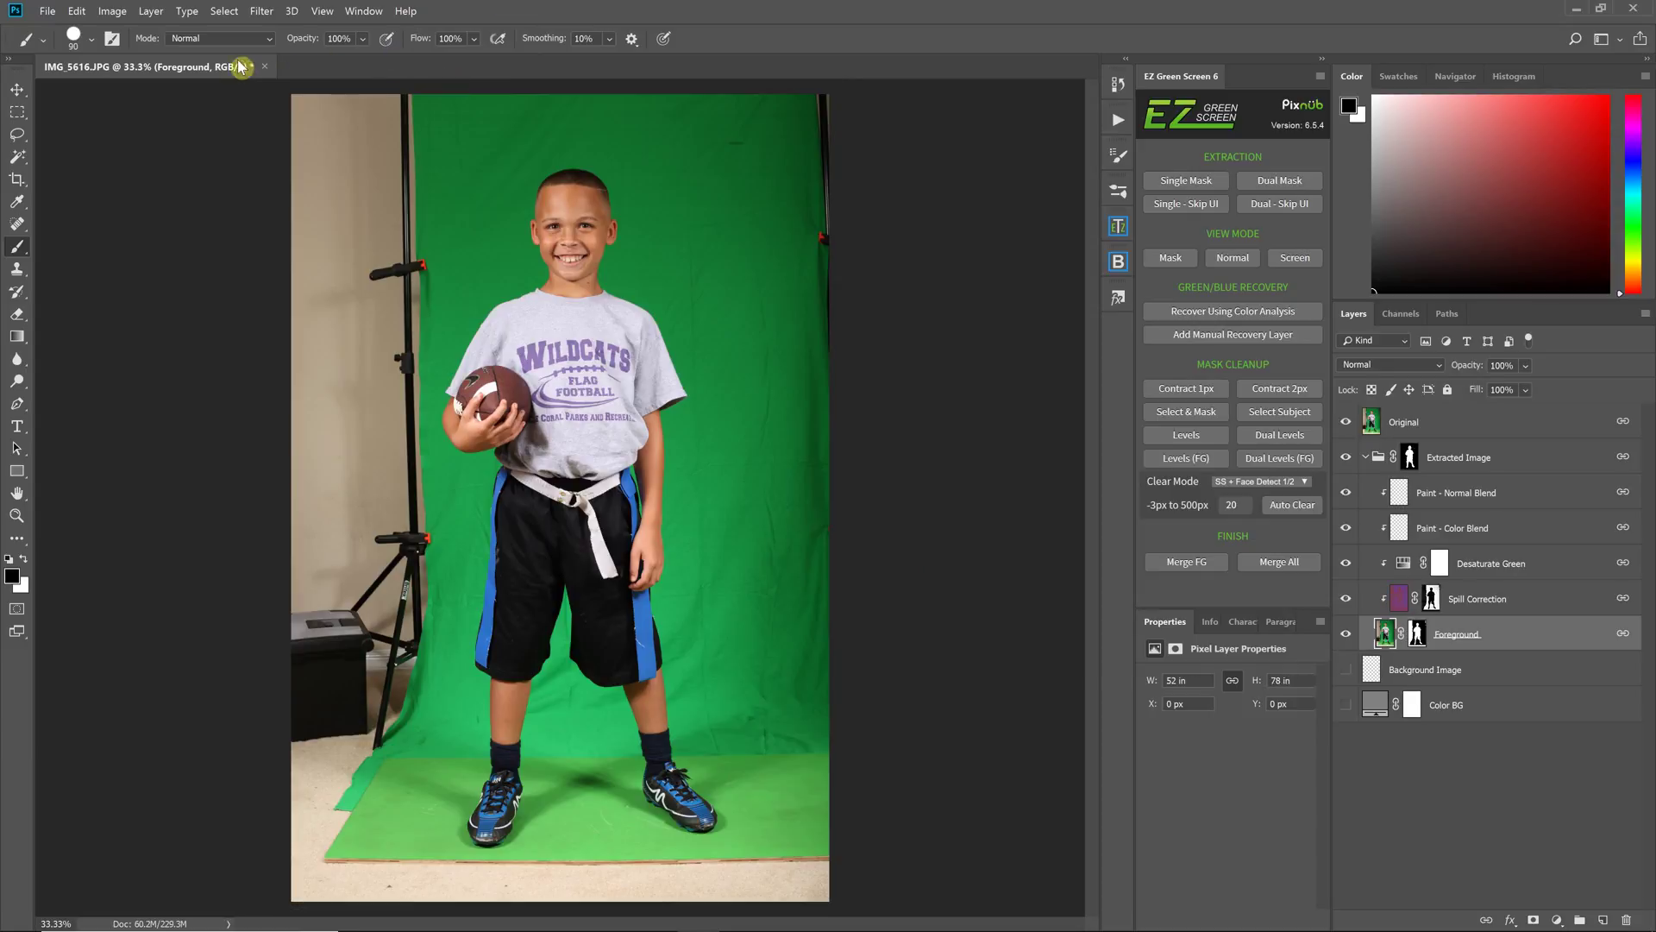
pyautogui.click(265, 67)
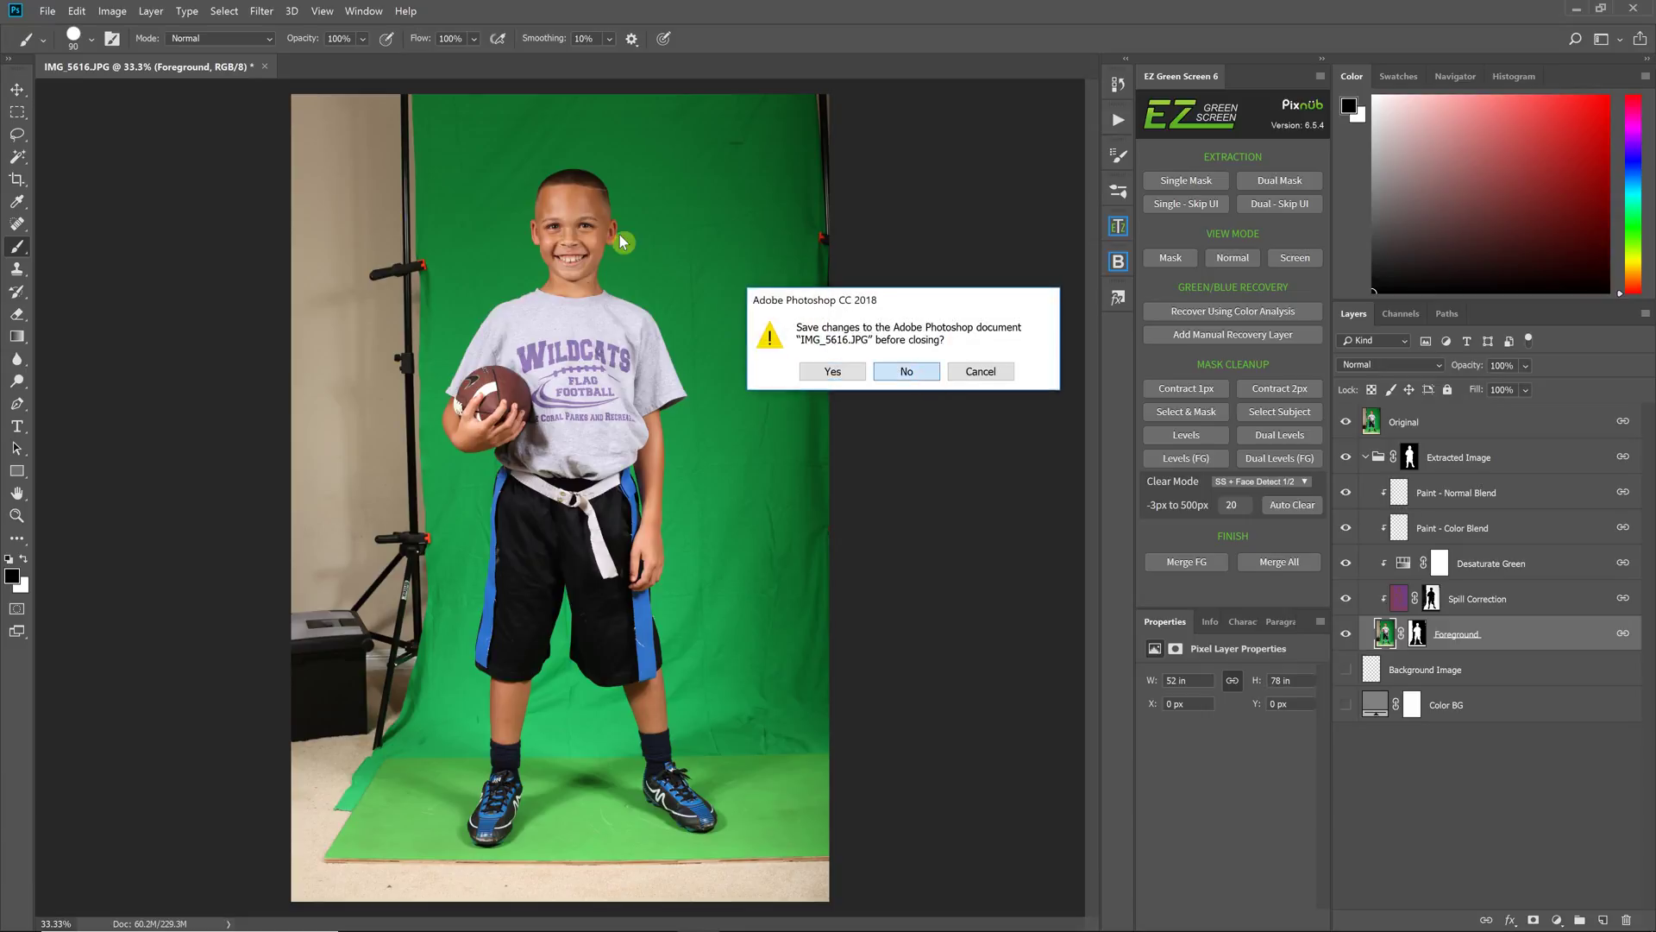
pyautogui.click(906, 371)
# Step: Open the EZ Green Screen Batch processor for Extractions Only
pyautogui.click(261, 11)
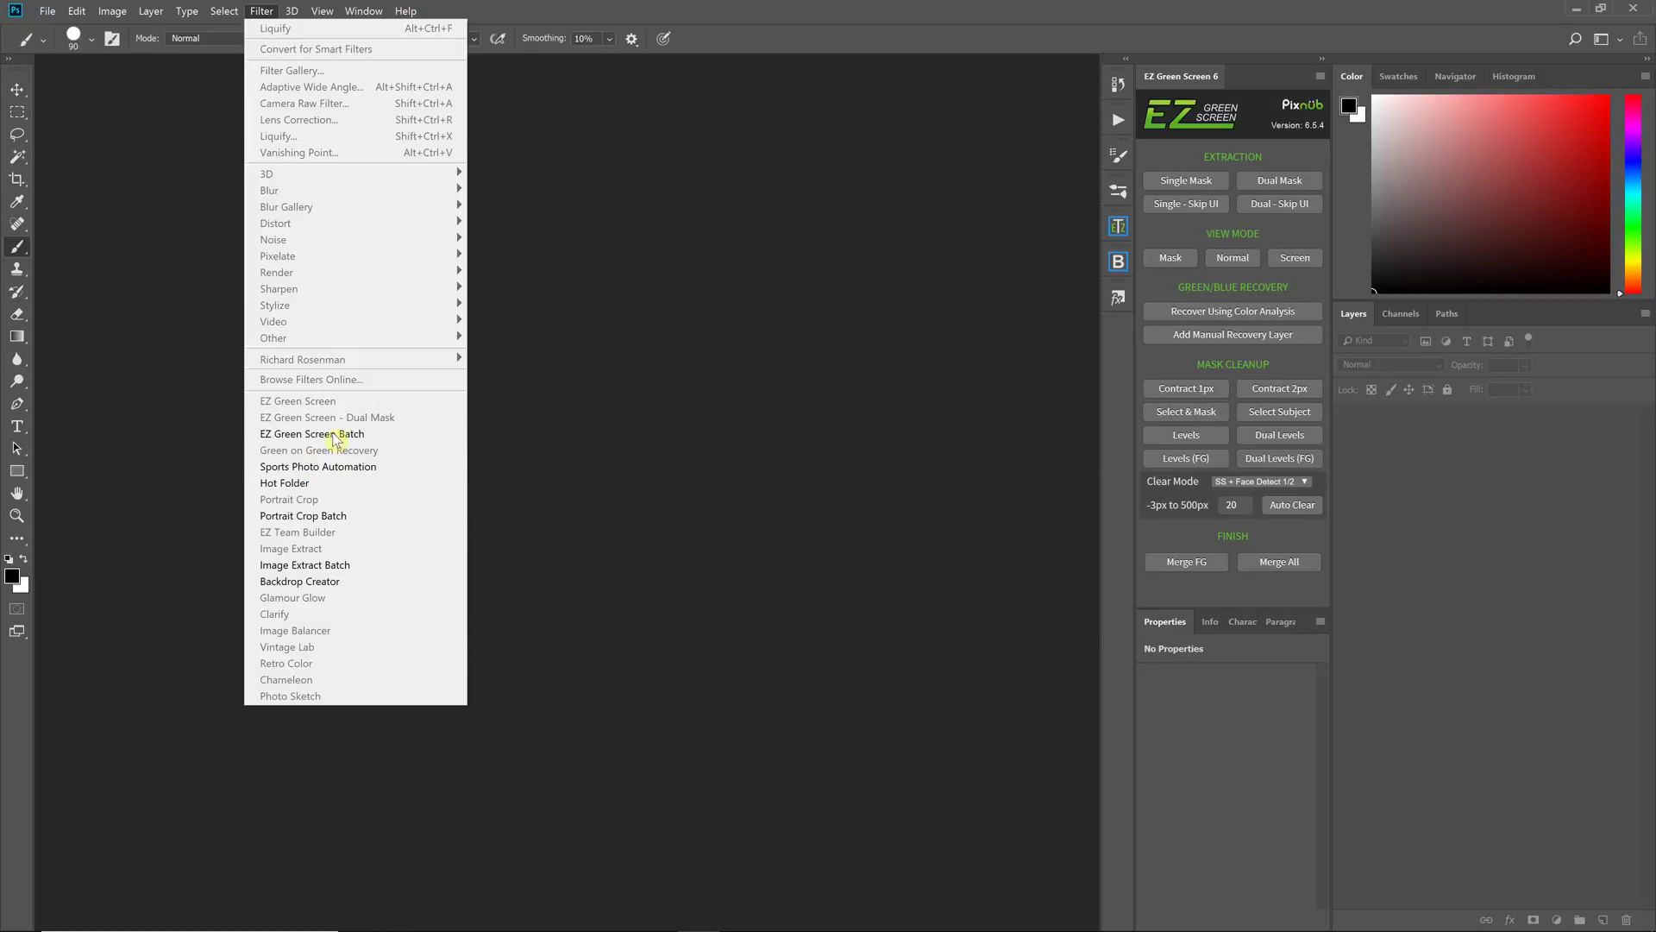
pyautogui.click(317, 433)
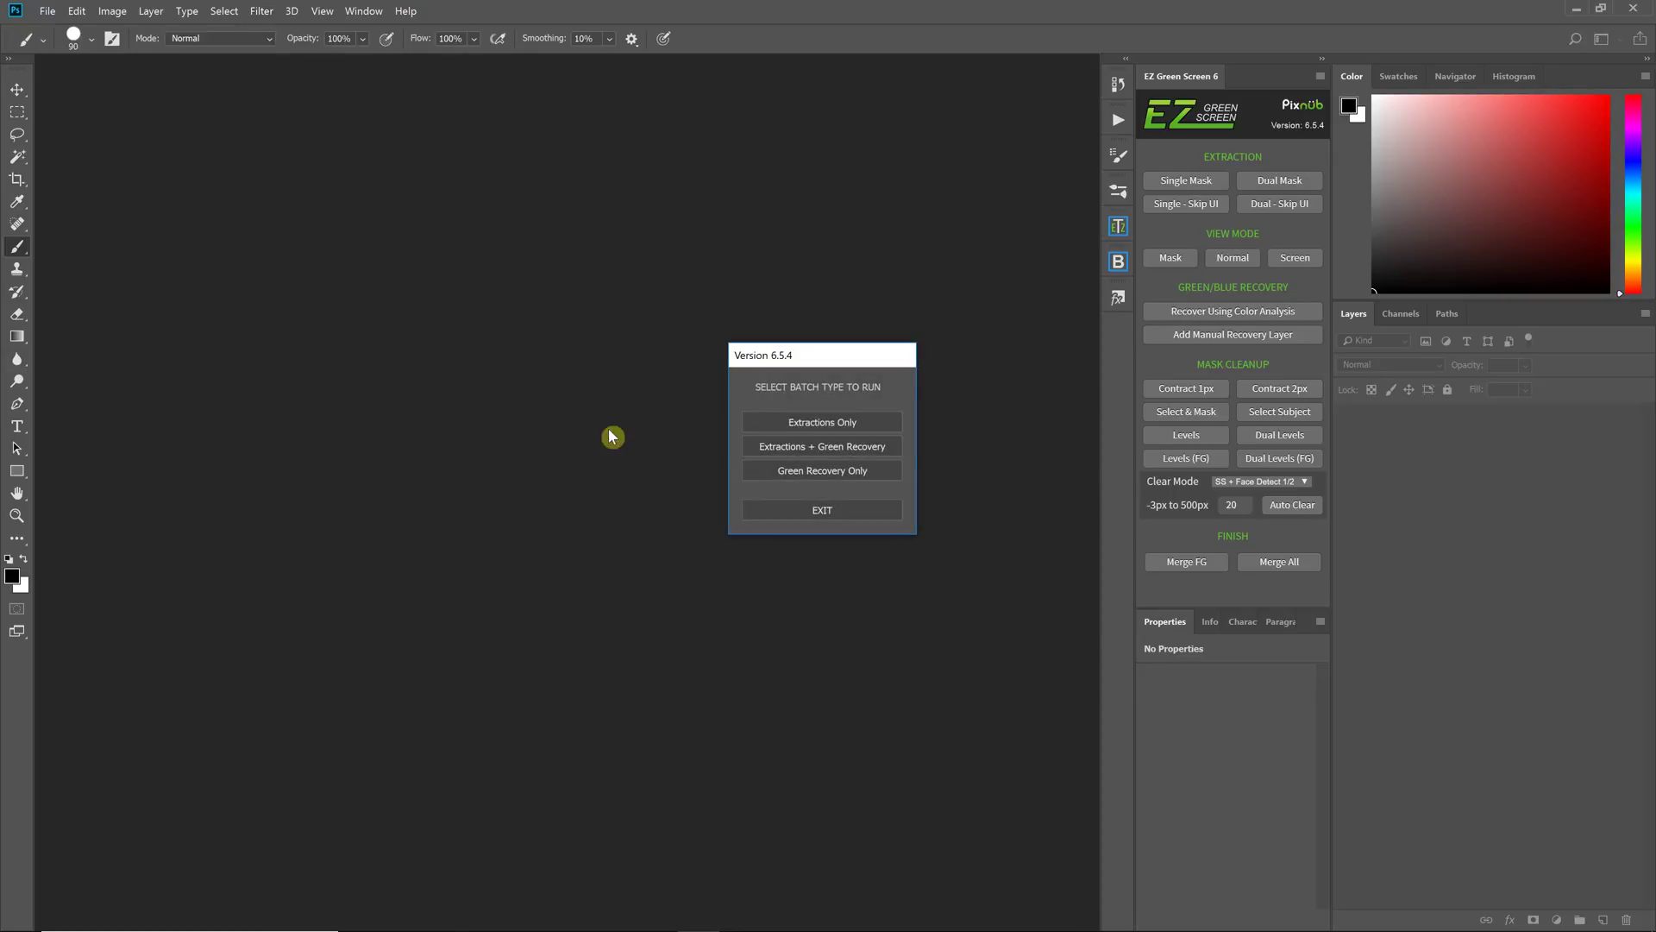
pyautogui.click(858, 424)
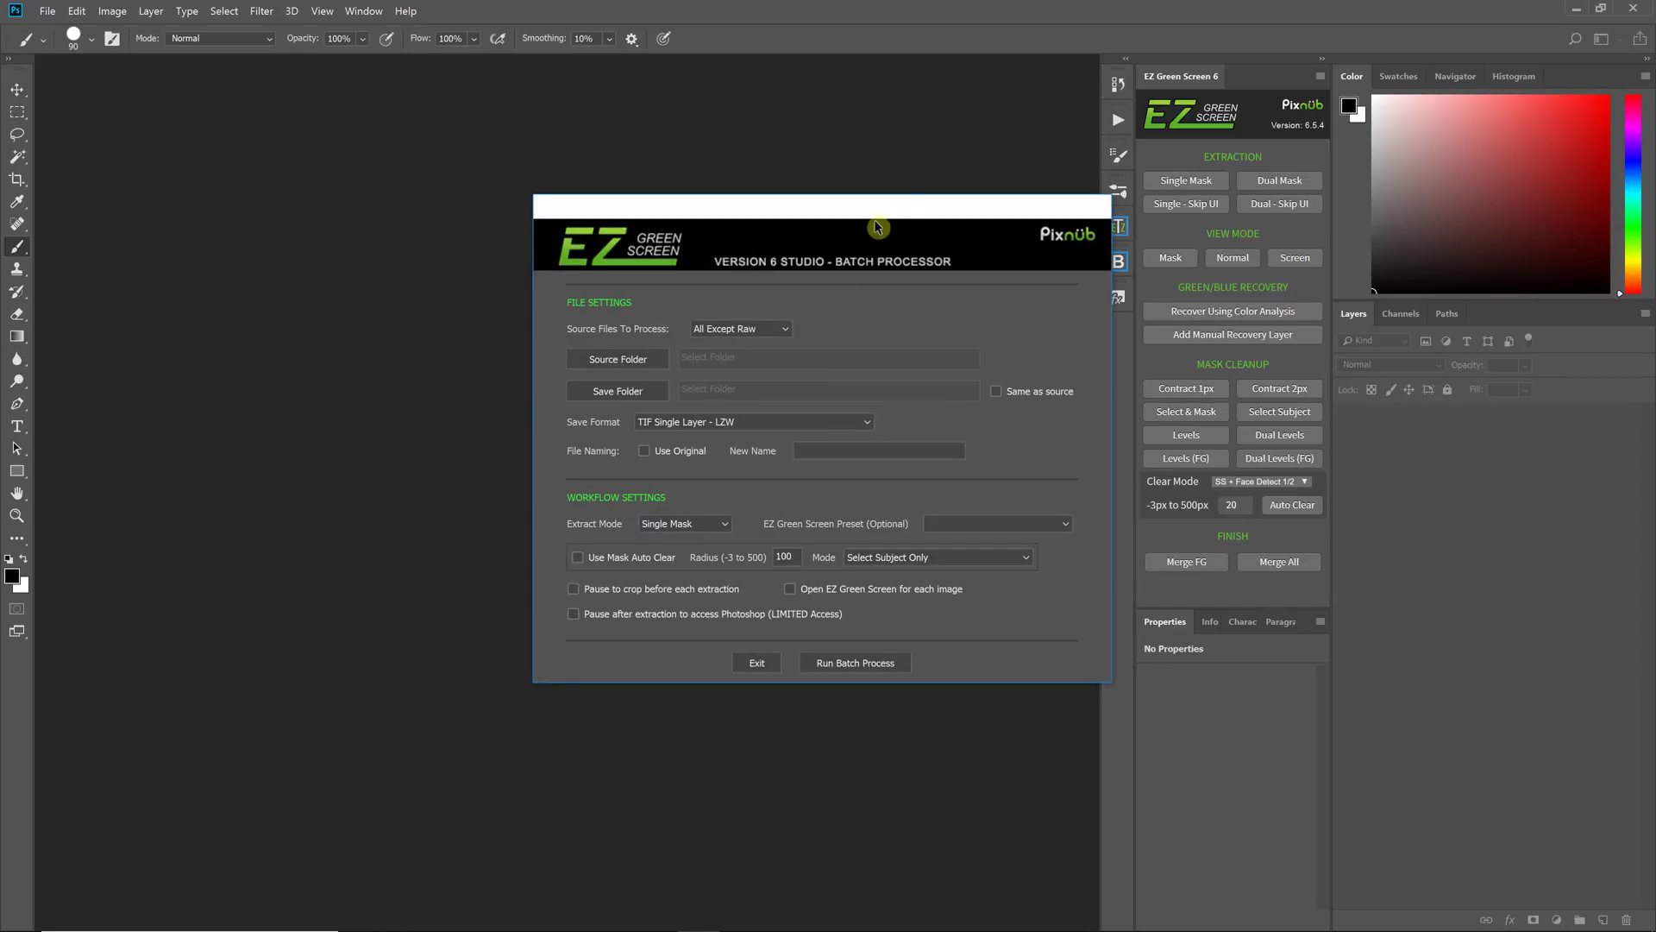
pyautogui.moveTo(916, 208); pyautogui.dragTo(658, 208)
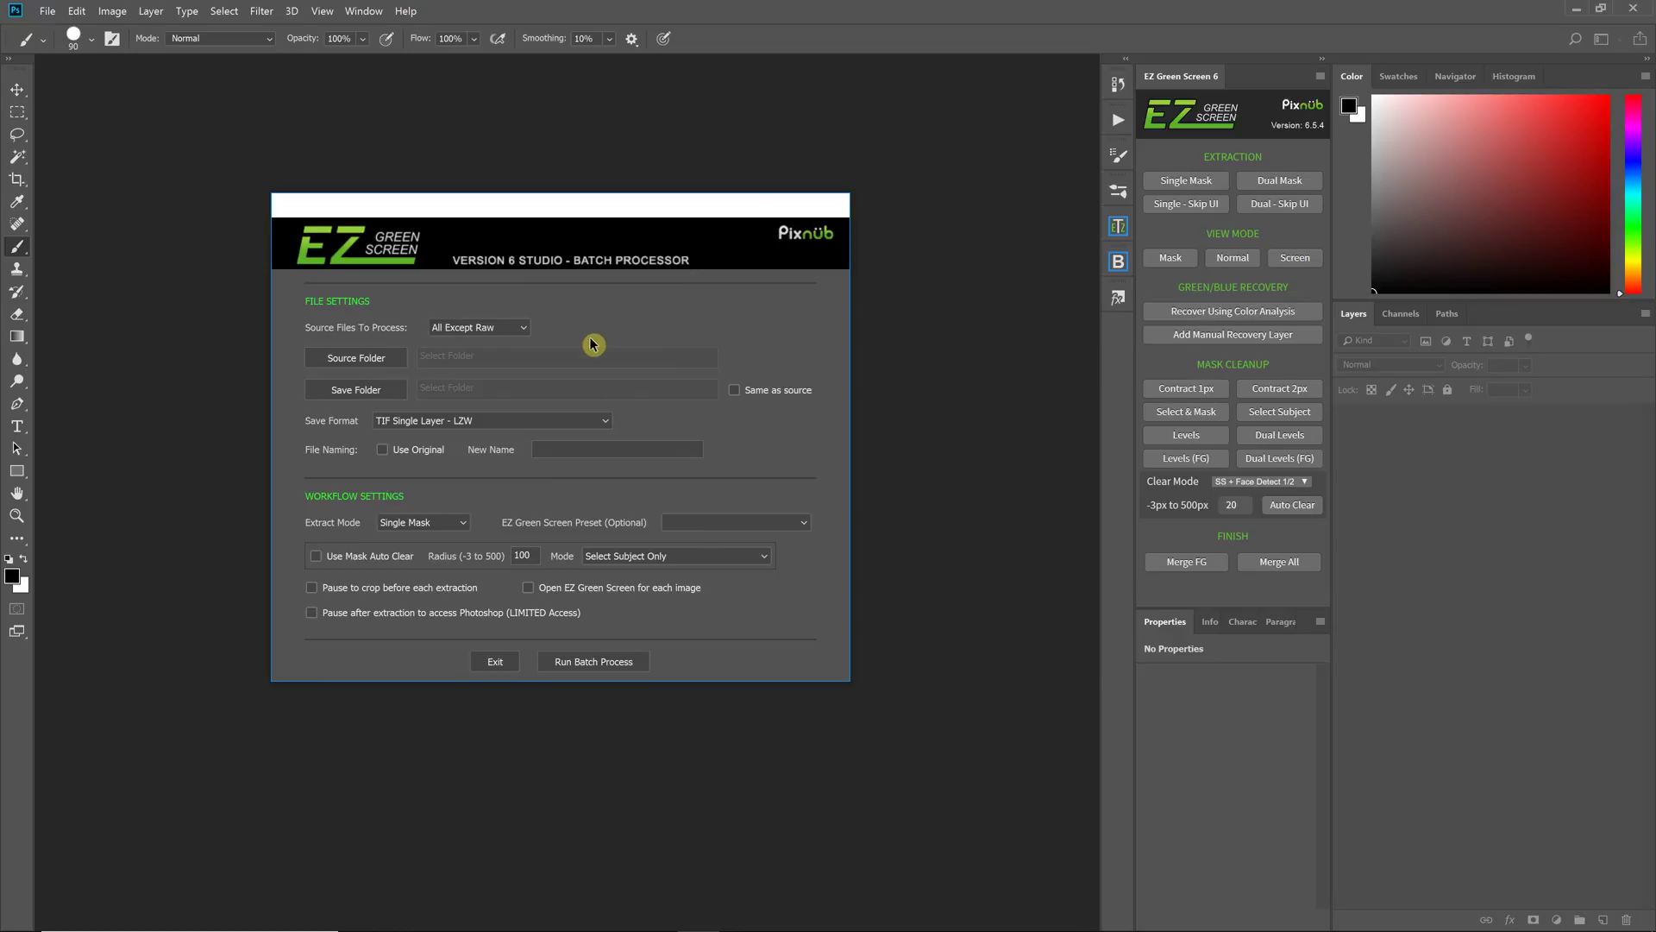
# Step: Review the Mask Auto Clear modes, including Select Subject + Face Detection 3/4, and exit the batch processor without running it
pyautogui.click(720, 559)
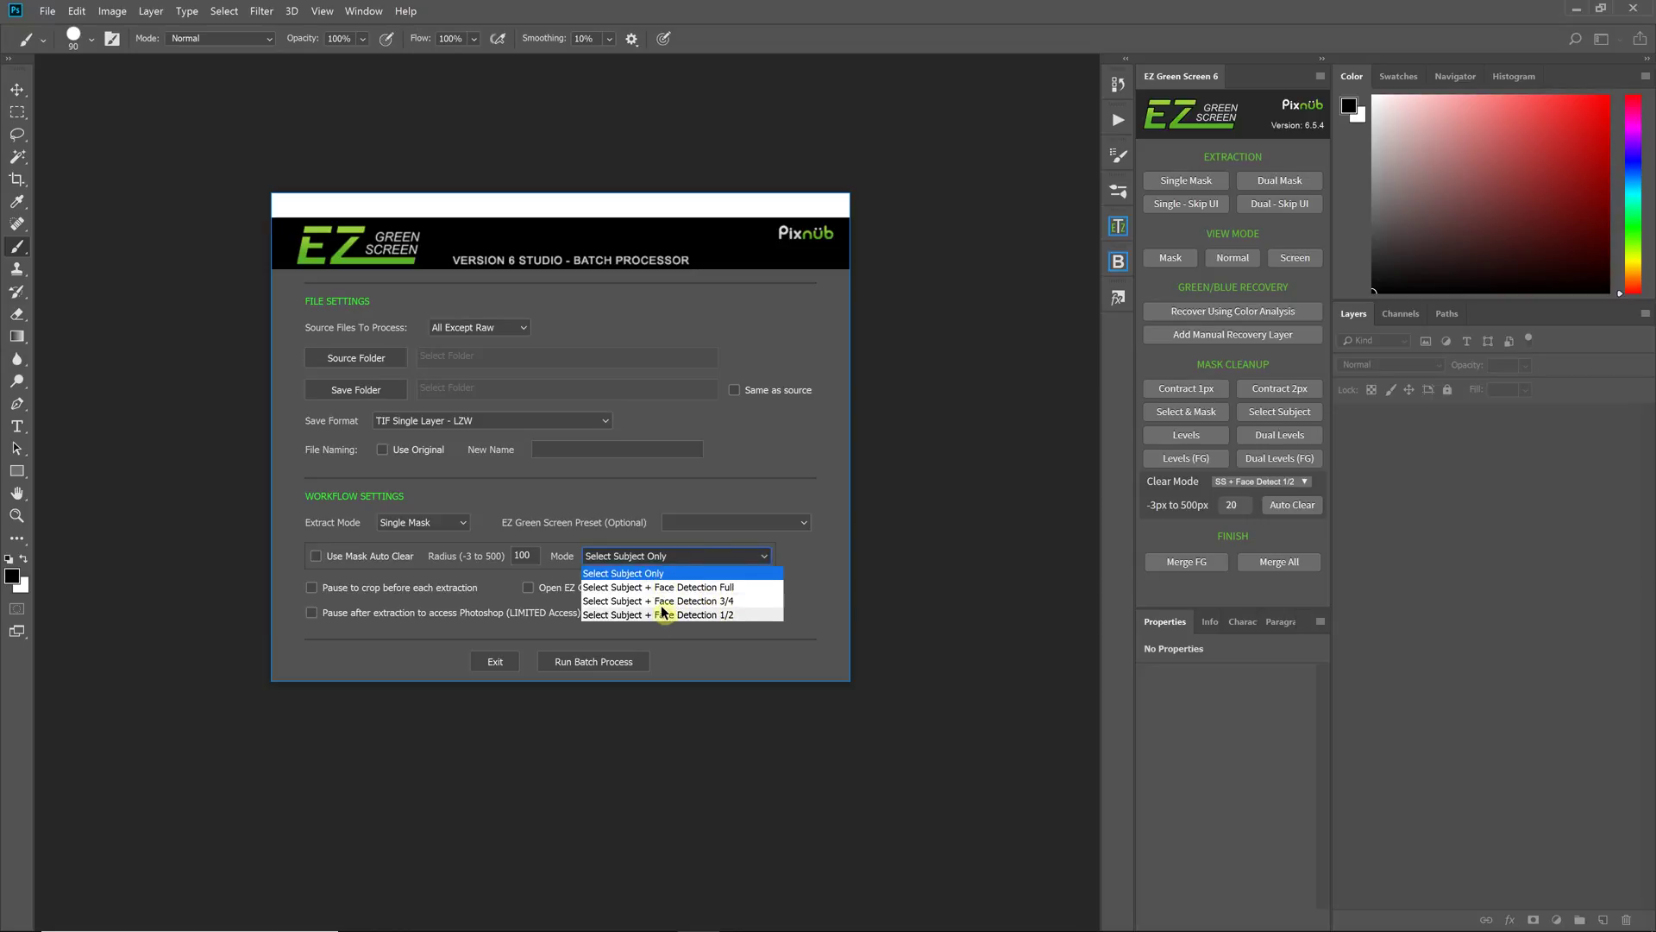
pyautogui.click(567, 577)
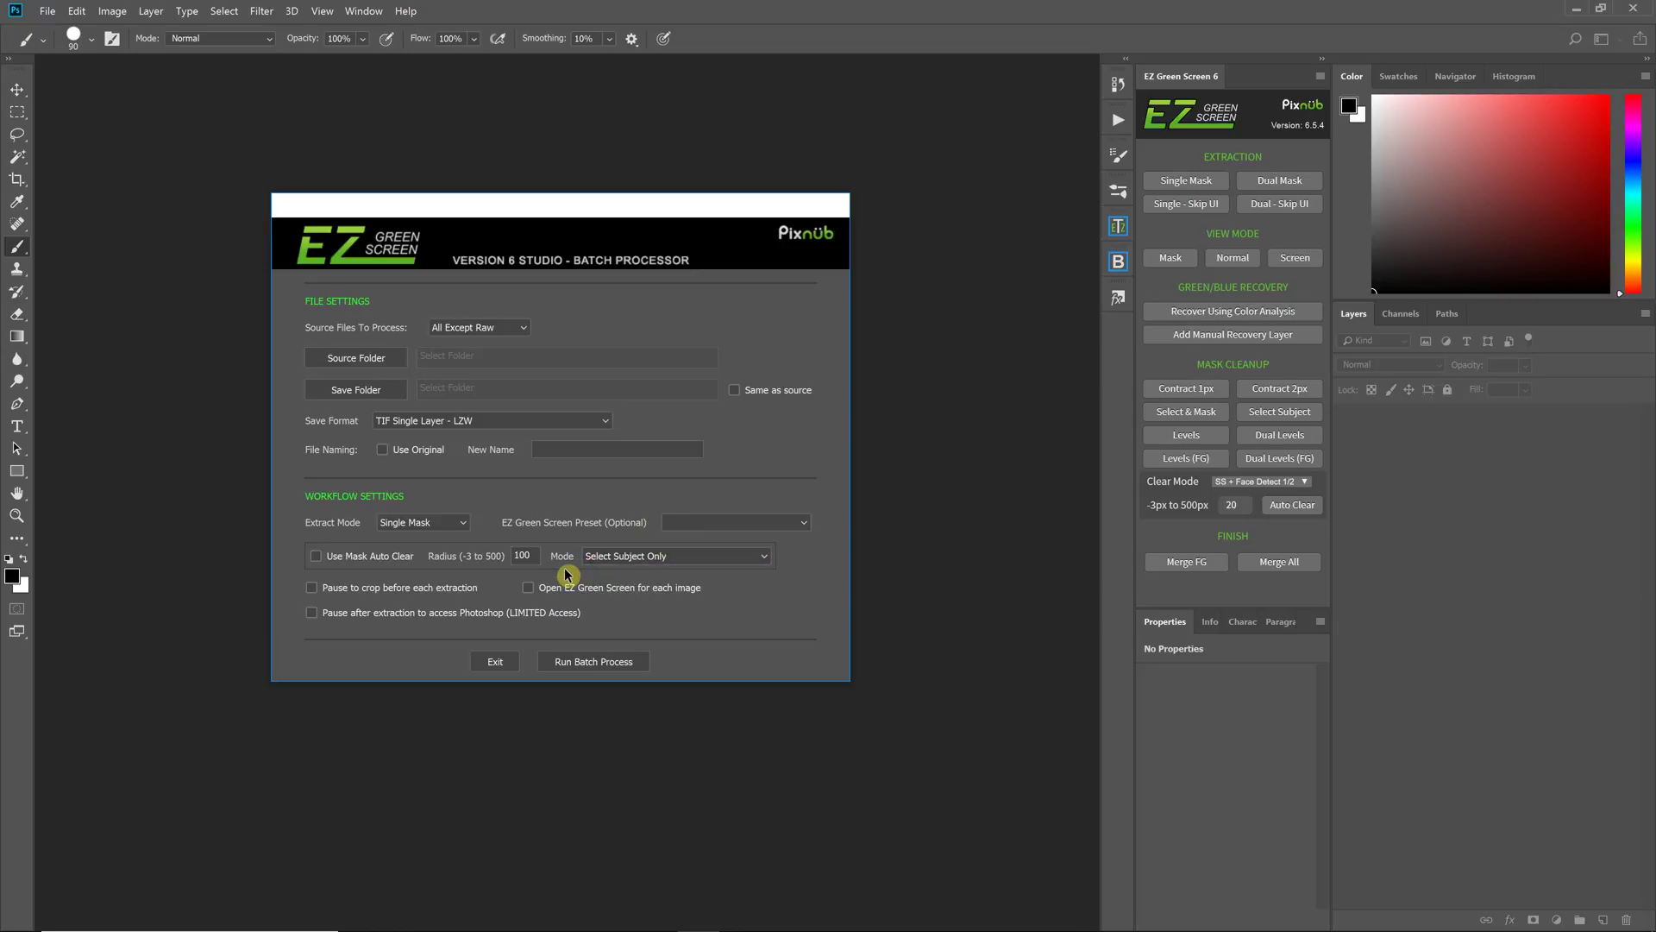
pyautogui.click(620, 568)
pyautogui.click(623, 594)
pyautogui.click(706, 559)
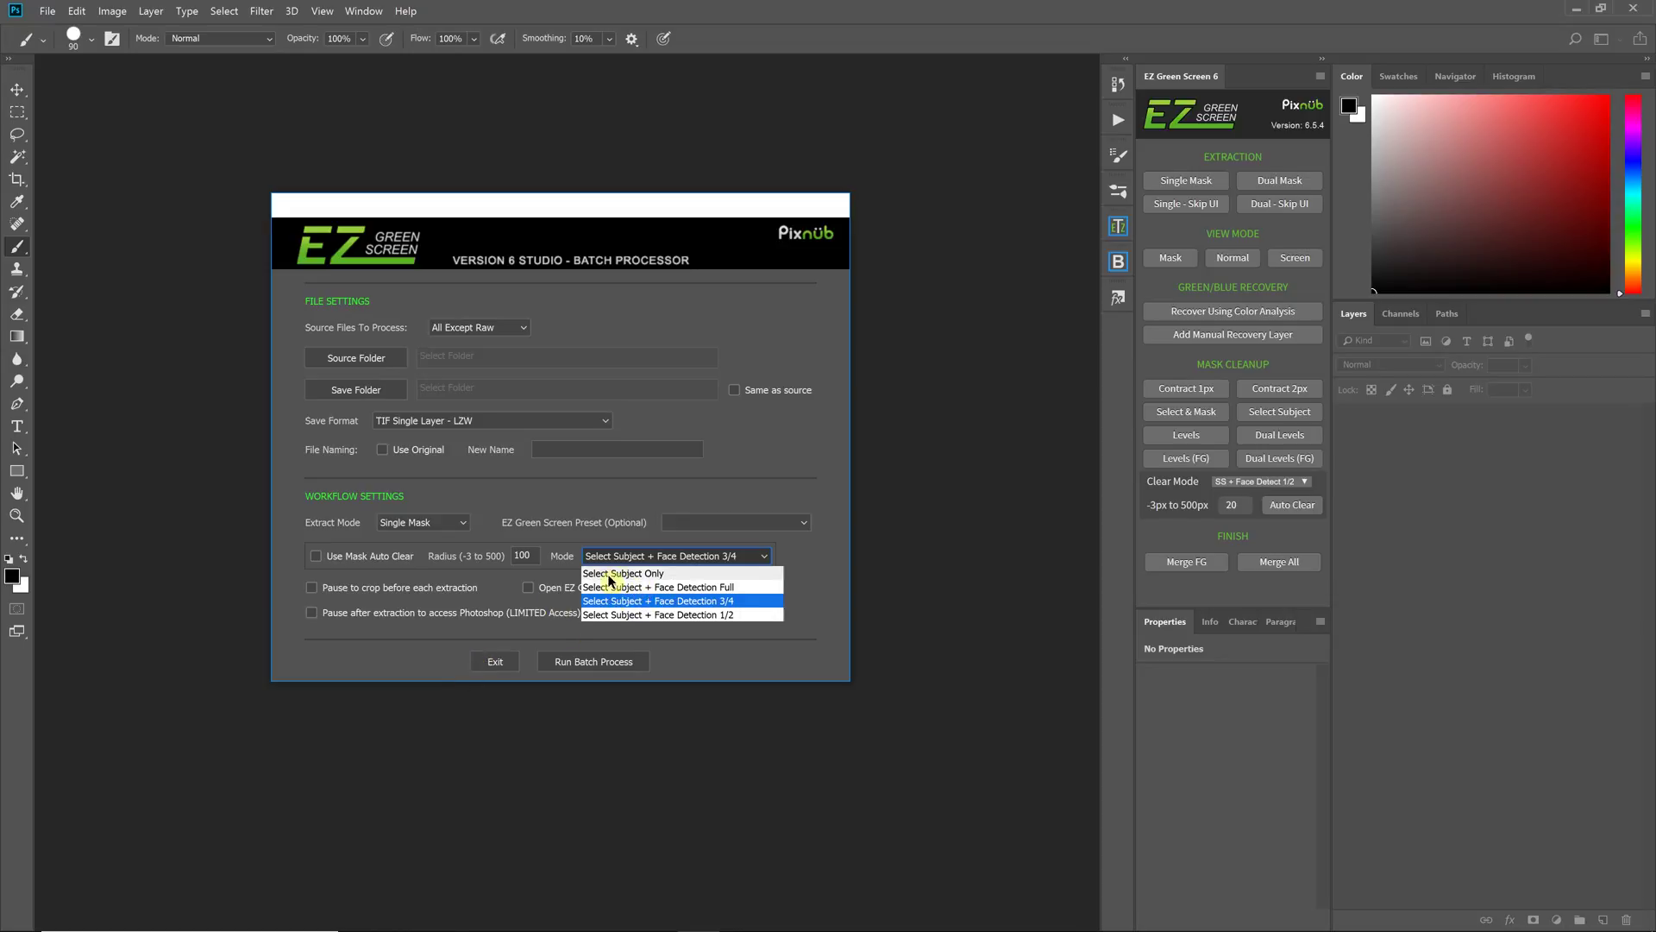
pyautogui.click(484, 666)
# Step: Reopen the recent image IMG_5616.JPG
pyautogui.click(47, 10)
pyautogui.moveTo(52, 110)
pyautogui.click(280, 111)
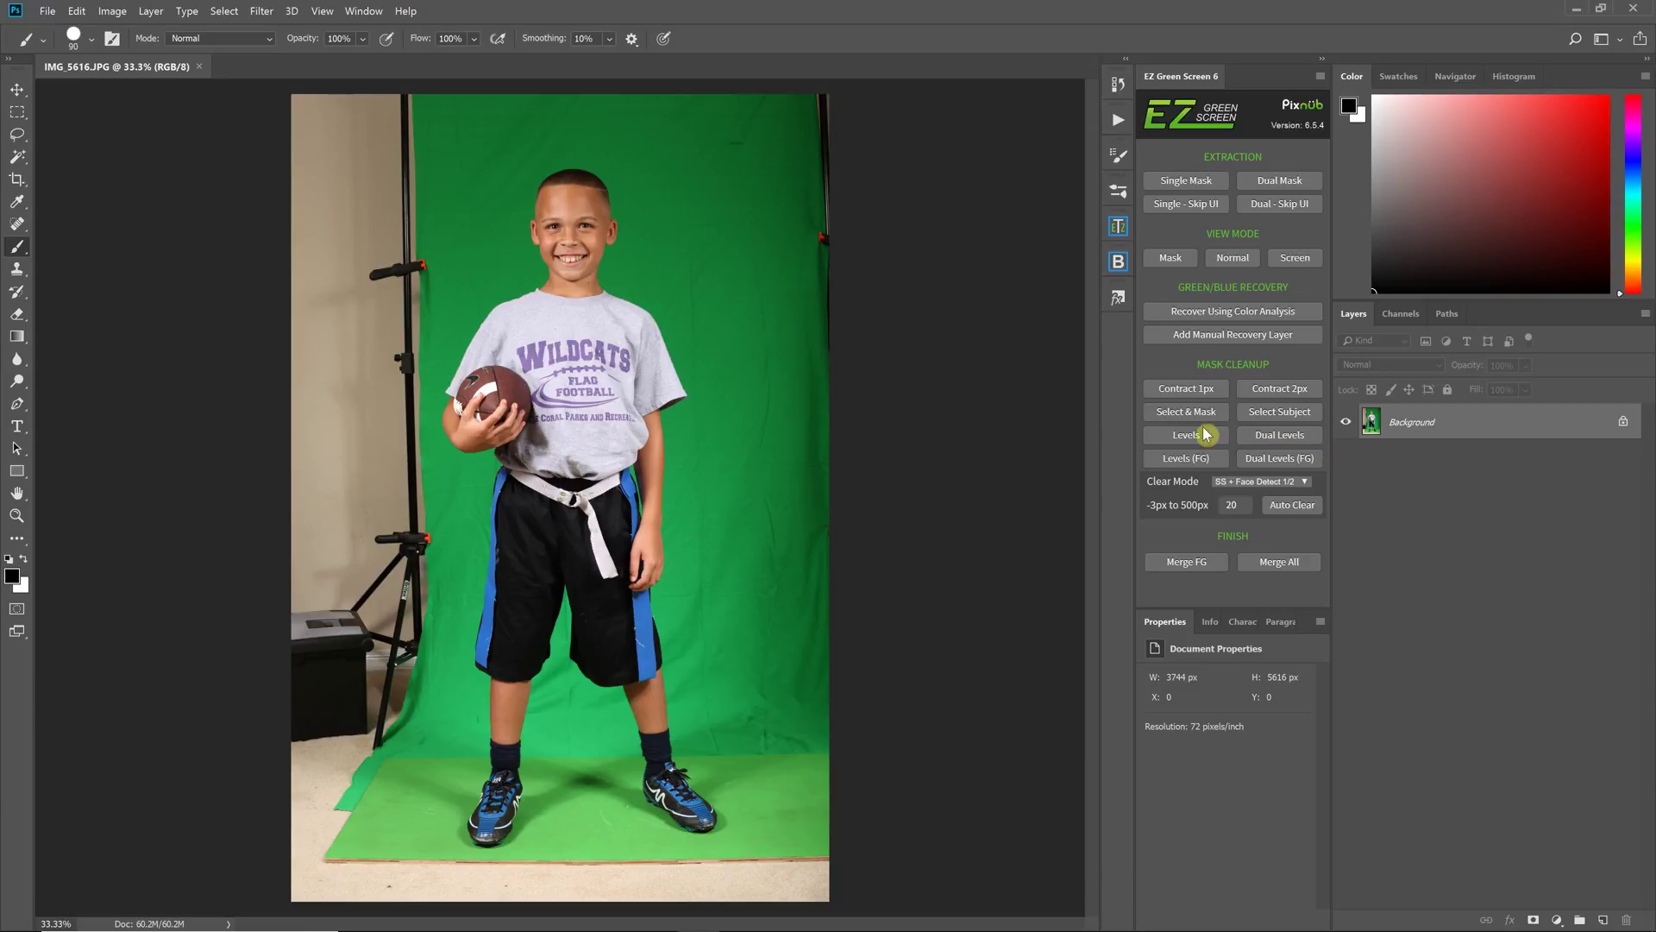
# Step: Extract the boy with EZ Green Screen's Single Mask, applying the default settings with All Layers output
pyautogui.click(1198, 182)
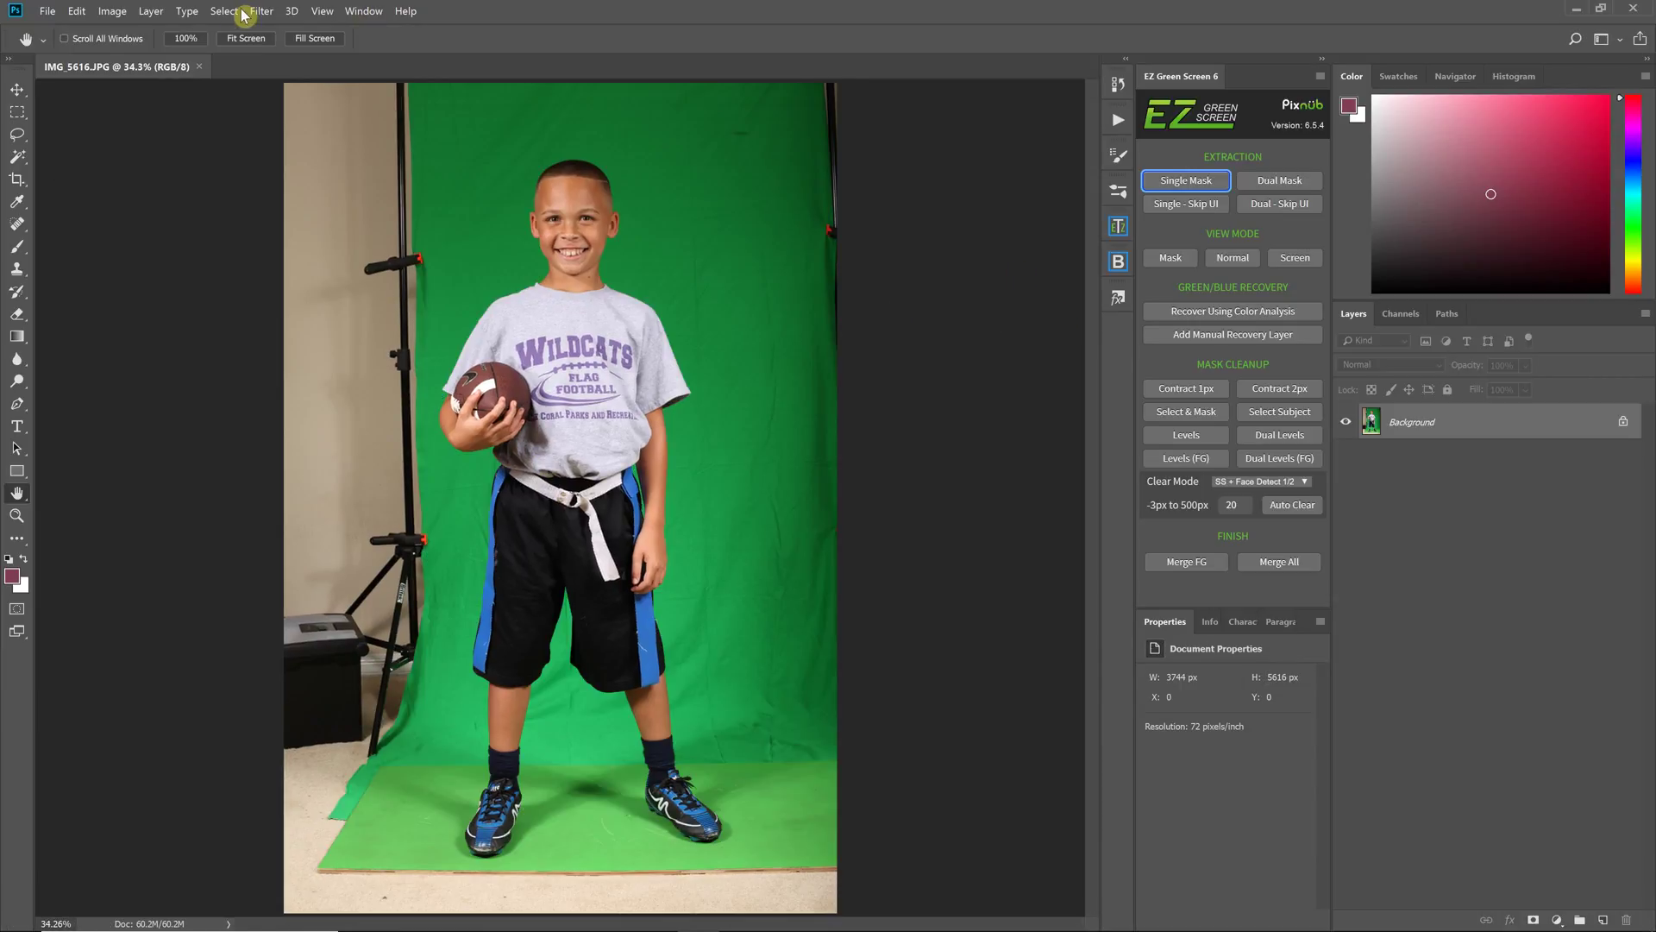
pyautogui.click(1195, 179)
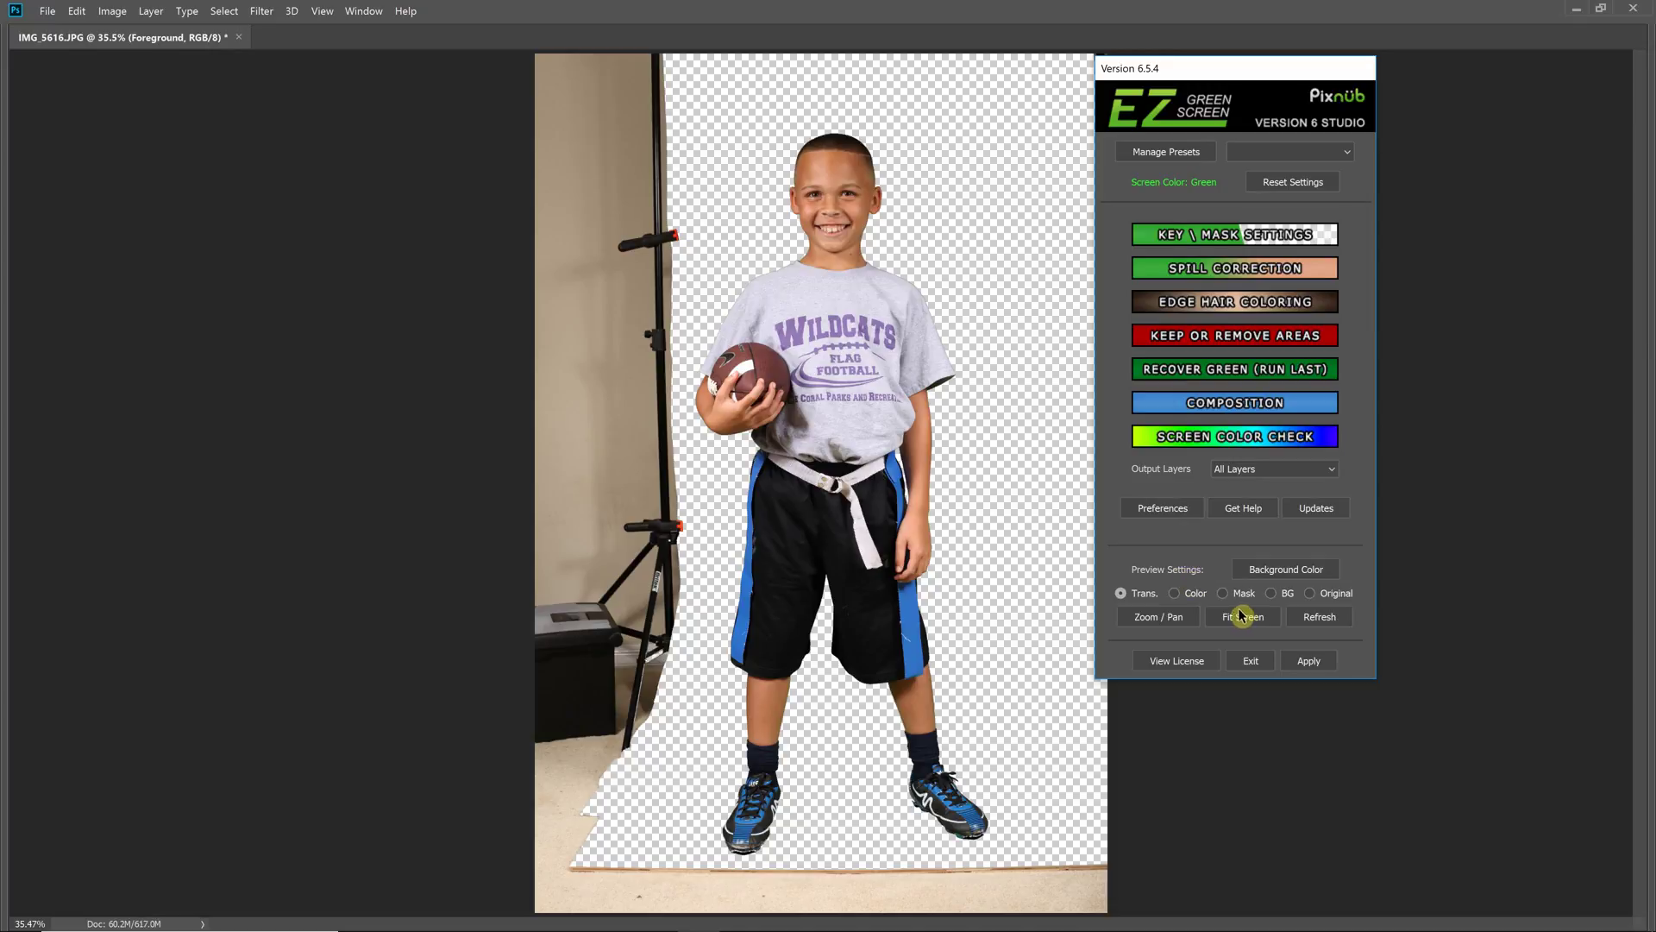
pyautogui.click(1309, 660)
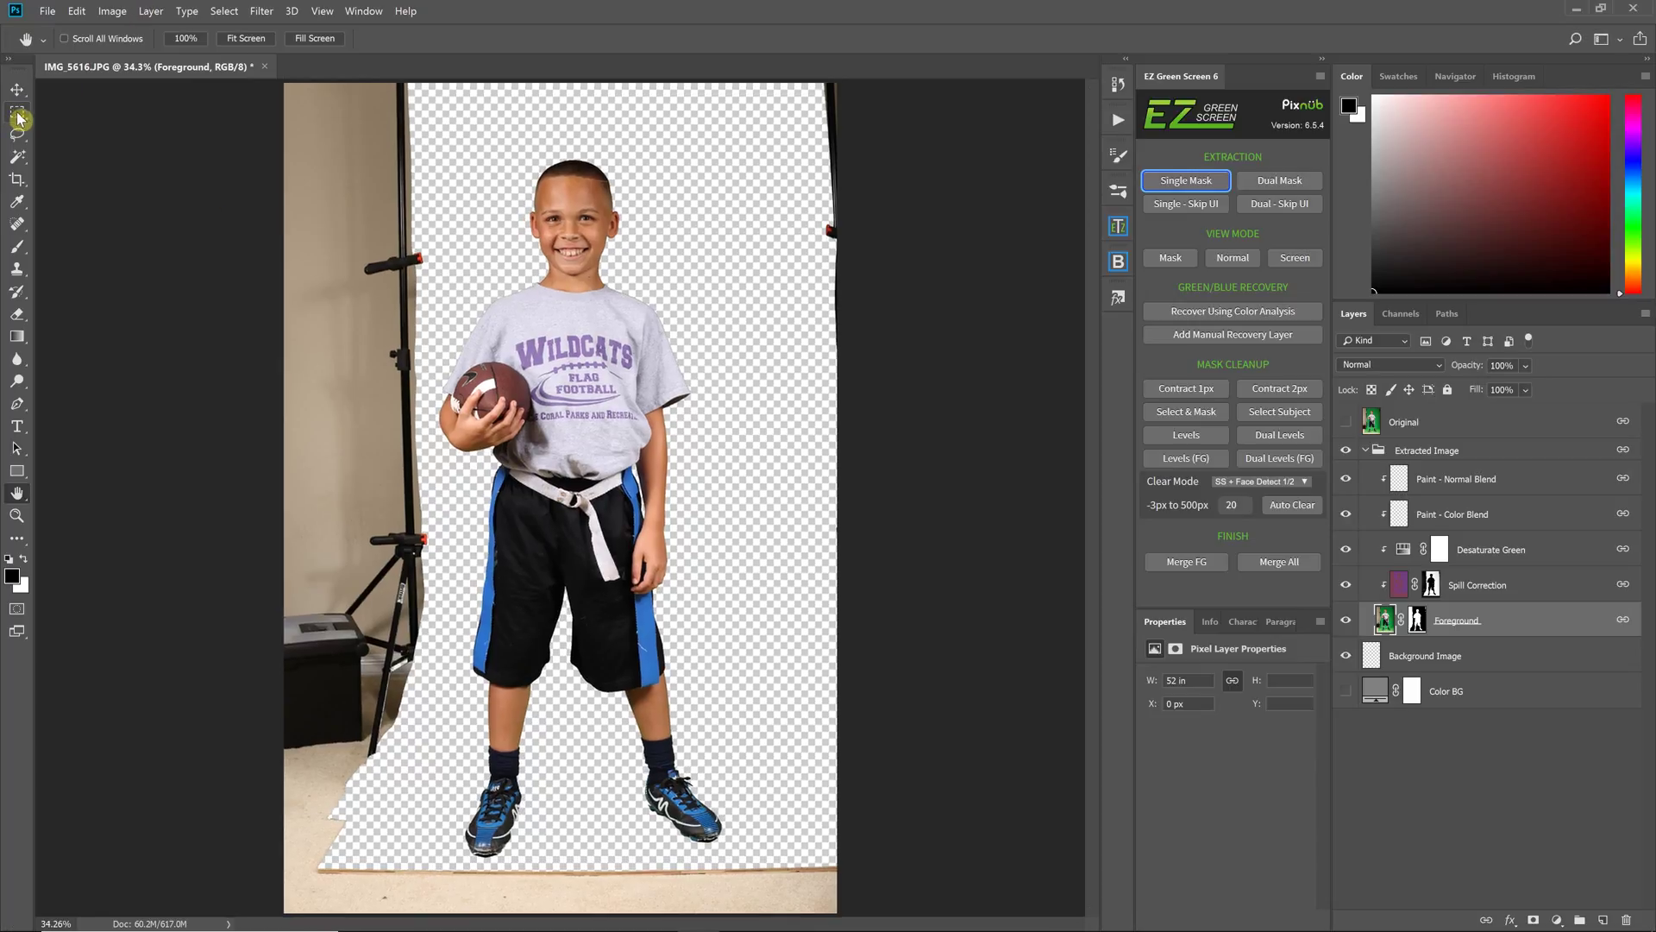
# Step: Display the Foreground layer mask on its own, with the Rectangular Marquee tool active
pyautogui.click(18, 118)
pyautogui.click(1419, 619)
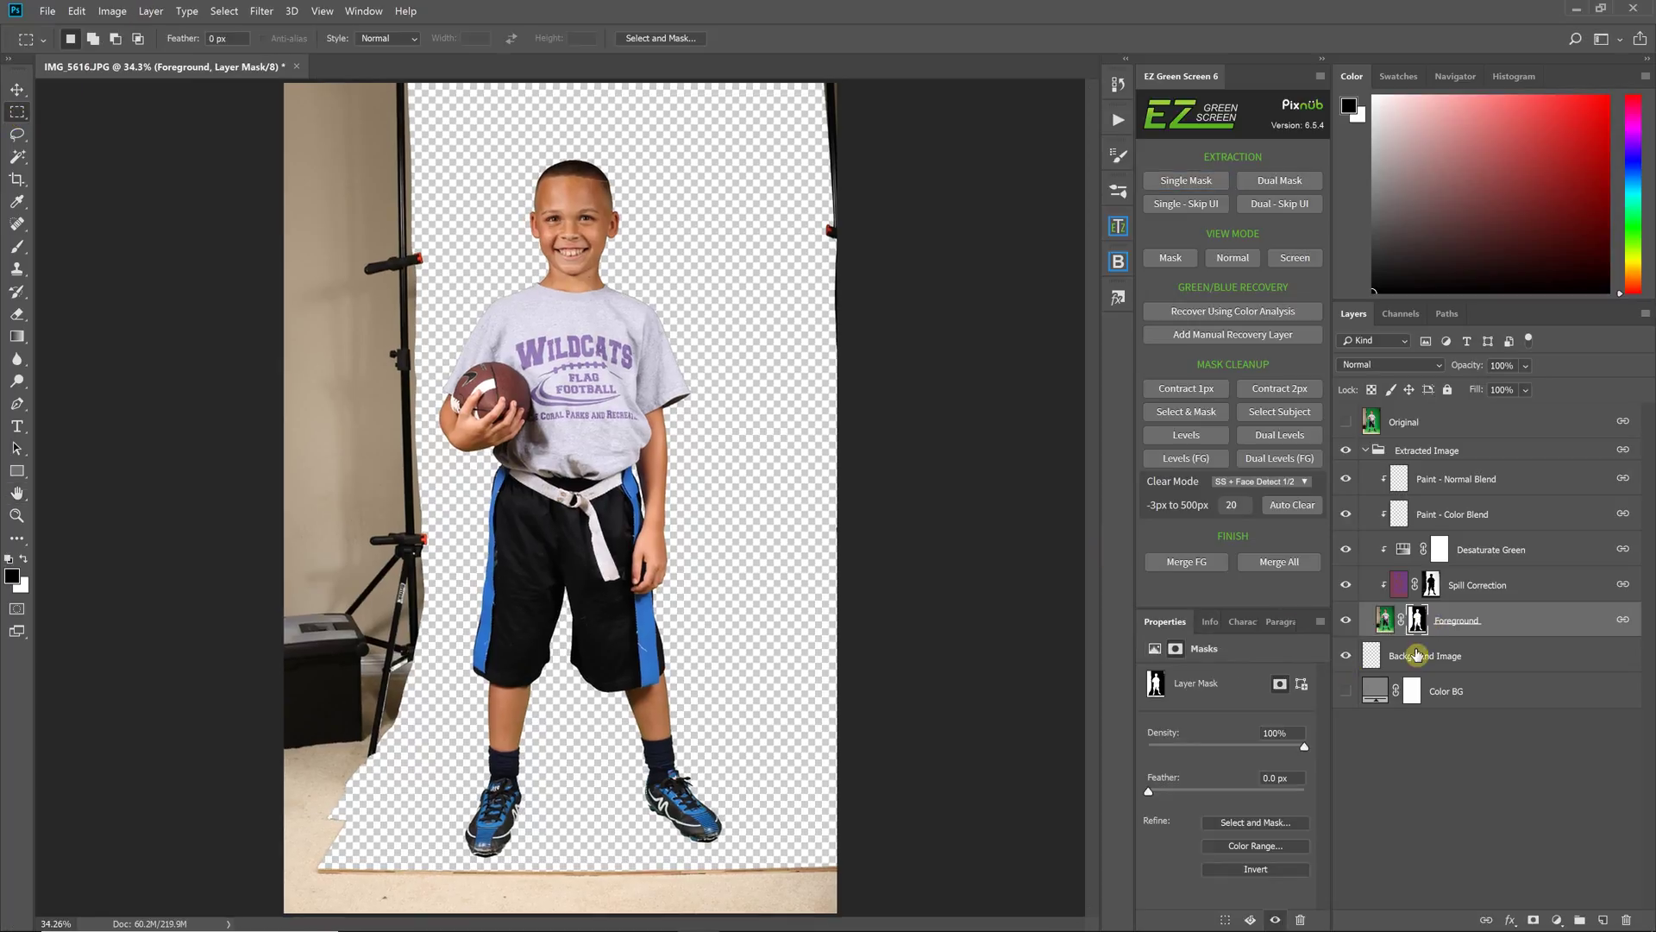
pyautogui.keyDown('alt'); pyautogui.click(1415, 620); pyautogui.keyUp('alt')
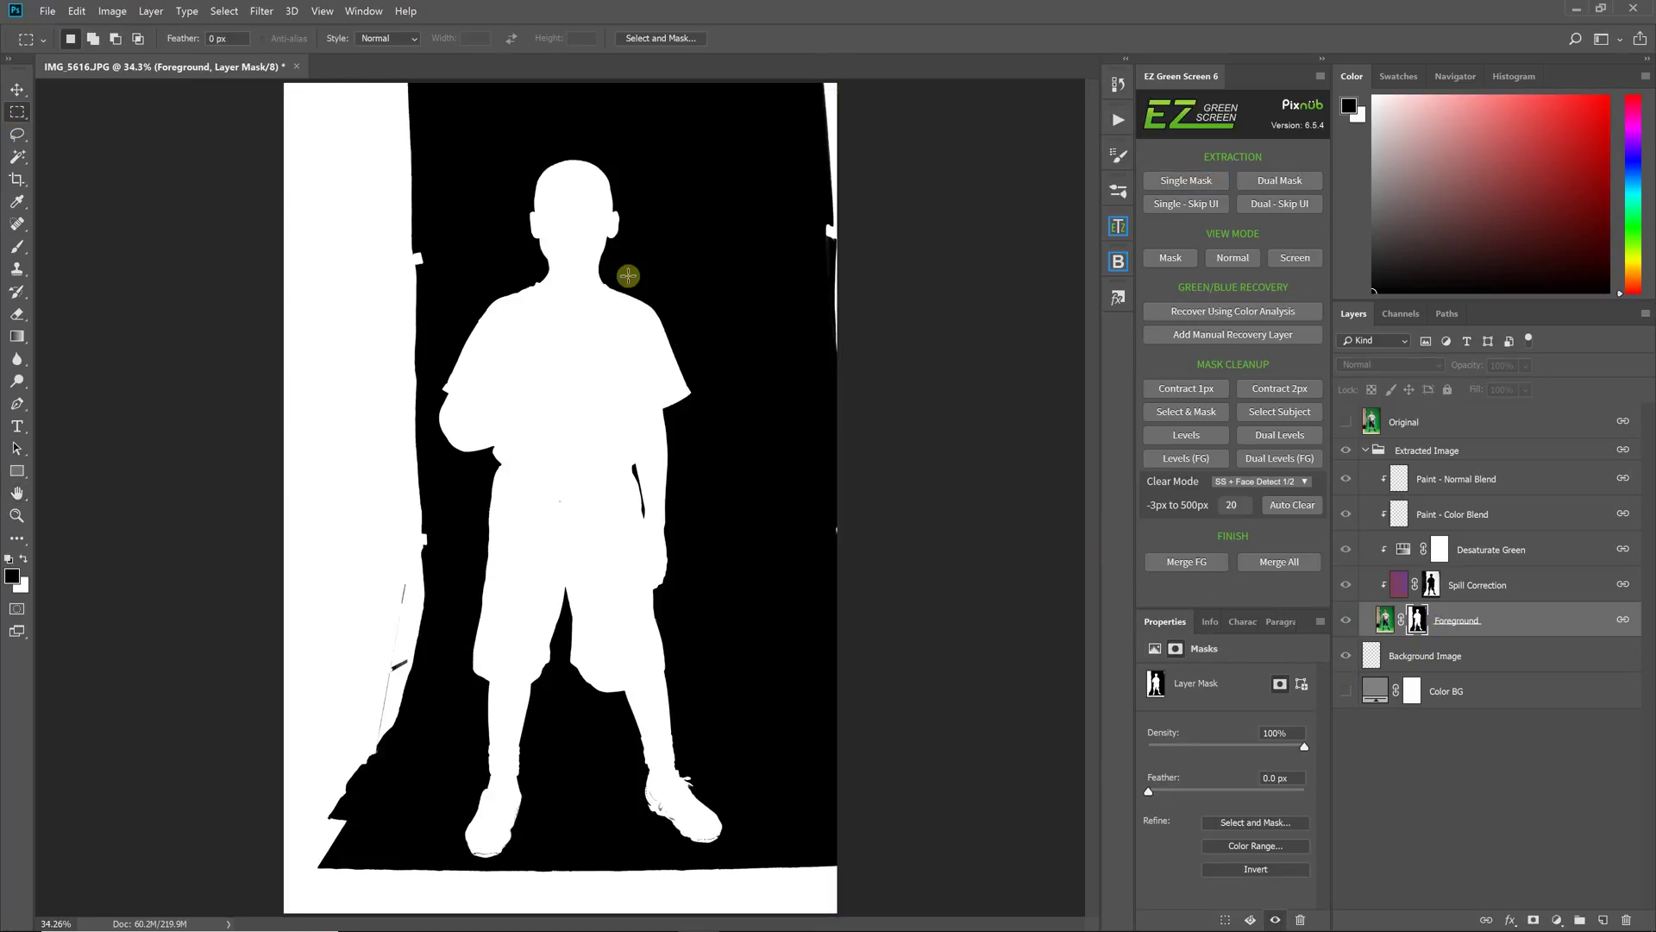
pyautogui.hotkey('ctrl', '+')
pyautogui.hotkey('ctrl', '-')
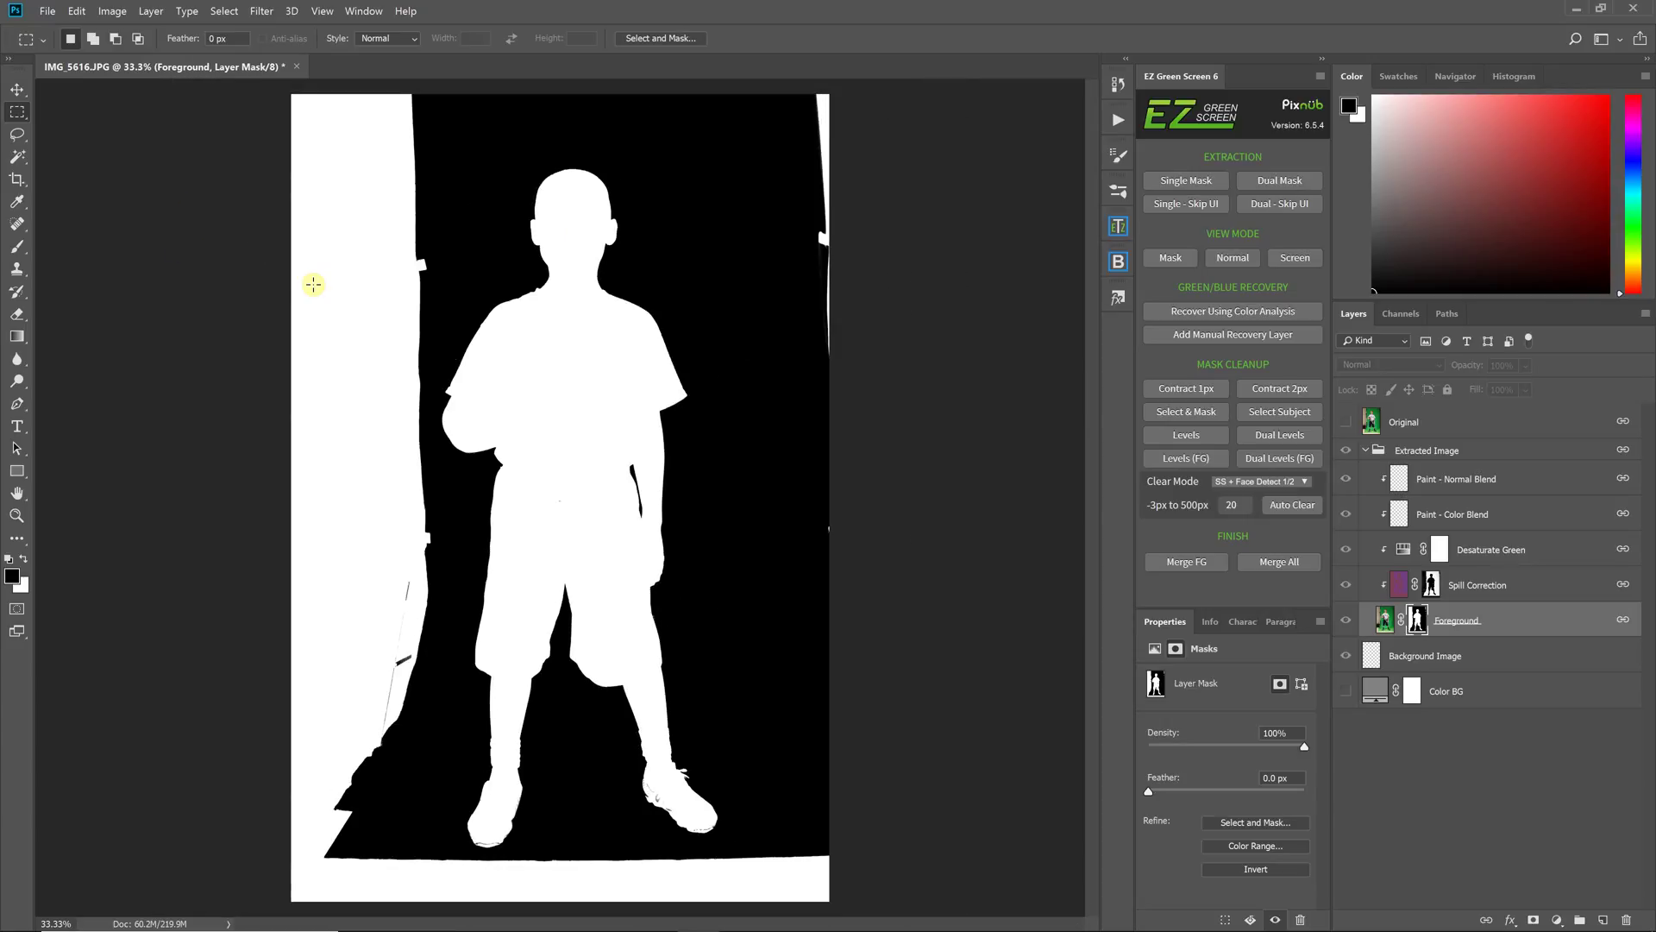
# Step: Fill two thin full-width strips on the Foreground mask with white, one at shoulder level and one at hand level, and deselect
pyautogui.moveTo(279, 287); pyautogui.dragTo(913, 289)
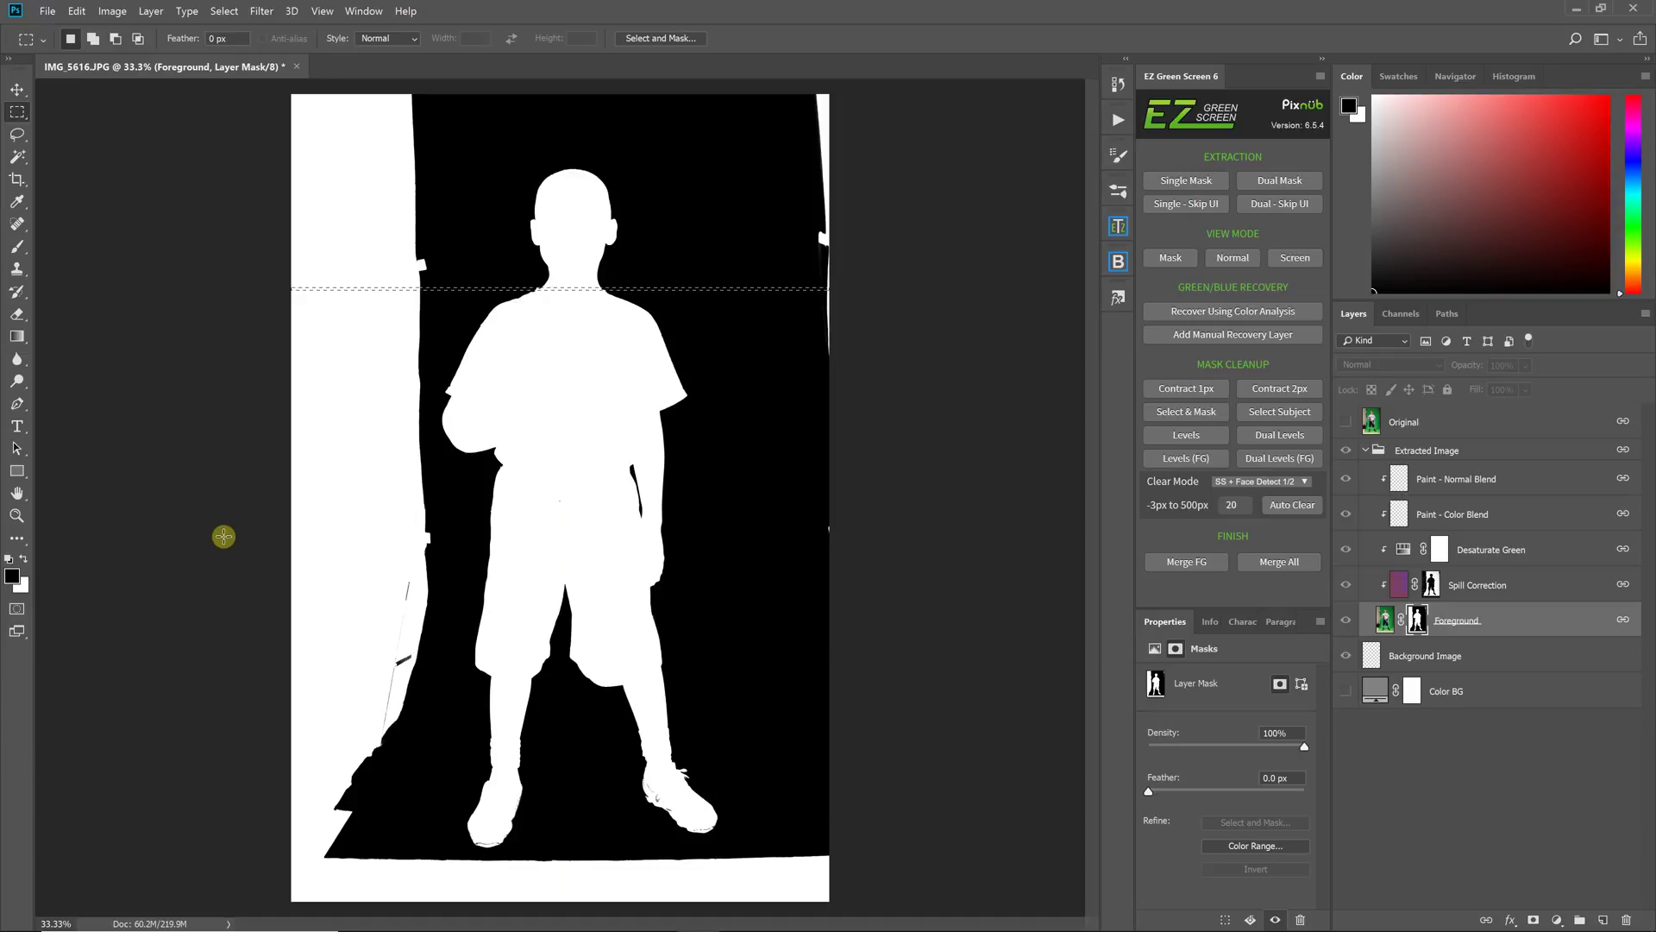
pyautogui.moveTo(281, 566); pyautogui.dragTo(930, 573)
pyautogui.click(77, 11)
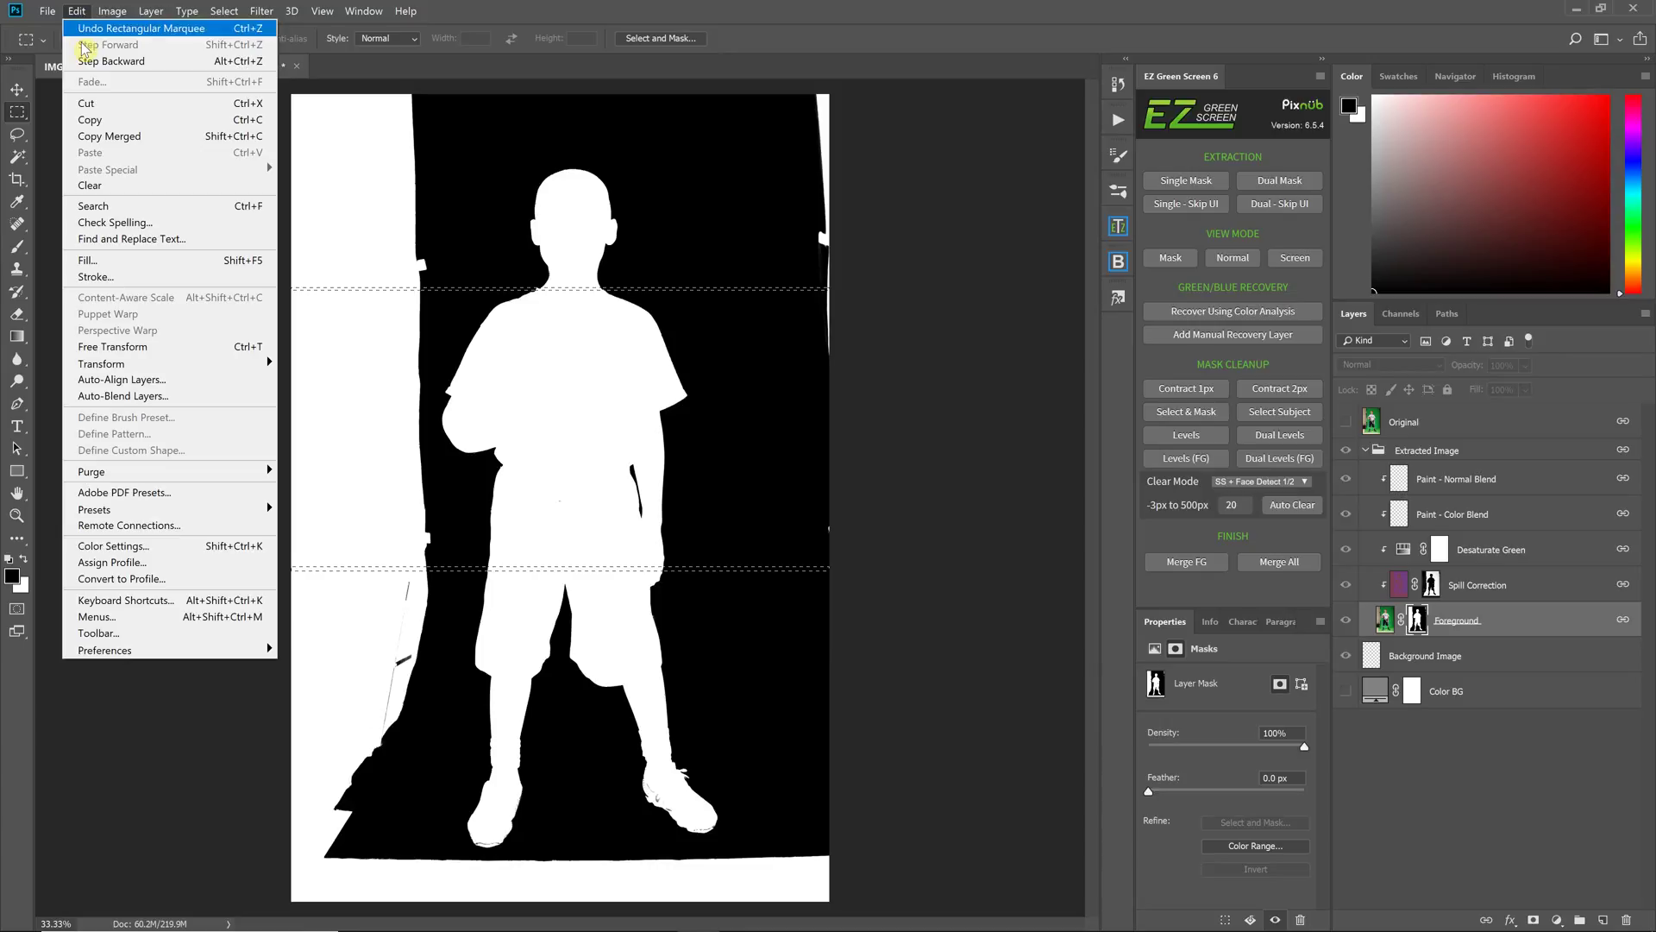
pyautogui.click(102, 260)
pyautogui.click(939, 256)
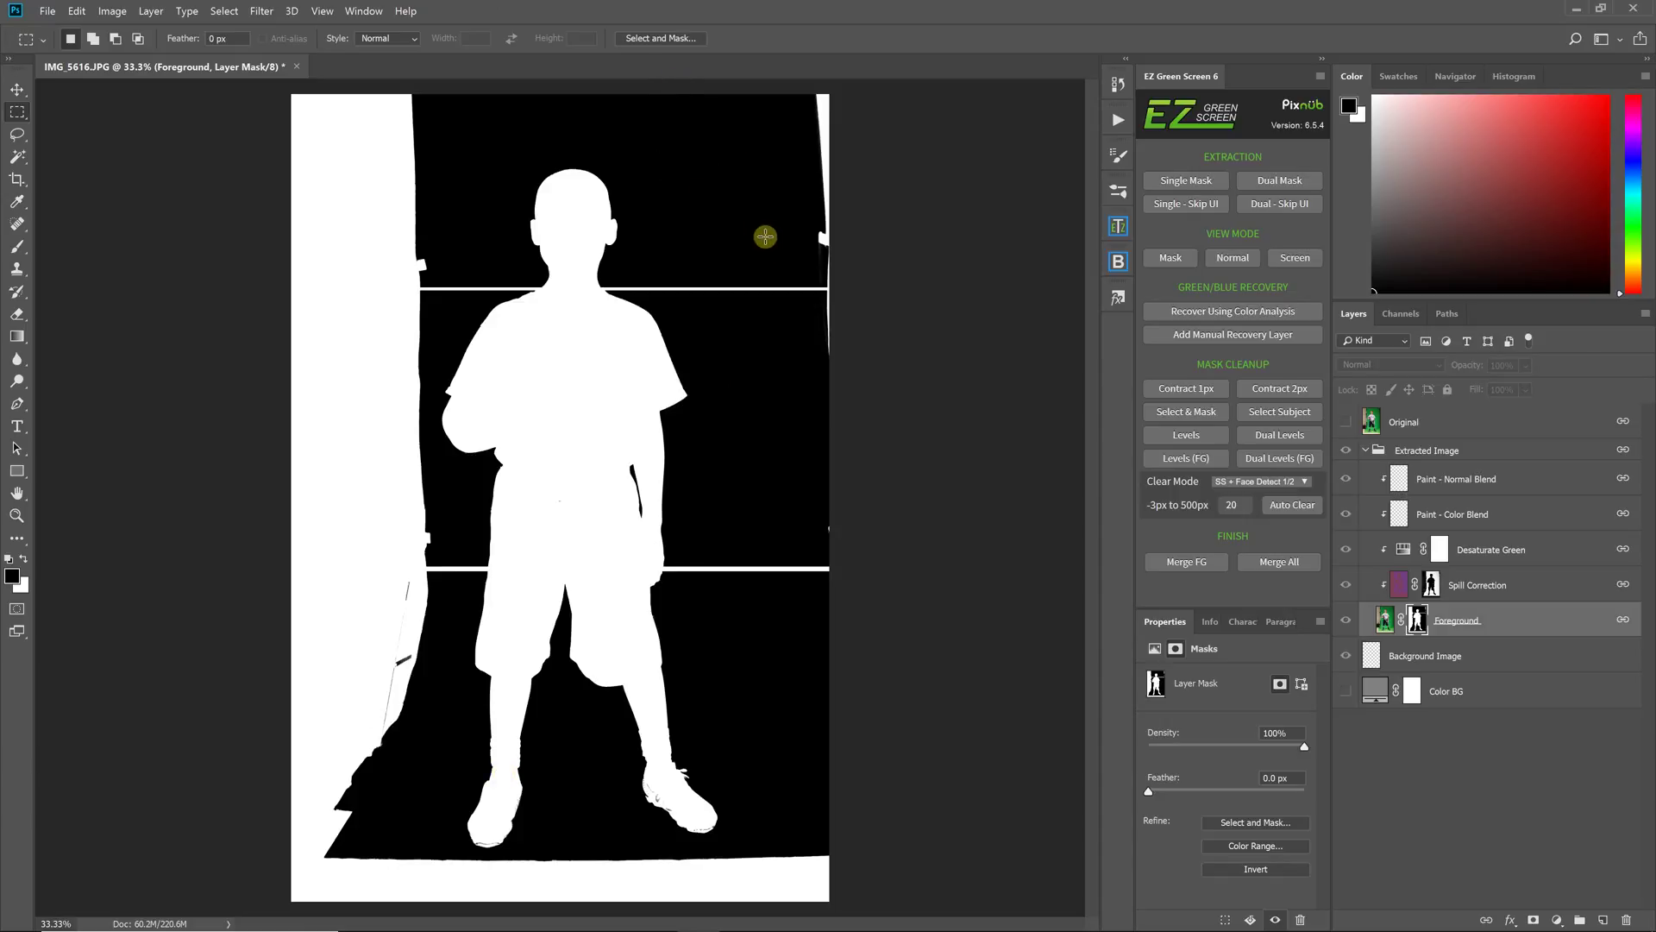
# Step: Review the Clear Mode options for Auto Clear without changing the mode
pyautogui.hotkey('ctrl', '-')
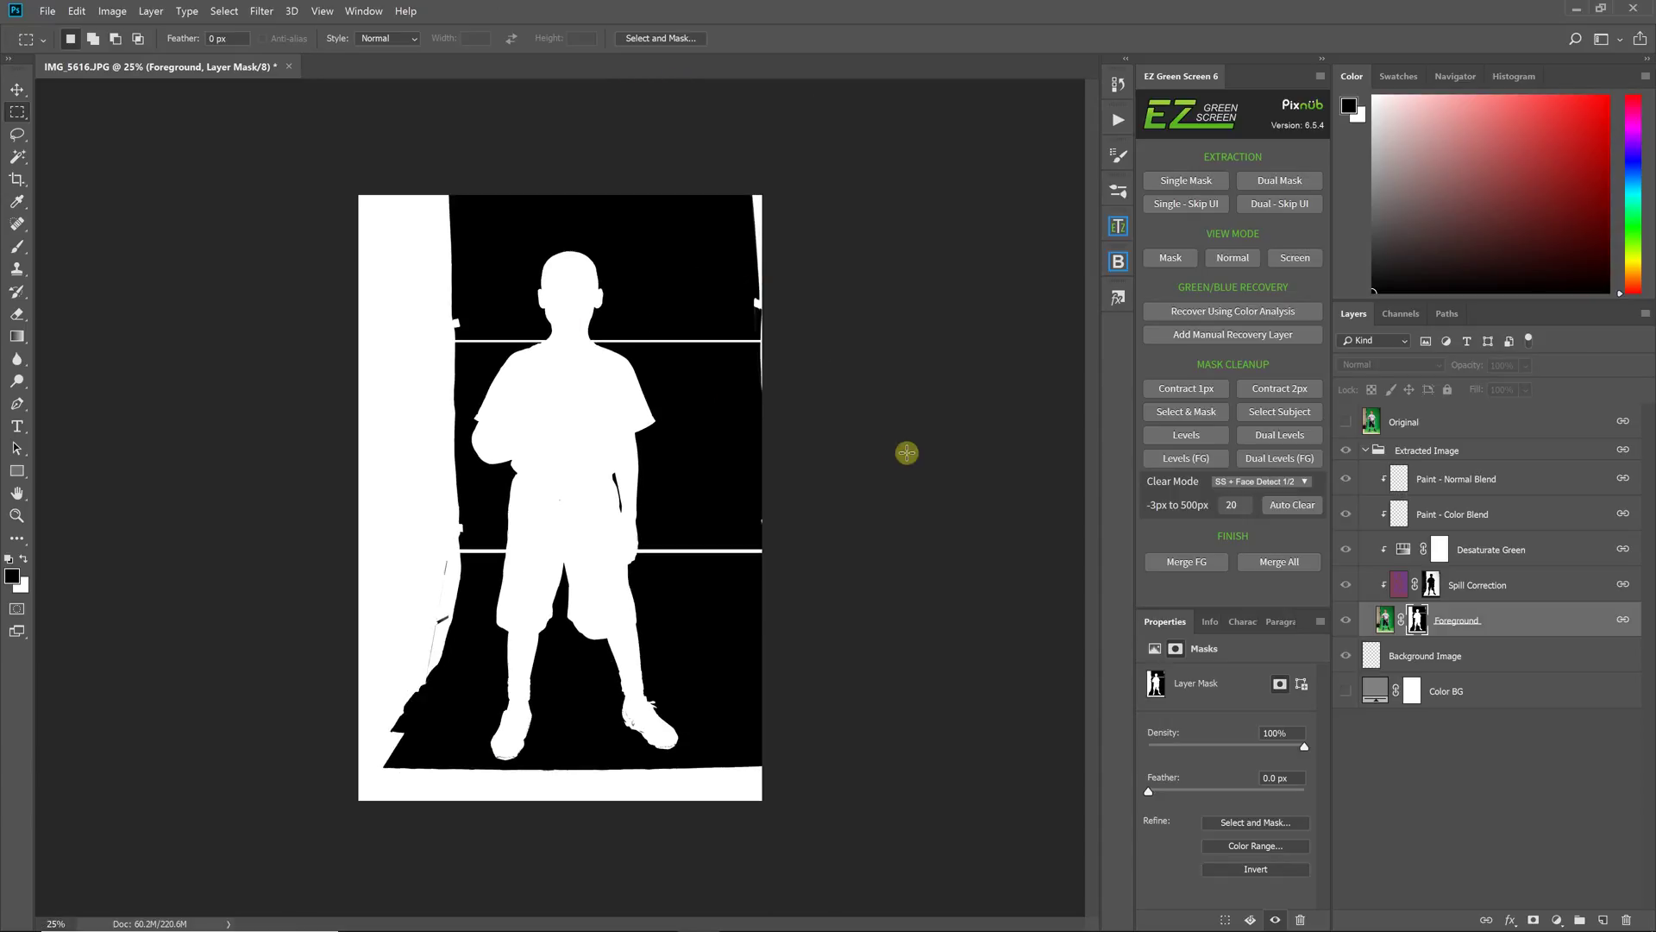
pyautogui.click(1280, 481)
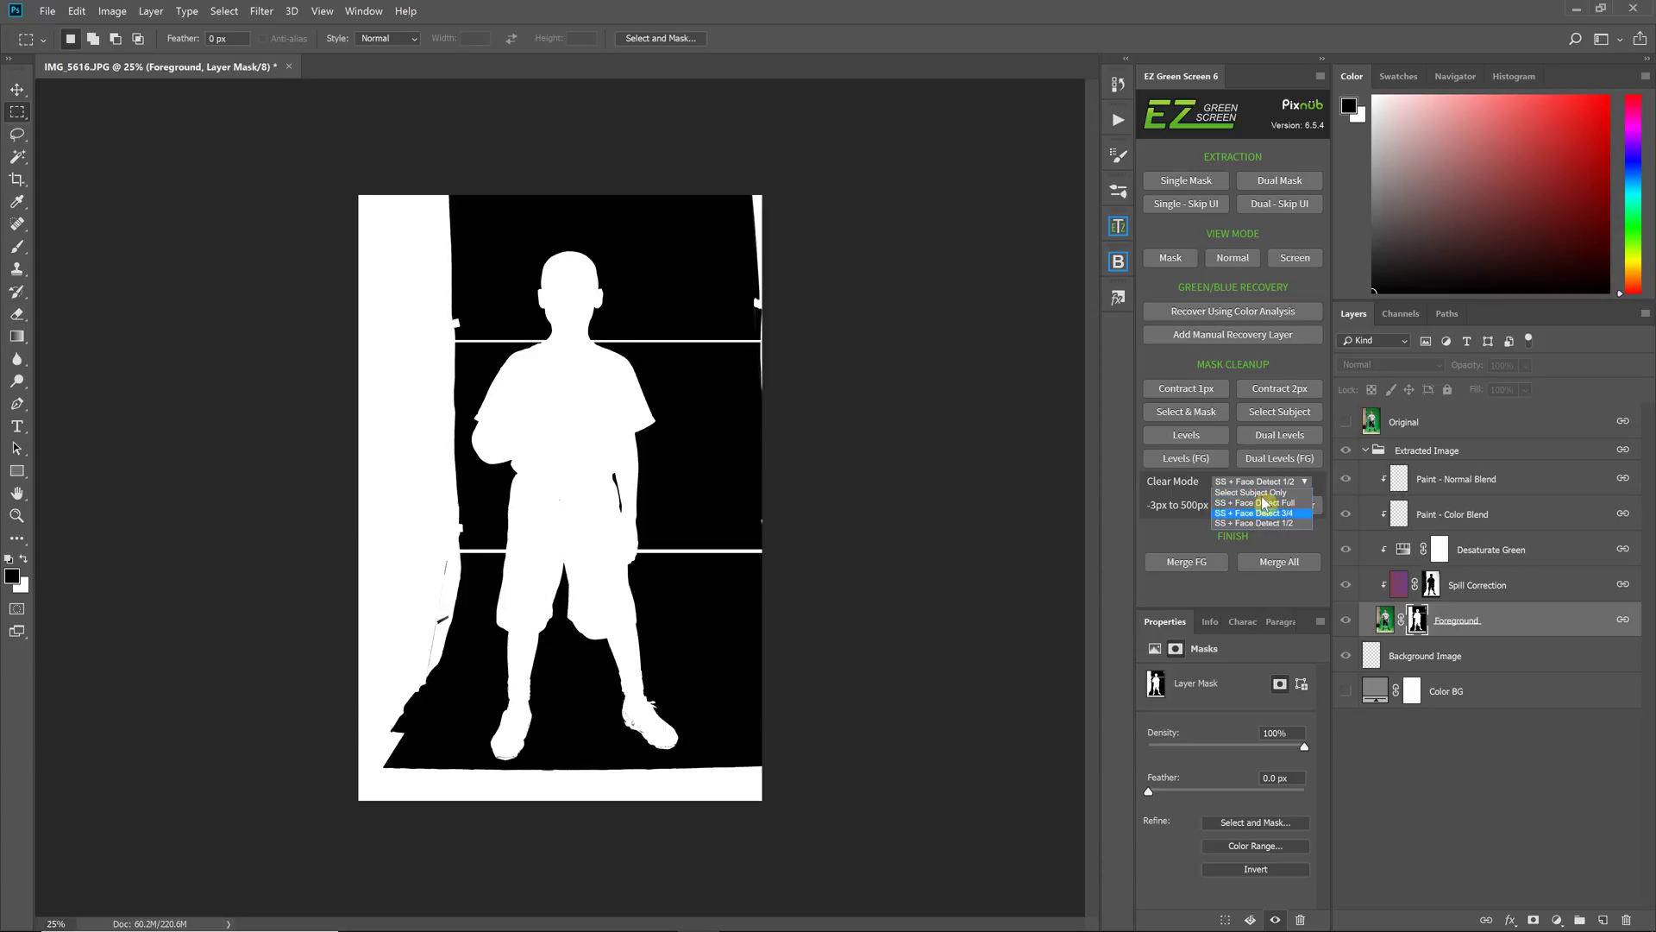
pyautogui.click(1113, 500)
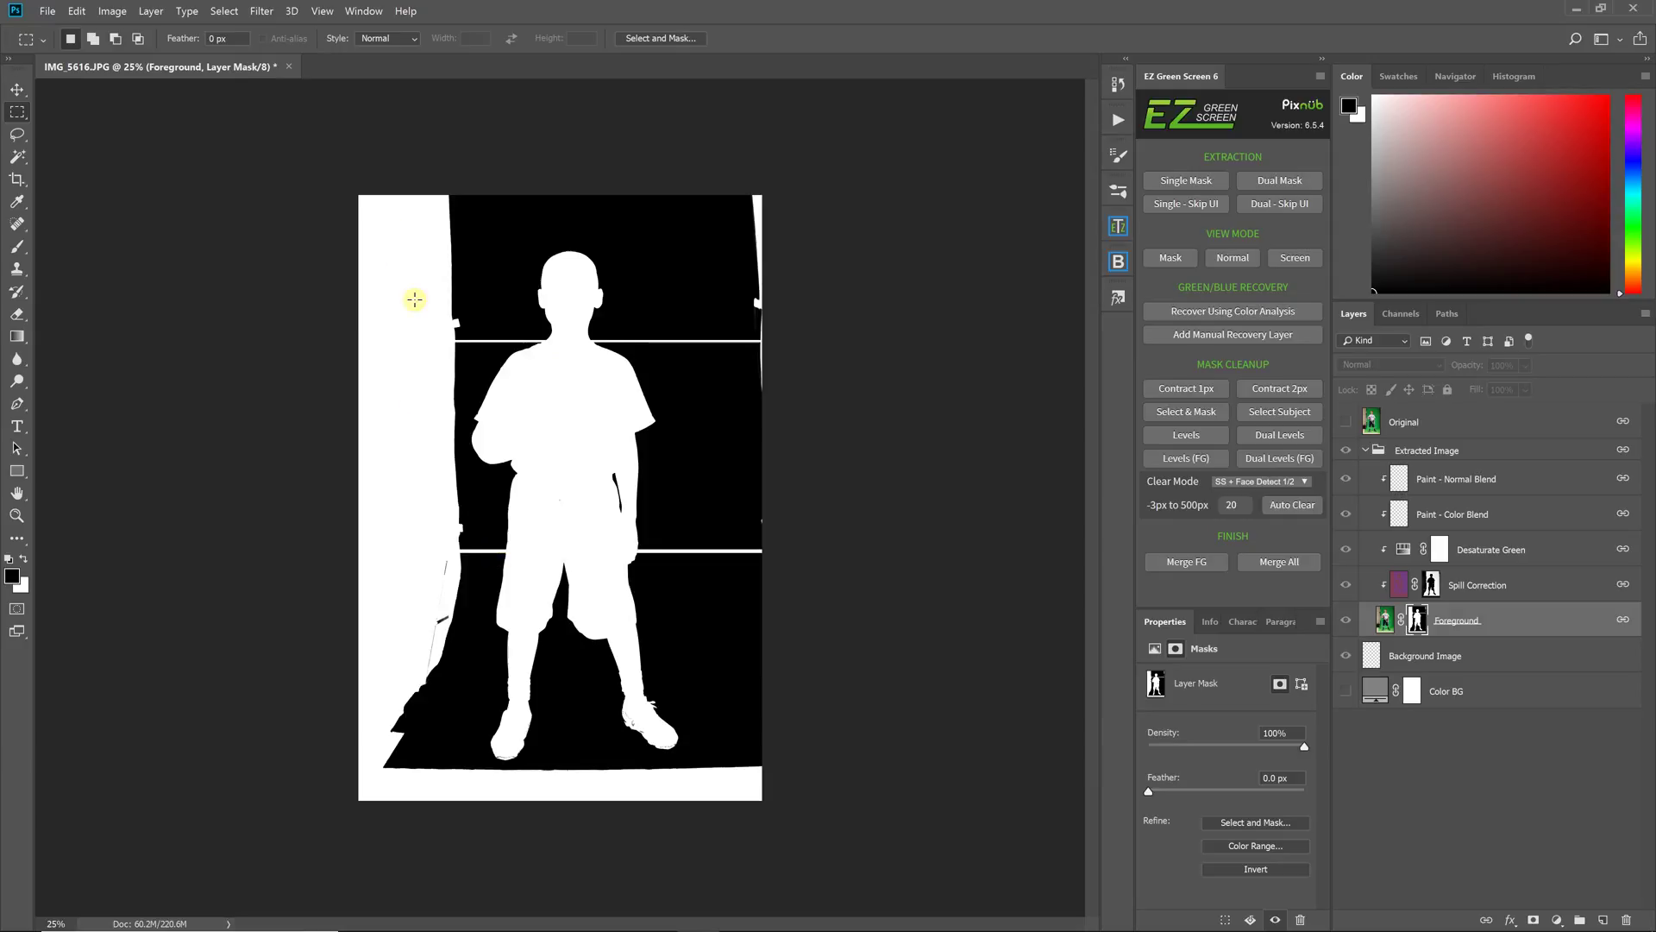
# Step: Select the connected white area of the mask with the Magic Wand, and clear the selection
pyautogui.click(18, 156)
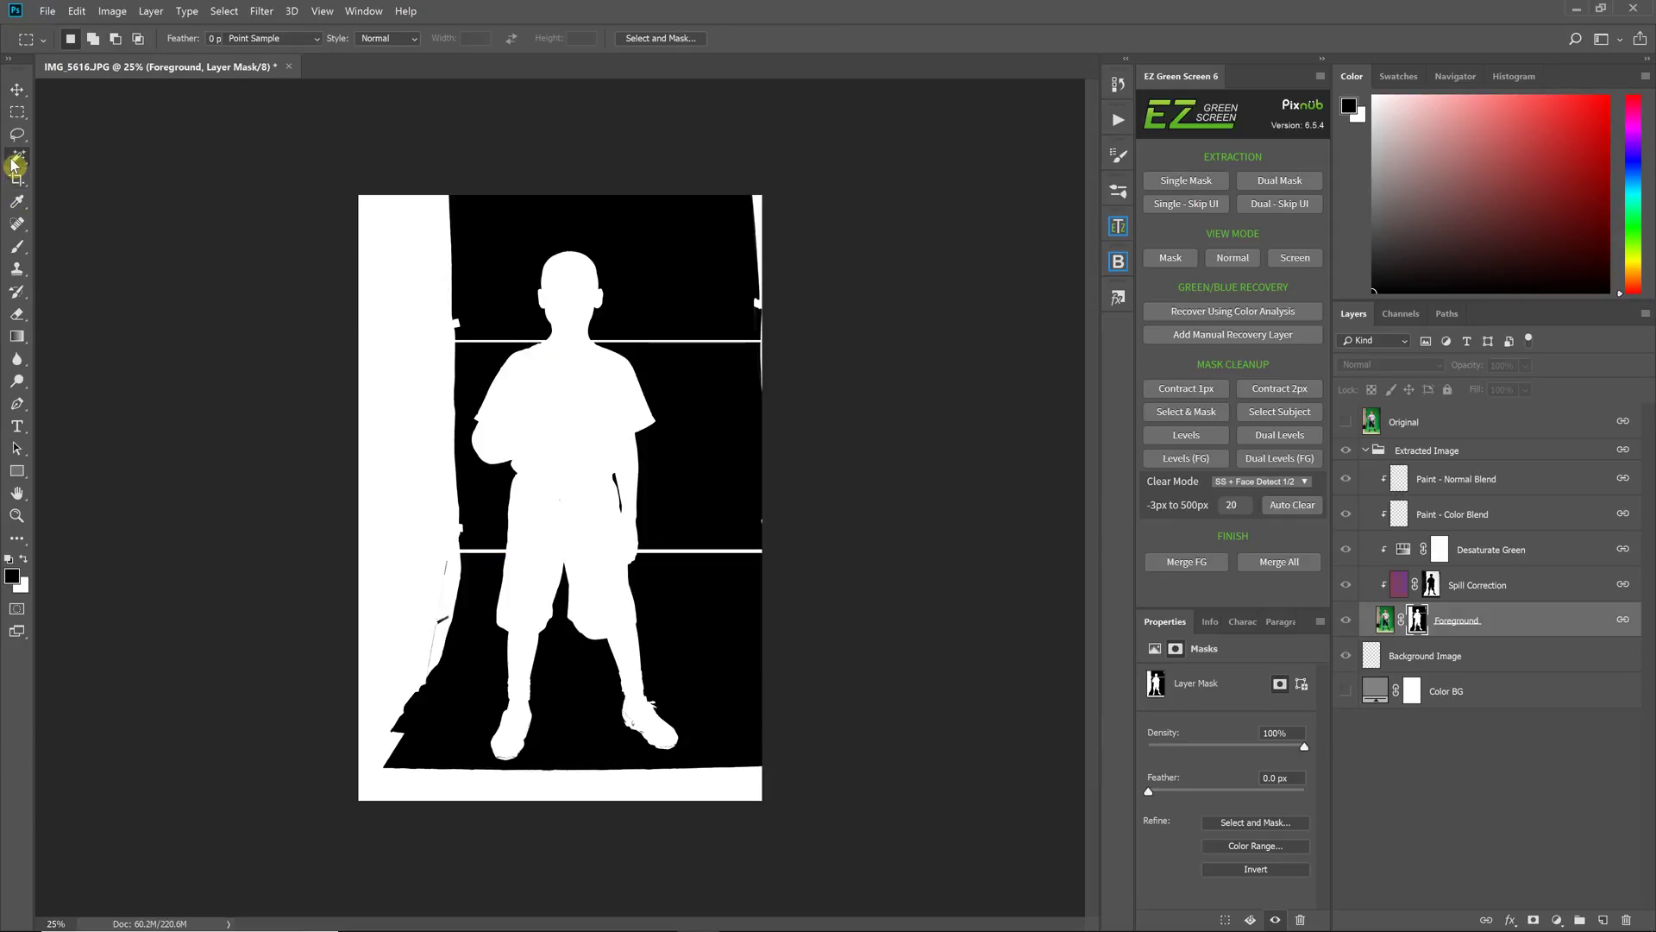
pyautogui.click(572, 299)
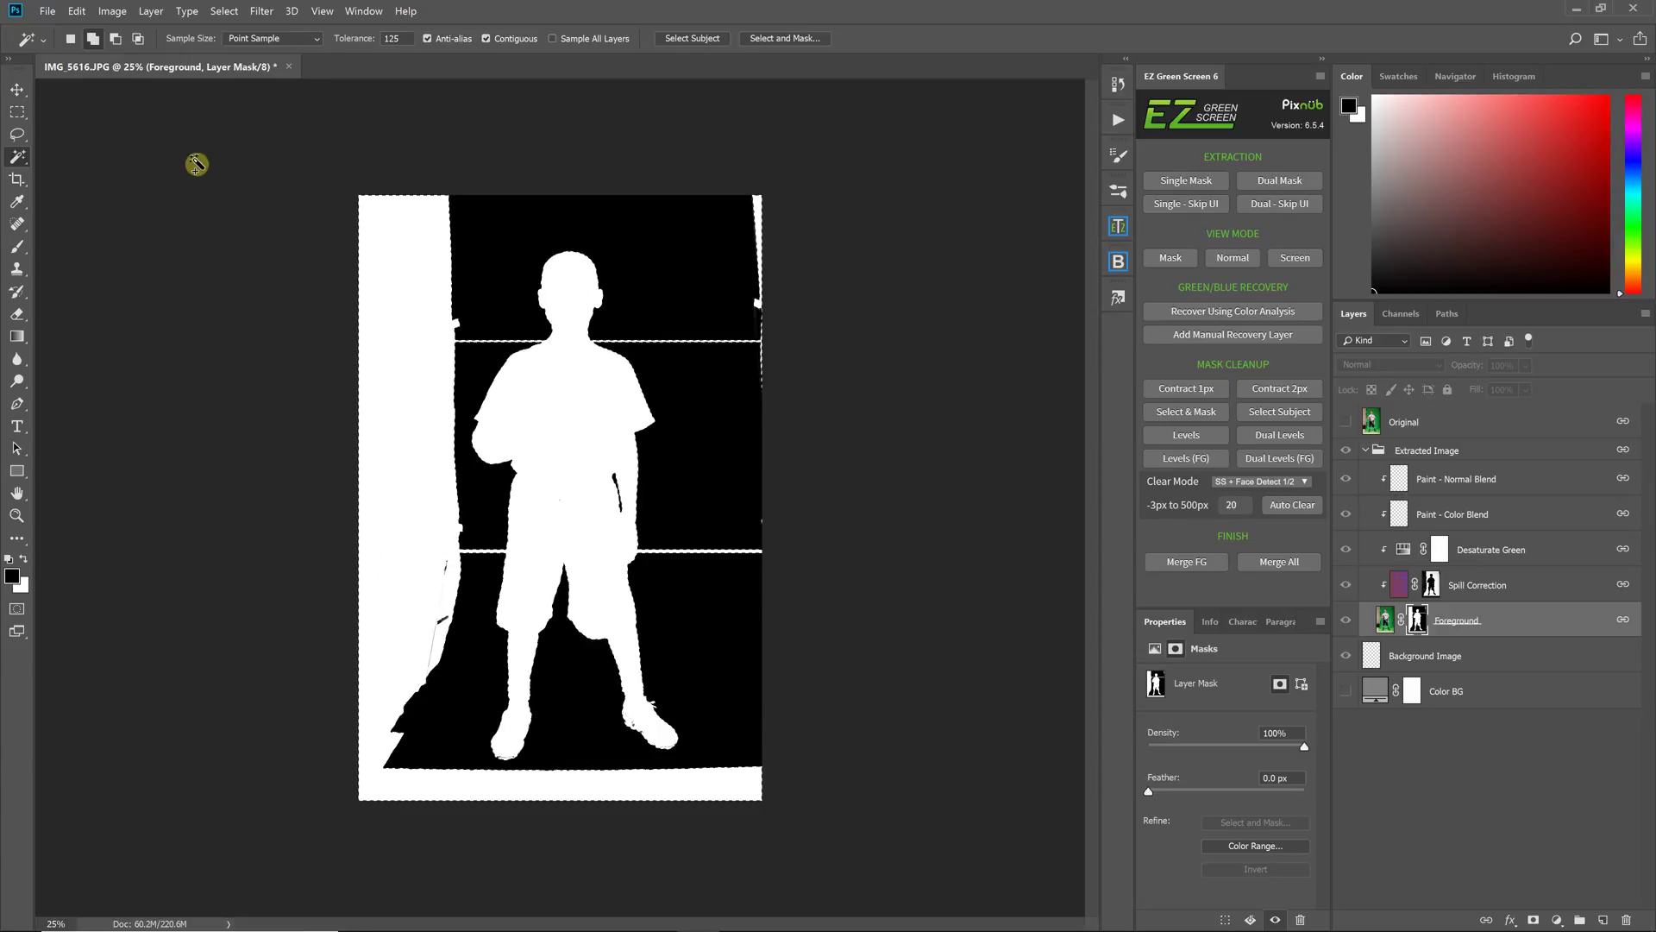
pyautogui.click(17, 111)
pyautogui.click(288, 194)
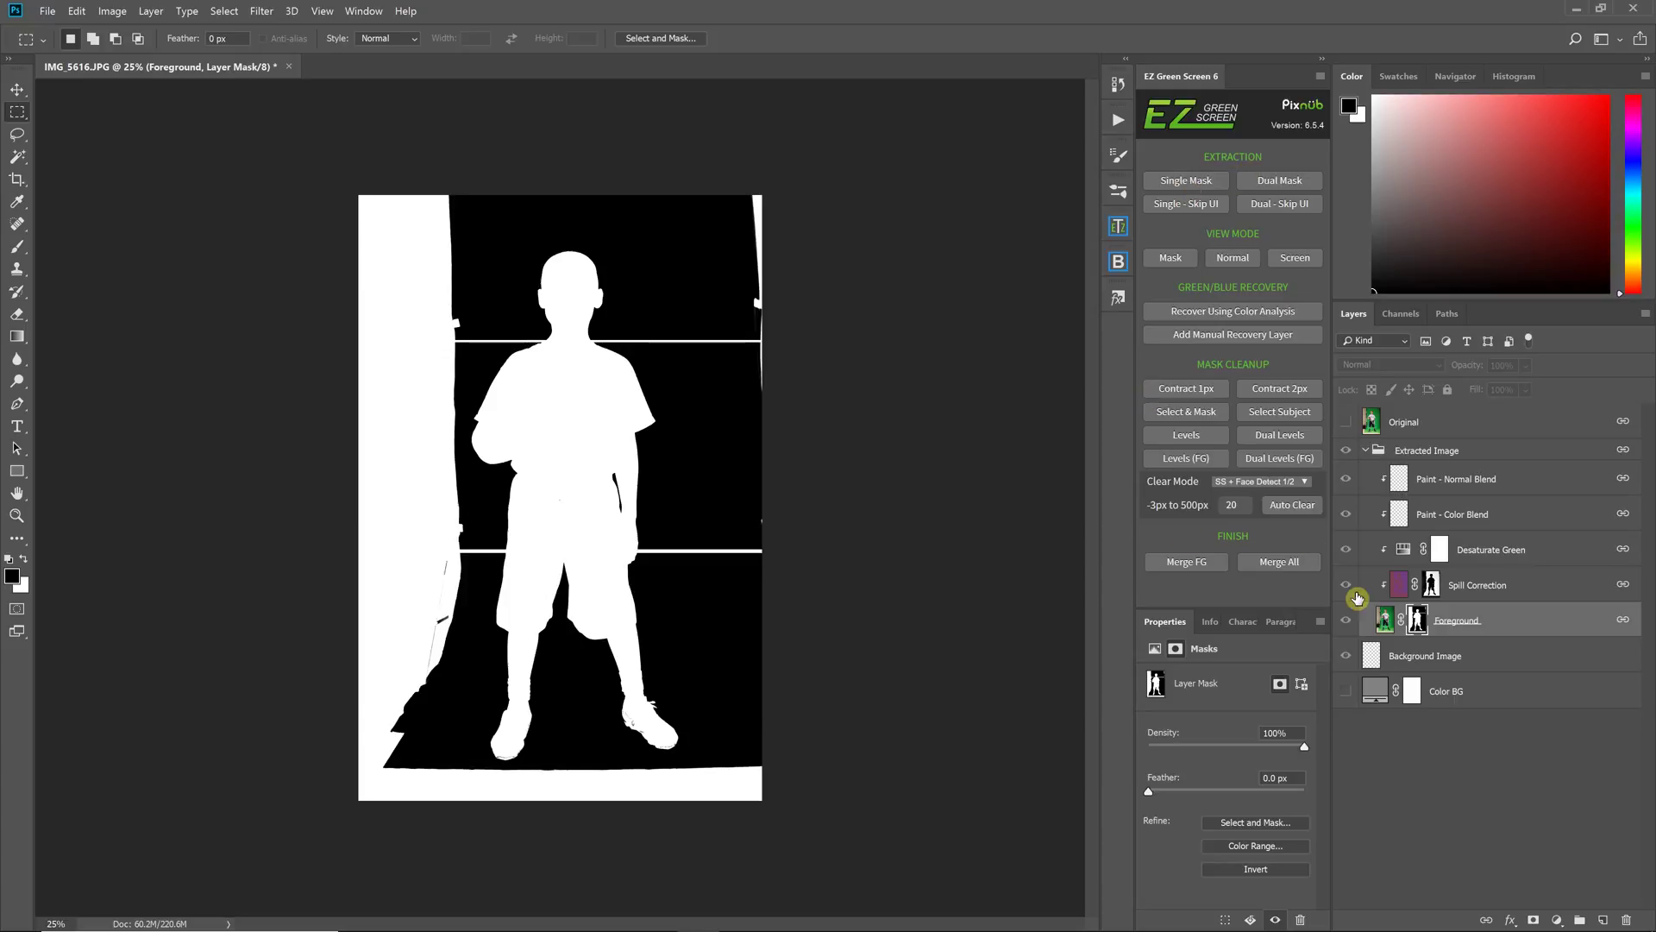
# Step: Run Auto Clear on the Foreground layer in SS + Face Detect Full mode at 20 px, and inspect the Extracted Image mask
pyautogui.click(1386, 621)
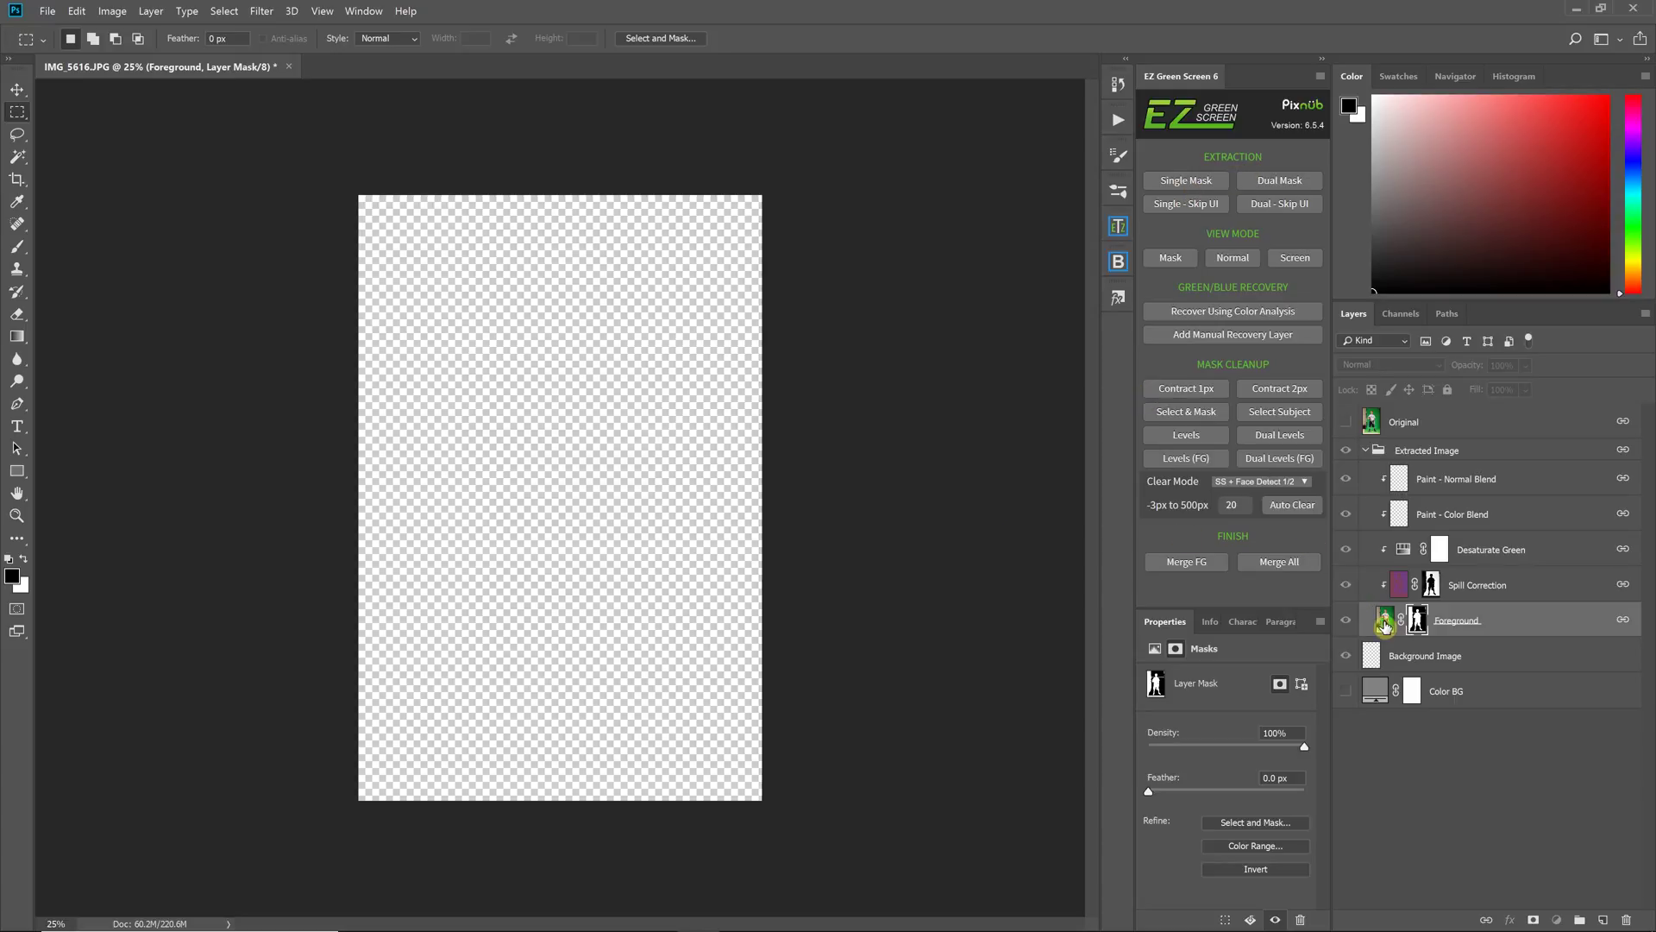
pyautogui.click(1260, 490)
pyautogui.click(1262, 504)
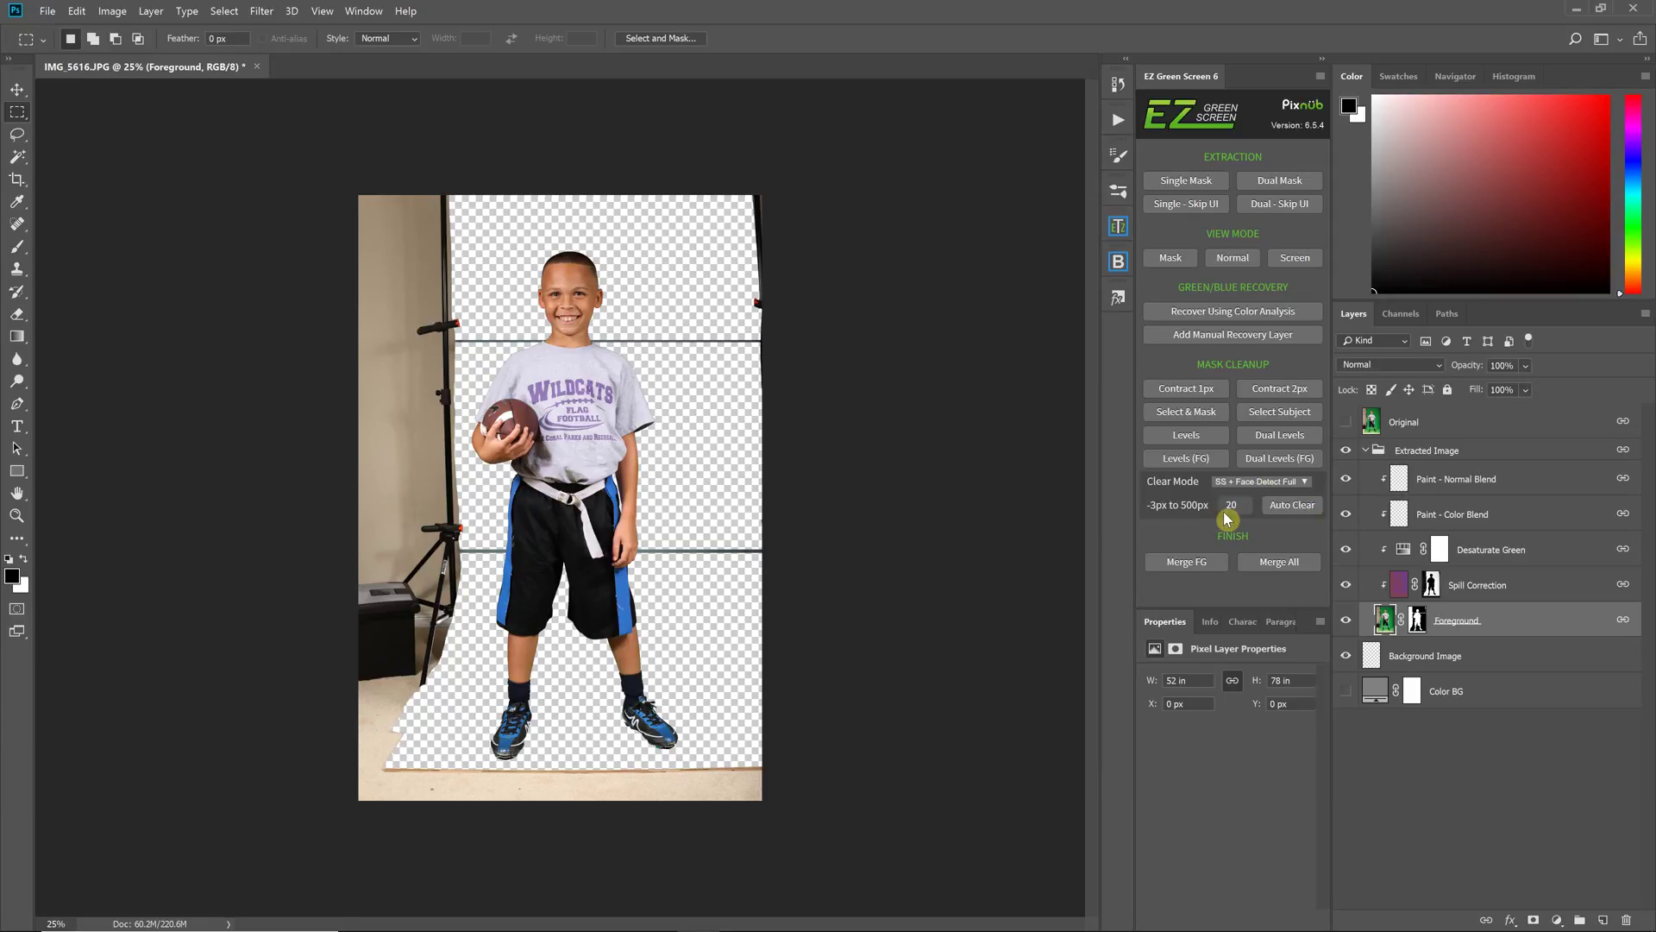
pyautogui.click(1292, 505)
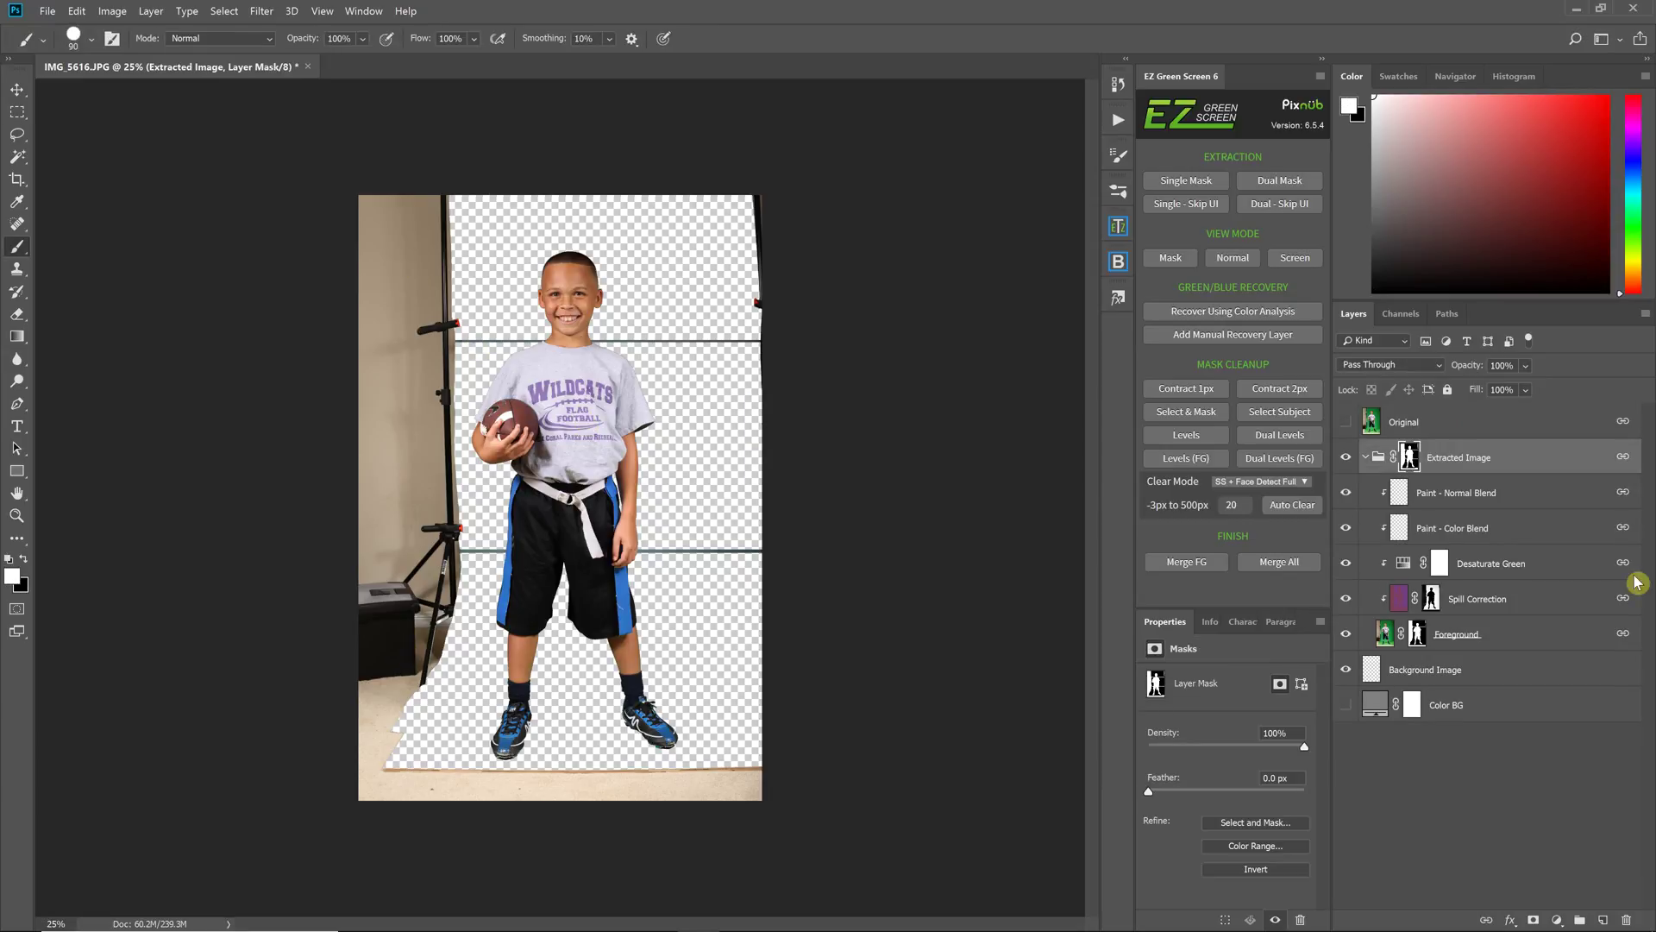
pyautogui.keyDown('alt'); pyautogui.click(1410, 463); pyautogui.keyUp('alt')
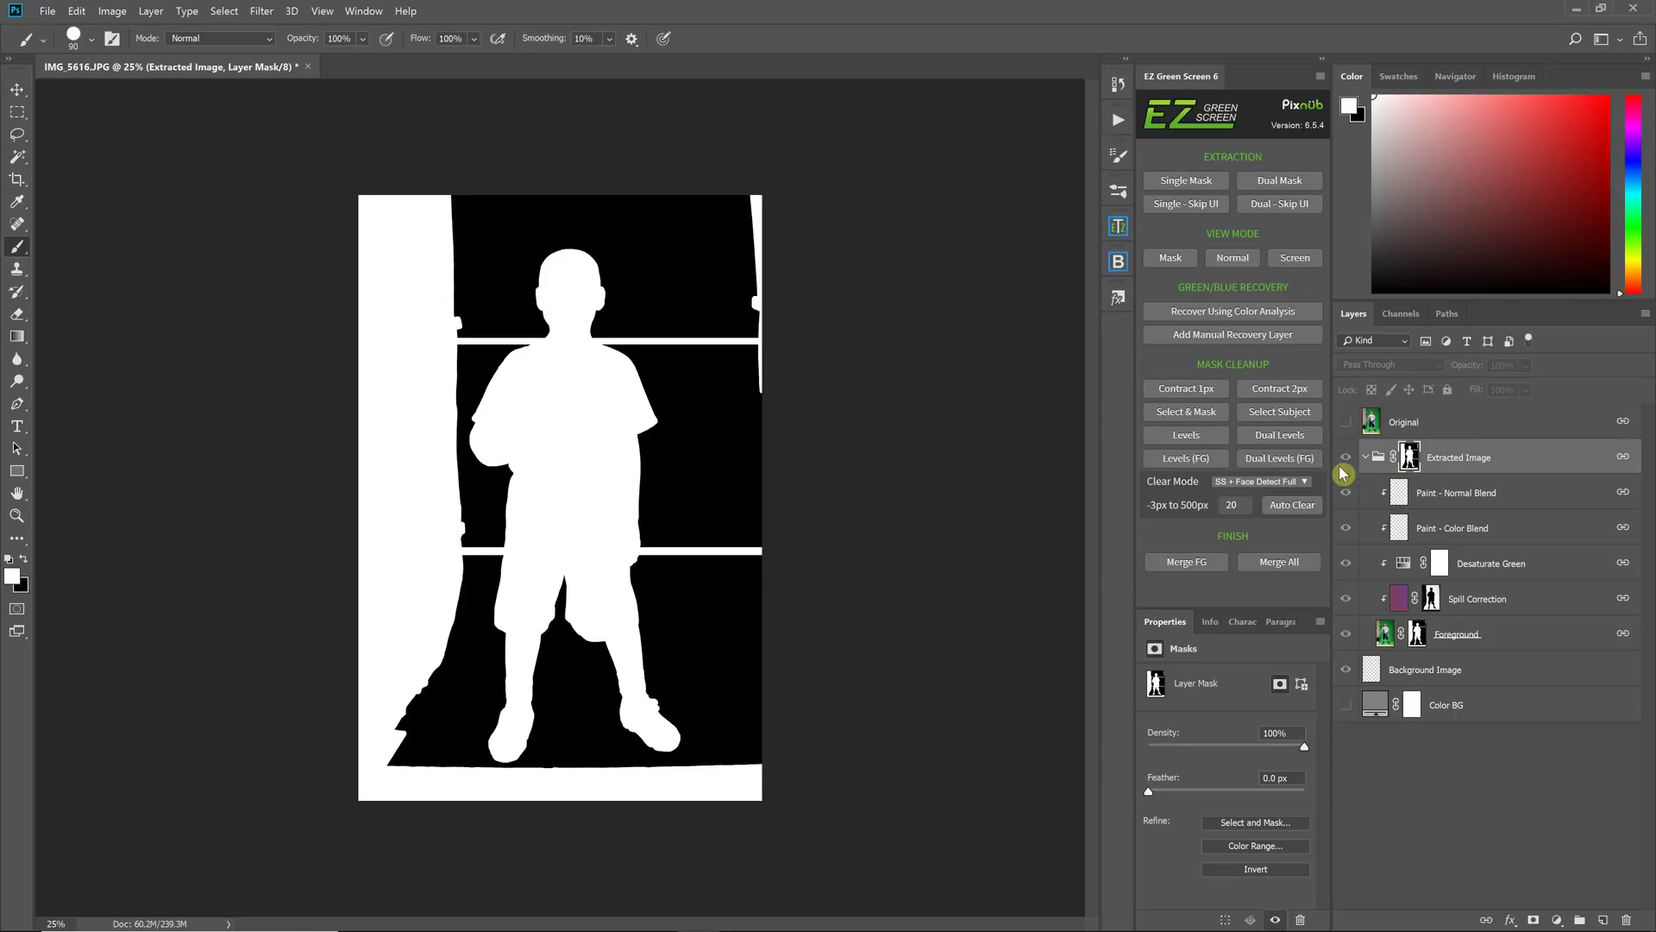
pyautogui.click(1371, 462)
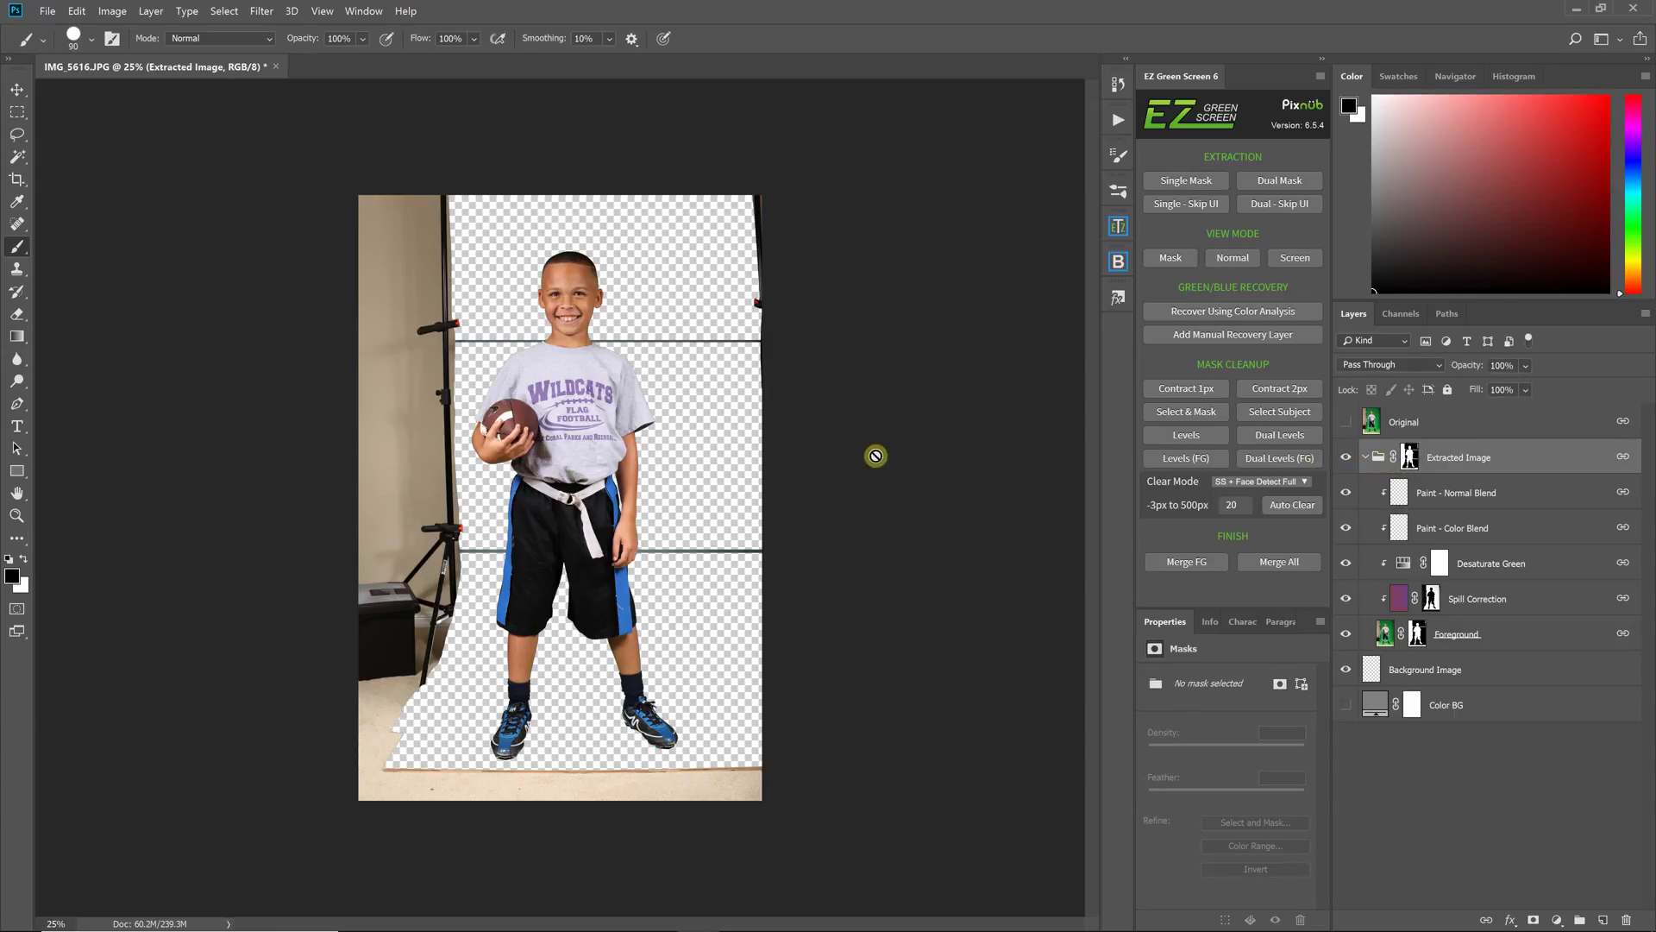